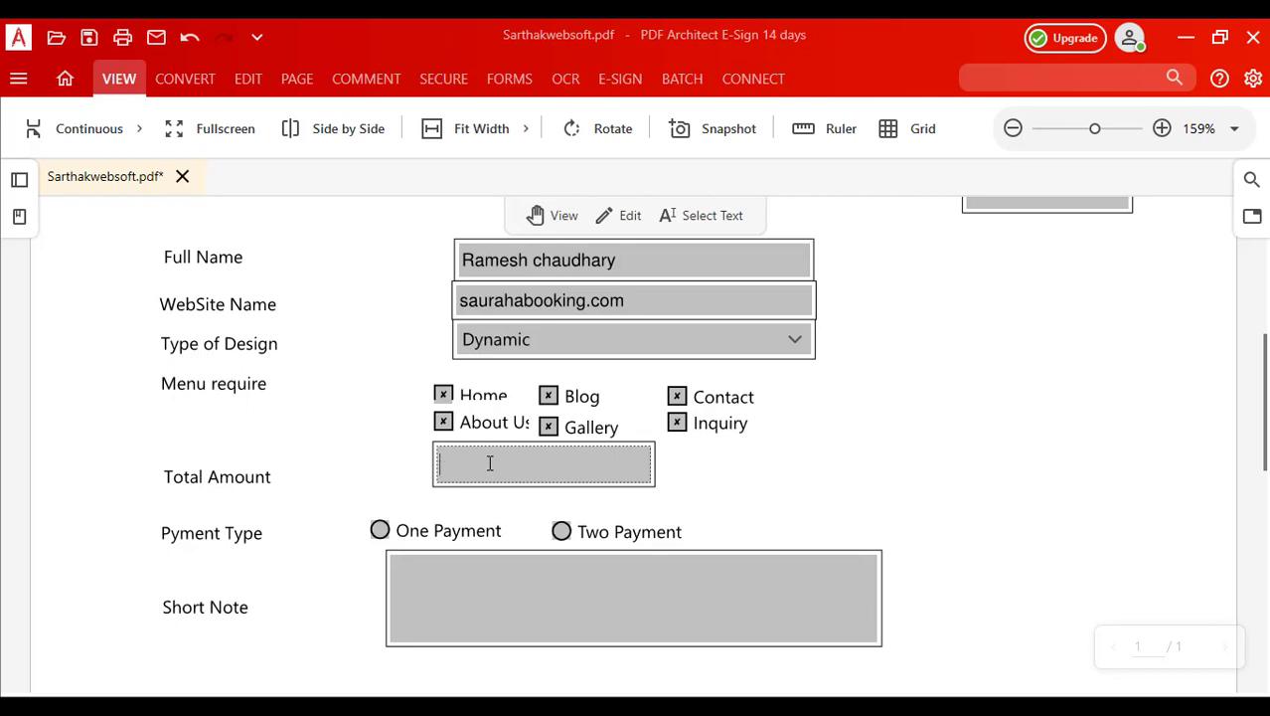
Step: Enter 15000 as the Total Amount and choose Two Payment as the payment type
text(15000)
click(379, 533)
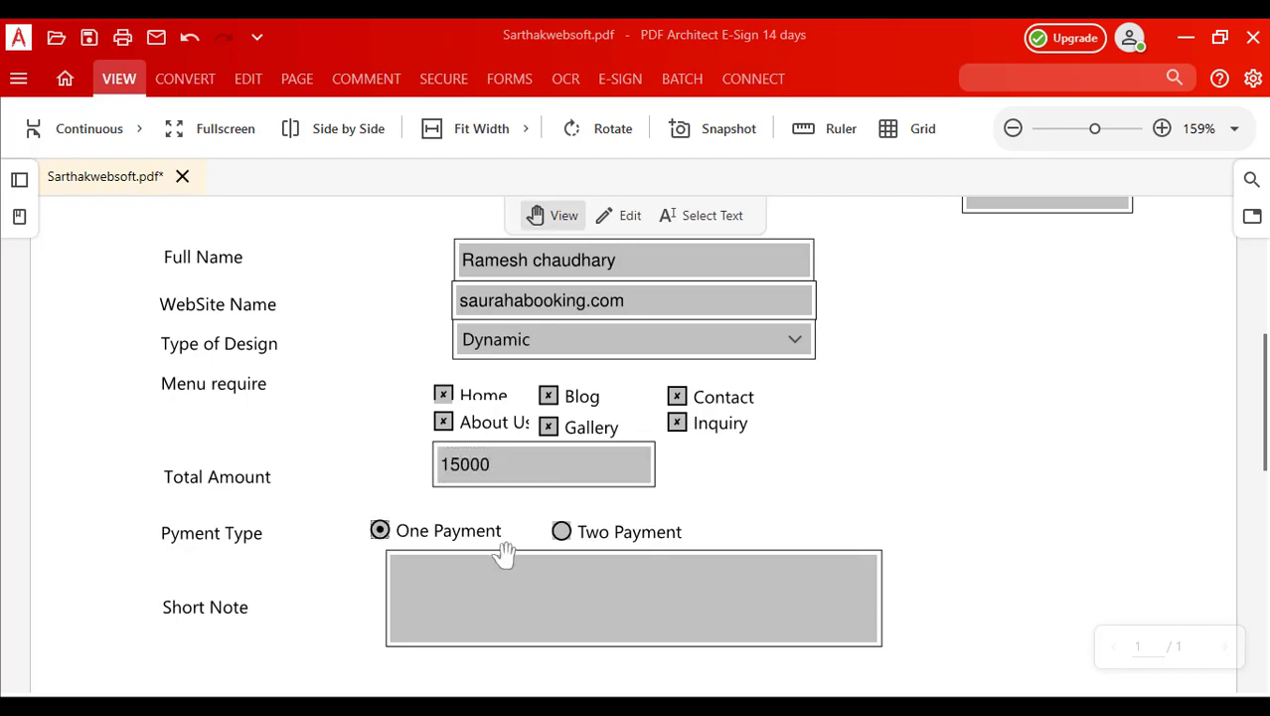
click(561, 532)
Step: Write 'Design CMS website.' in the Short Note field and tick the I Agree box
scroll(639, 552, down, 3)
click(452, 420)
text(py)
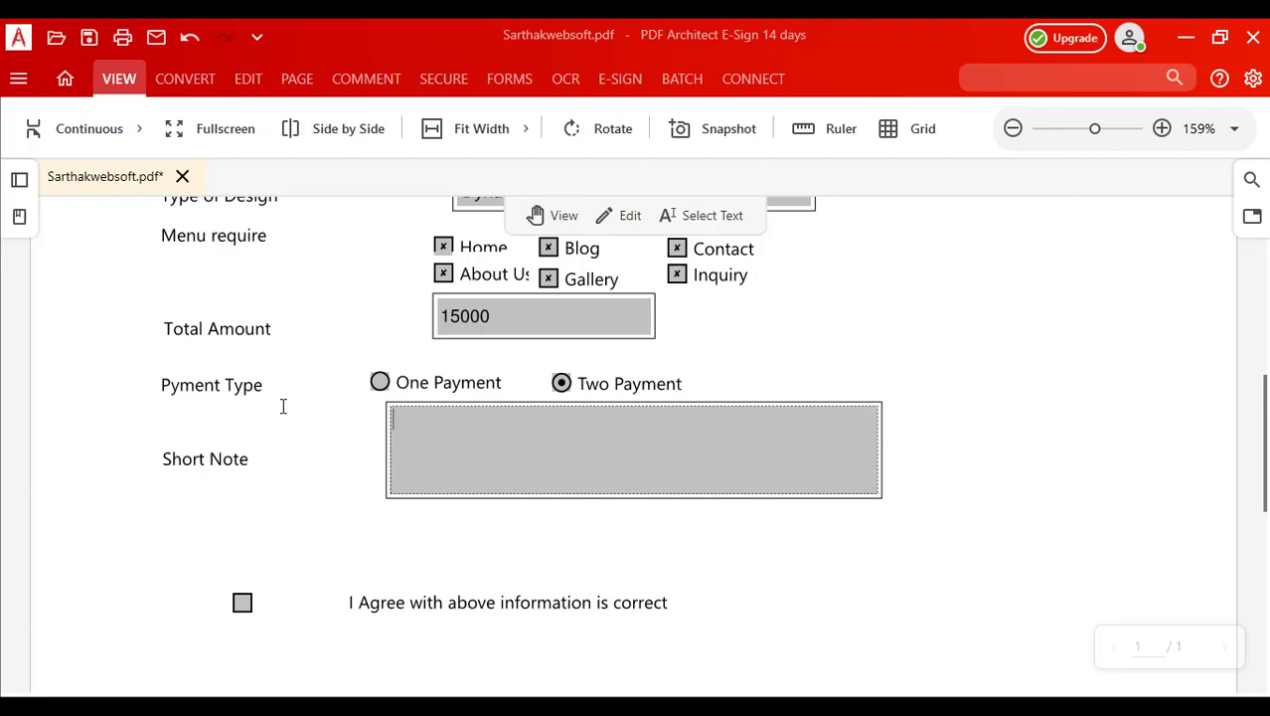
text(D)
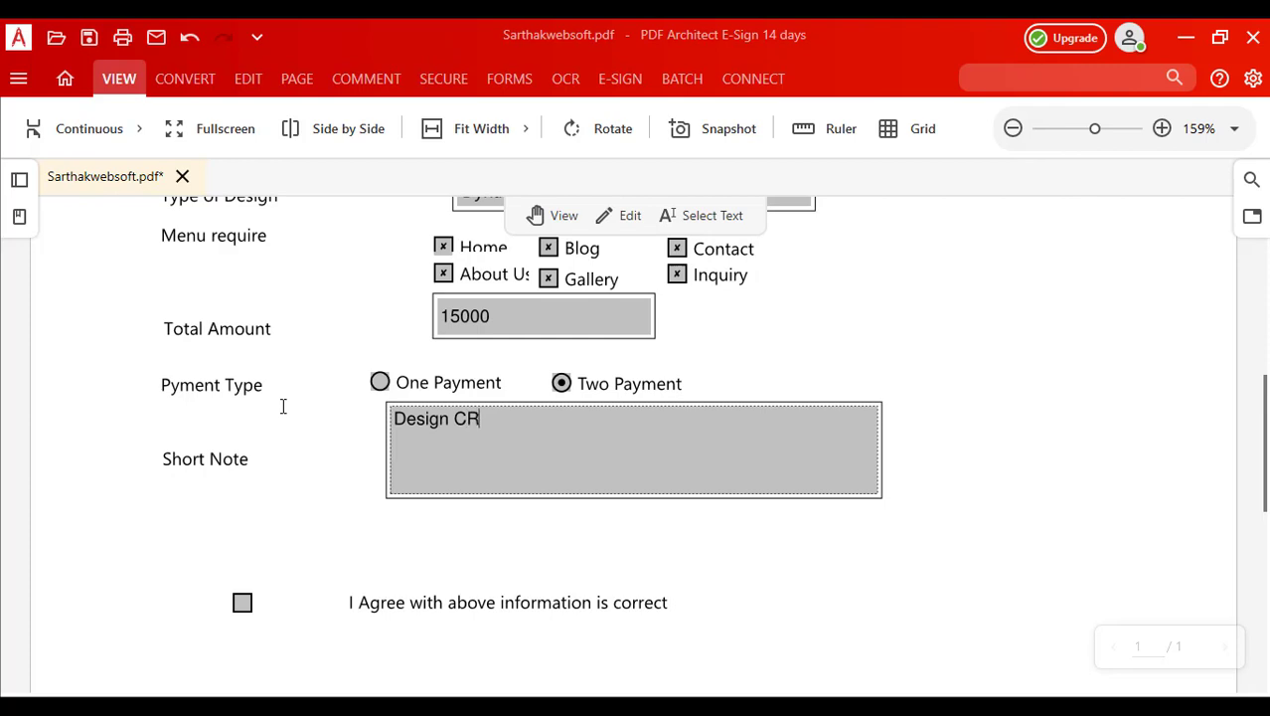
text(esign CM)
text(S web)
text(sited)
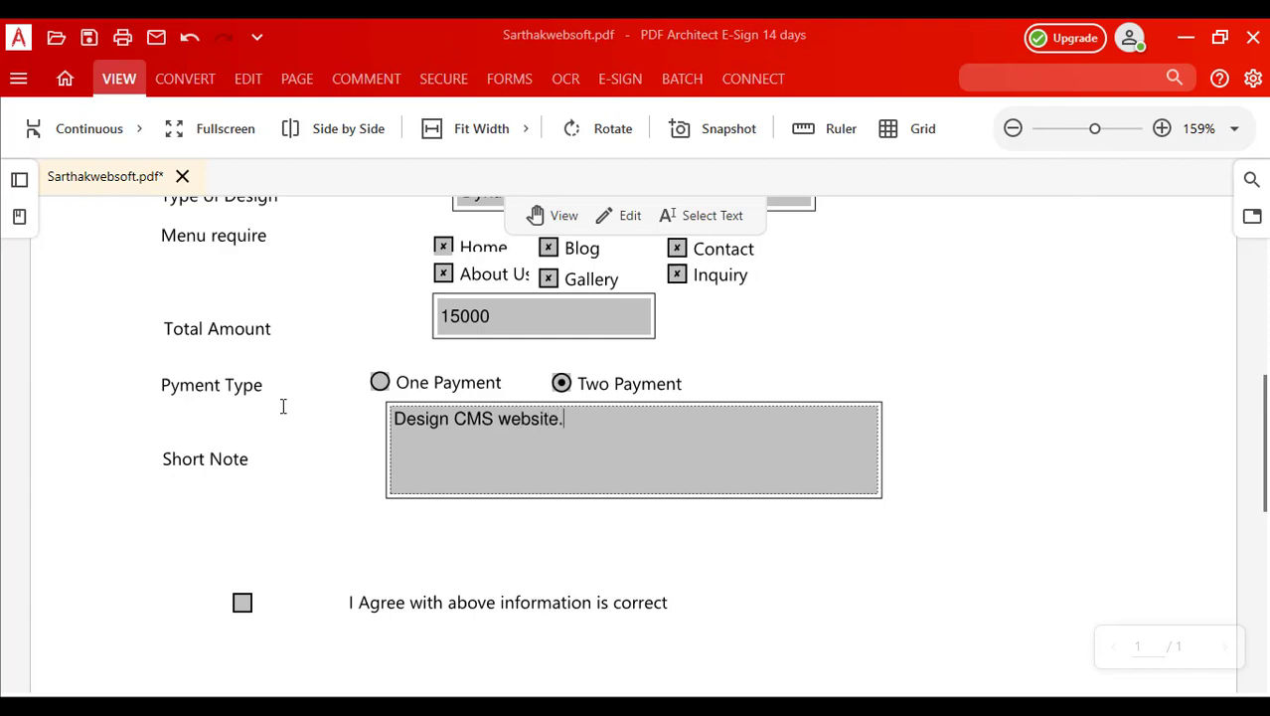
click(242, 603)
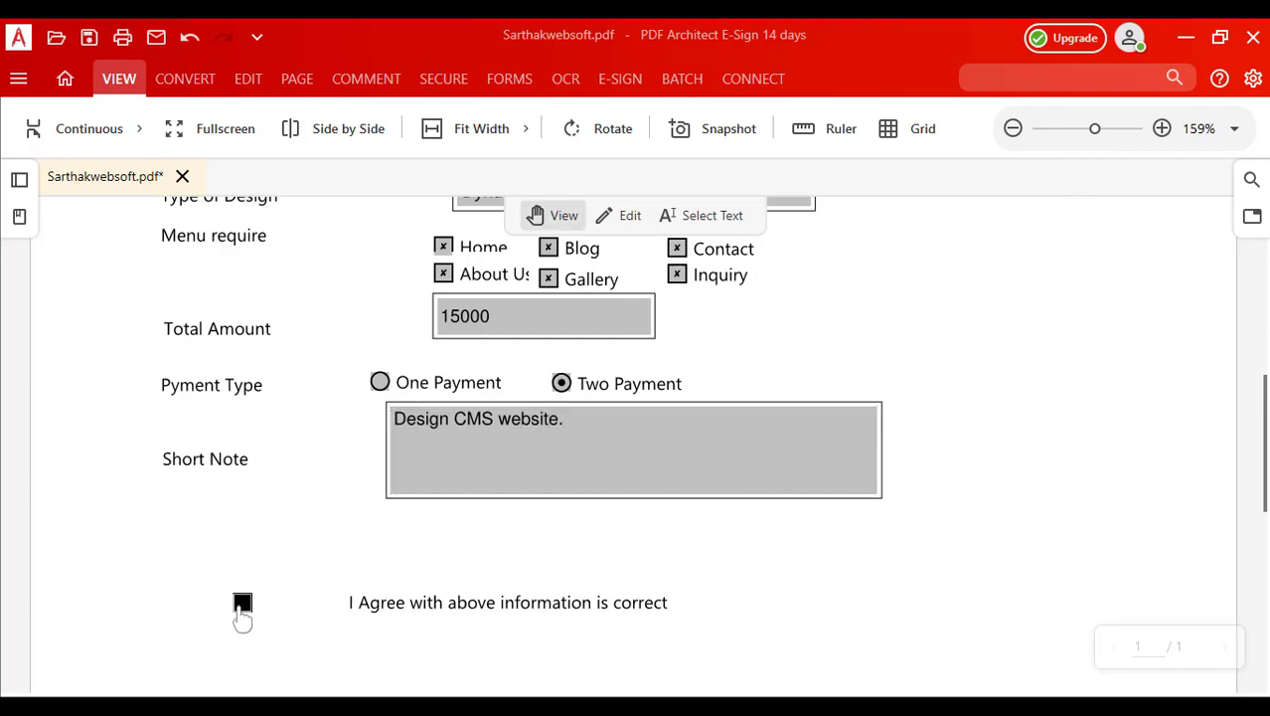
scroll(326, 646, down, 3)
scroll(312, 658, down, 2)
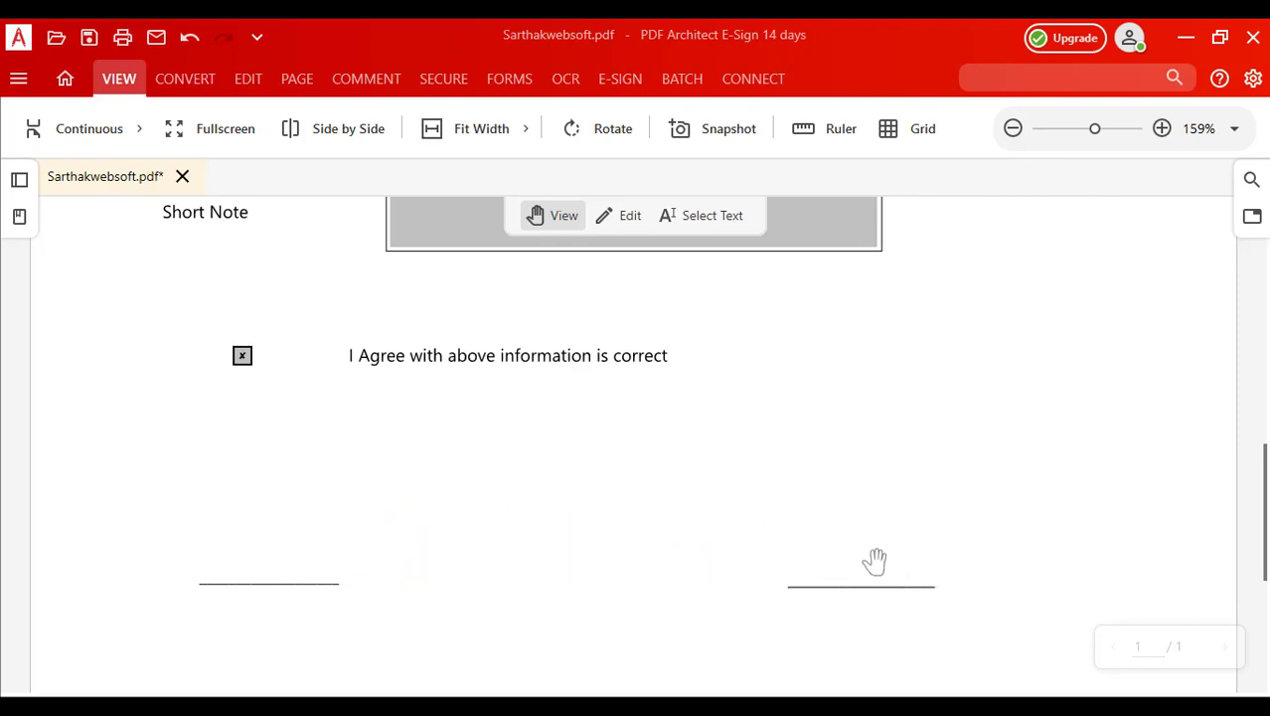
scroll(906, 565, up, 8)
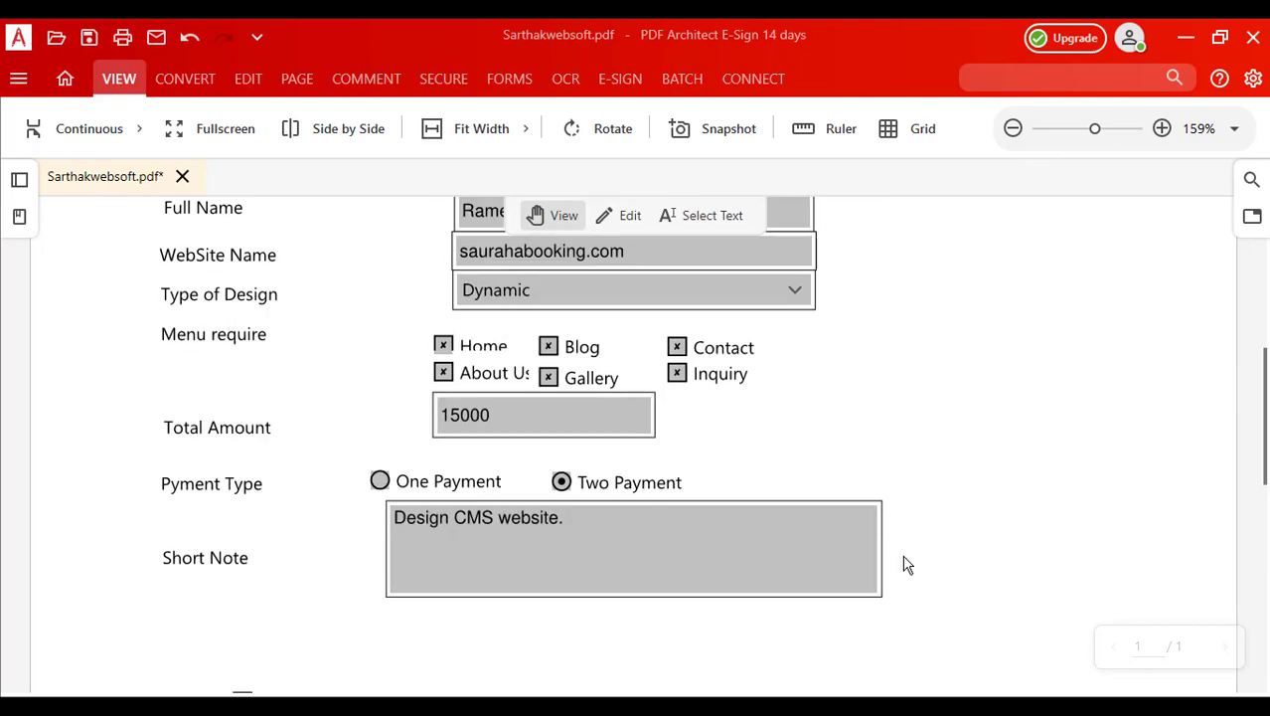
Step: Replace the stray characters in the Date field with 20/3/2021
click(990, 435)
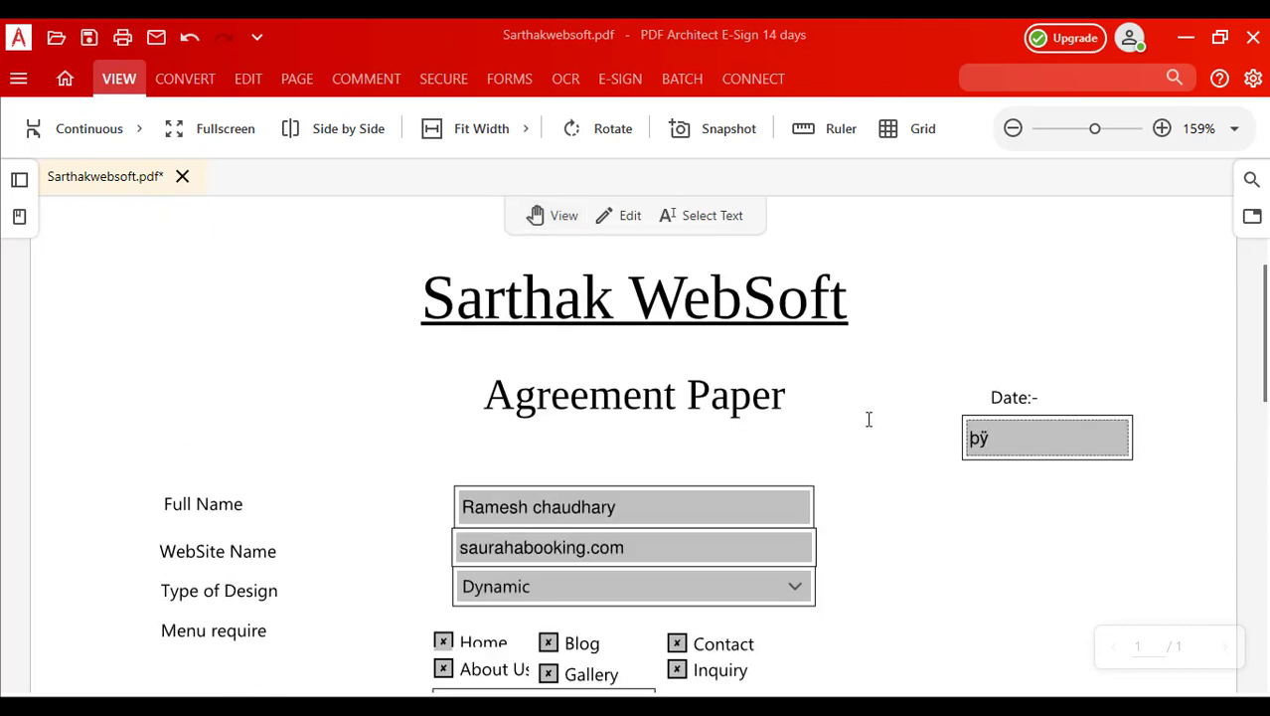
key(Delete)
key(Delete)
text(20/3/2021)
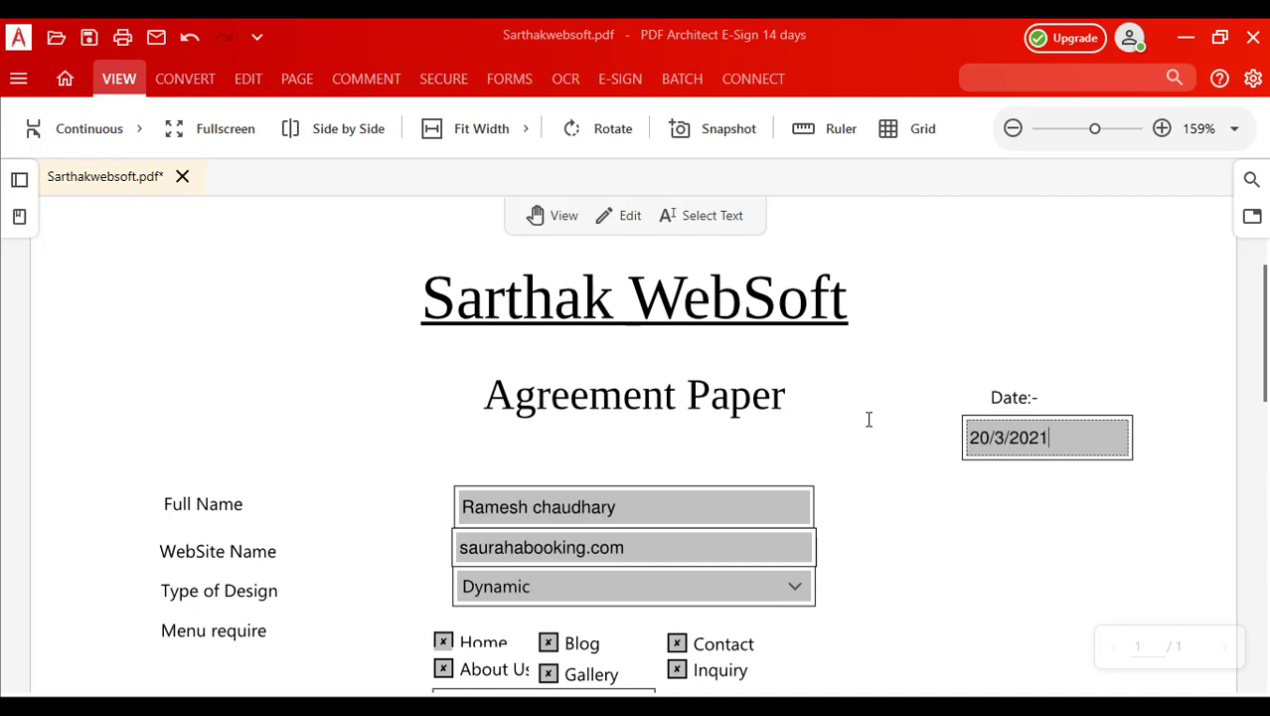
click(936, 508)
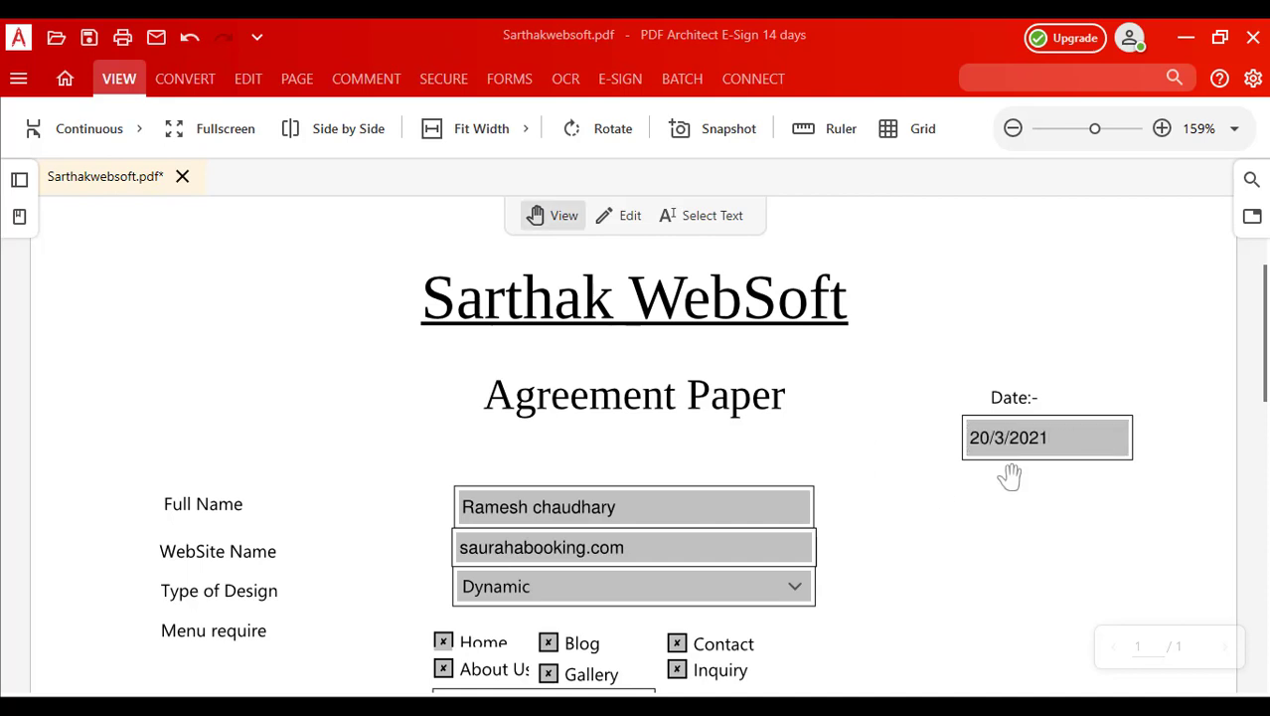
scroll(938, 453, down, 3)
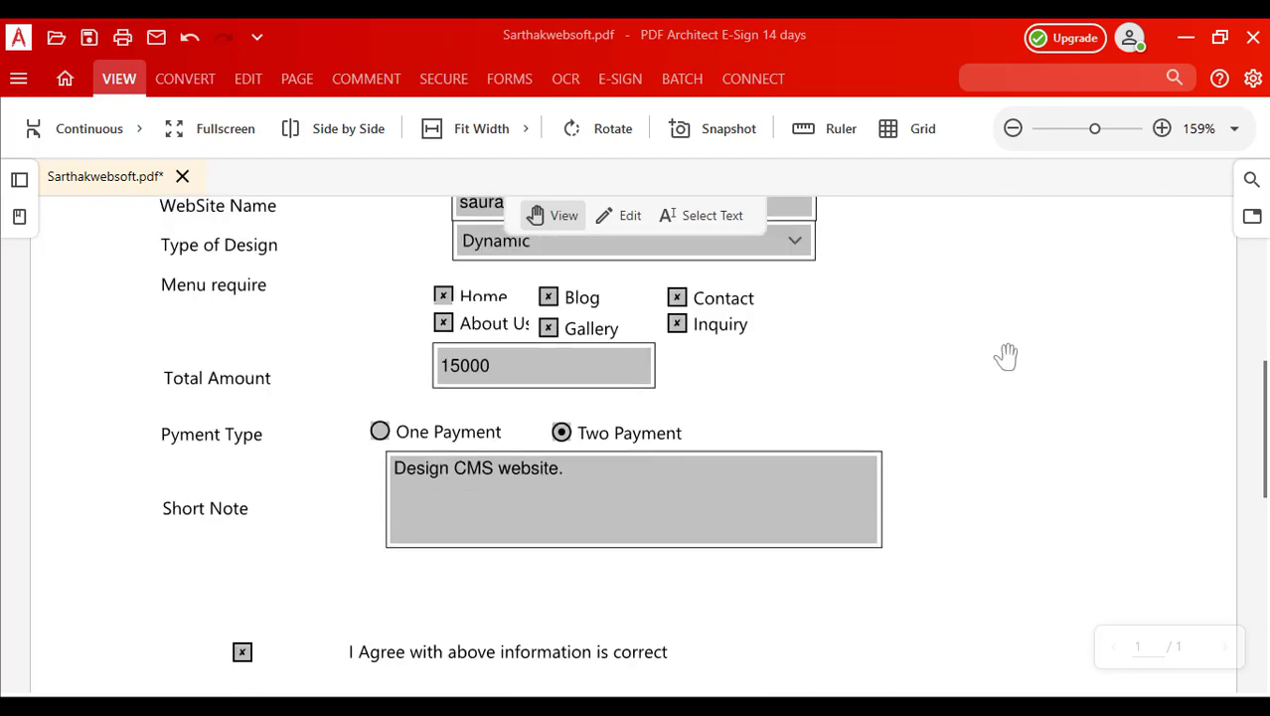
scroll(937, 358, up, 2)
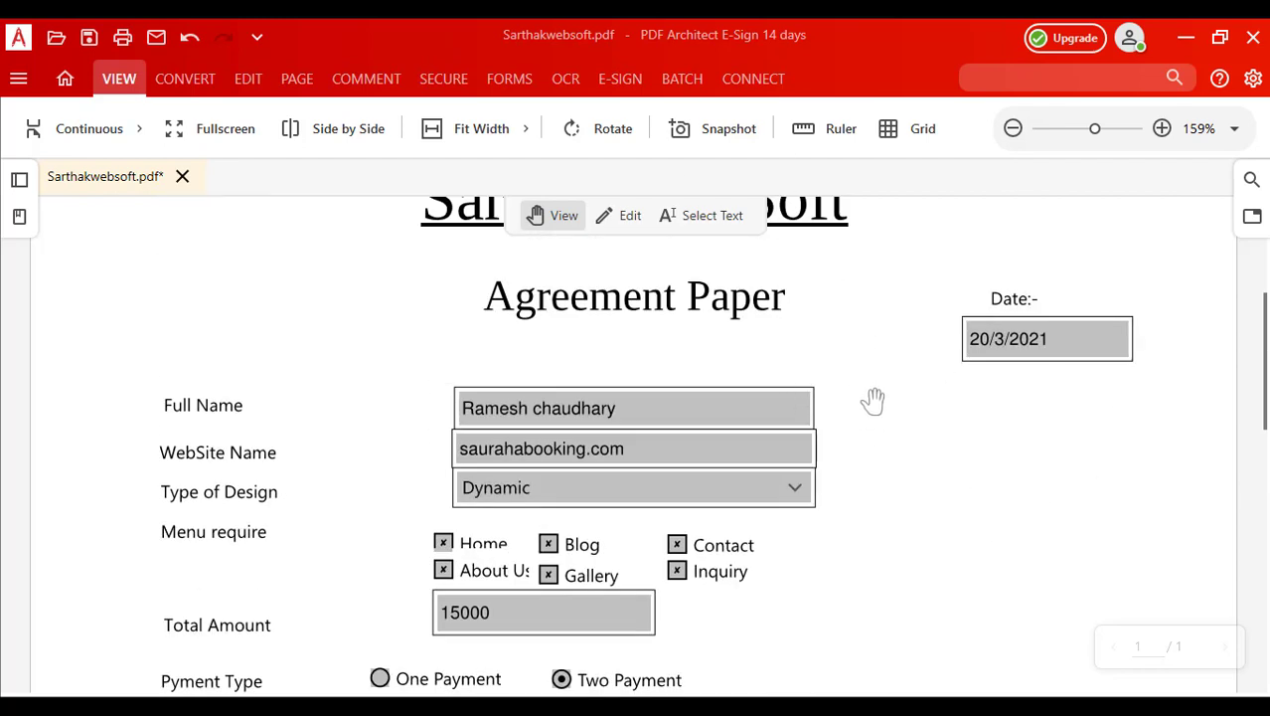
scroll(871, 400, up, 1)
scroll(855, 410, down, 2)
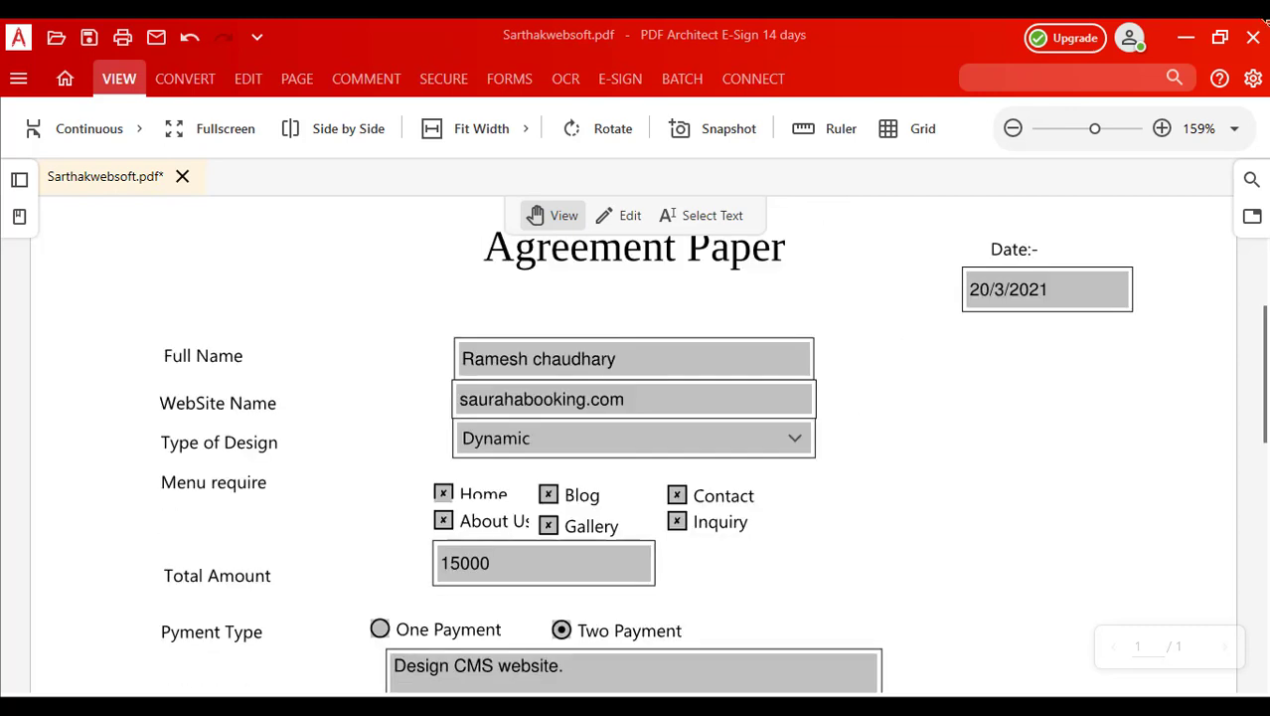
Step: Minimize PDF Architect and load libreoffice.org in a new Chrome tab
click(1189, 36)
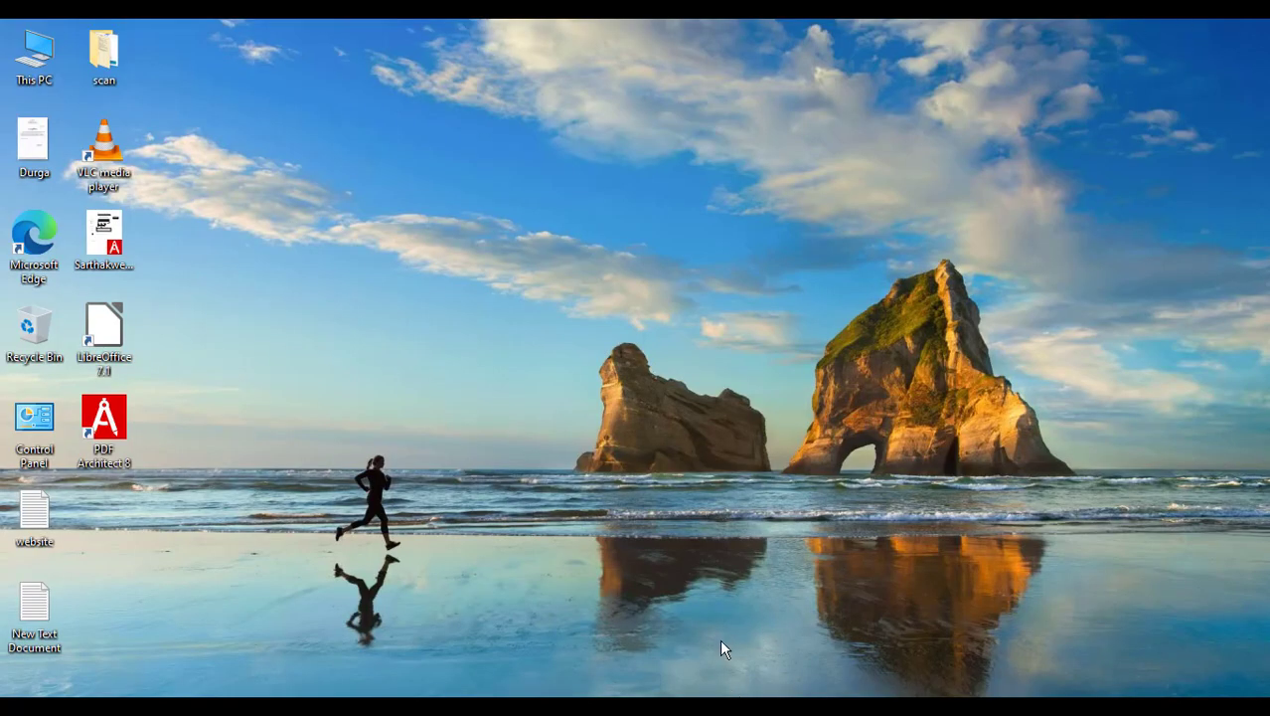
click(618, 626)
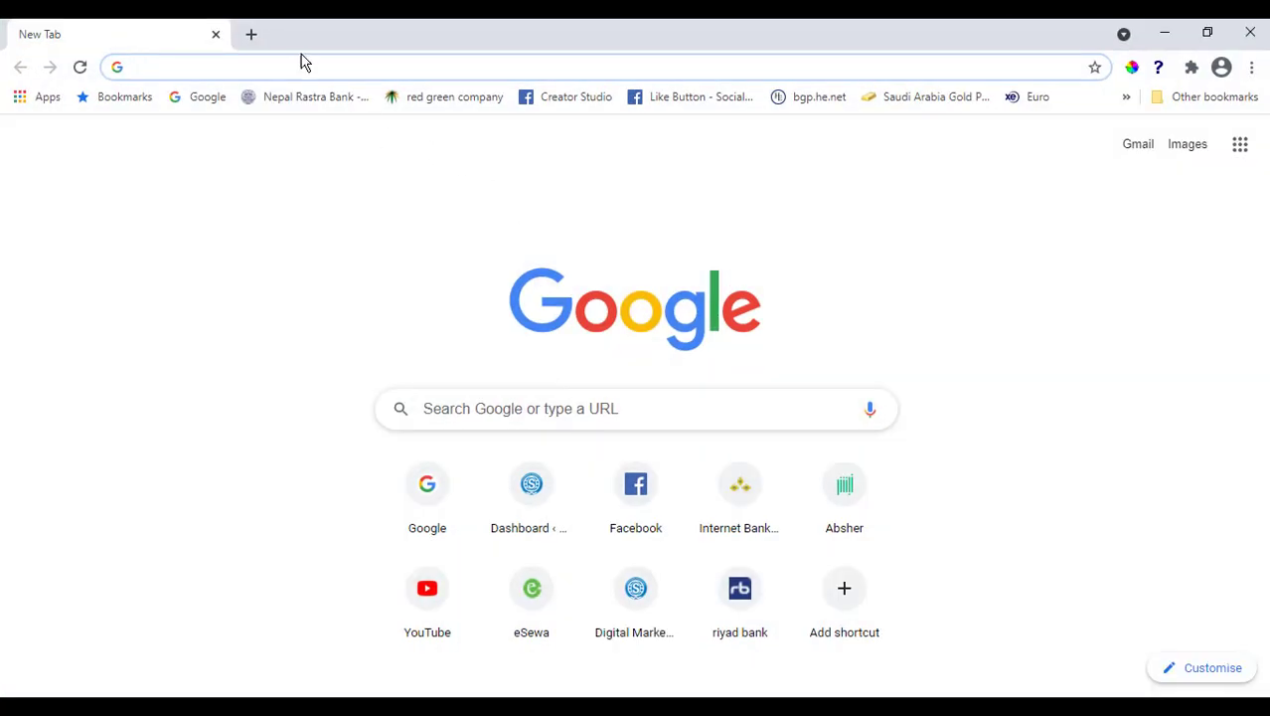
text(www.bi)
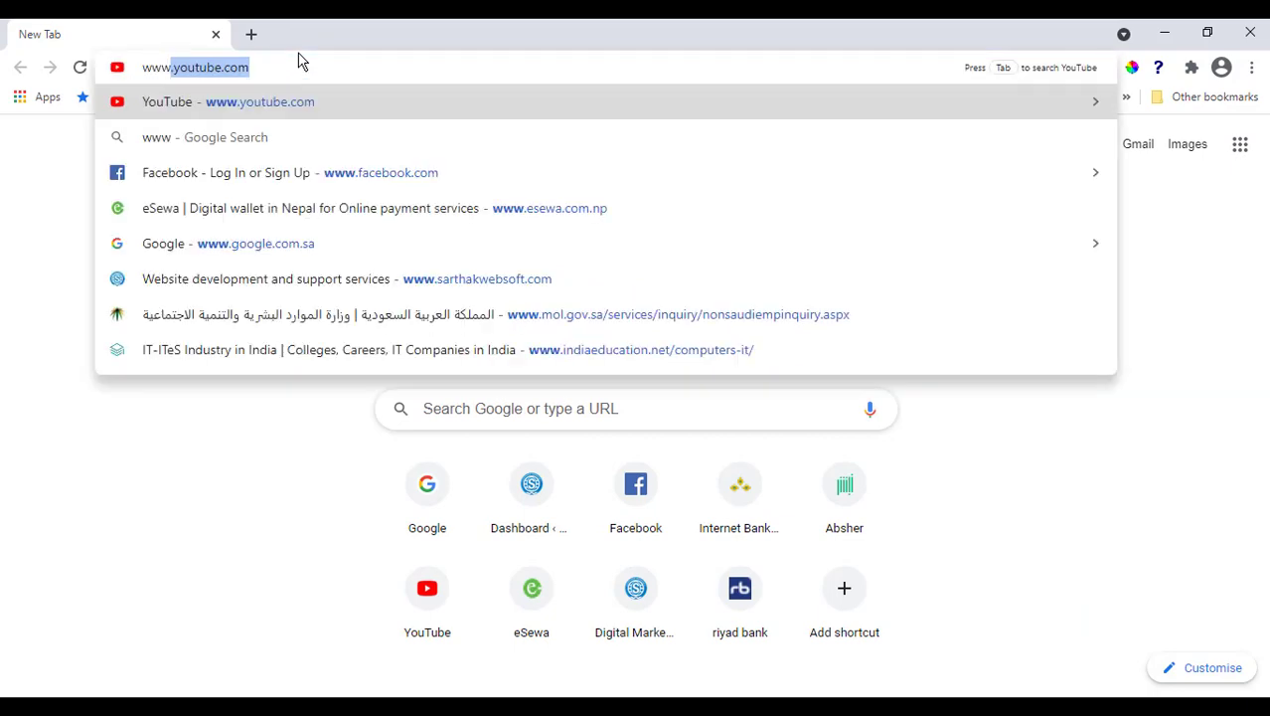
key(BackSpace)
key(BackSpace)
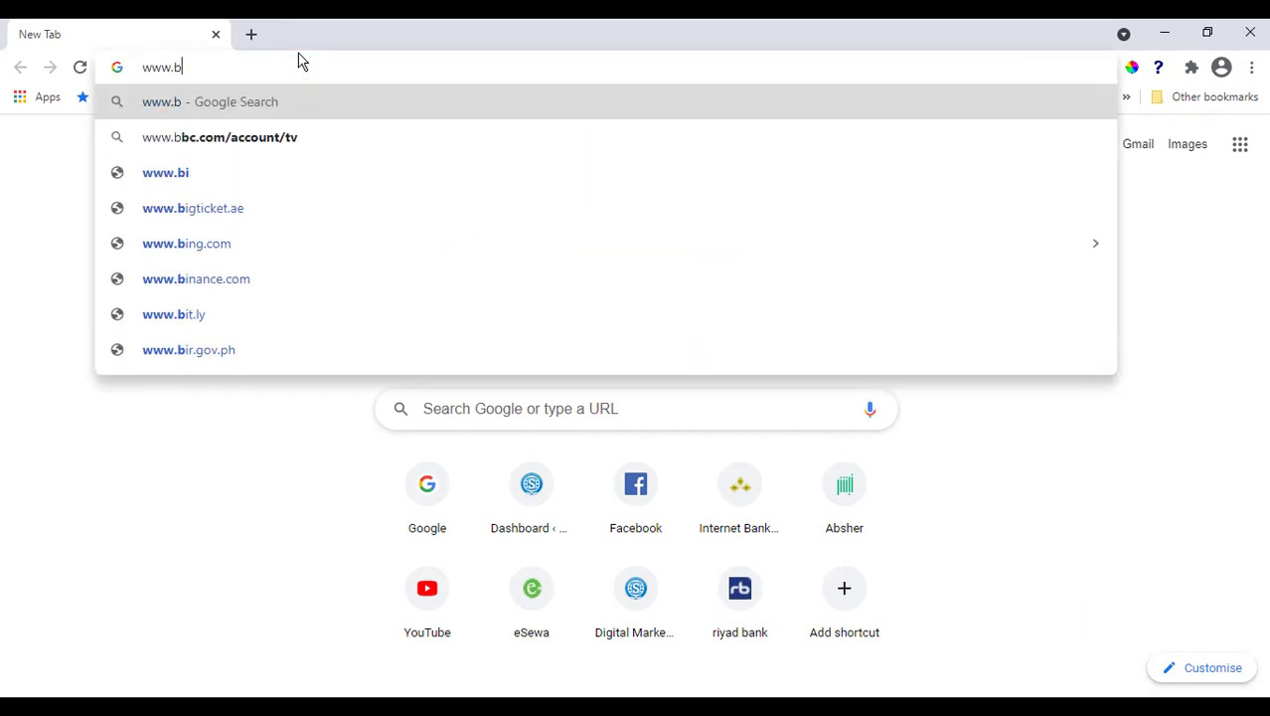
text(li)
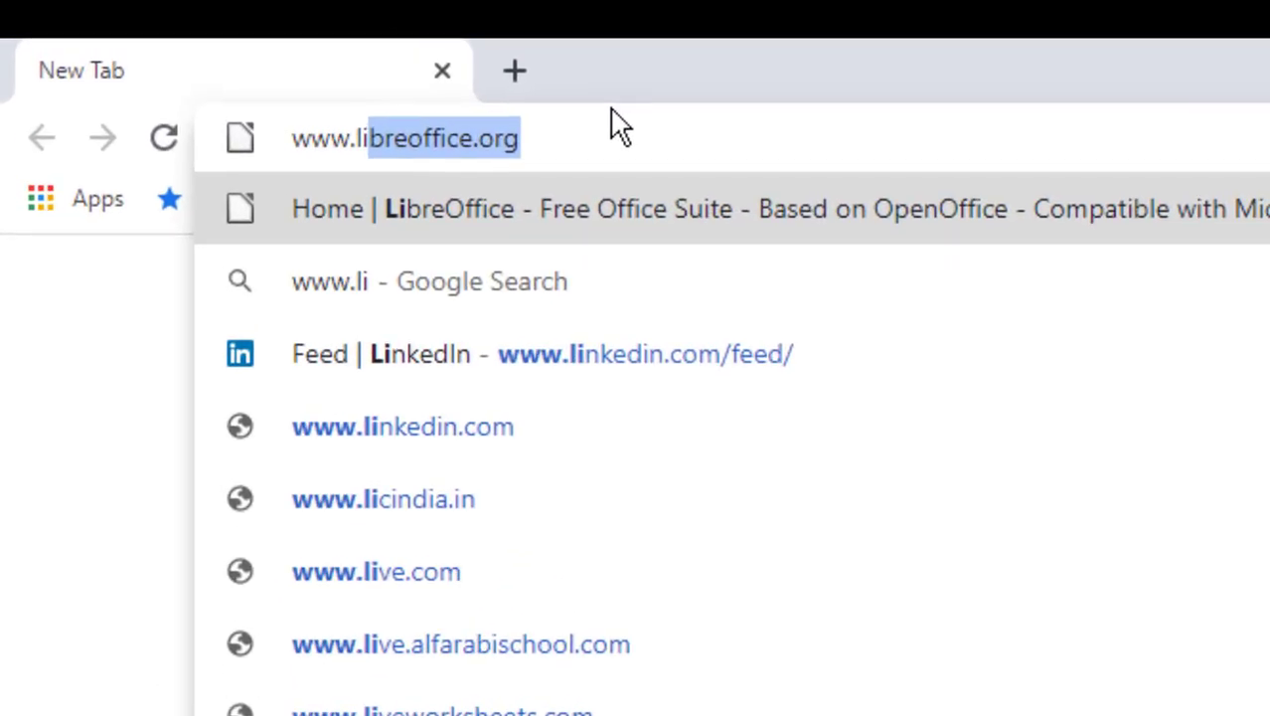
key(Right)
key(Return)
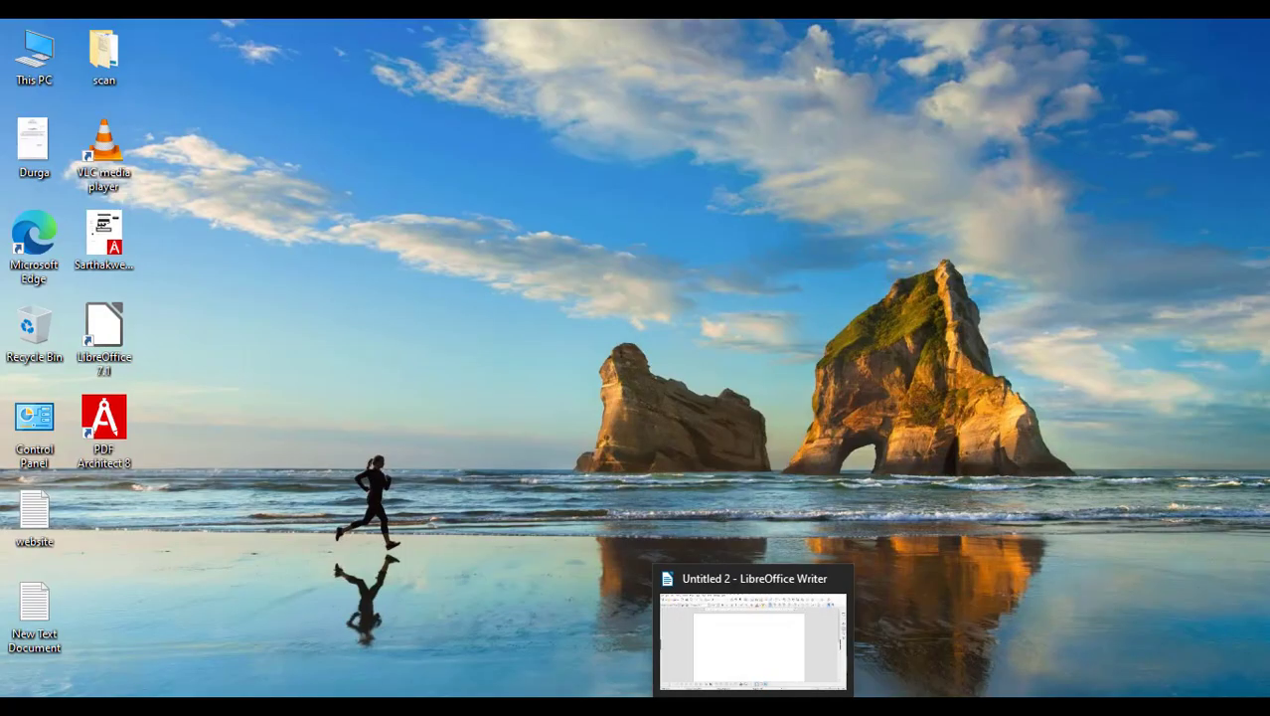
Step: In the untitled Writer document, show the Form Controls toolbar and turn on Design Mode
click(753, 706)
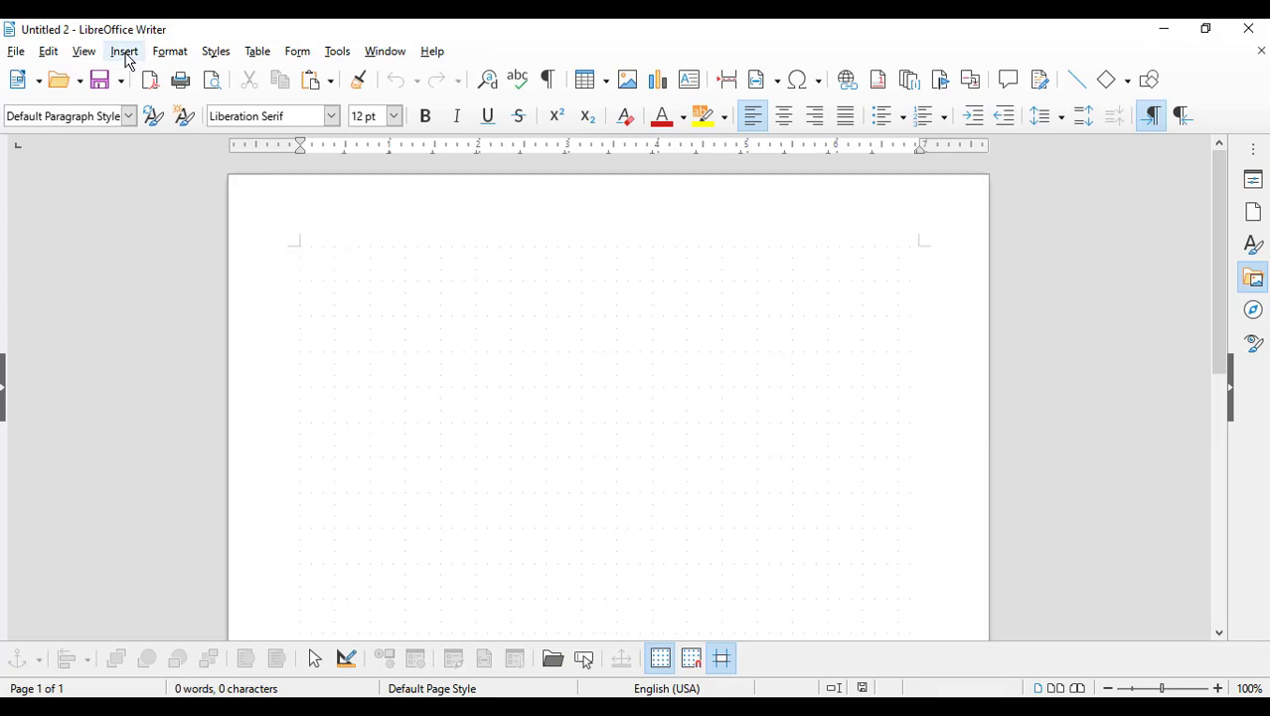
click(87, 55)
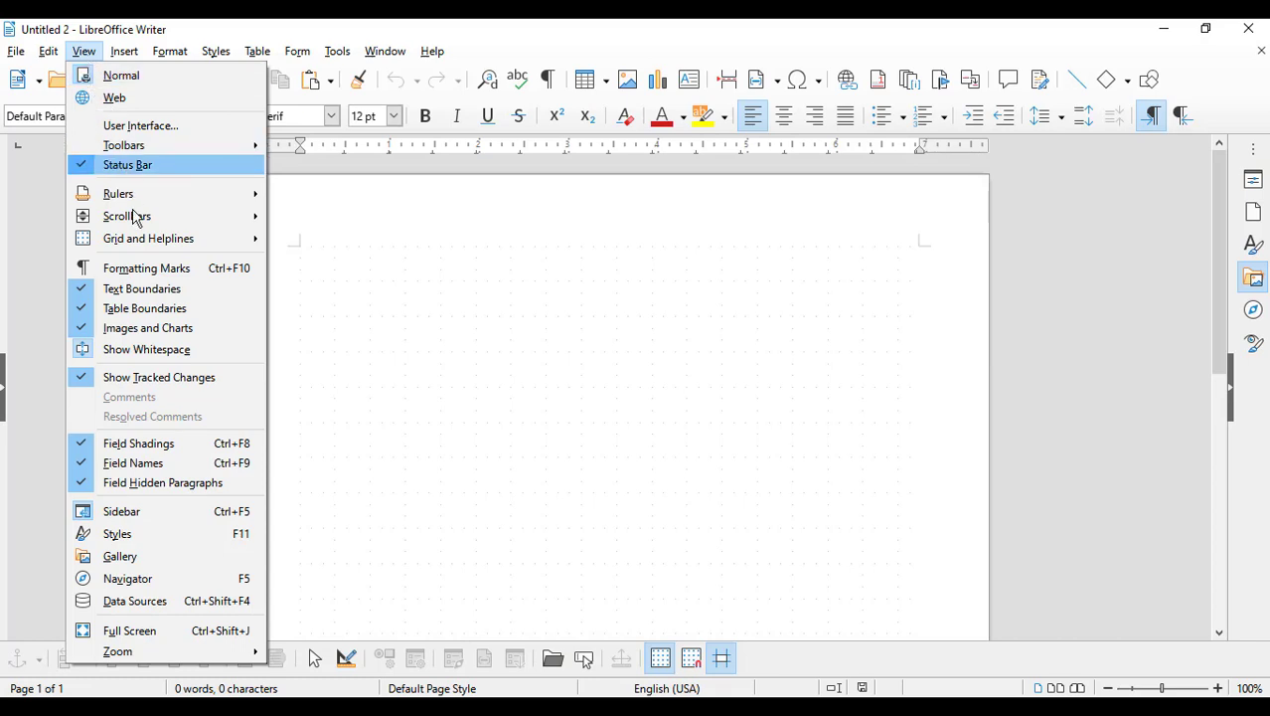
click(171, 149)
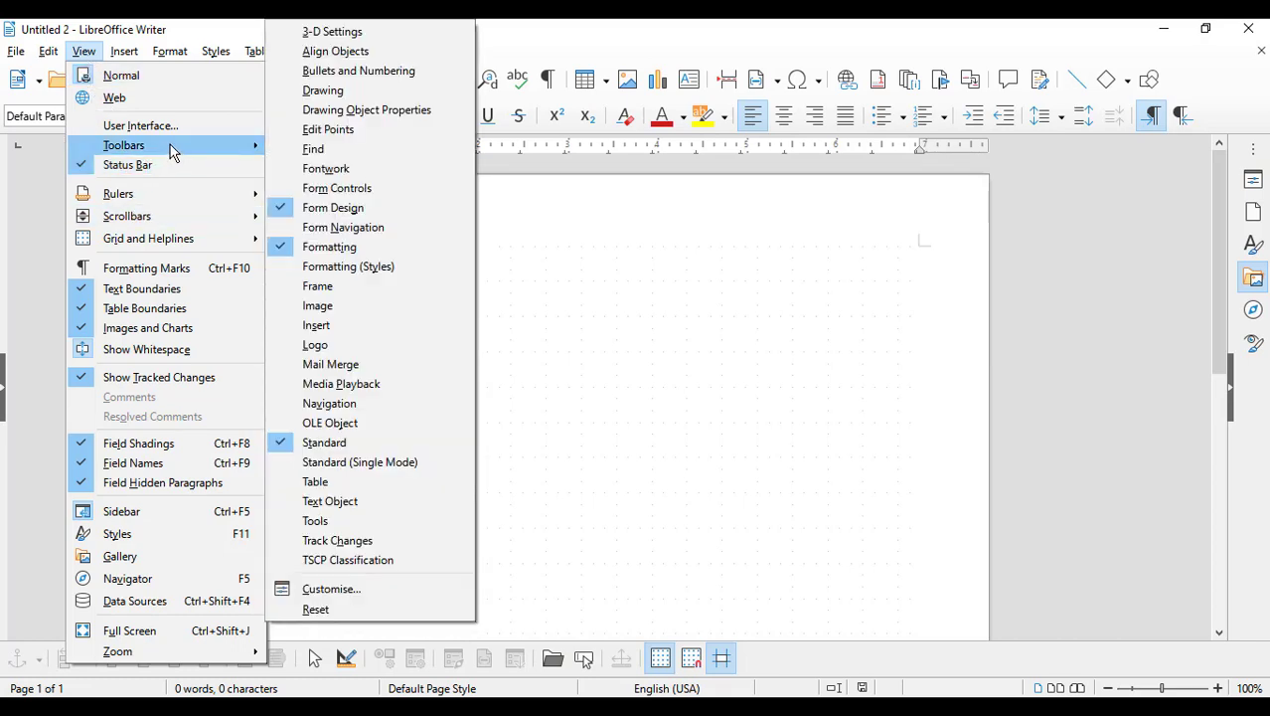
click(382, 195)
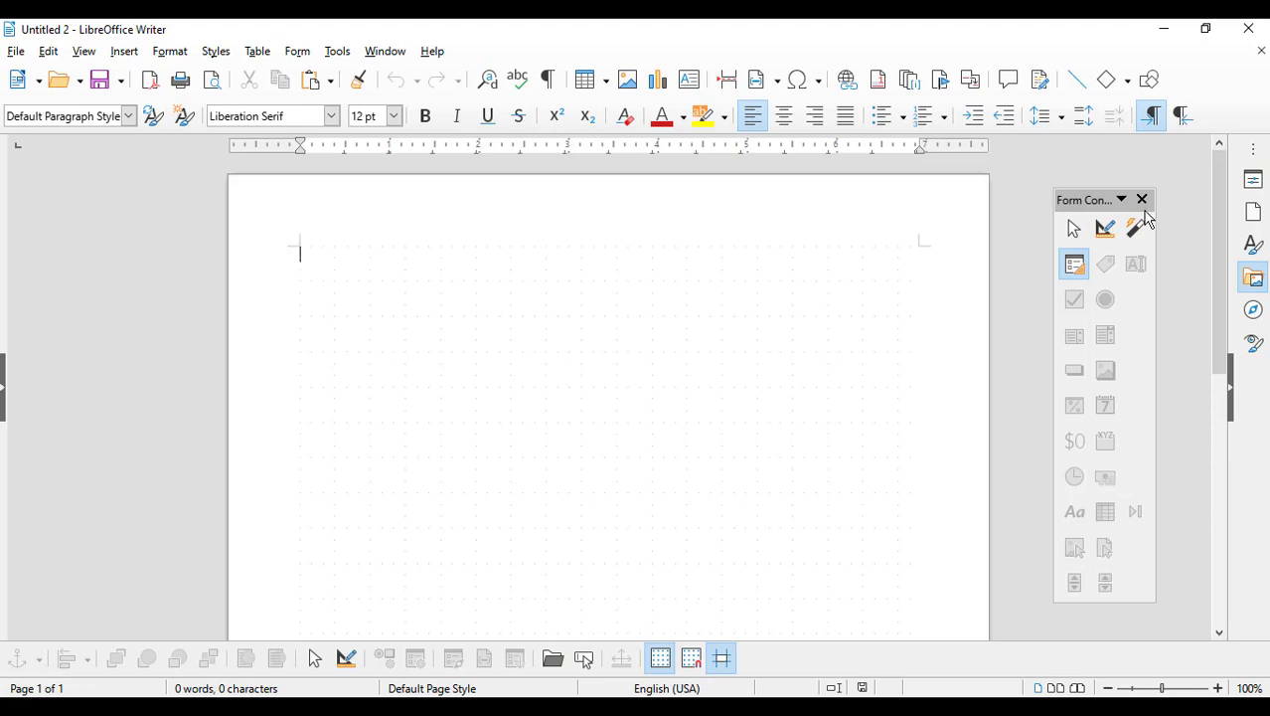
click(1105, 231)
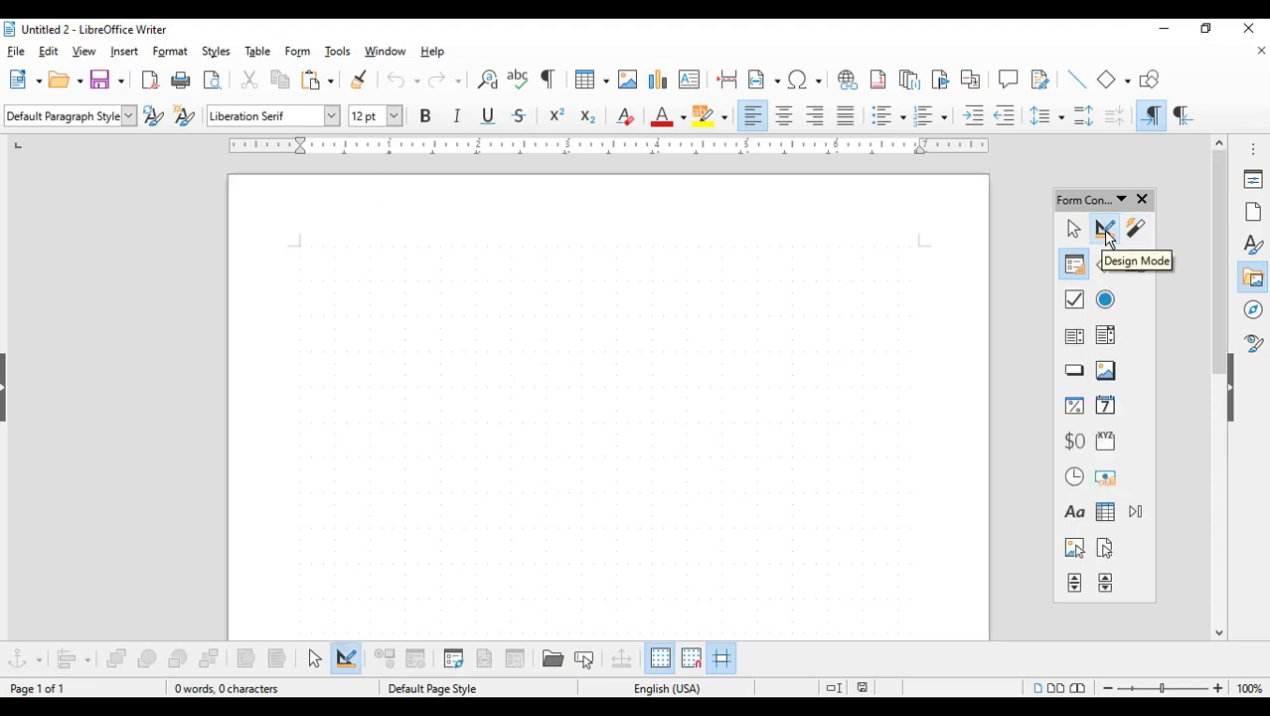
click(1105, 299)
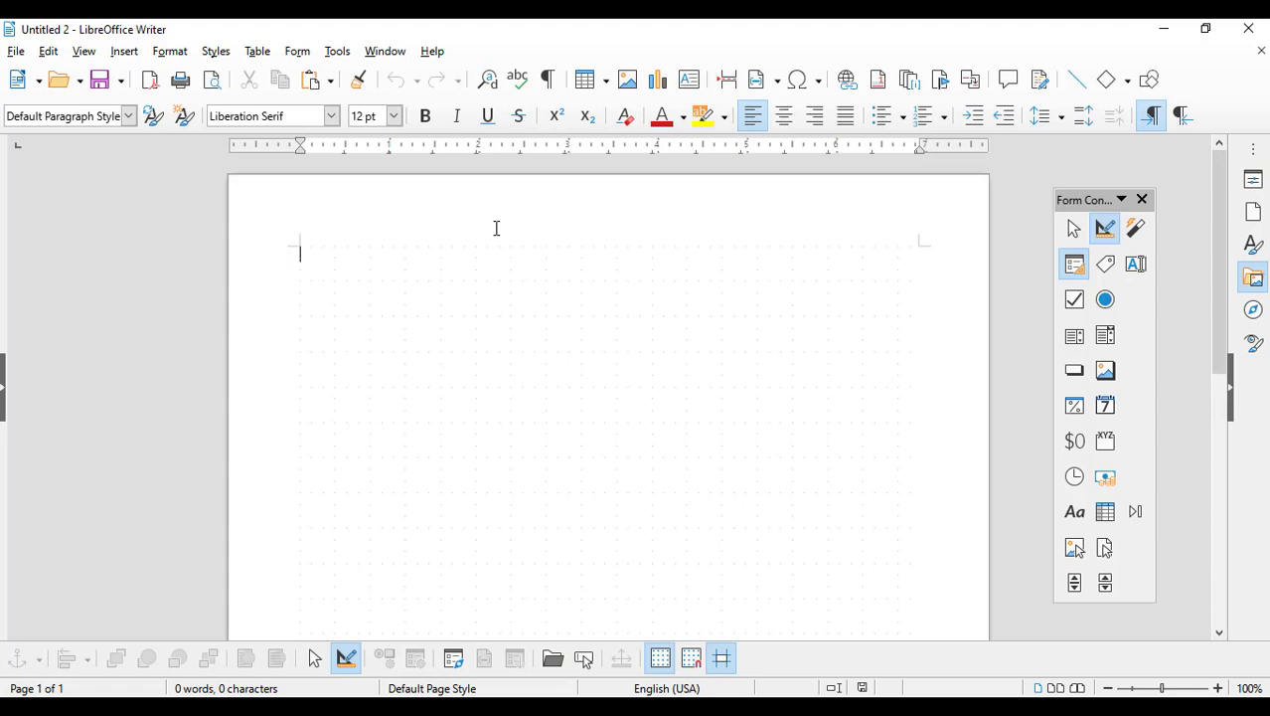
Step: Type the heading 'Sarthak WebSoft', centred at 36 pt
text(Sarthak We)
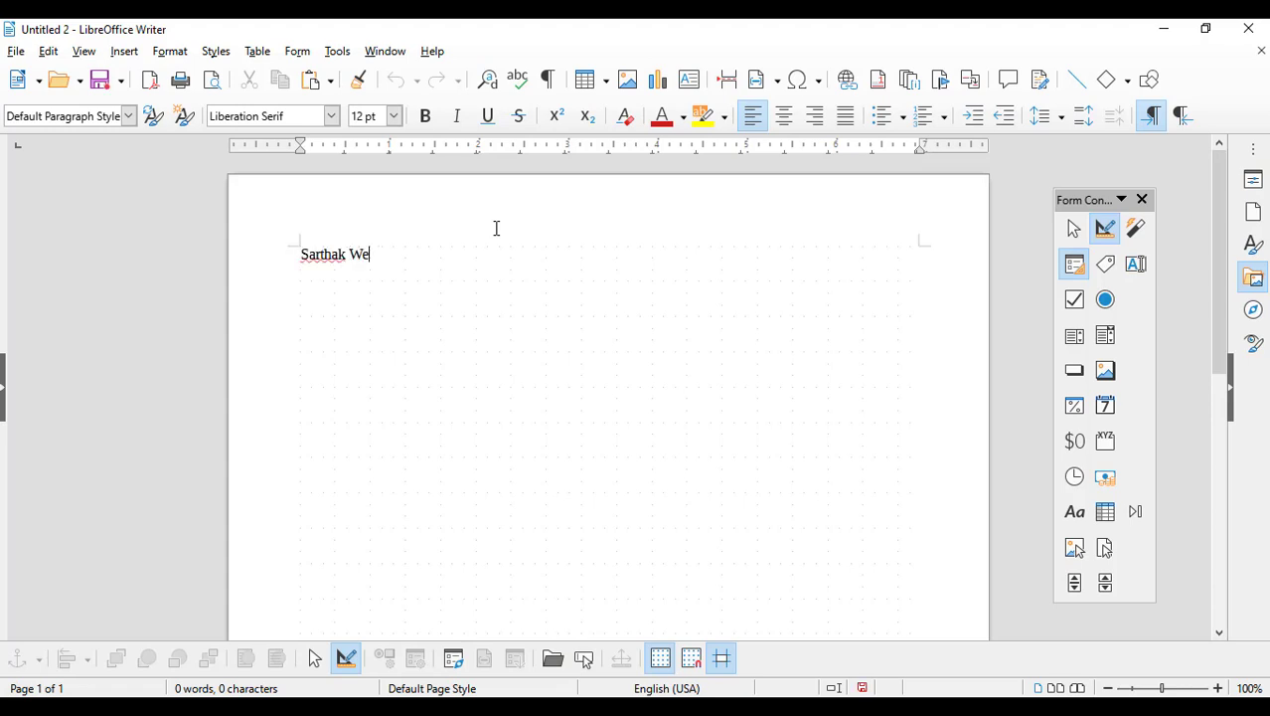
text(bSoft)
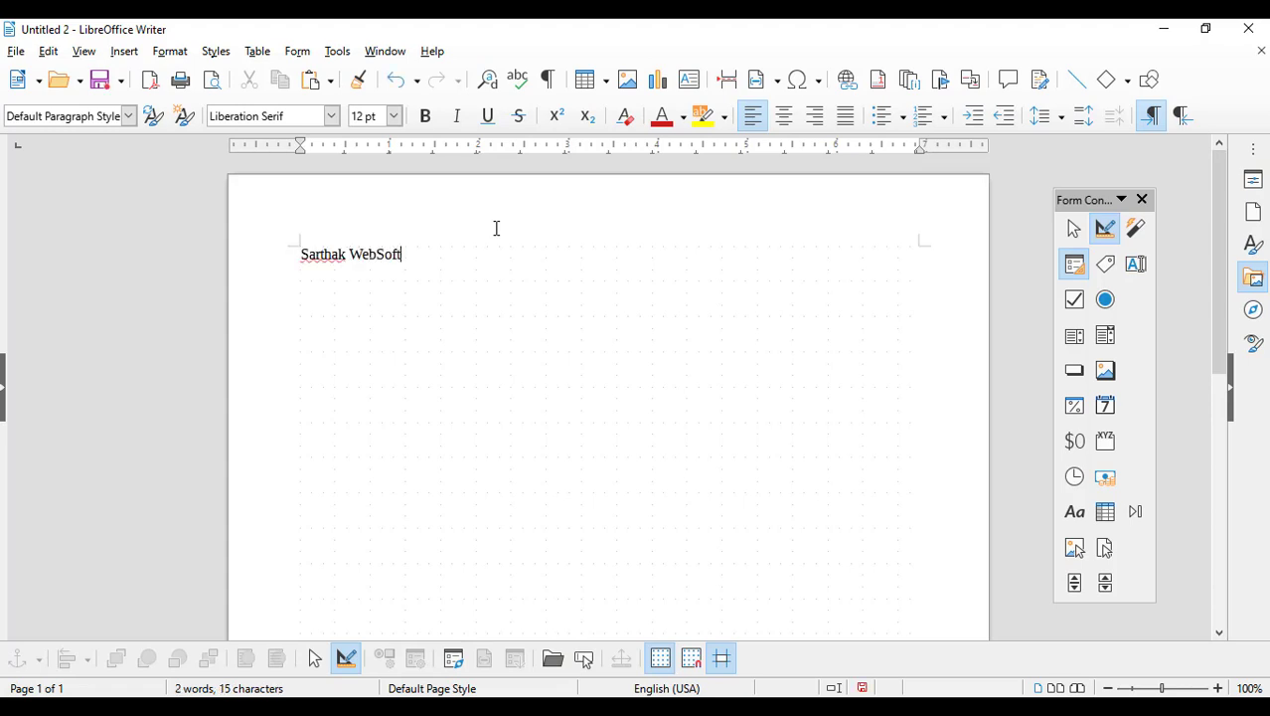
drag(439, 255, 245, 250)
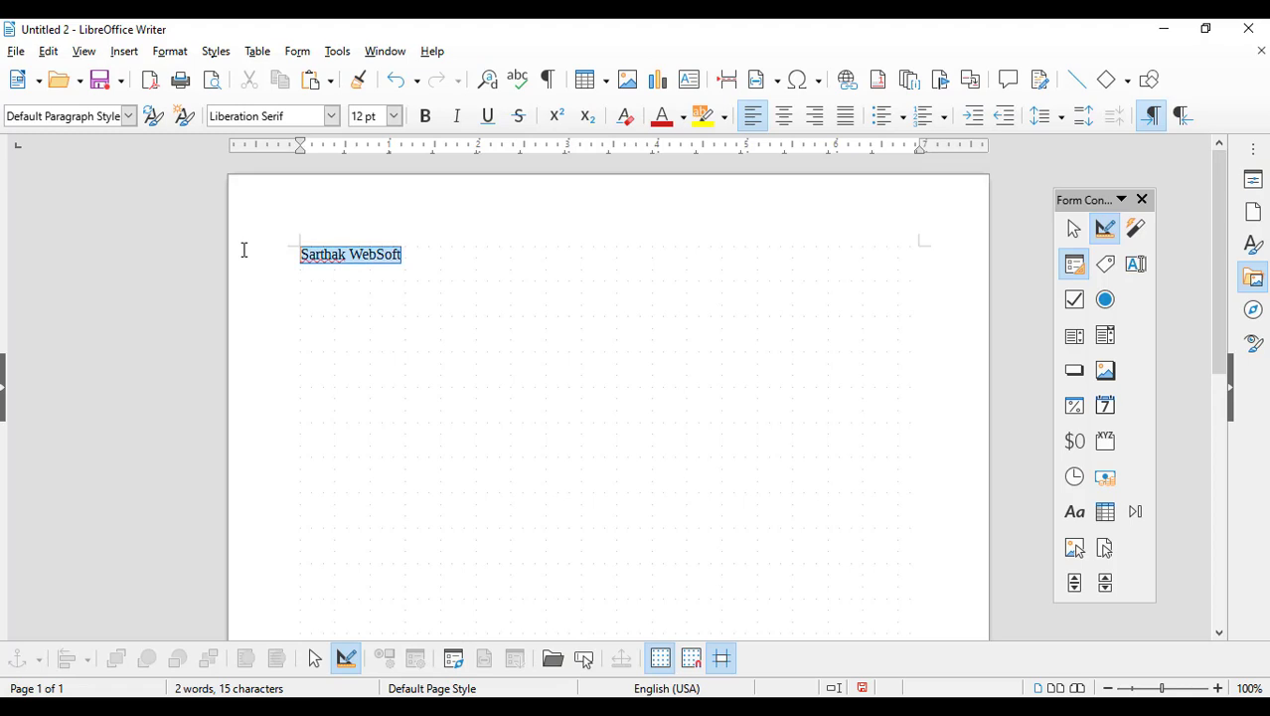
click(784, 116)
click(394, 115)
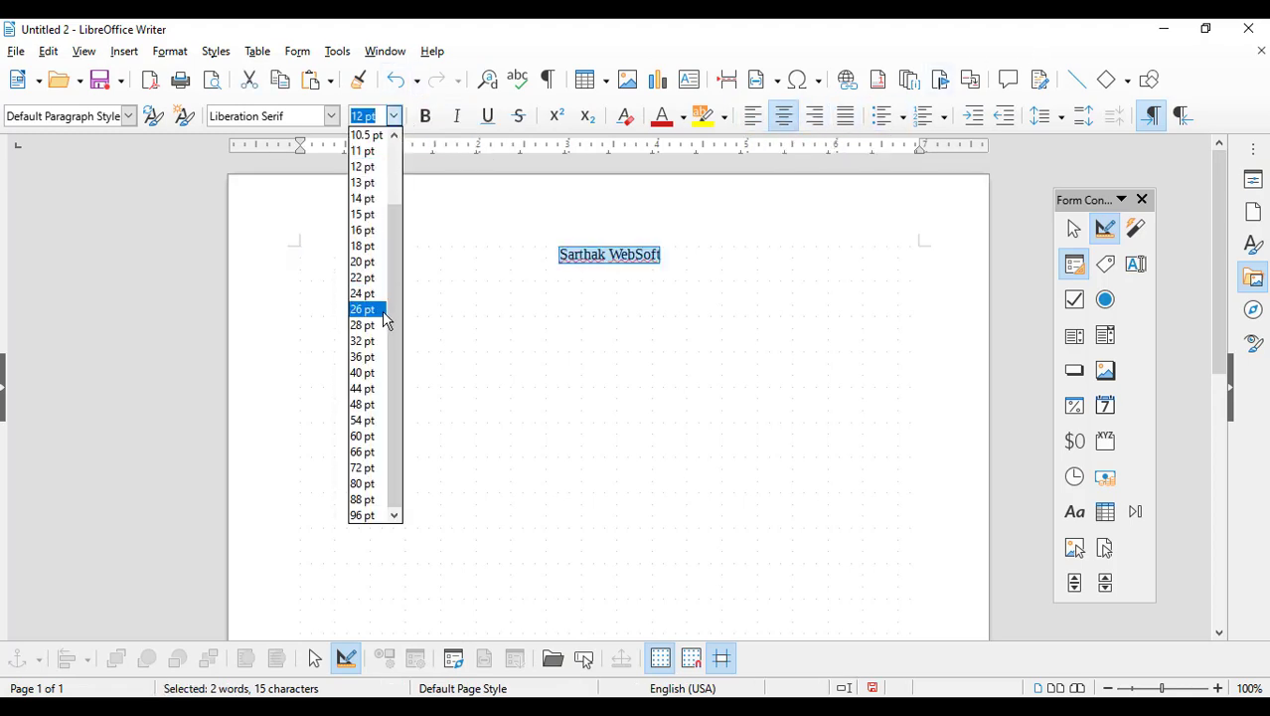
click(367, 357)
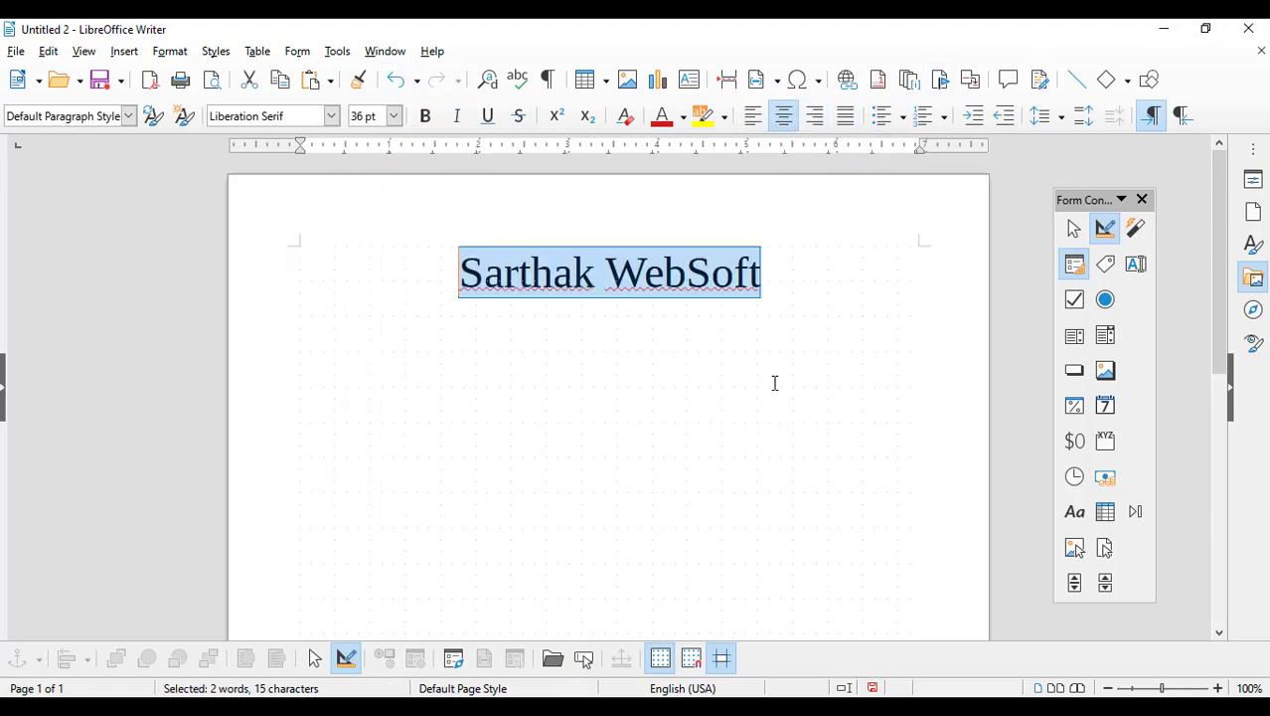
Step: Add the line 'Sauraha, Chitwan, Nepal' below the company name at 16 pt
click(797, 286)
key(Return)
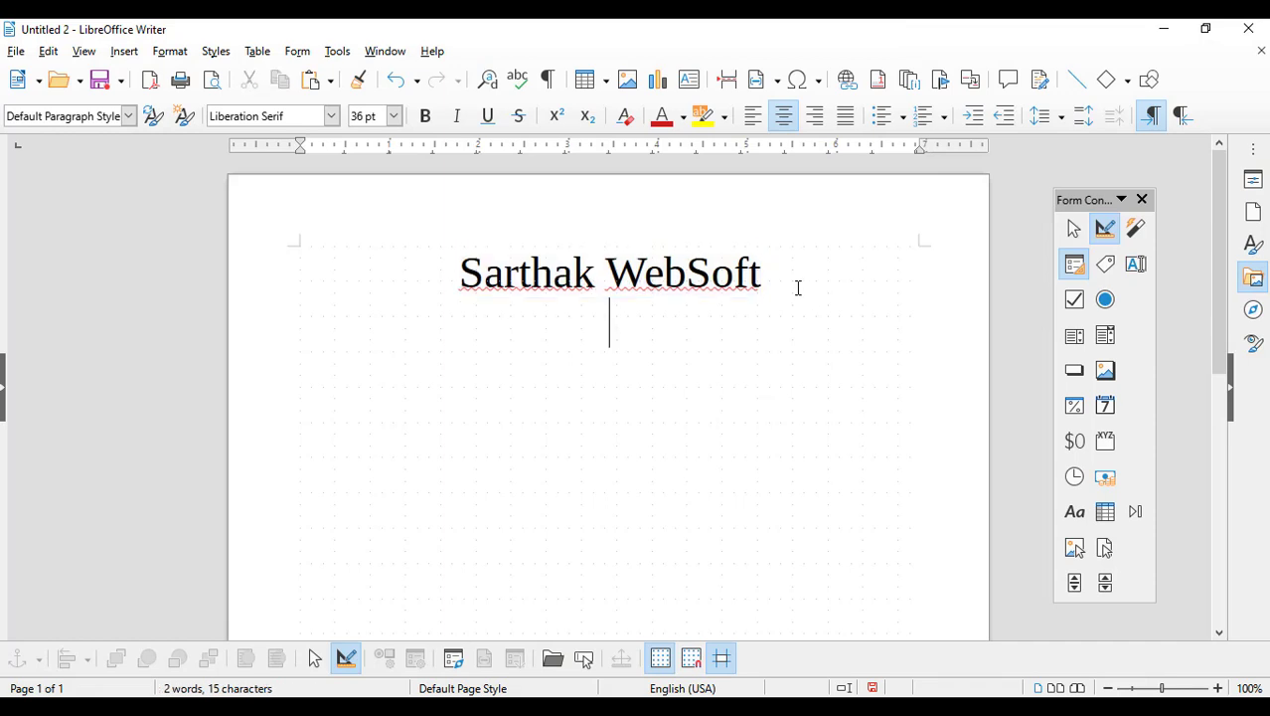
text(Sauraha,)
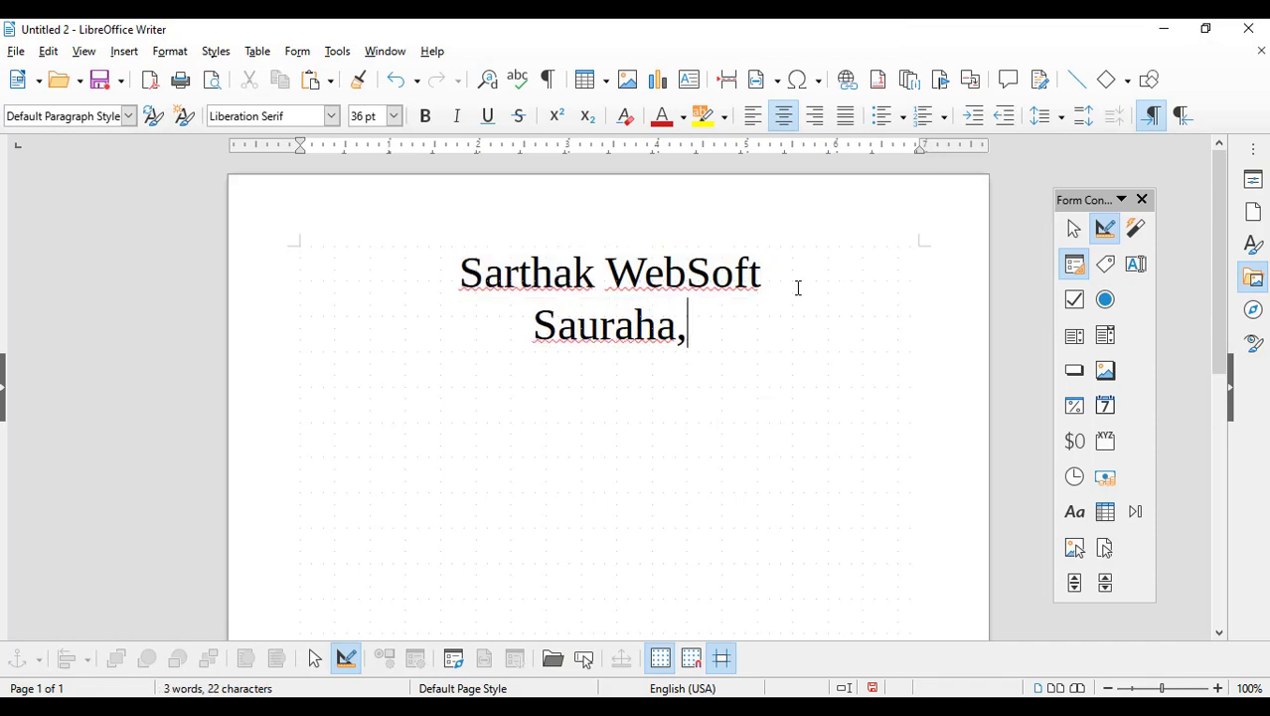
text( Chitwan,)
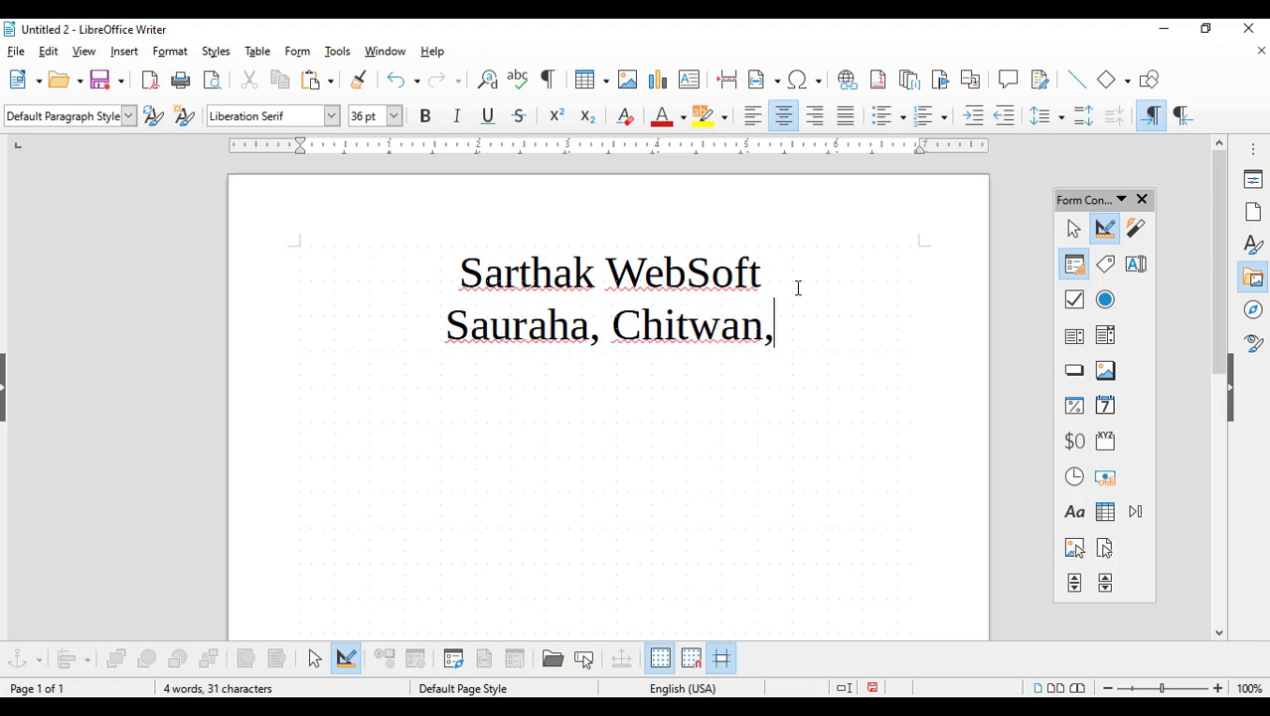
text( Nepal)
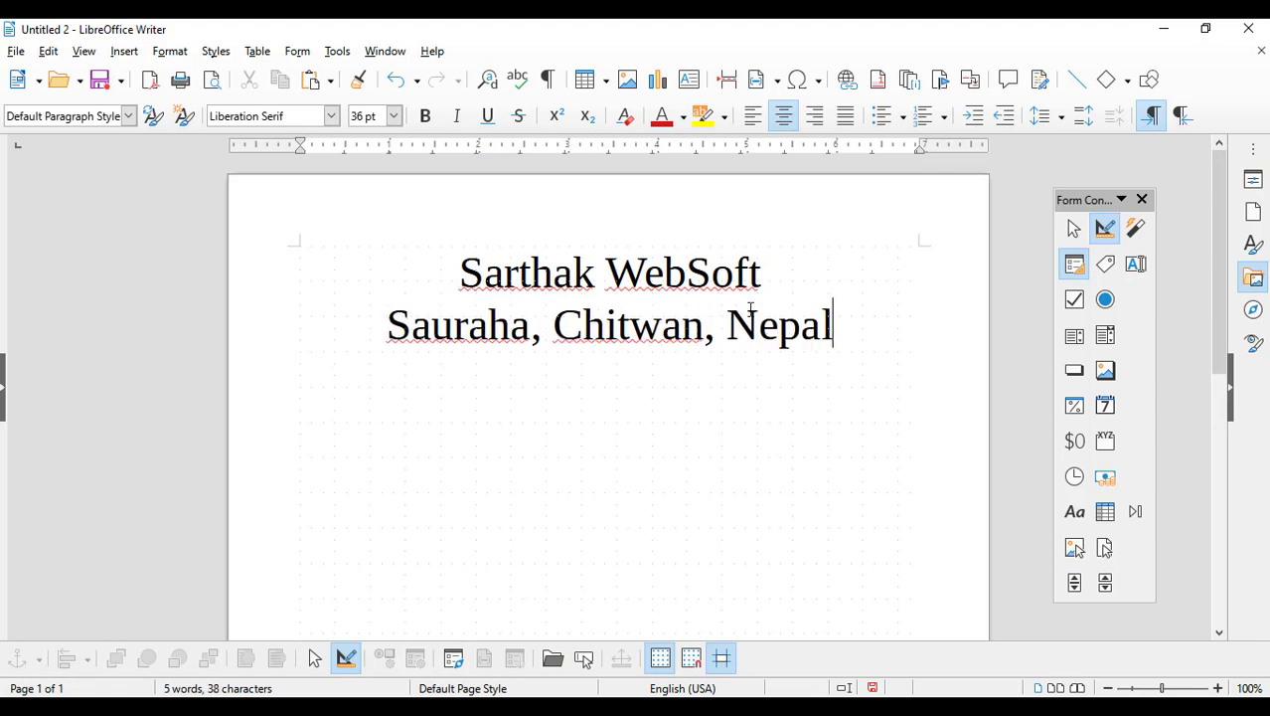
triple_click(661, 325)
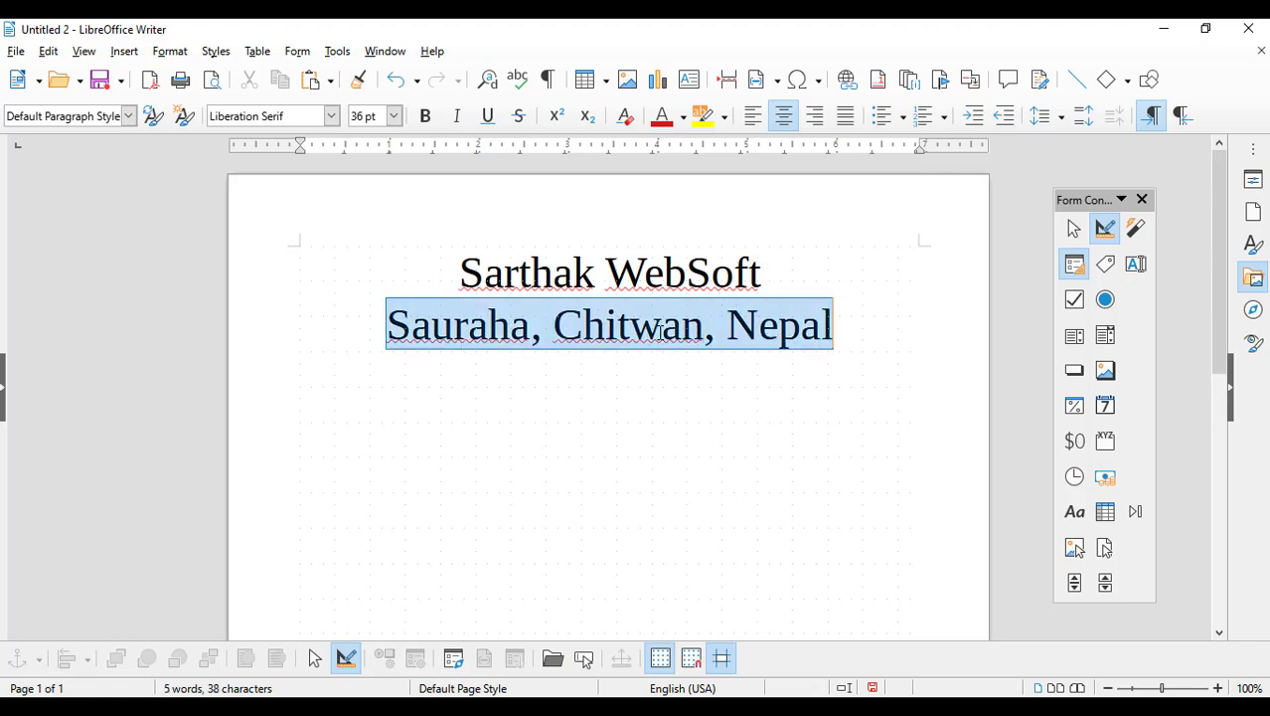
click(395, 116)
click(366, 229)
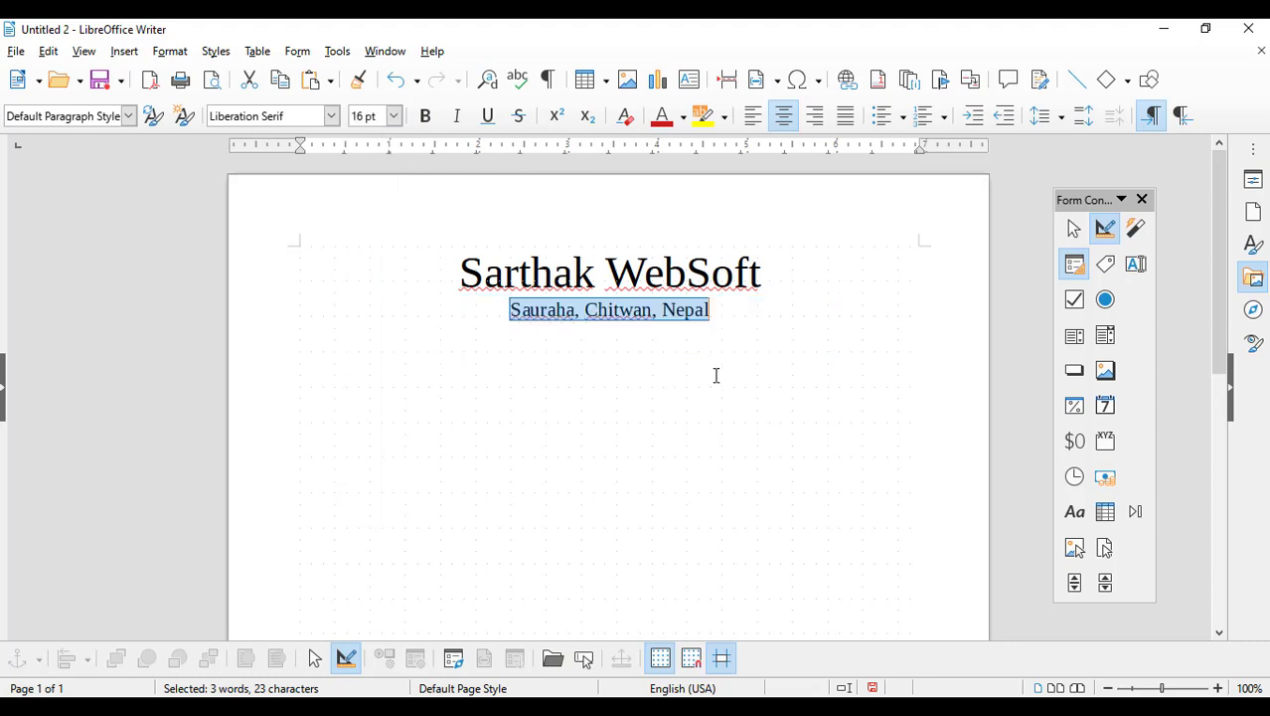
click(750, 363)
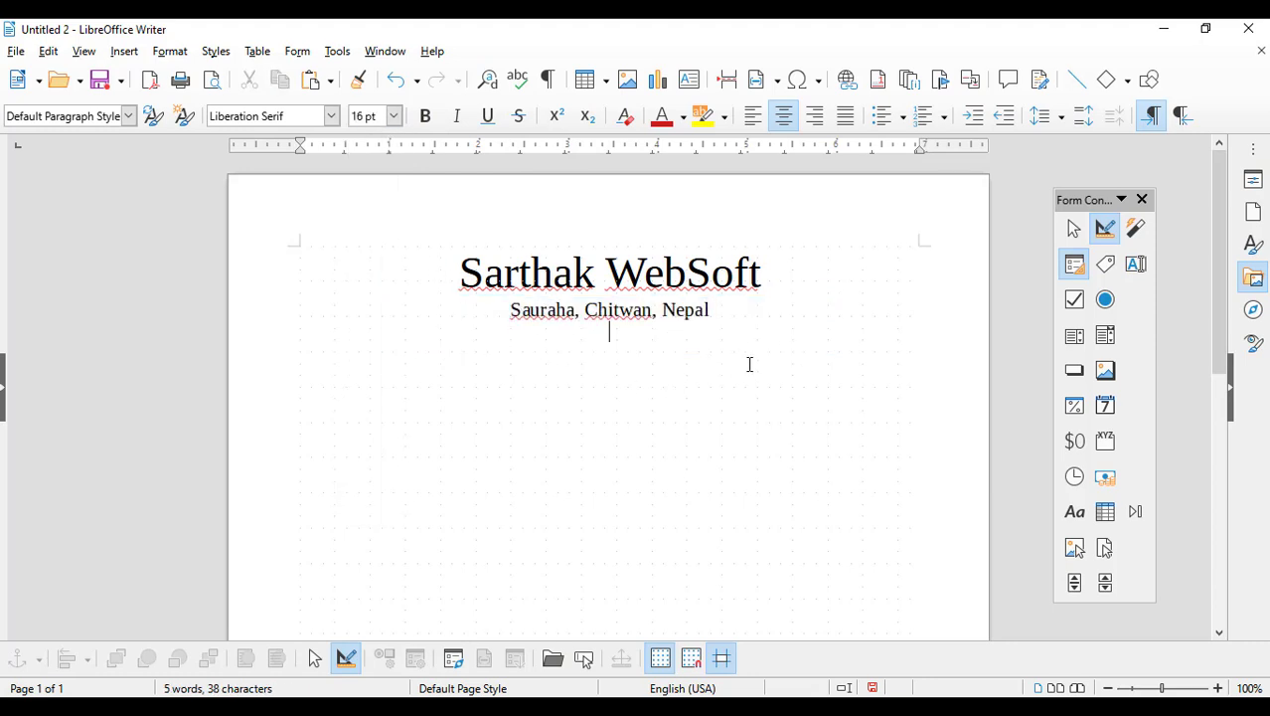
Step: Add an 'Agreement Paper' title, bold and underlined at 22 pt
text(Agre)
key(Return)
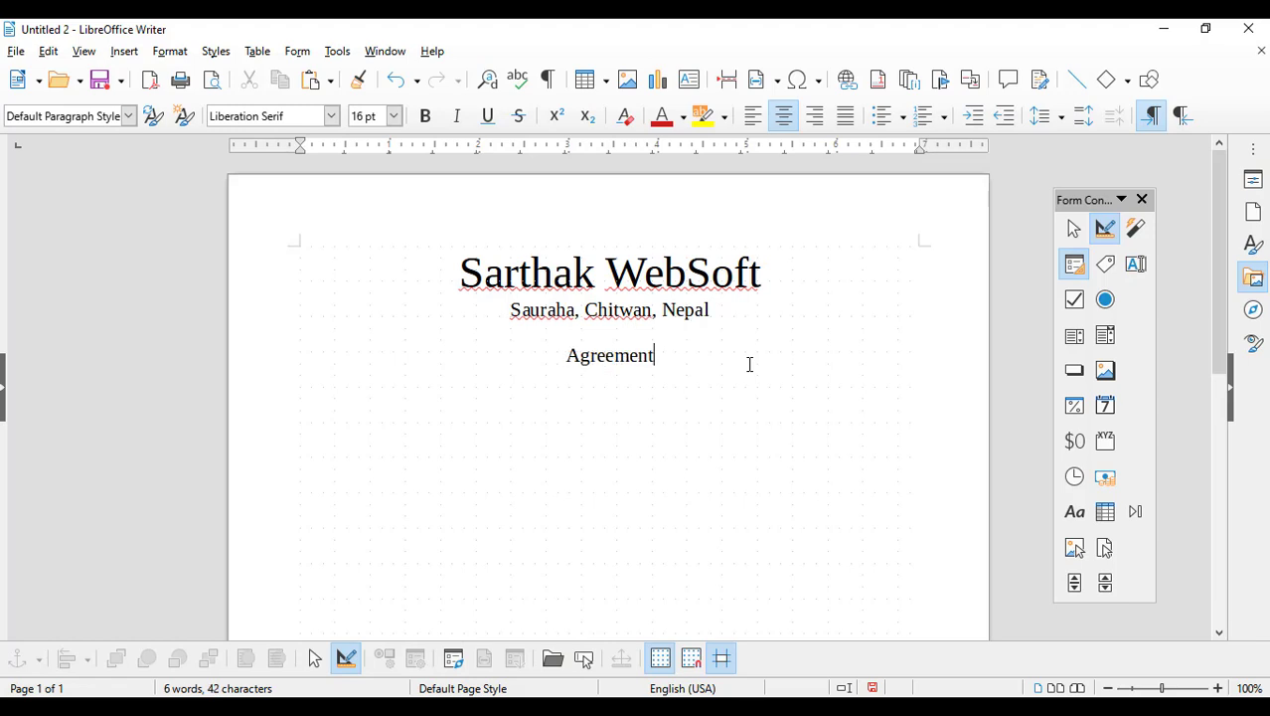
text(Paper)
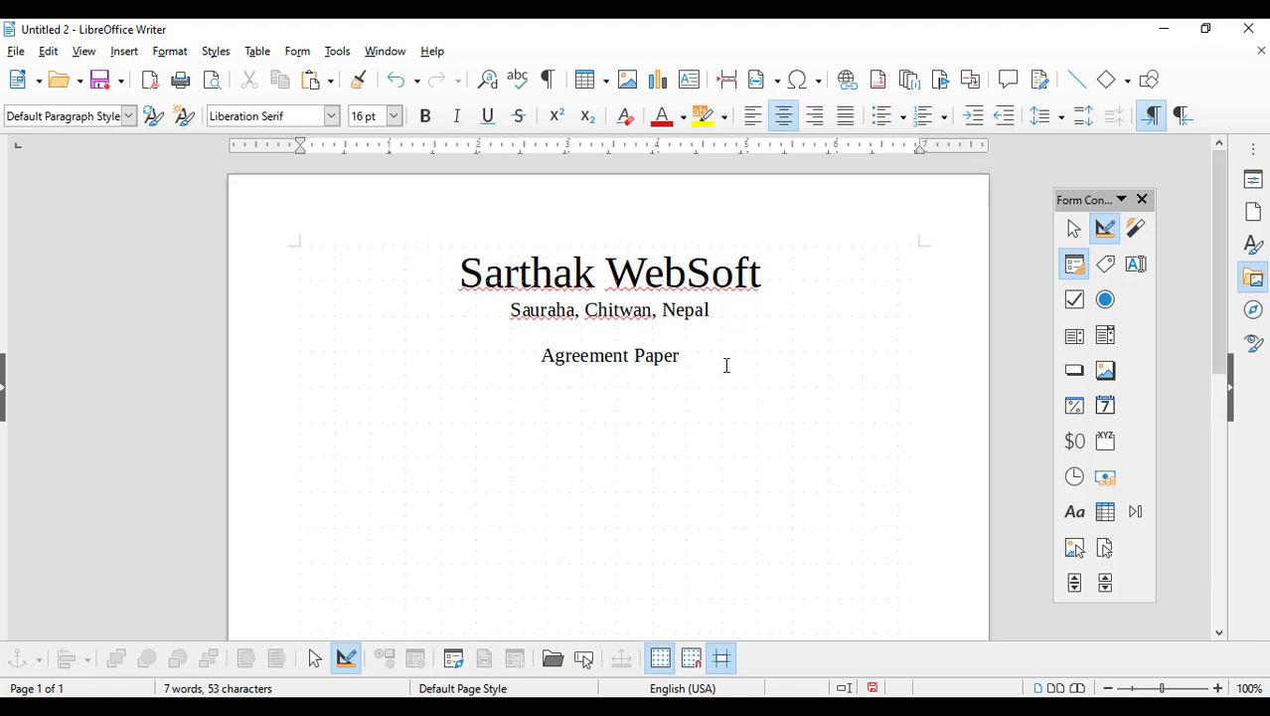
drag(727, 364, 448, 332)
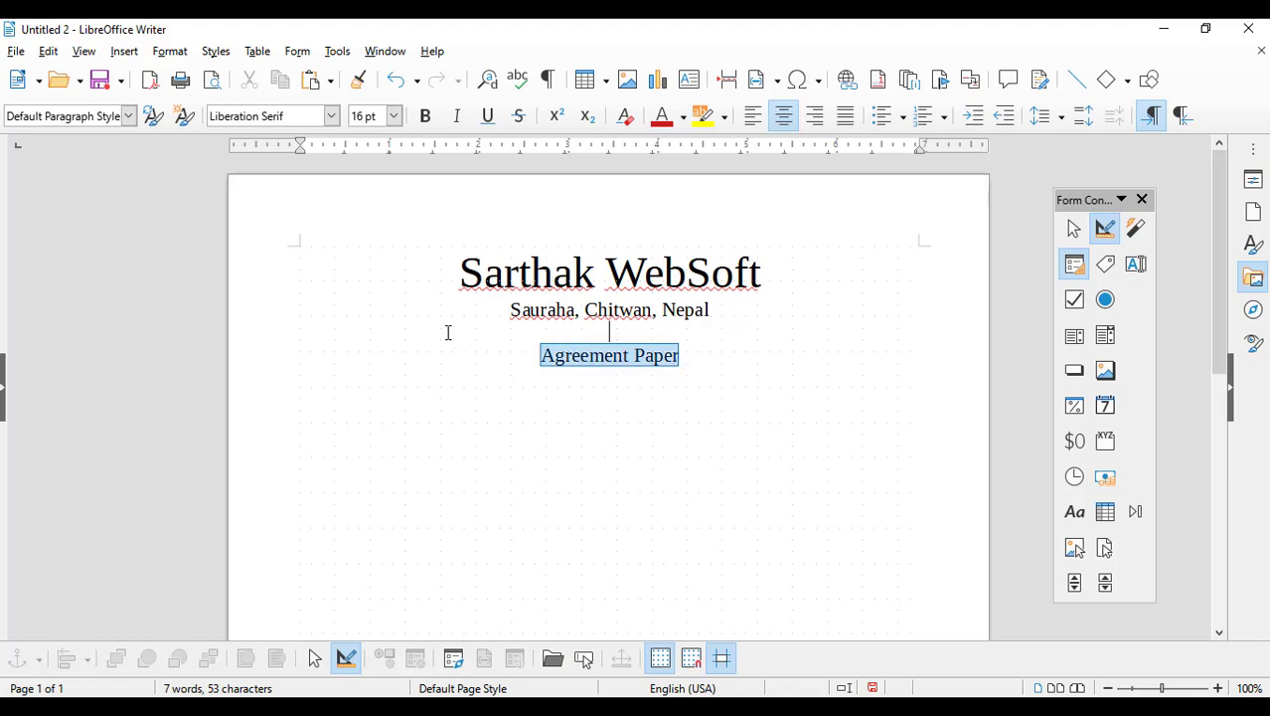
click(488, 117)
click(394, 117)
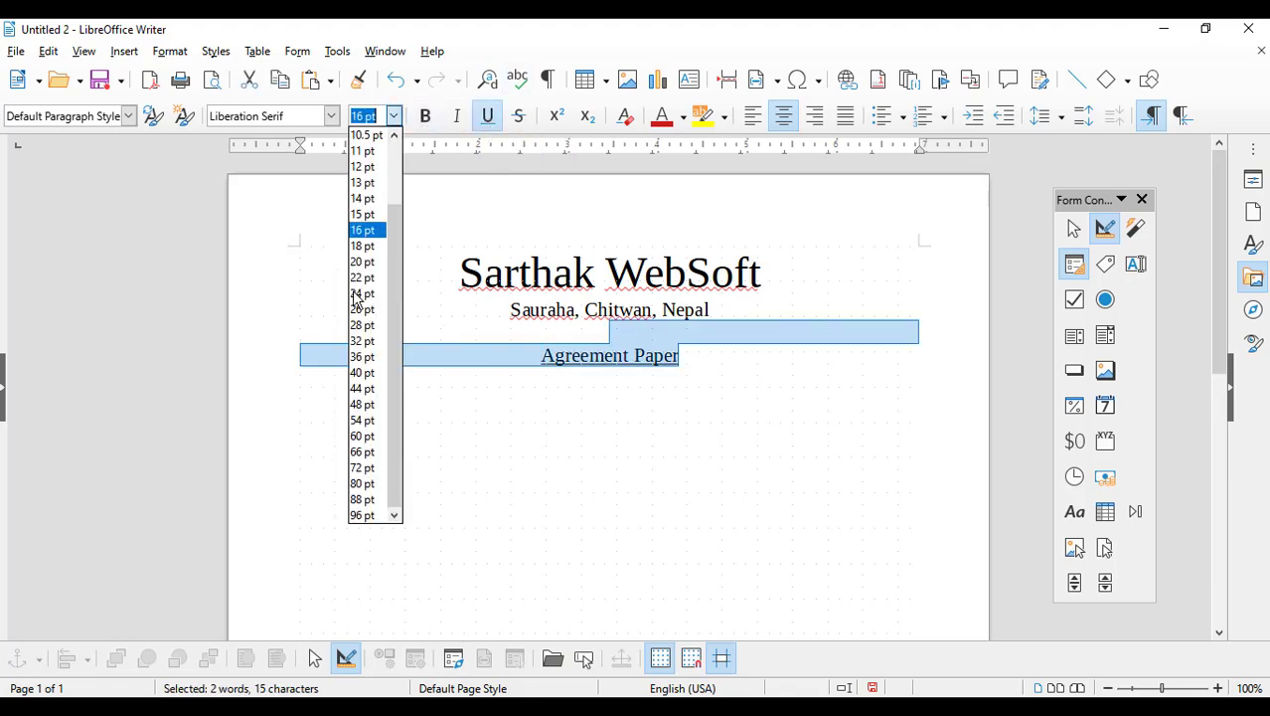
click(368, 286)
click(757, 445)
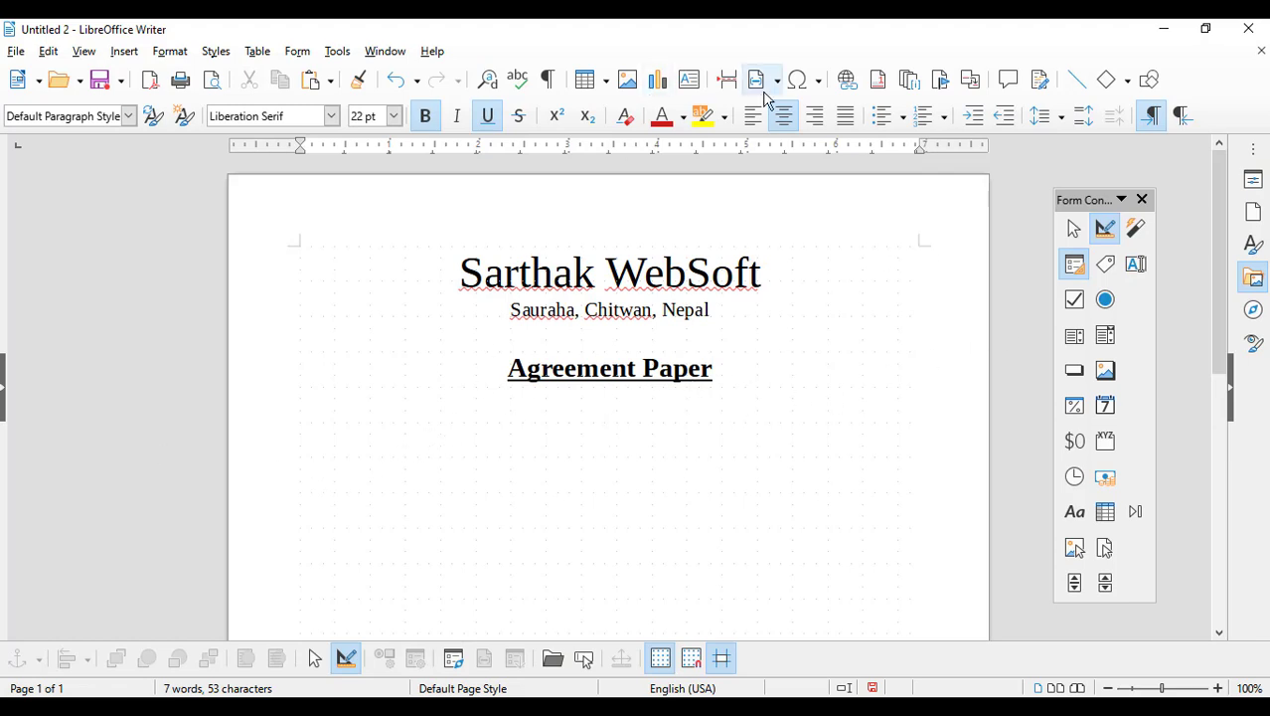
Step: Left-align the new line and place a label control reading 'Full Name' below the title
click(752, 116)
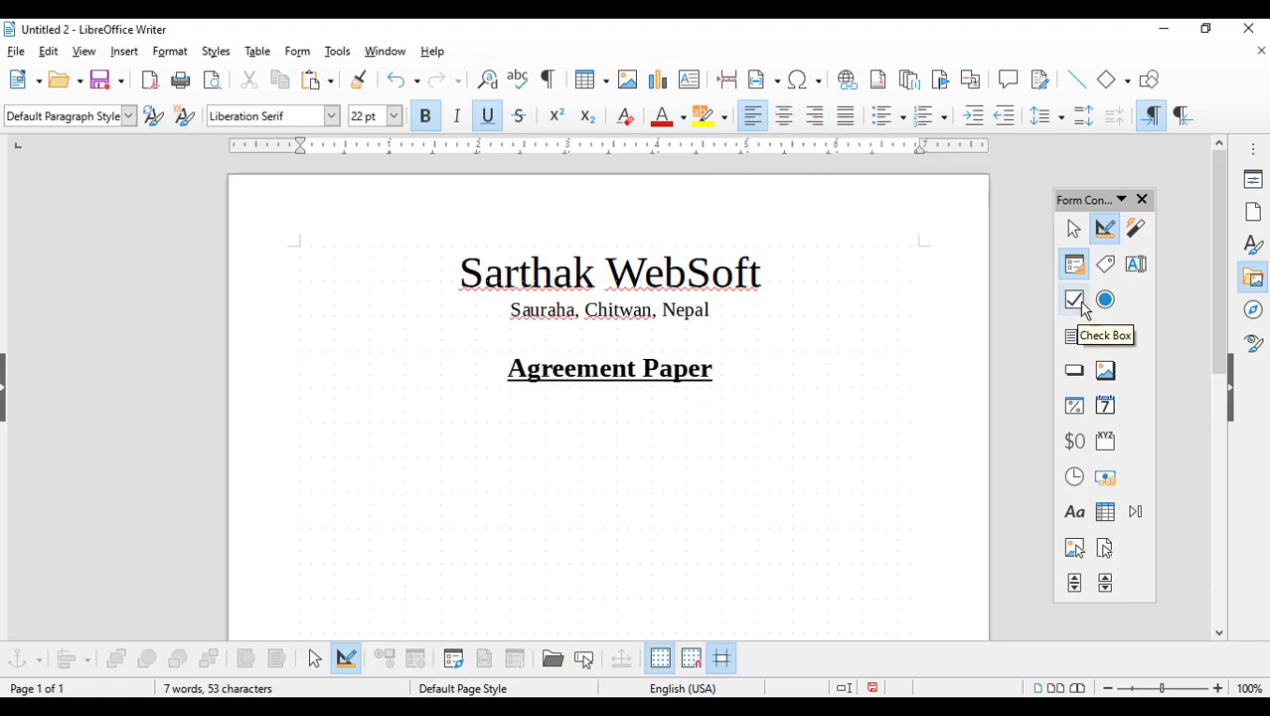
click(1103, 269)
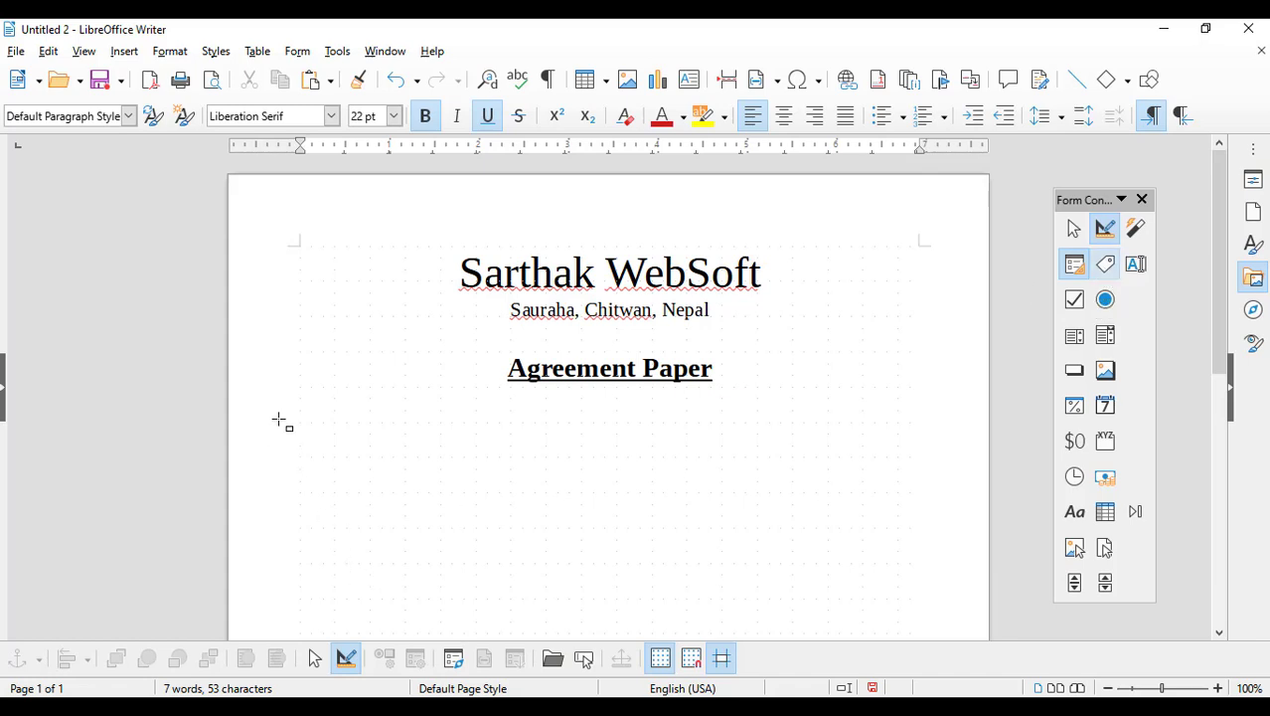
drag(405, 455, 403, 455)
double_click(361, 434)
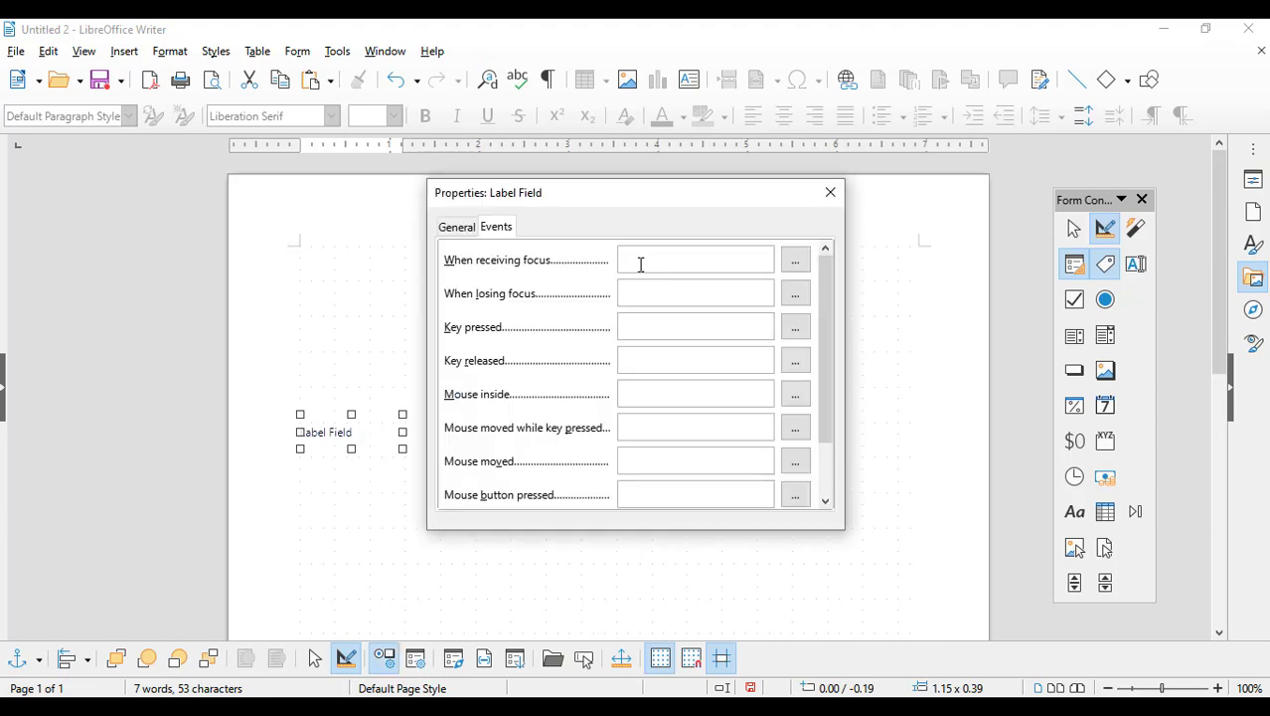
click(459, 229)
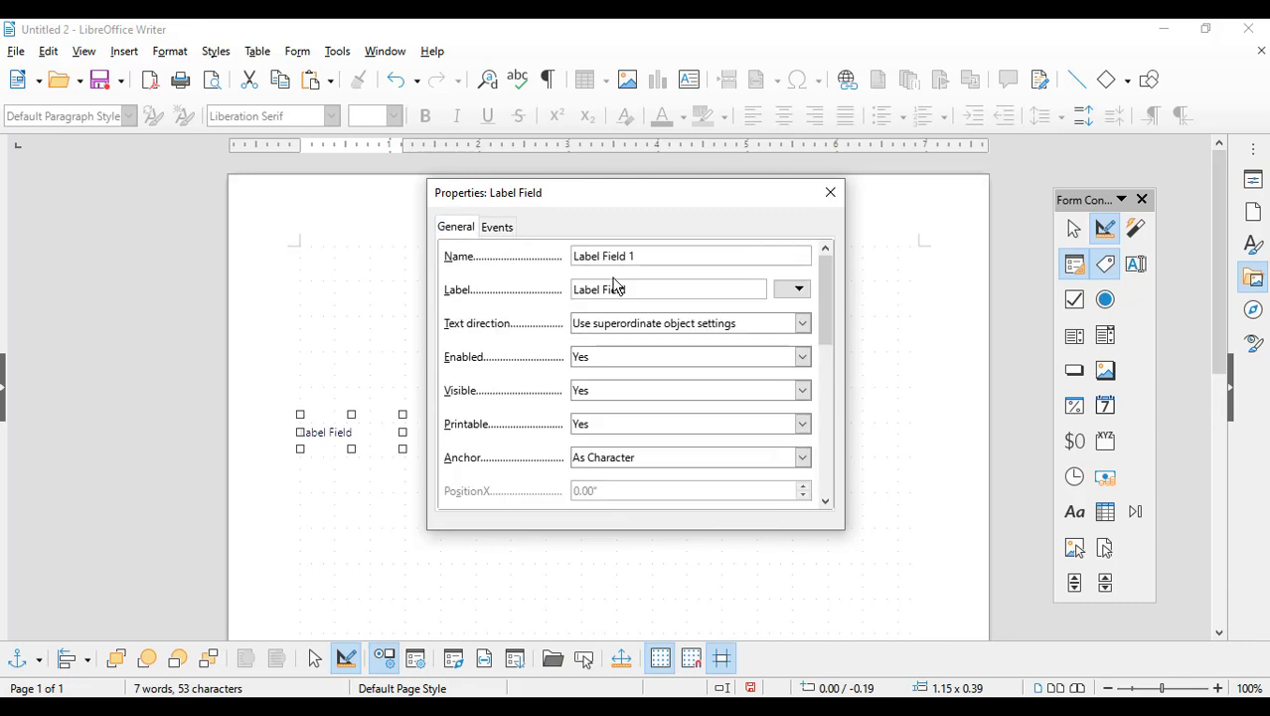
drag(638, 288, 486, 298)
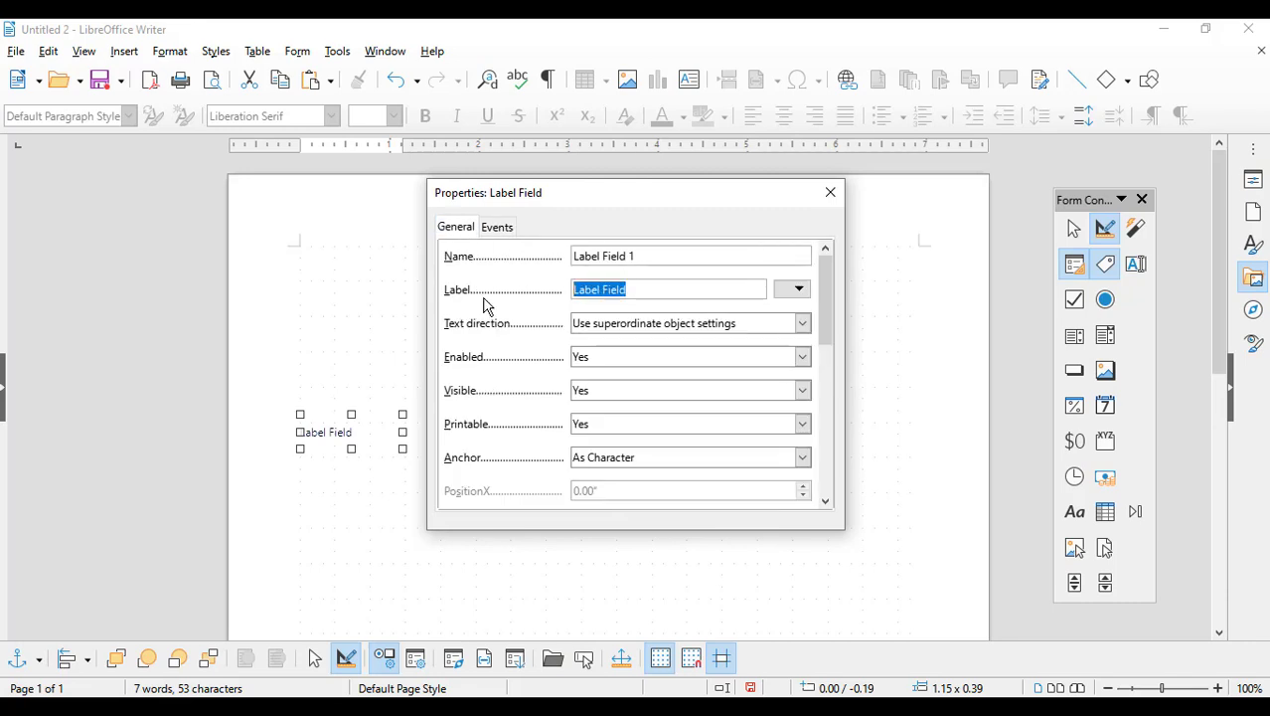
text(Full Name)
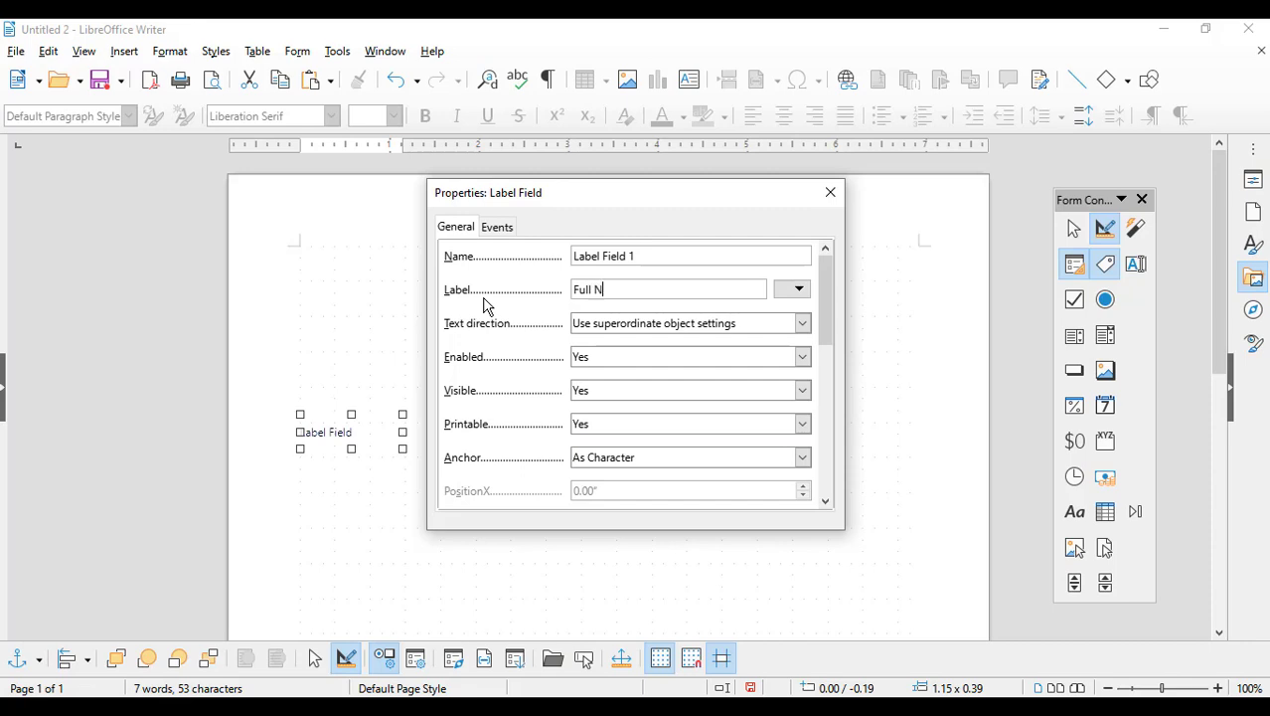
click(831, 193)
click(1136, 268)
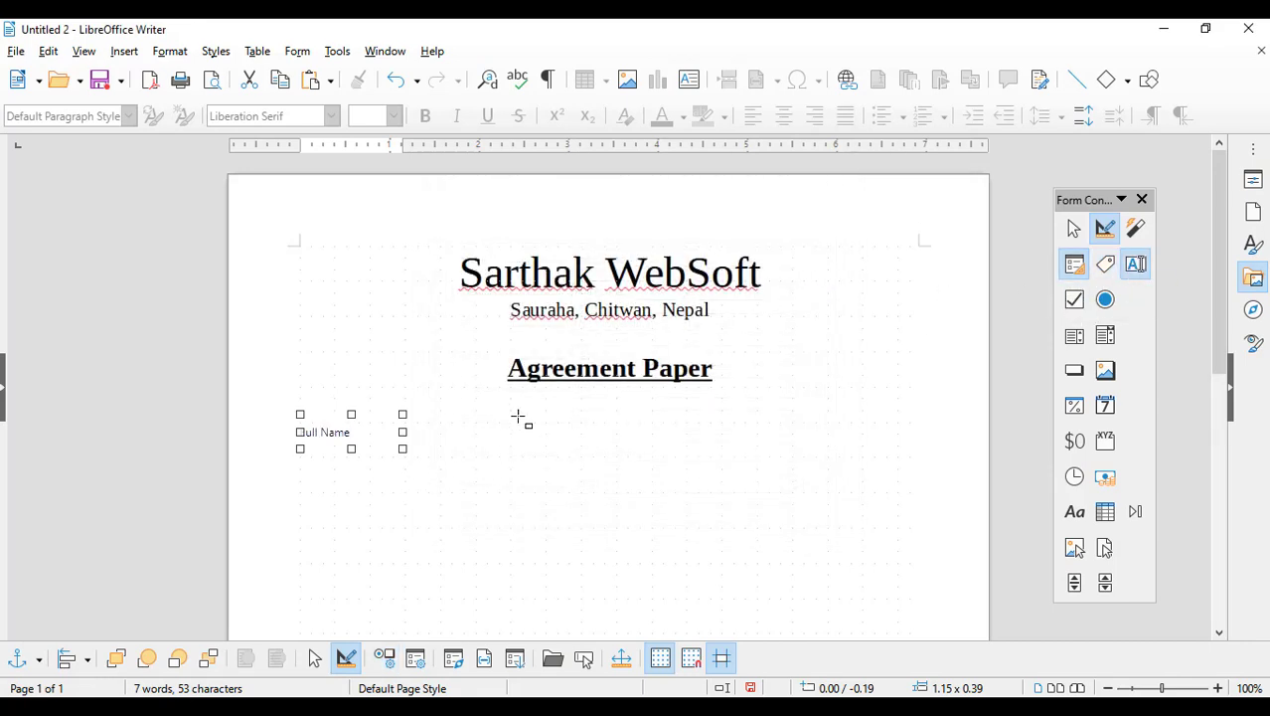
Step: Draw a text box beside Full Name and add a 'WebSite Name' label beneath it
drag(507, 407, 794, 449)
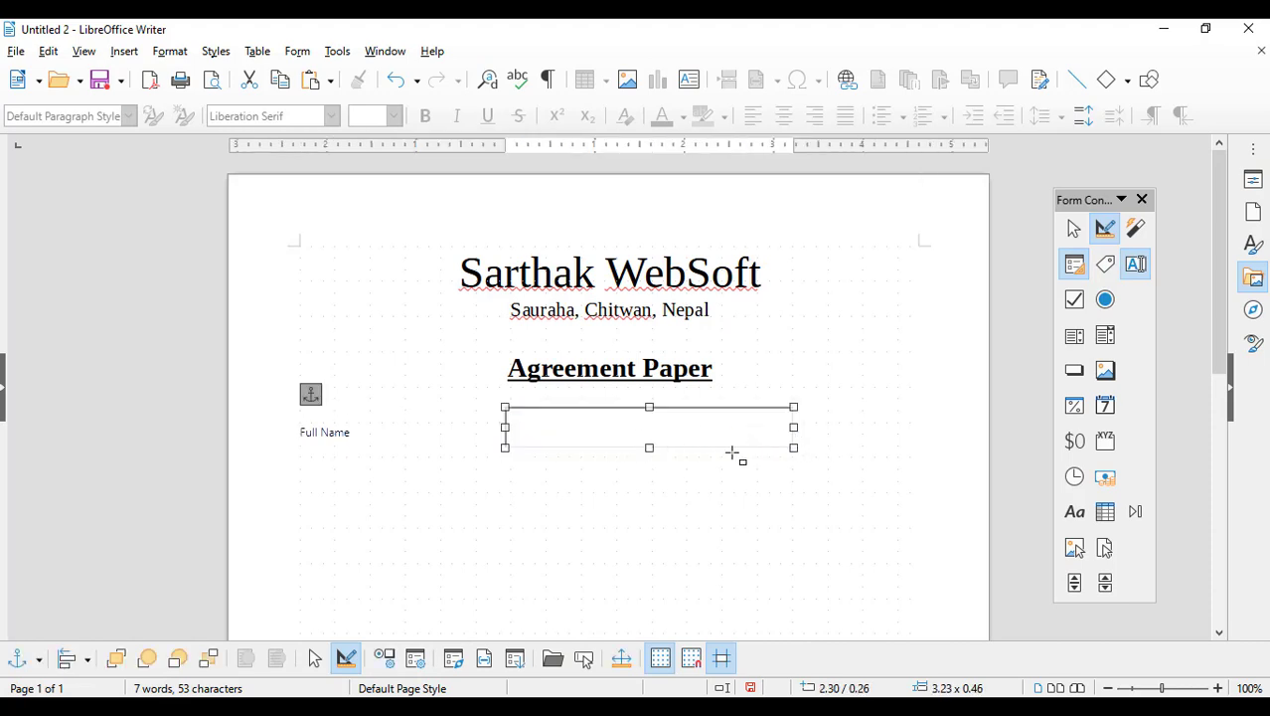
click(1104, 264)
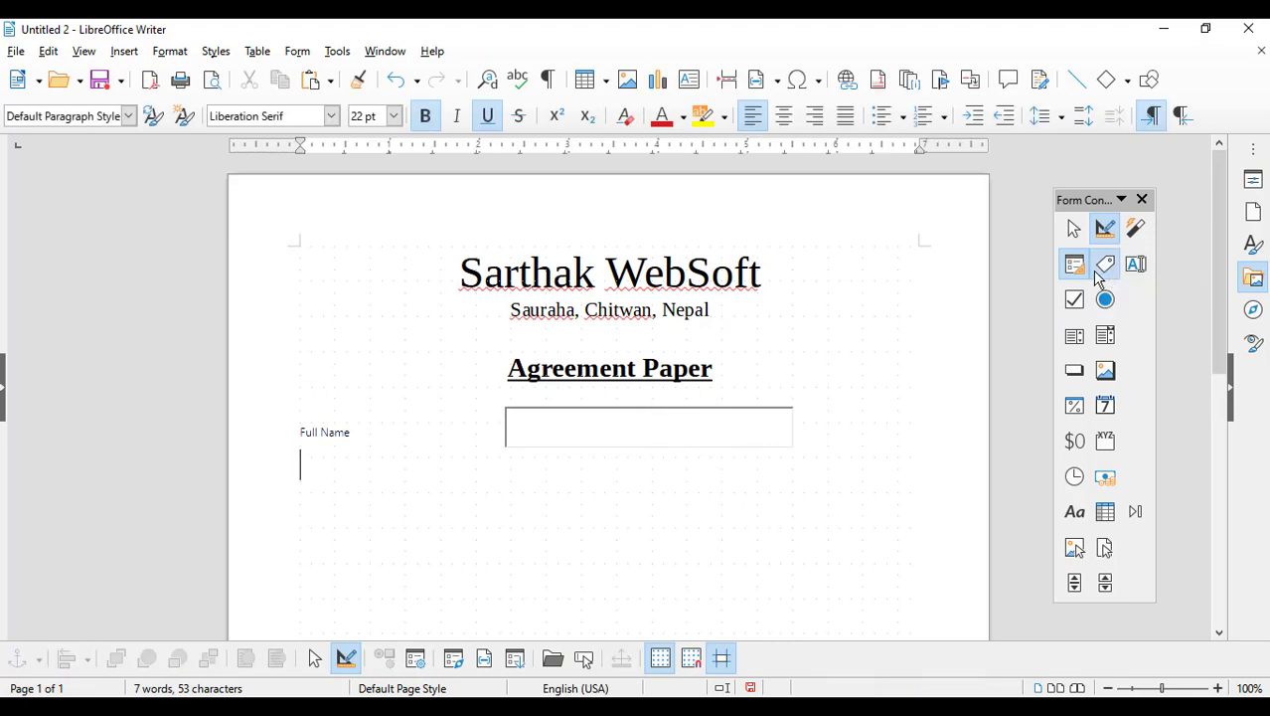
drag(300, 457, 394, 476)
double_click(366, 462)
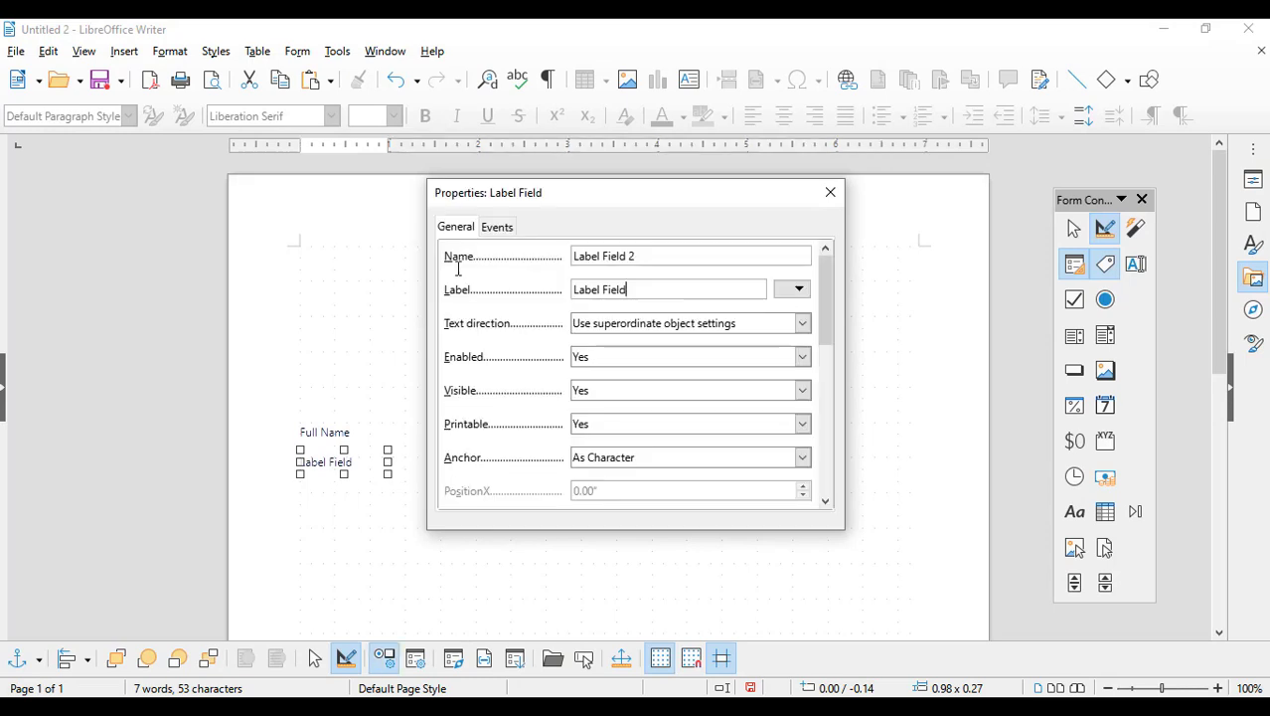
drag(459, 269, 434, 272)
text(WebSite Name)
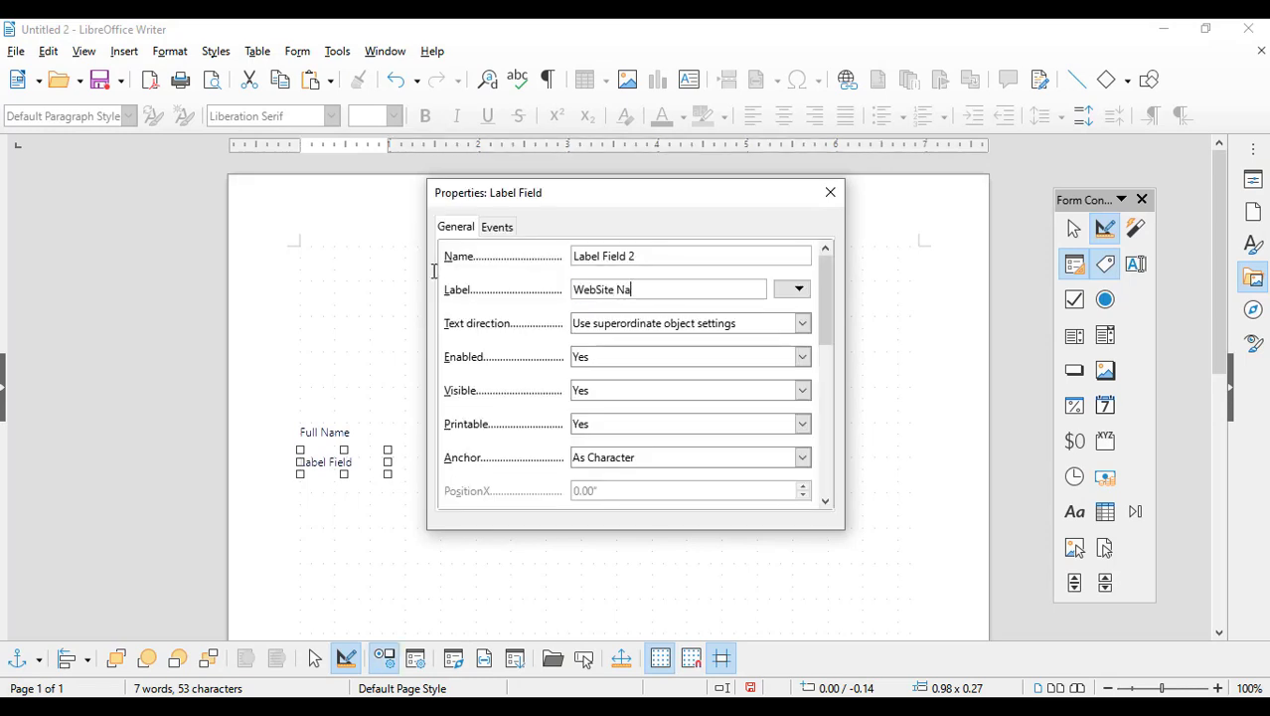
click(830, 192)
click(419, 466)
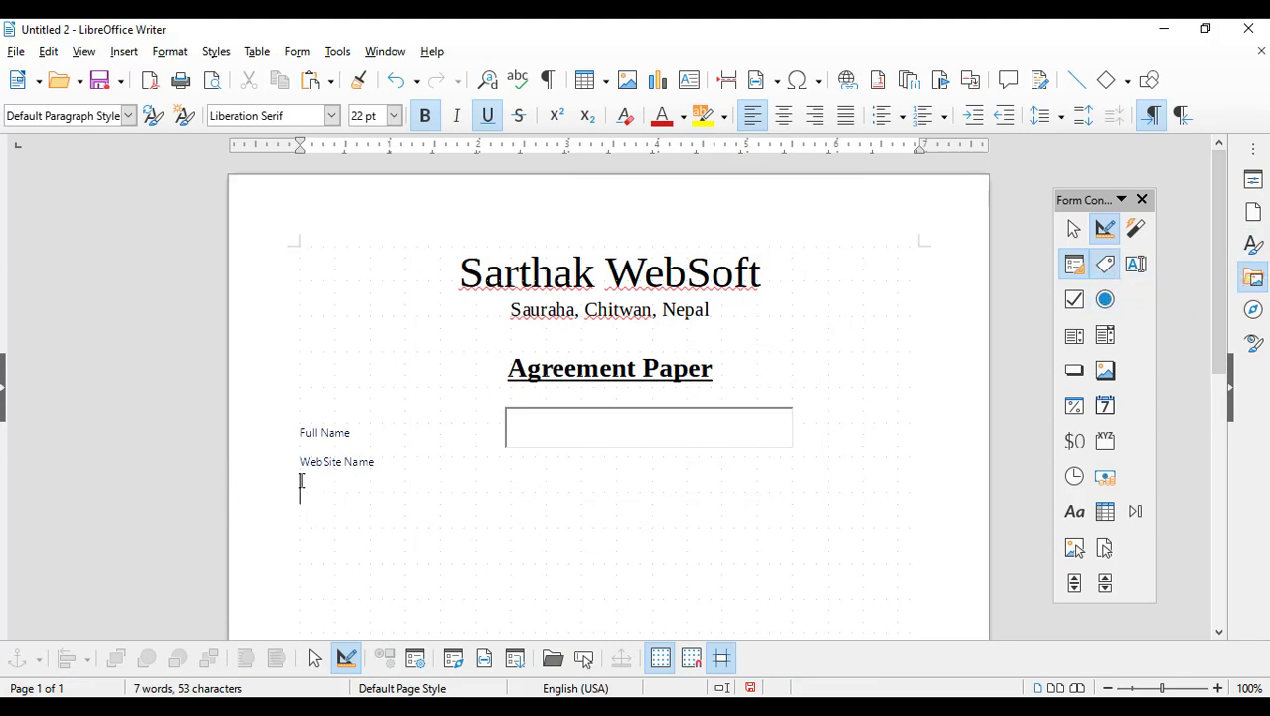
click(1105, 264)
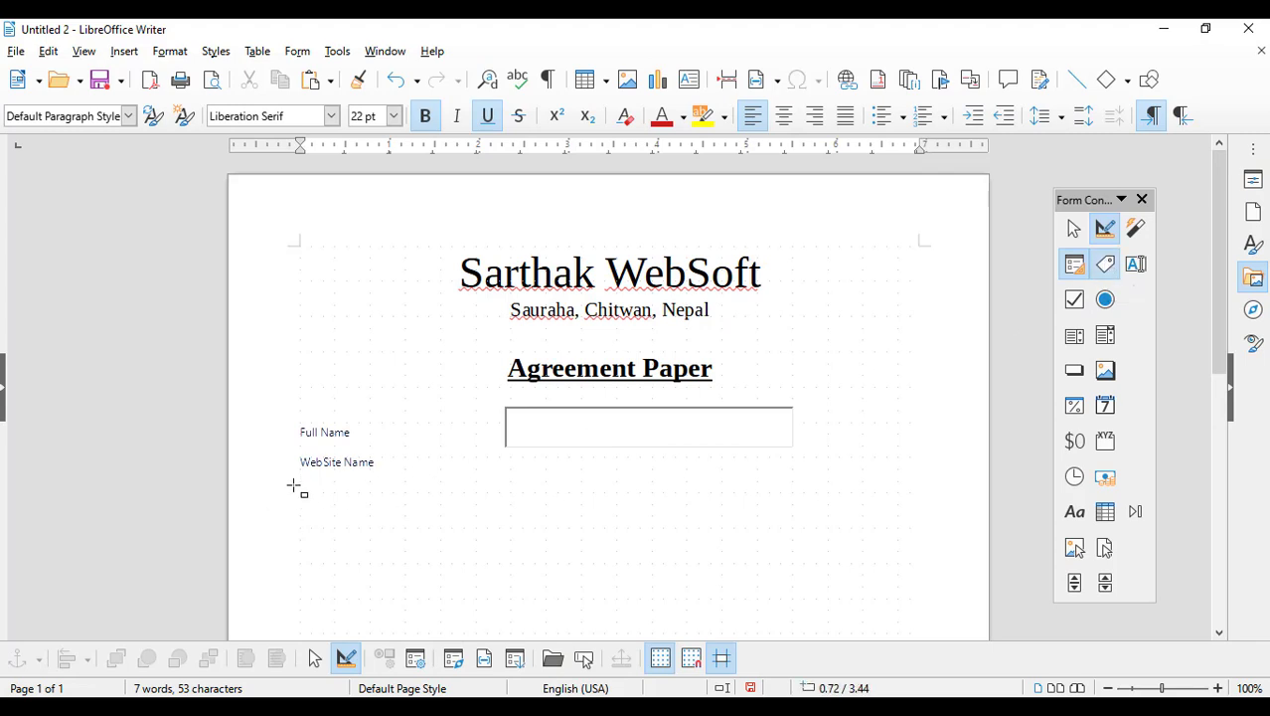
Step: Draw a label below WebSite Name and set its text to 'Type of Design'
drag(298, 478, 384, 506)
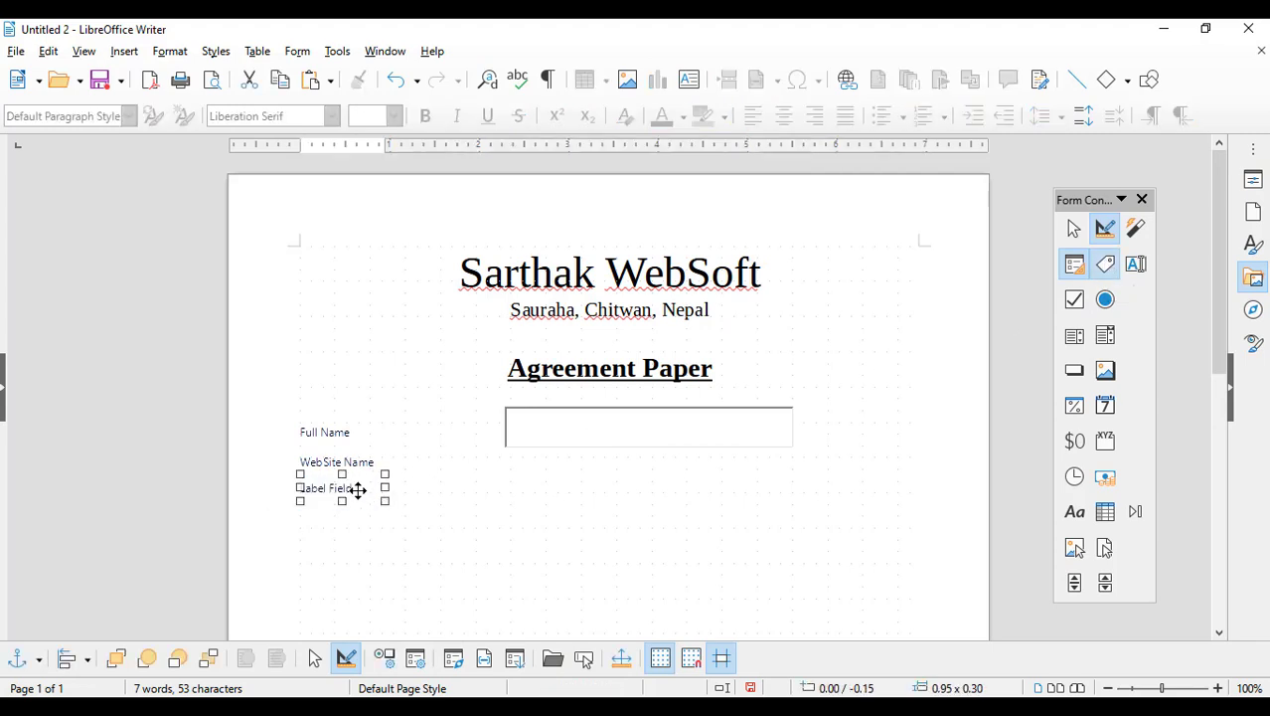
double_click(357, 489)
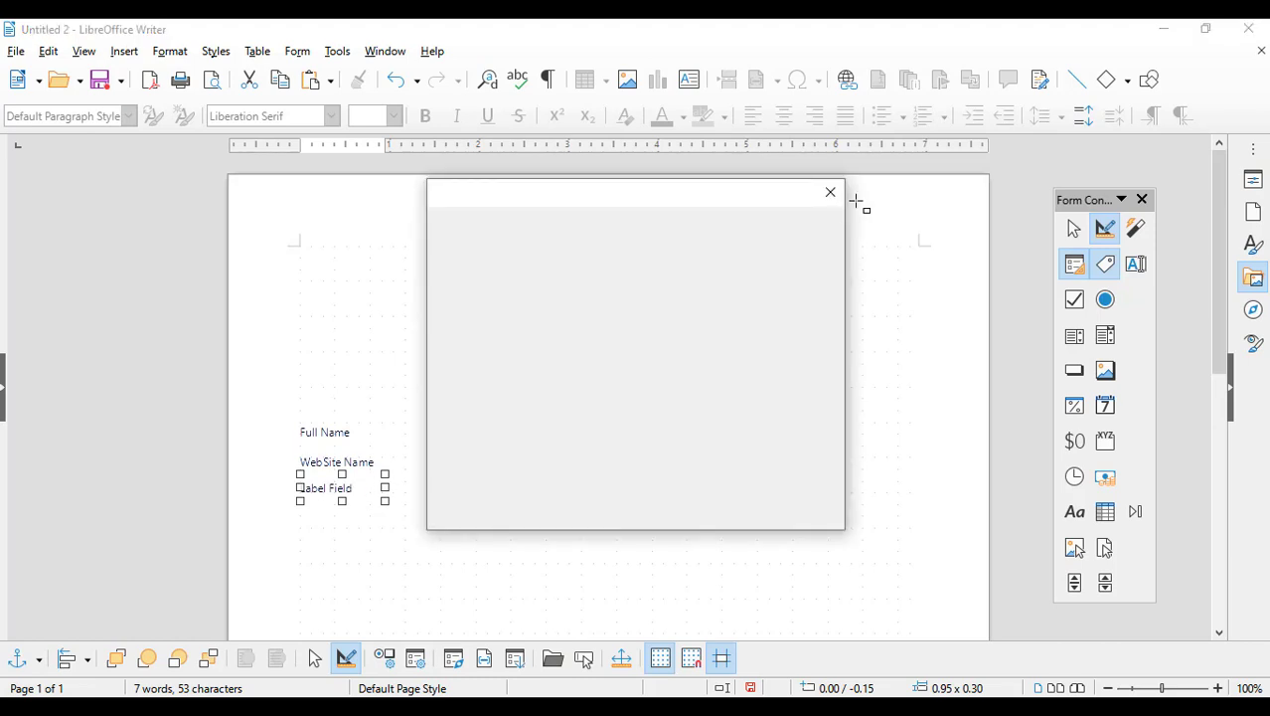
drag(669, 288, 534, 272)
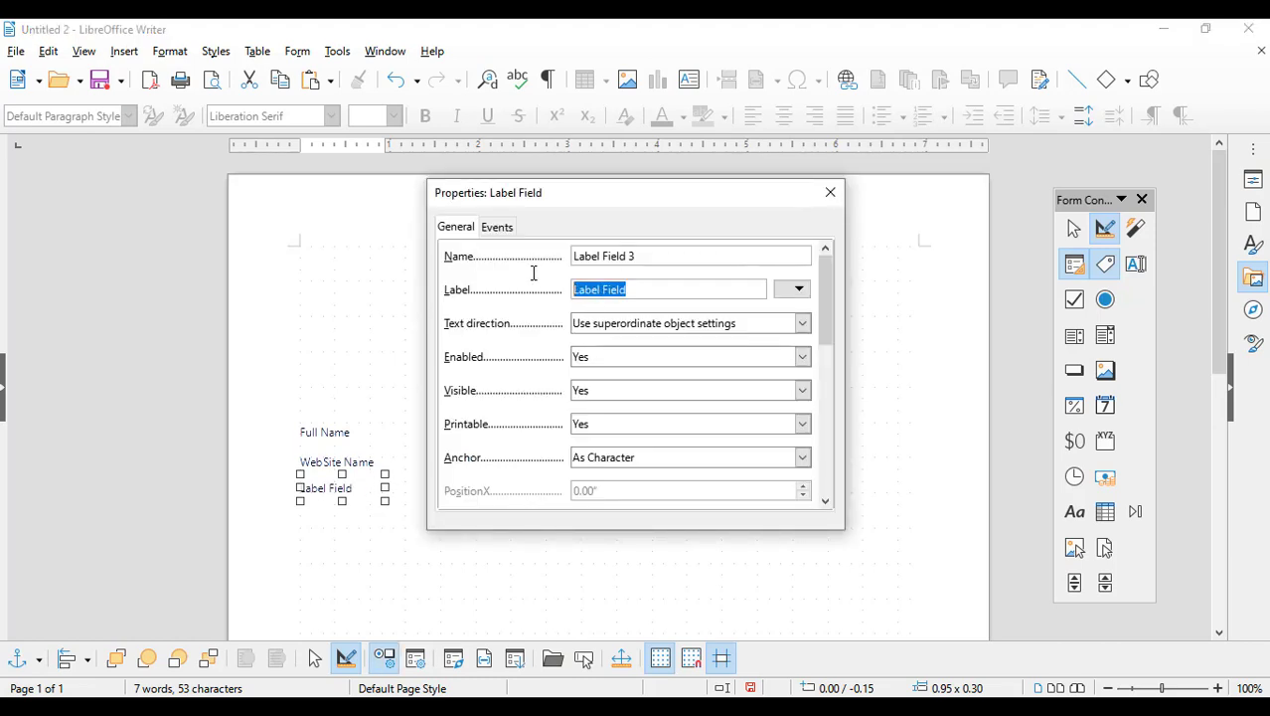
text(Tp)
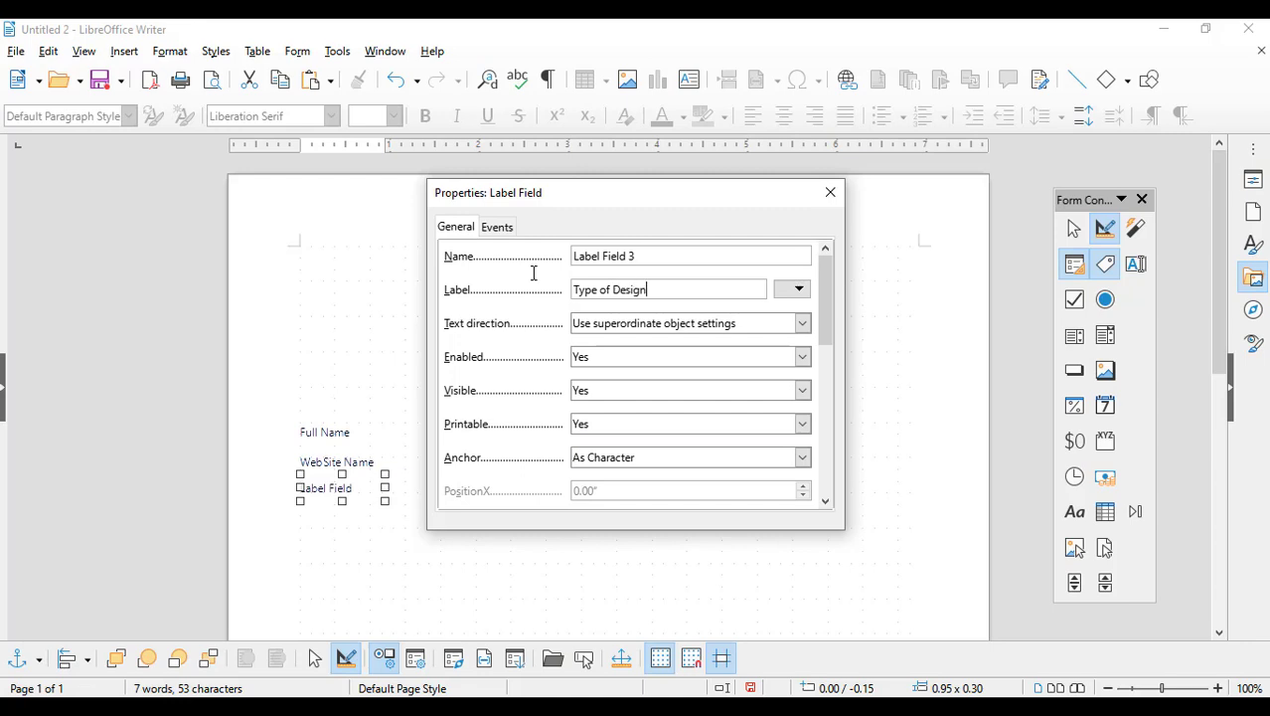
click(822, 194)
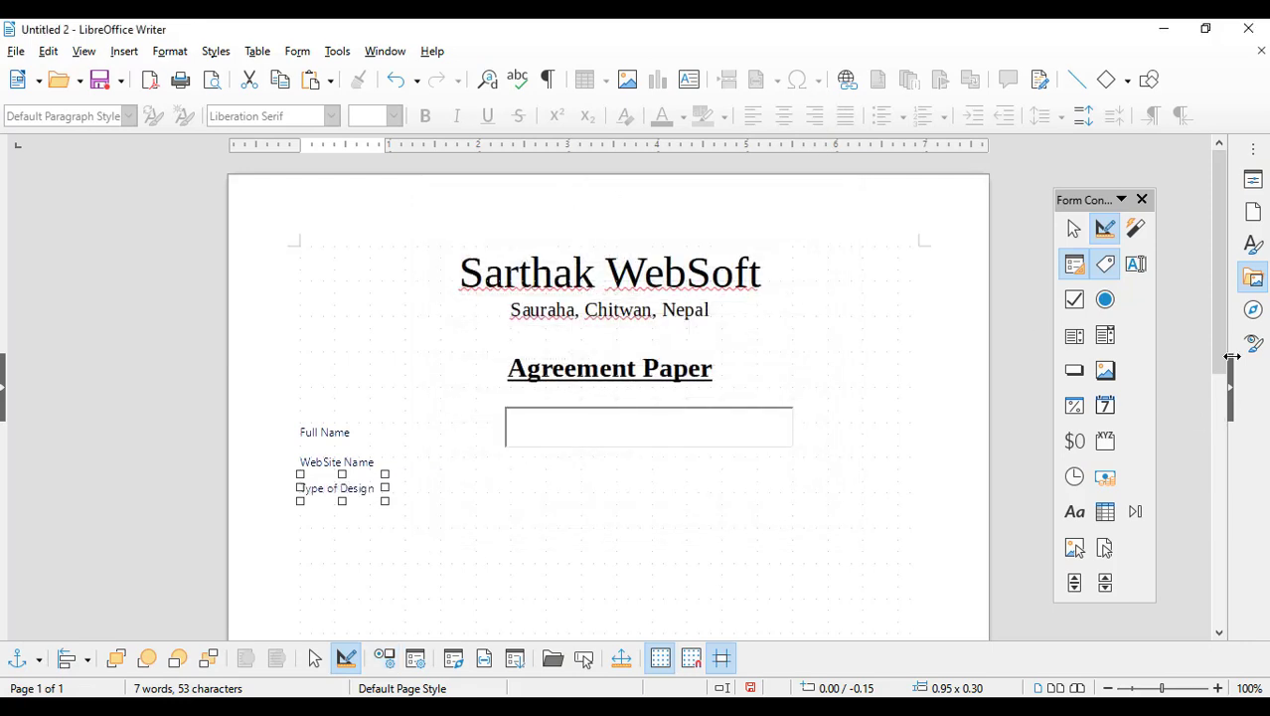
Step: Draw text boxes beside WebSite Name and Type of Design and reduce their heights
click(1135, 263)
drag(503, 452, 797, 485)
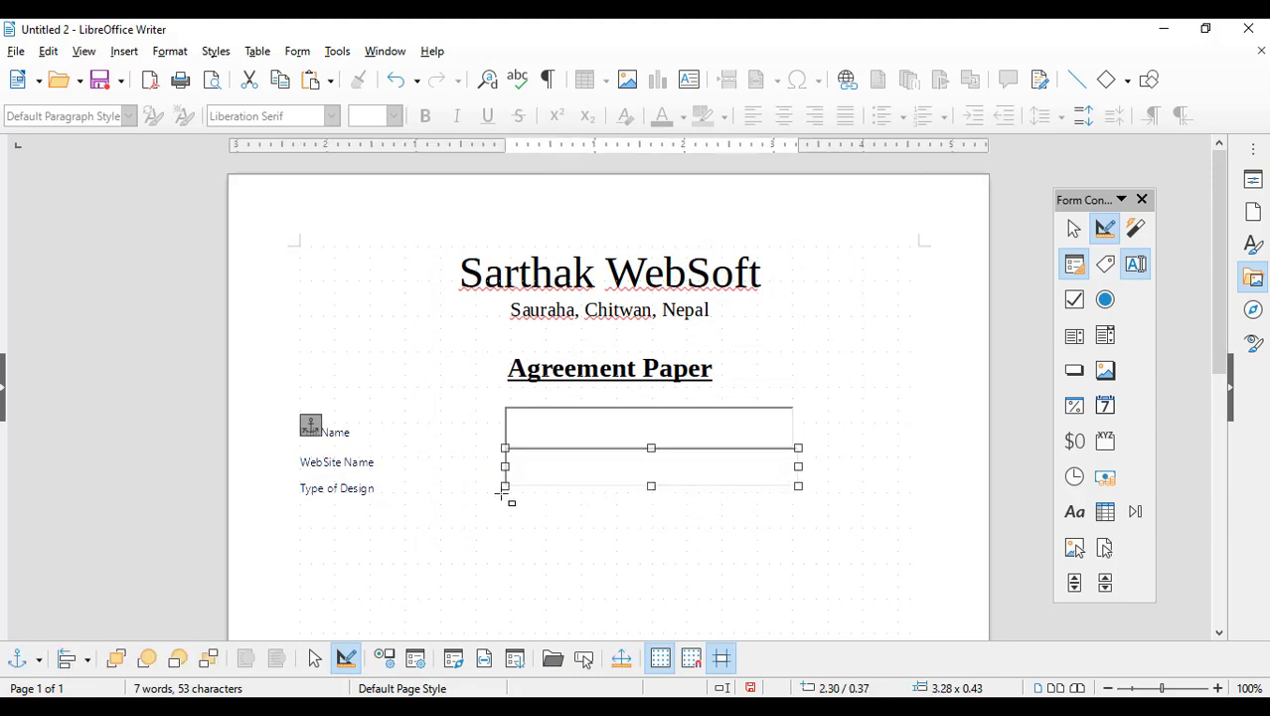
drag(502, 494, 802, 529)
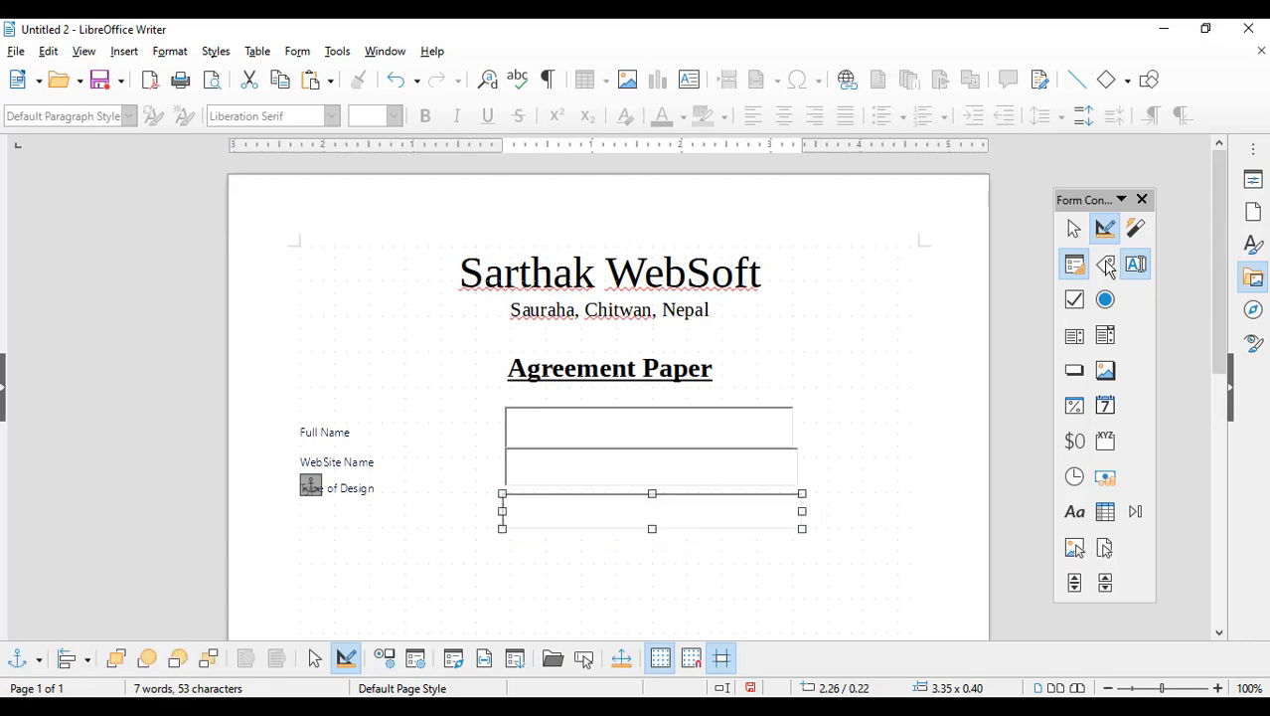
click(647, 480)
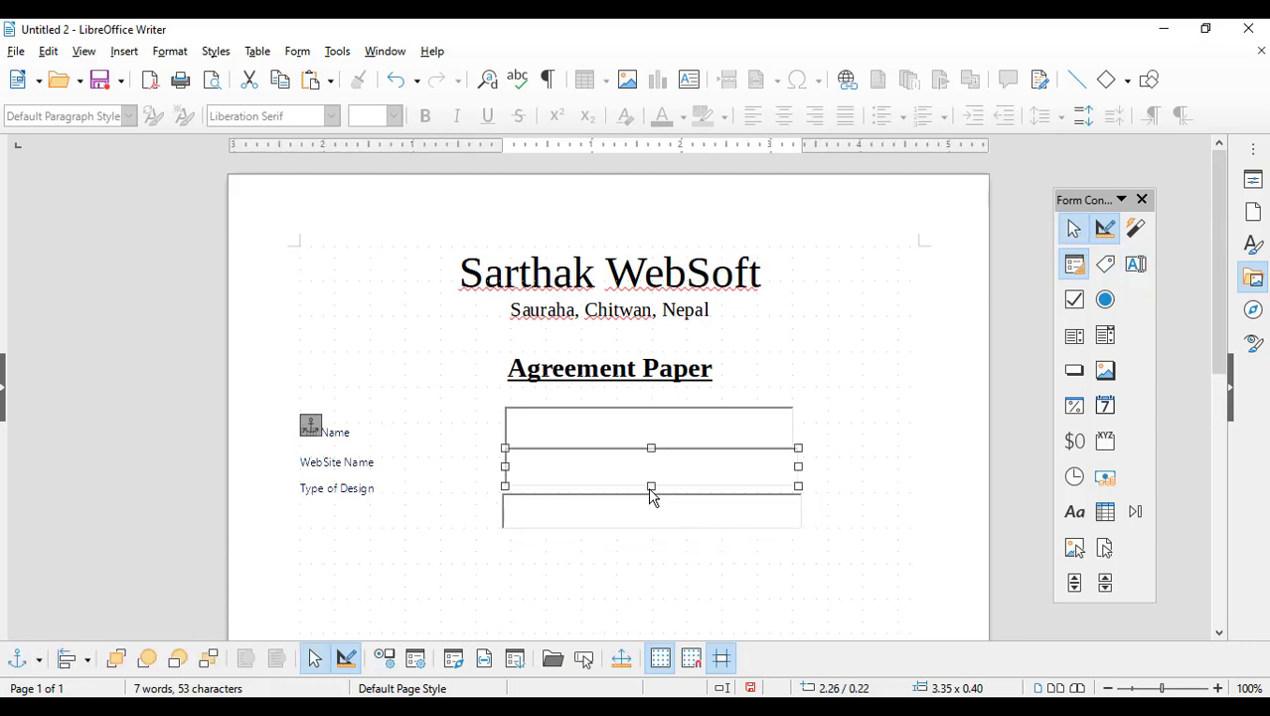
drag(651, 486, 650, 475)
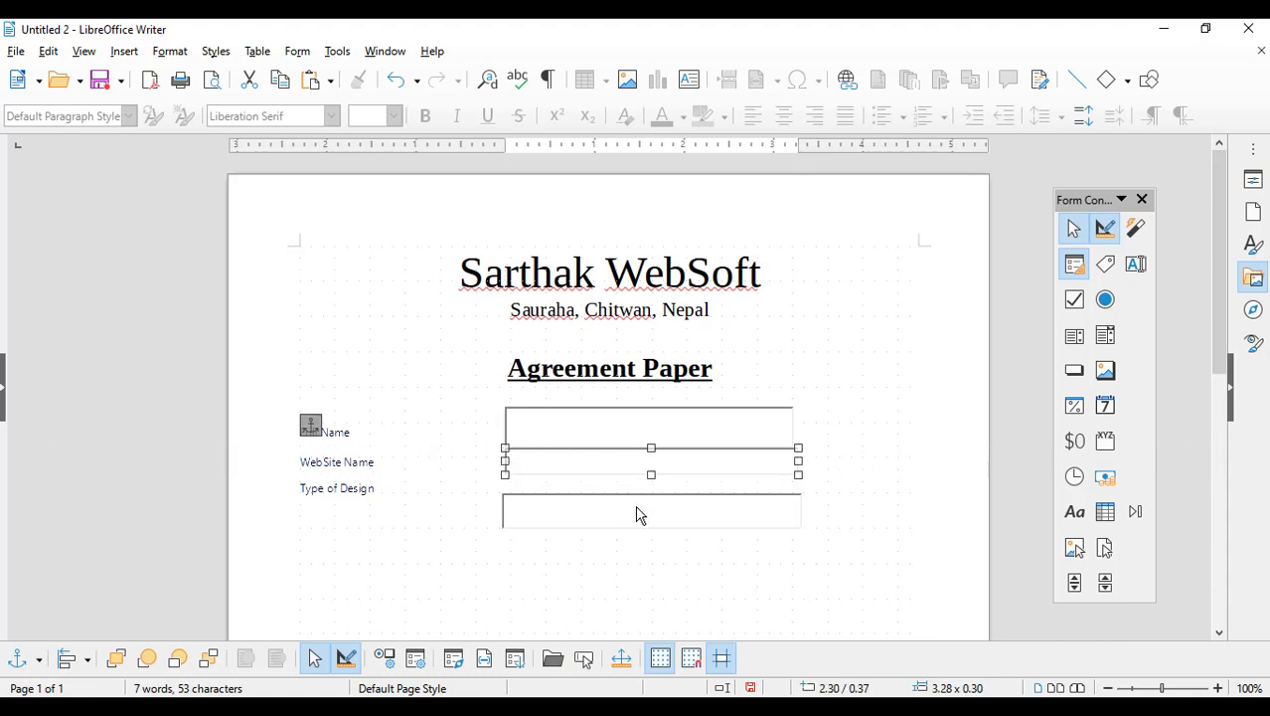
click(639, 514)
drag(652, 527, 659, 481)
Step: Delete the text box beside Type of Design, keeping the WebSite Name field
click(698, 462)
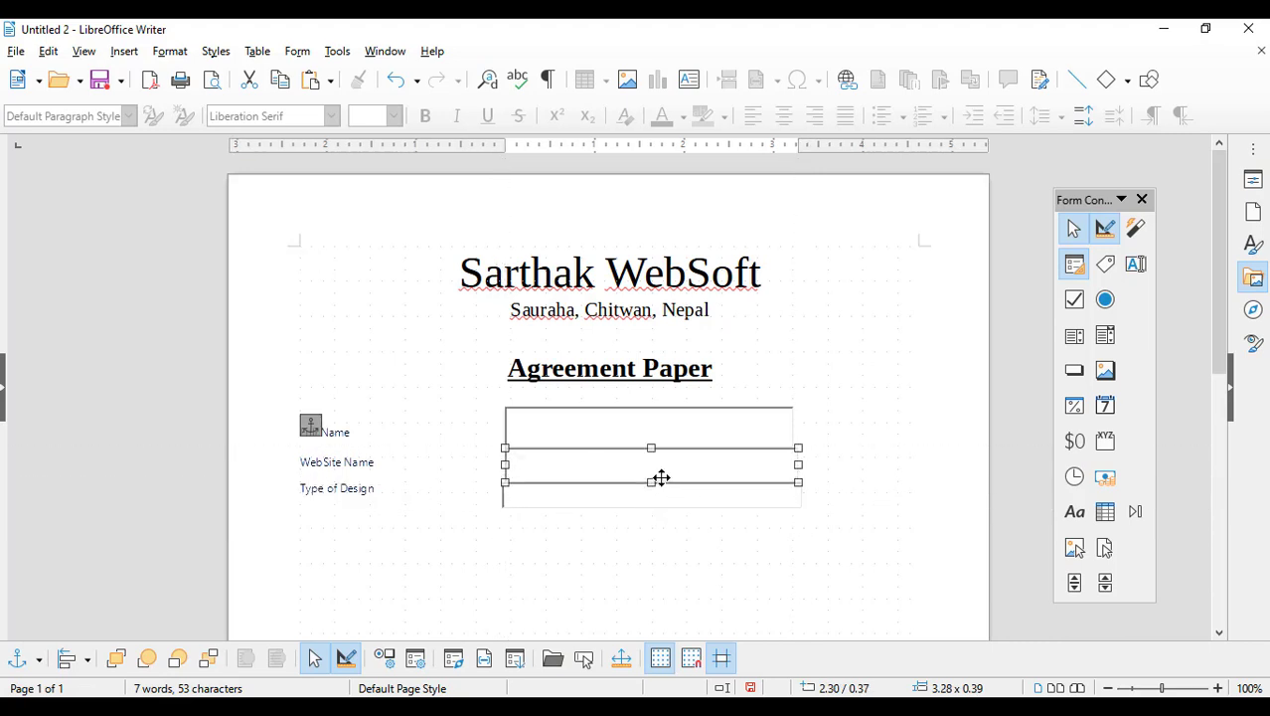
click(845, 475)
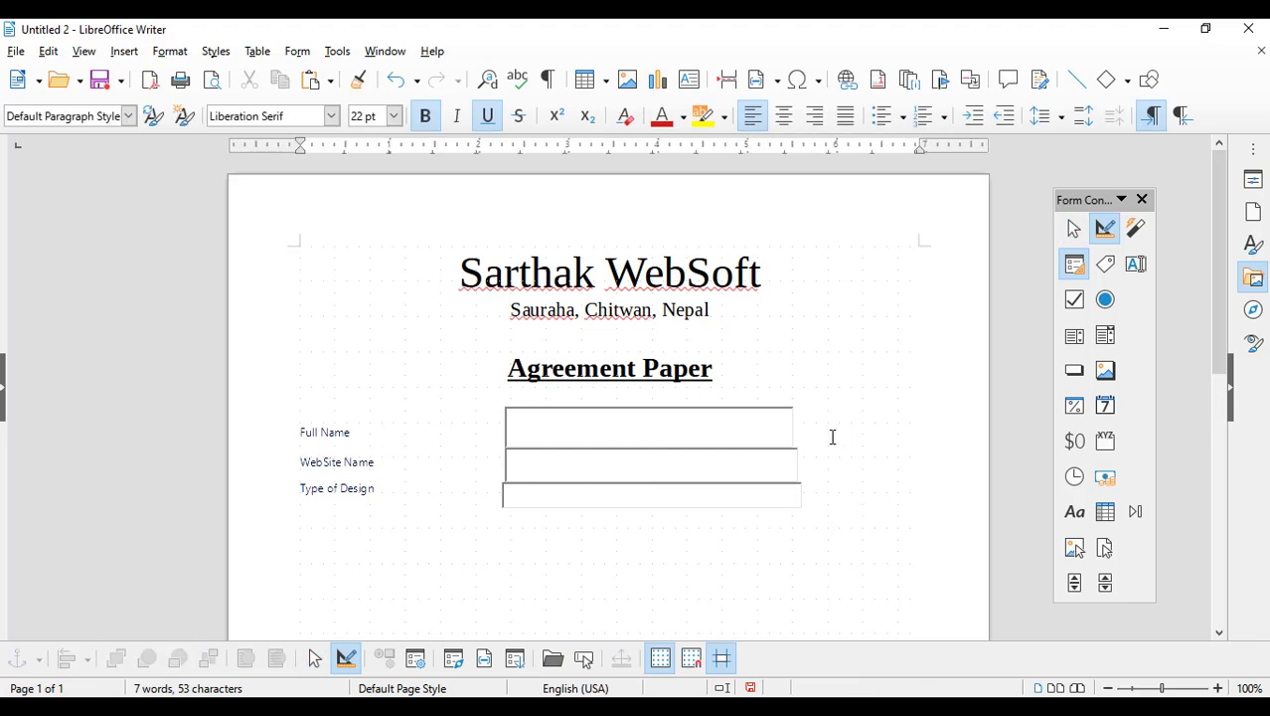
click(536, 503)
click(369, 488)
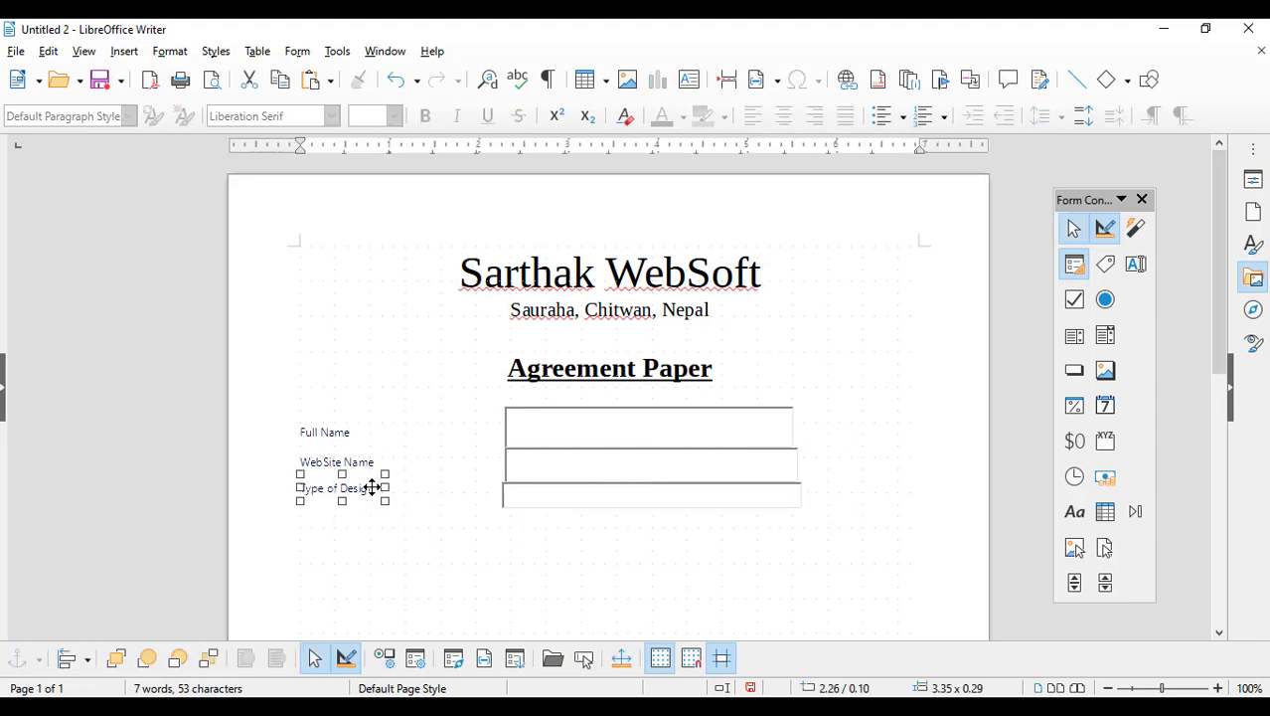
click(517, 500)
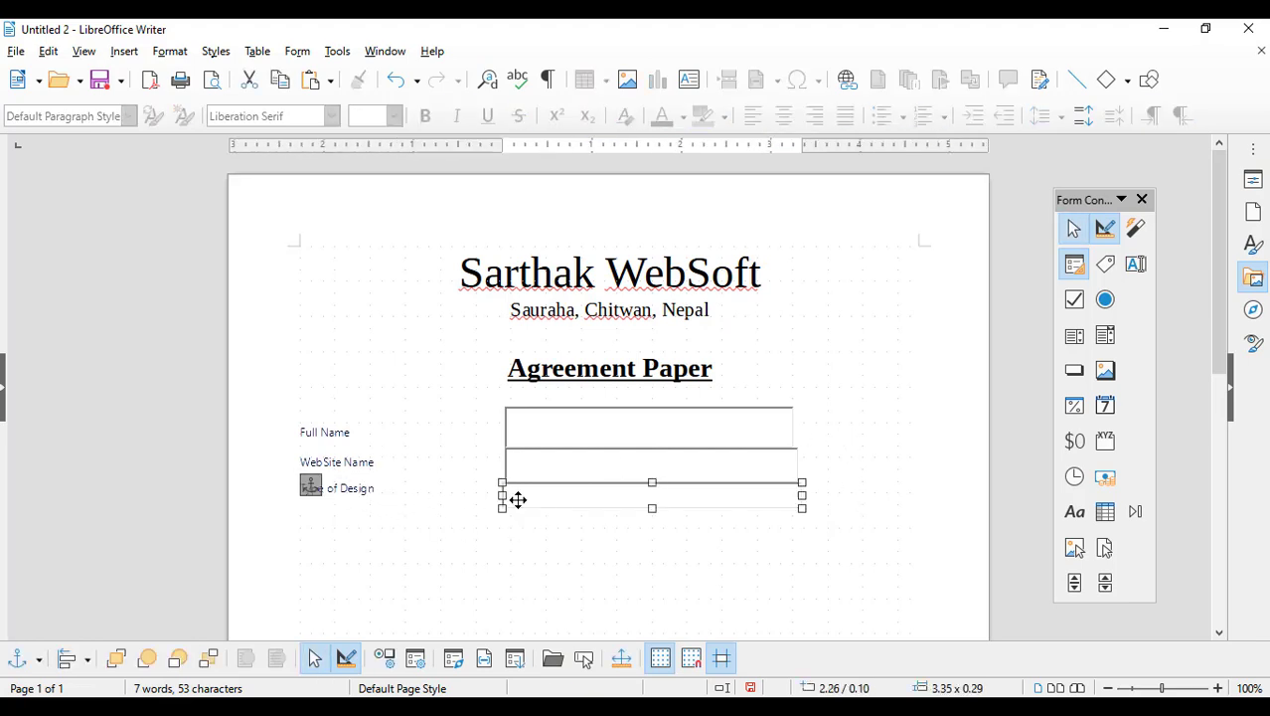
key(Delete)
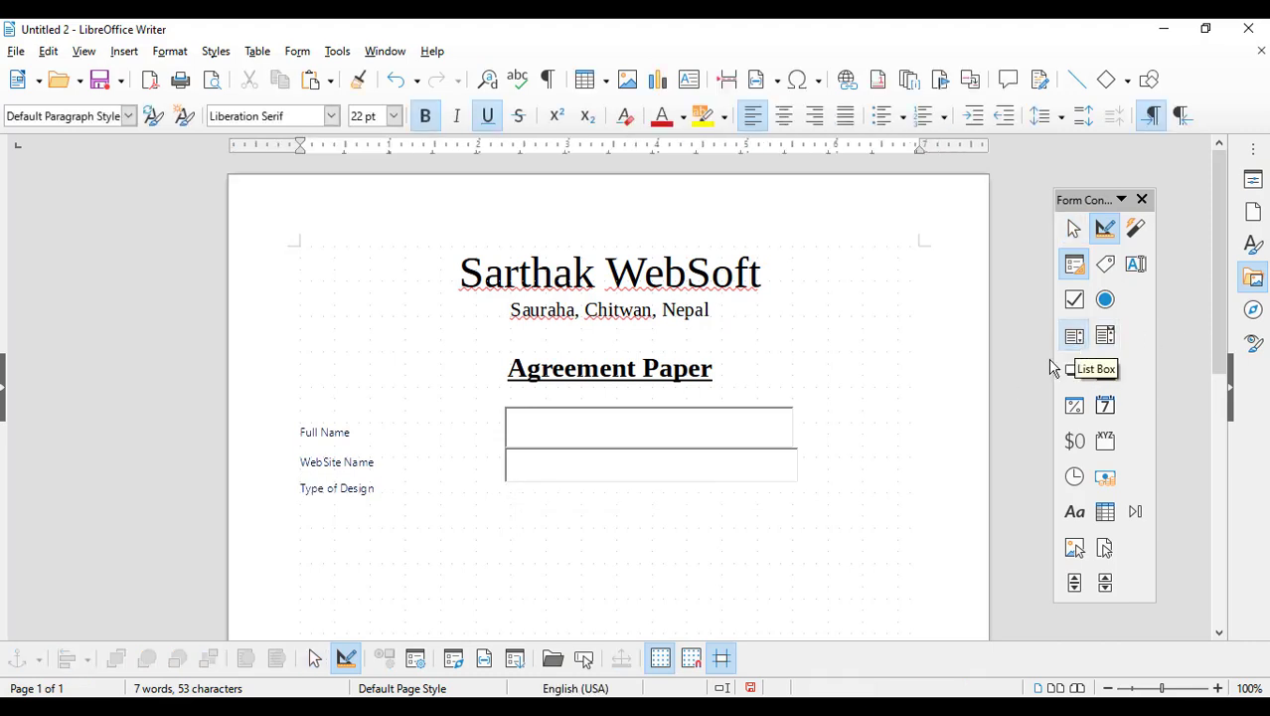
Step: Draw a list box beside the Type of Design label
click(1075, 335)
drag(502, 483, 805, 519)
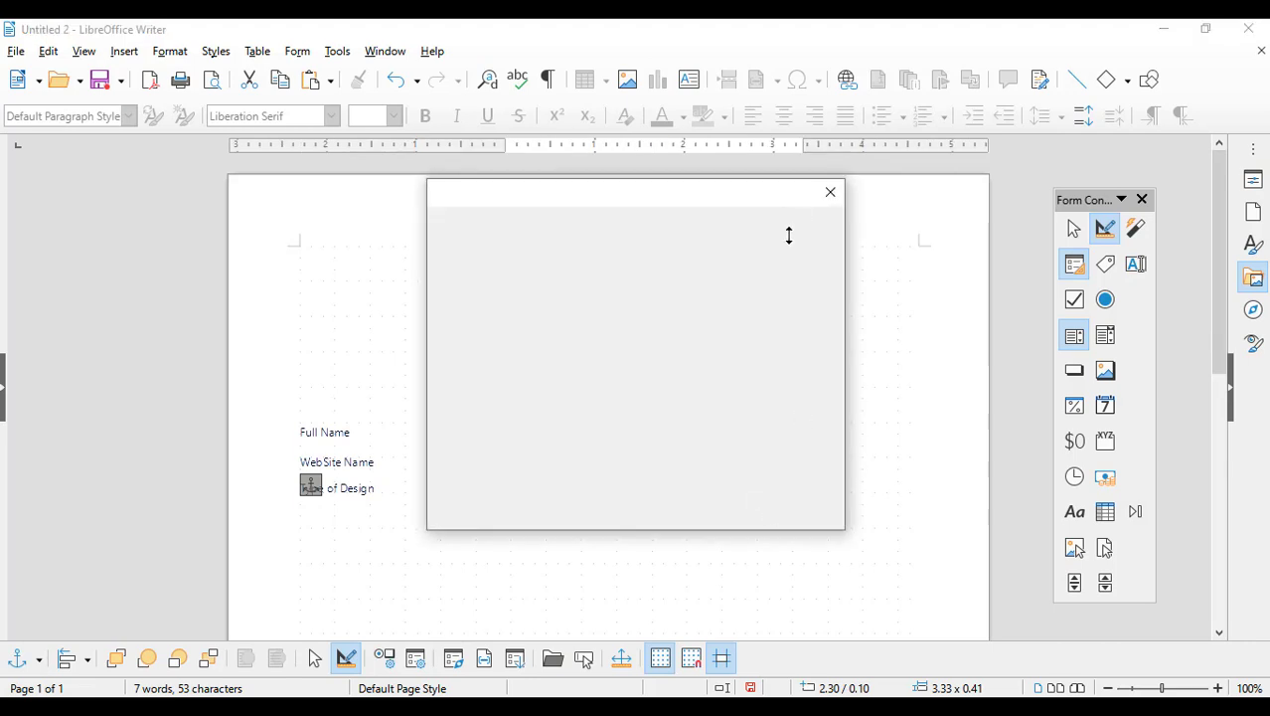
drag(827, 283, 840, 382)
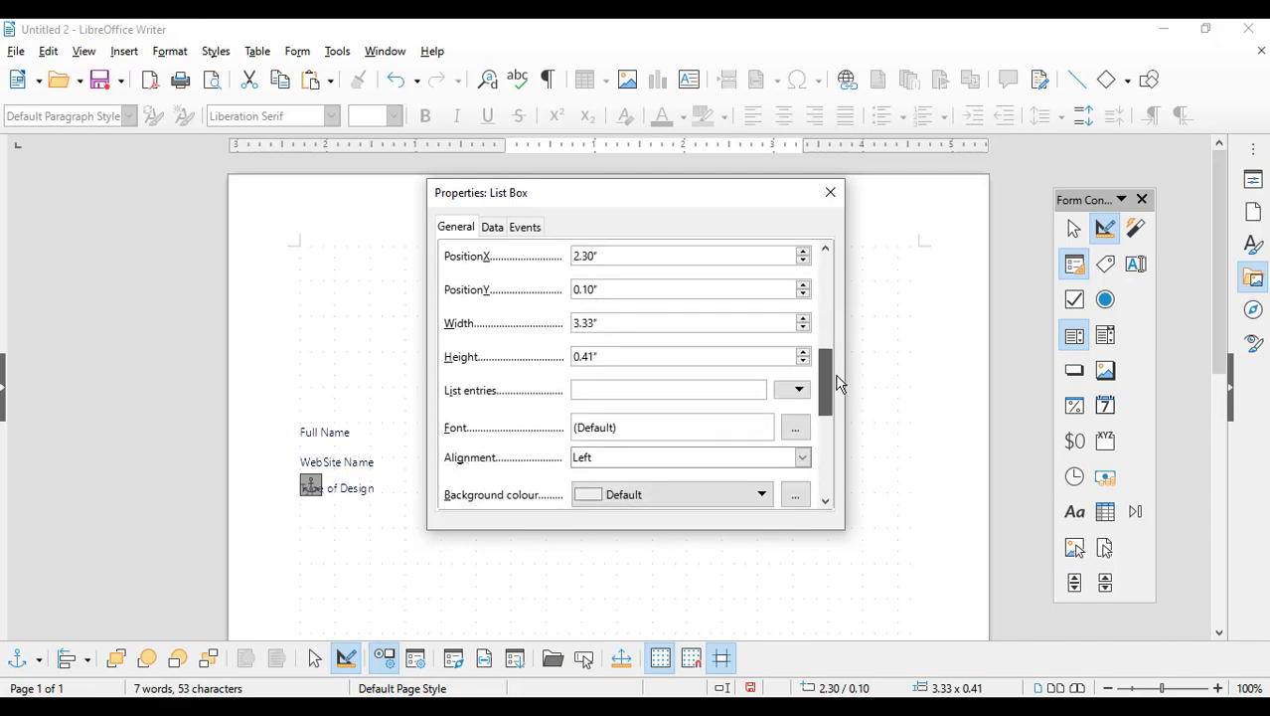
Step: Fill the list entries with Static, Dynamic, Single Page and News or Blog
click(797, 397)
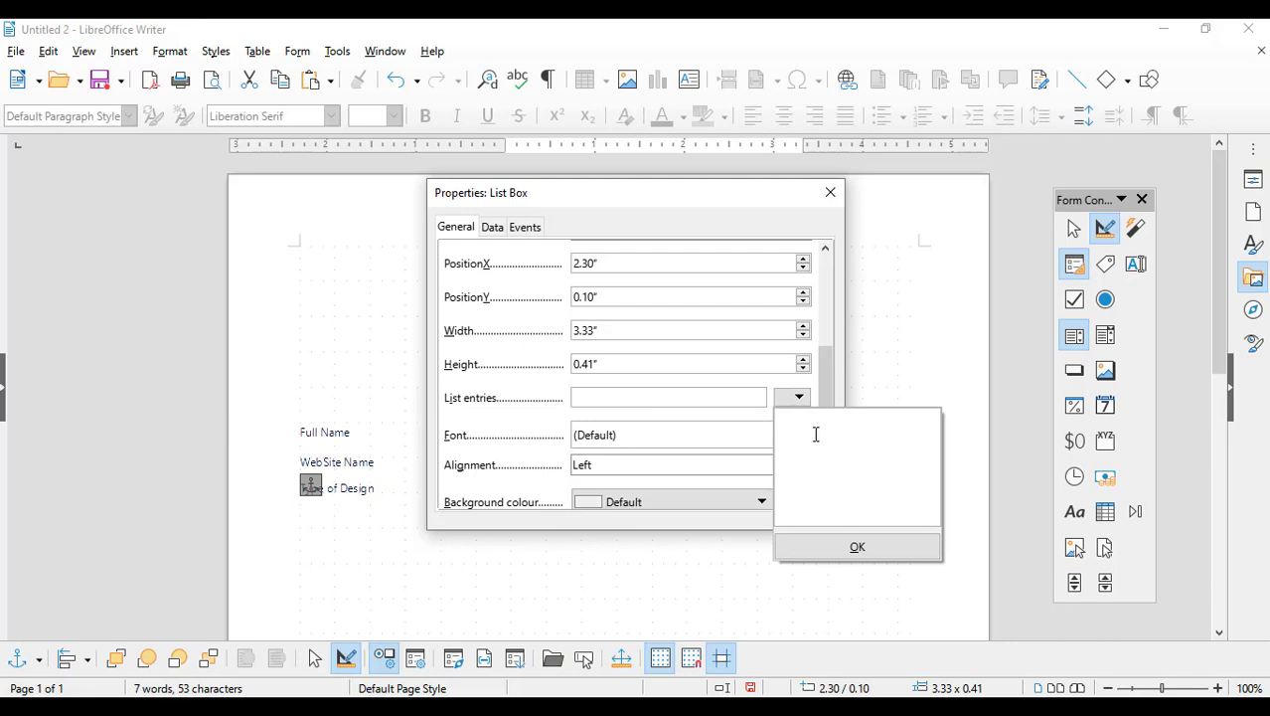
text(Static)
key(shift+Return)
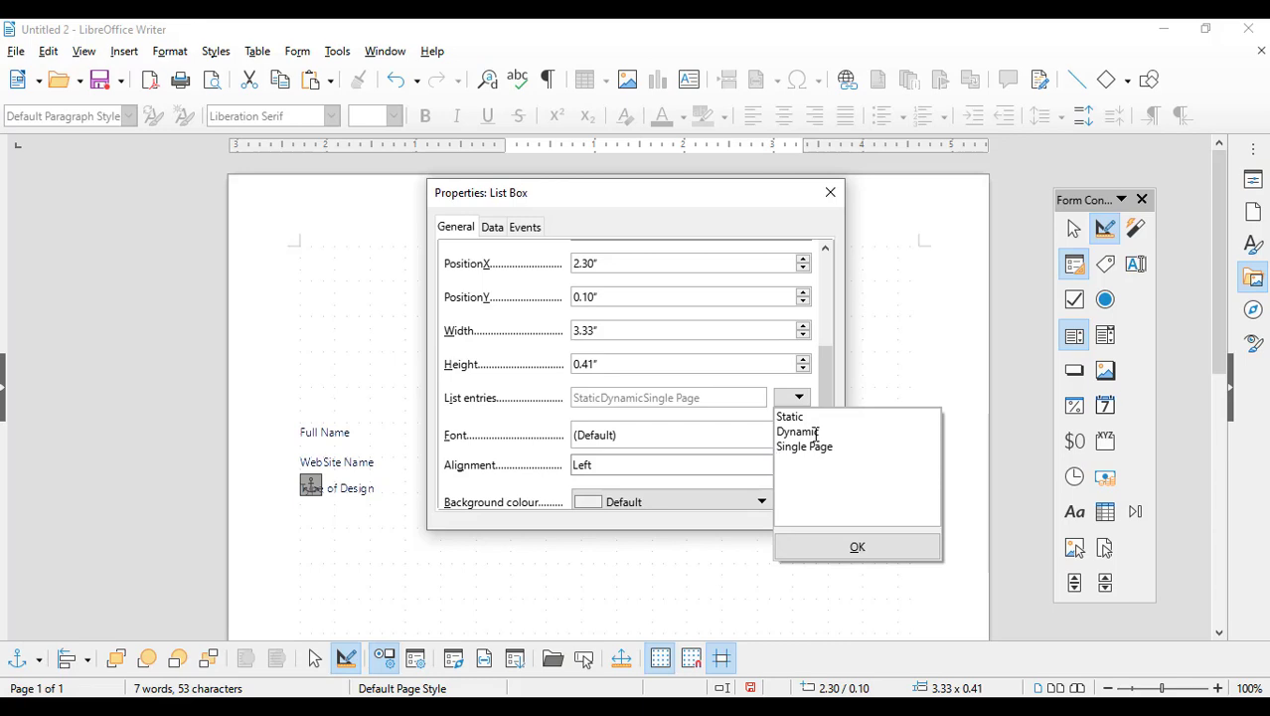
key(shift+Return)
text(News or Blog)
click(896, 550)
click(831, 198)
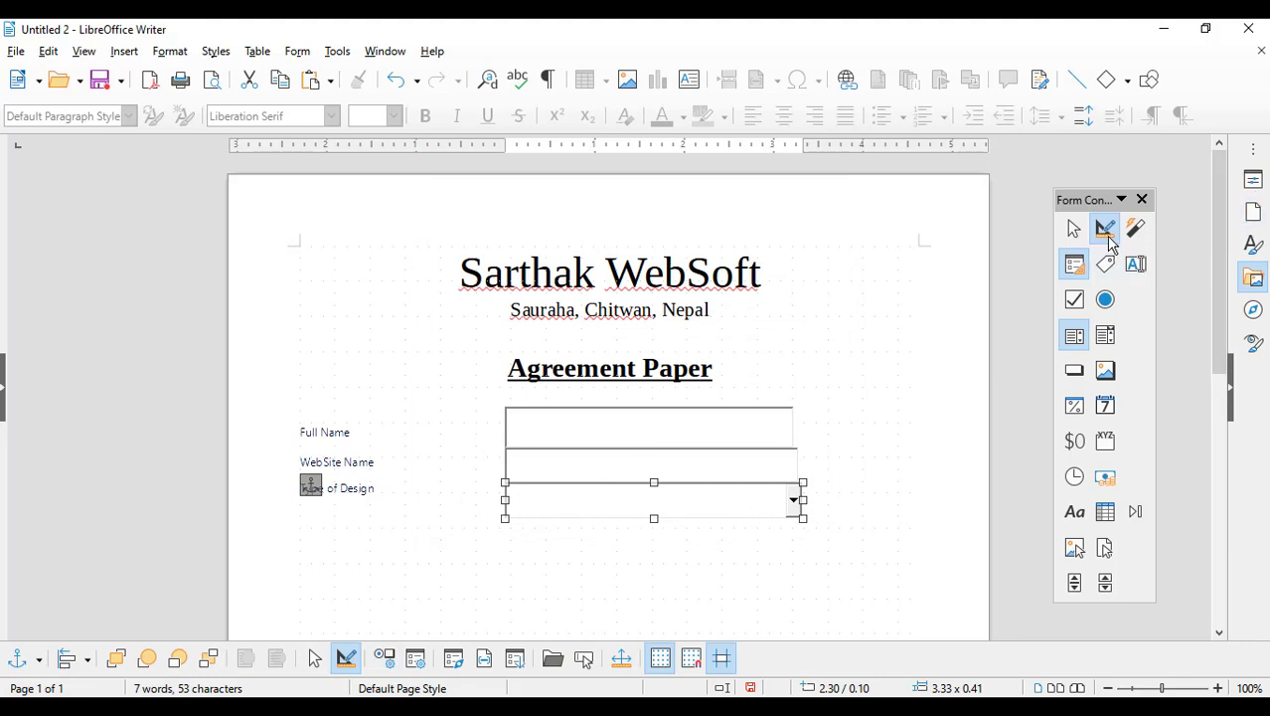
Step: Leave design mode and try Single Page, Dynamic, then Static in the Type of Design list
click(1105, 230)
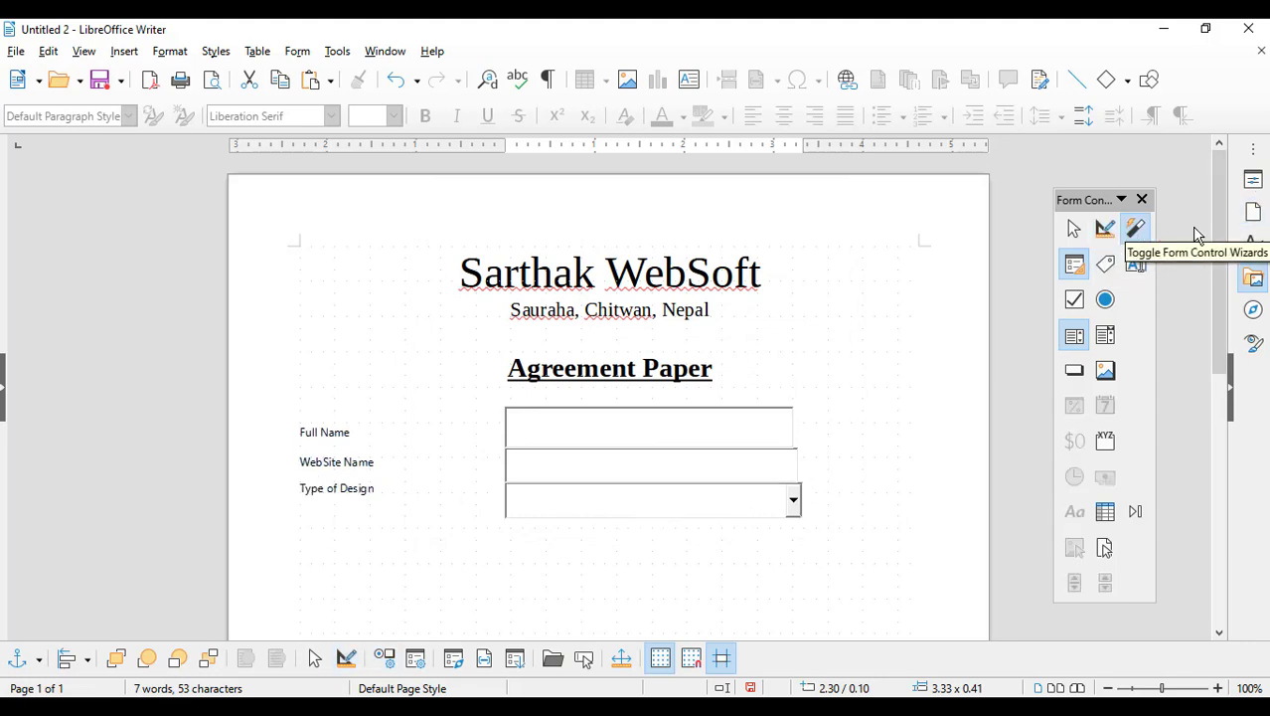
click(795, 502)
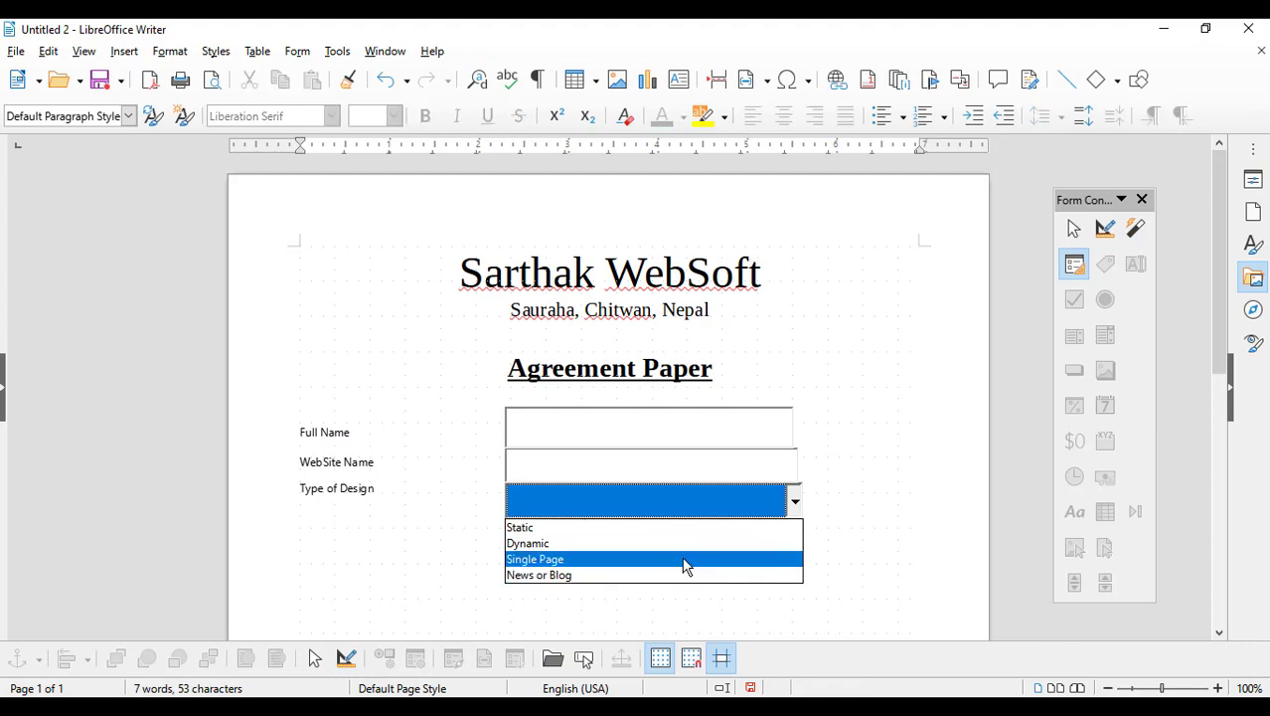
click(684, 560)
click(796, 507)
click(688, 542)
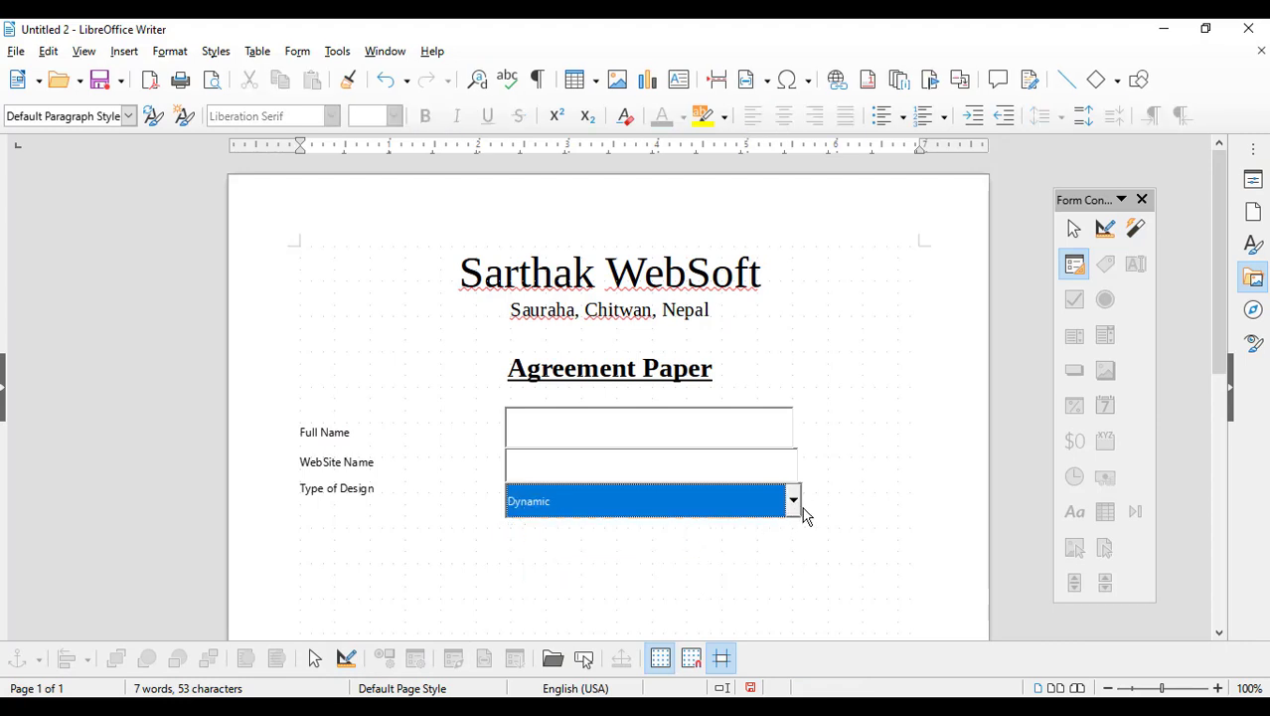
click(797, 509)
click(763, 528)
Step: Turn Design Mode back on and scroll further down the form
click(1105, 229)
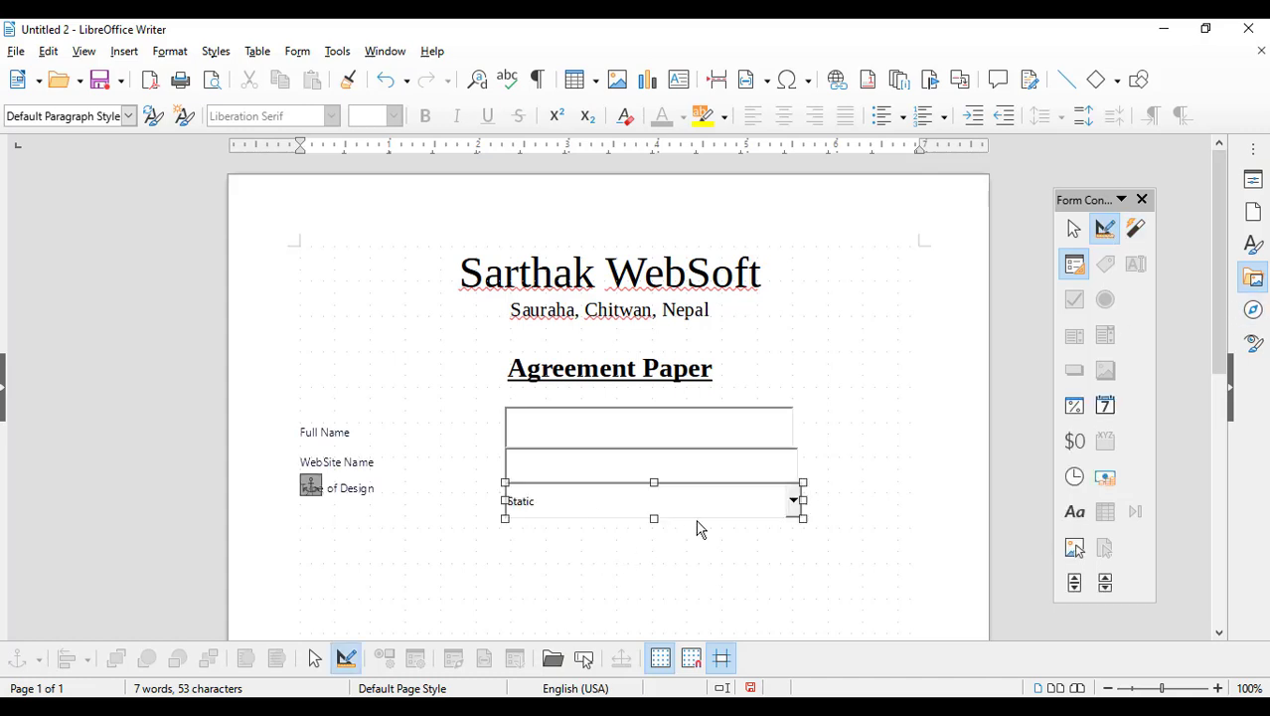
scroll(873, 463, down, 3)
scroll(873, 463, down, 1)
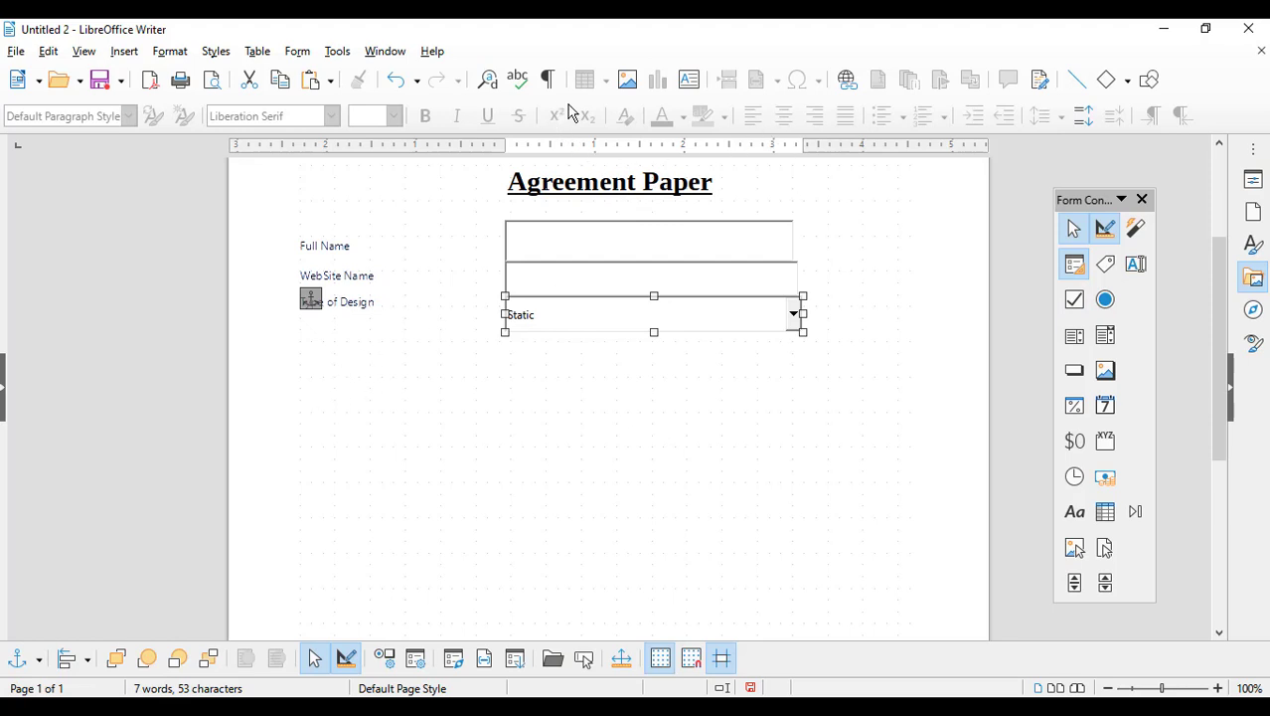
Step: Add a label reading 'Menu options:' below the Type of Design drop-down
click(1105, 267)
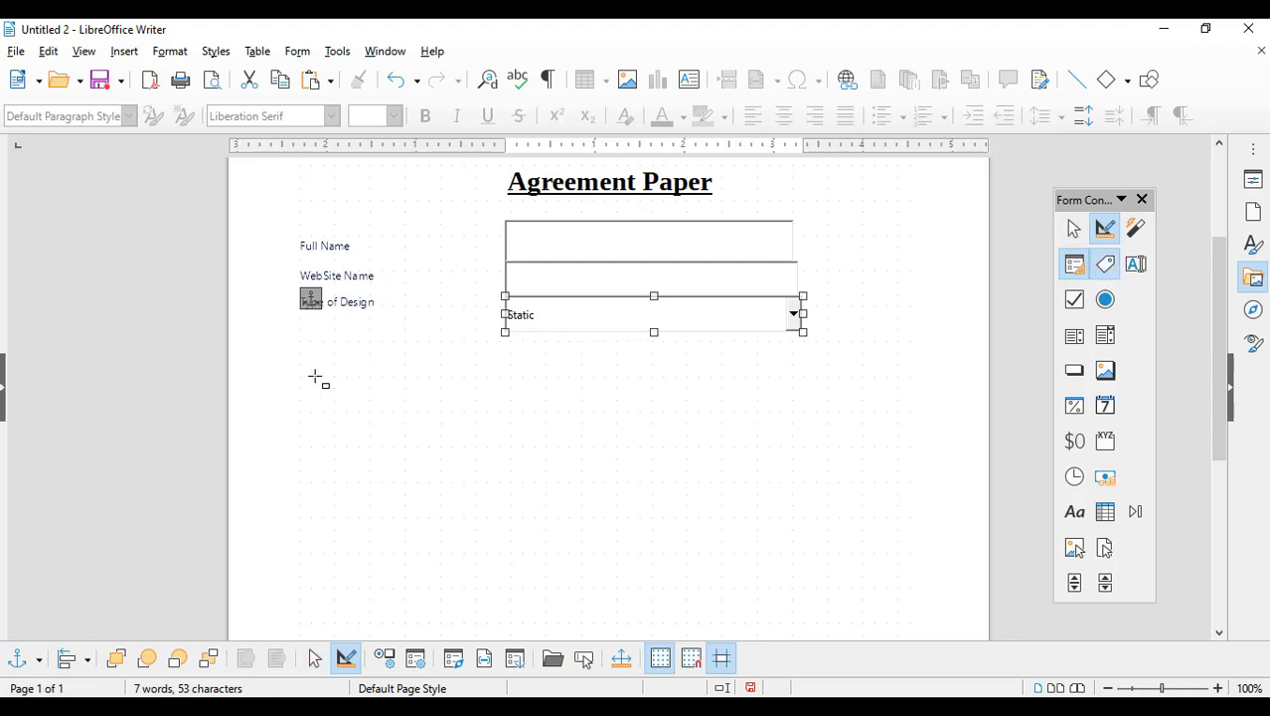
drag(304, 364, 396, 405)
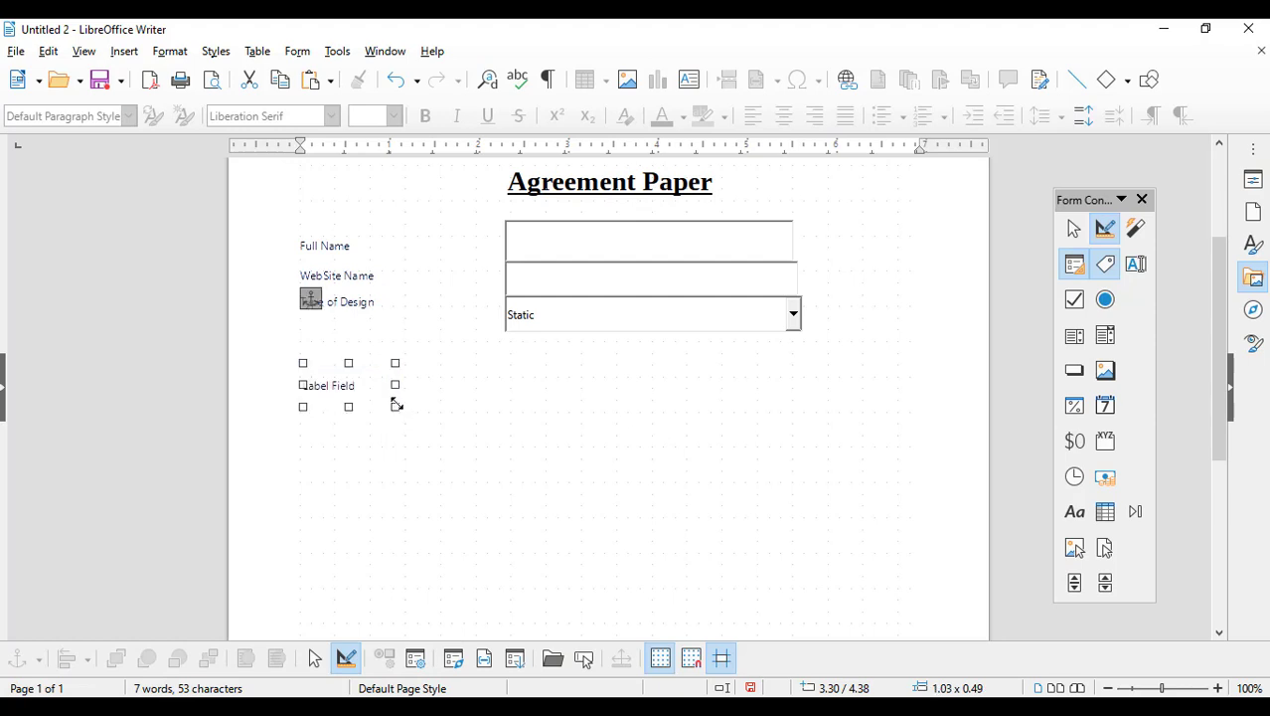
double_click(372, 382)
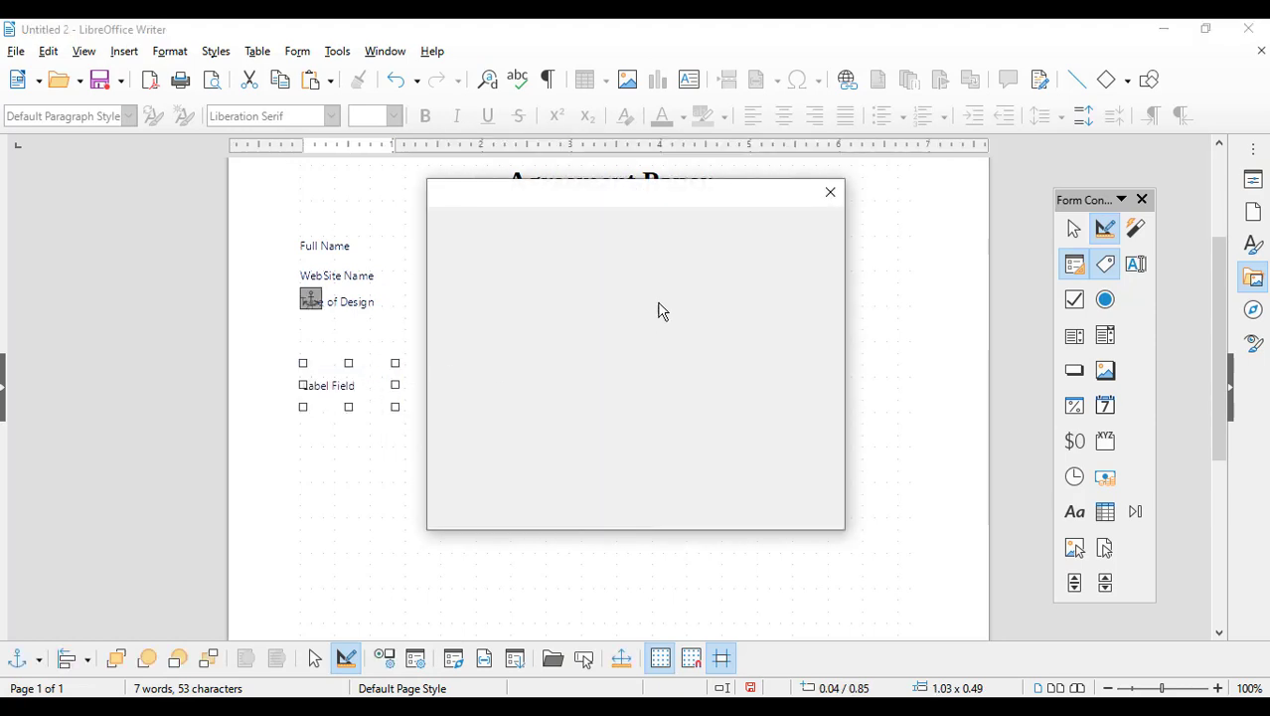
drag(641, 299, 387, 323)
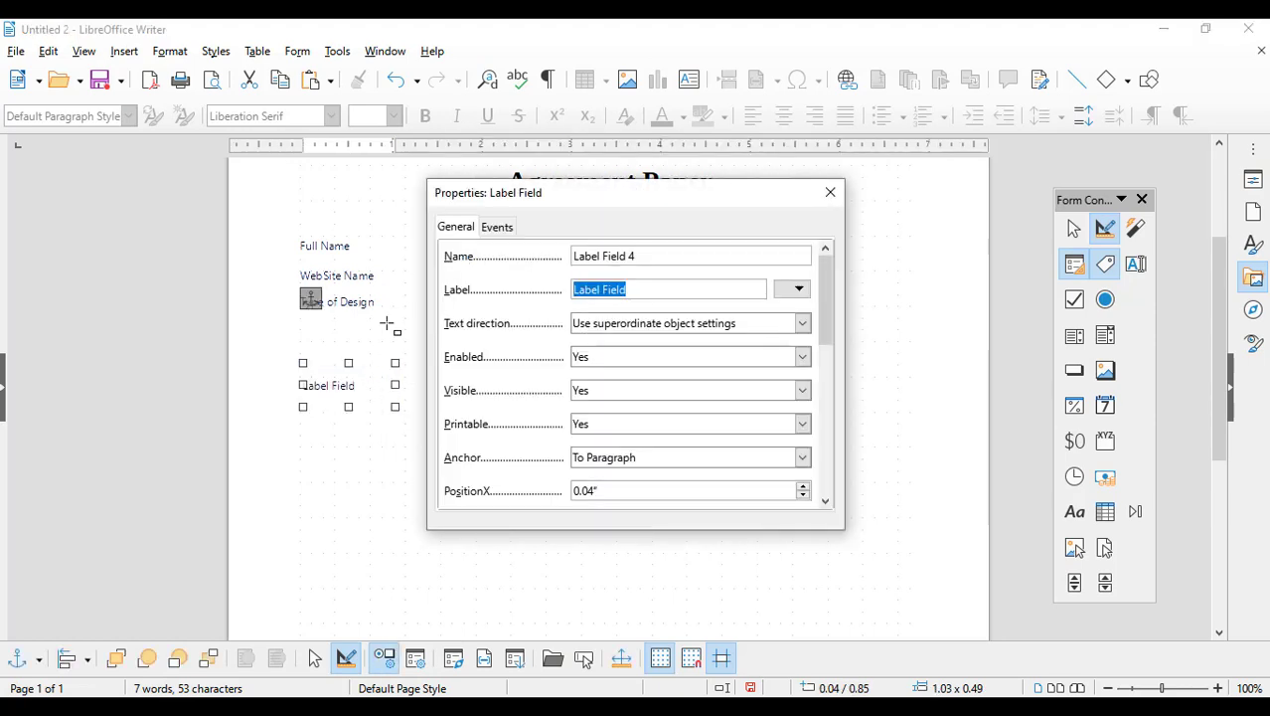
text(Menu)
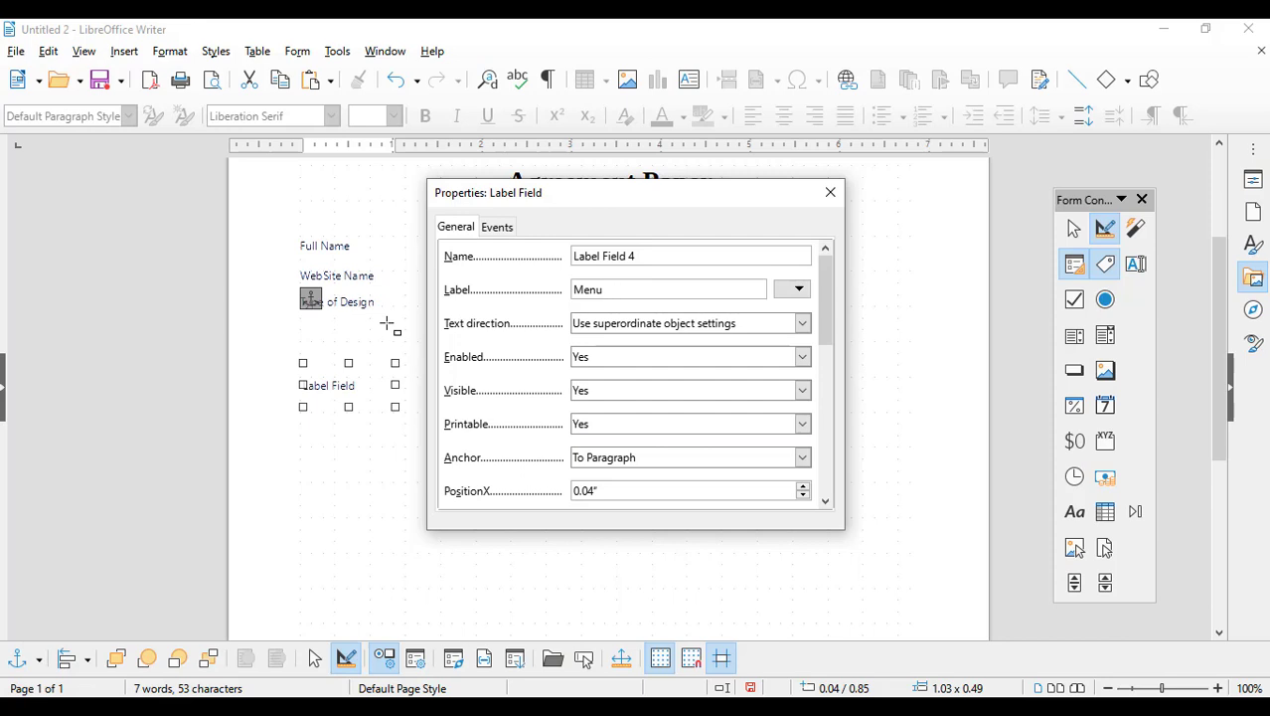
text( options:)
click(830, 191)
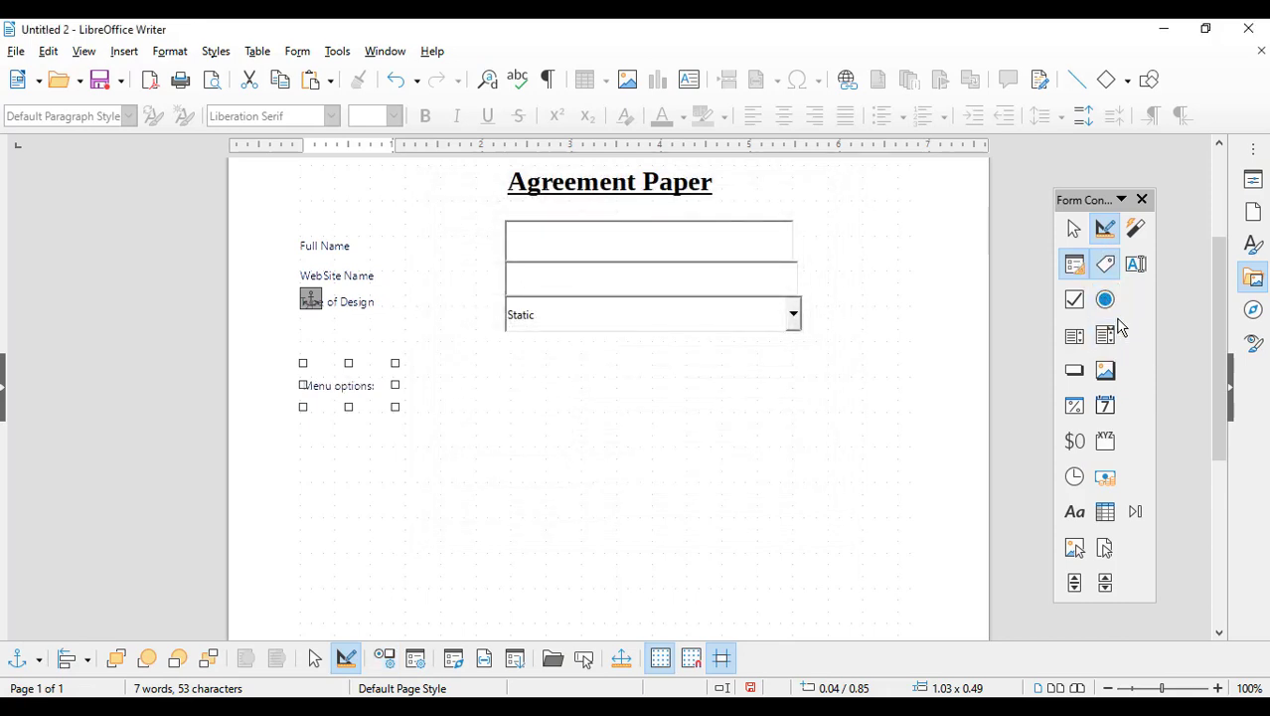
click(1075, 300)
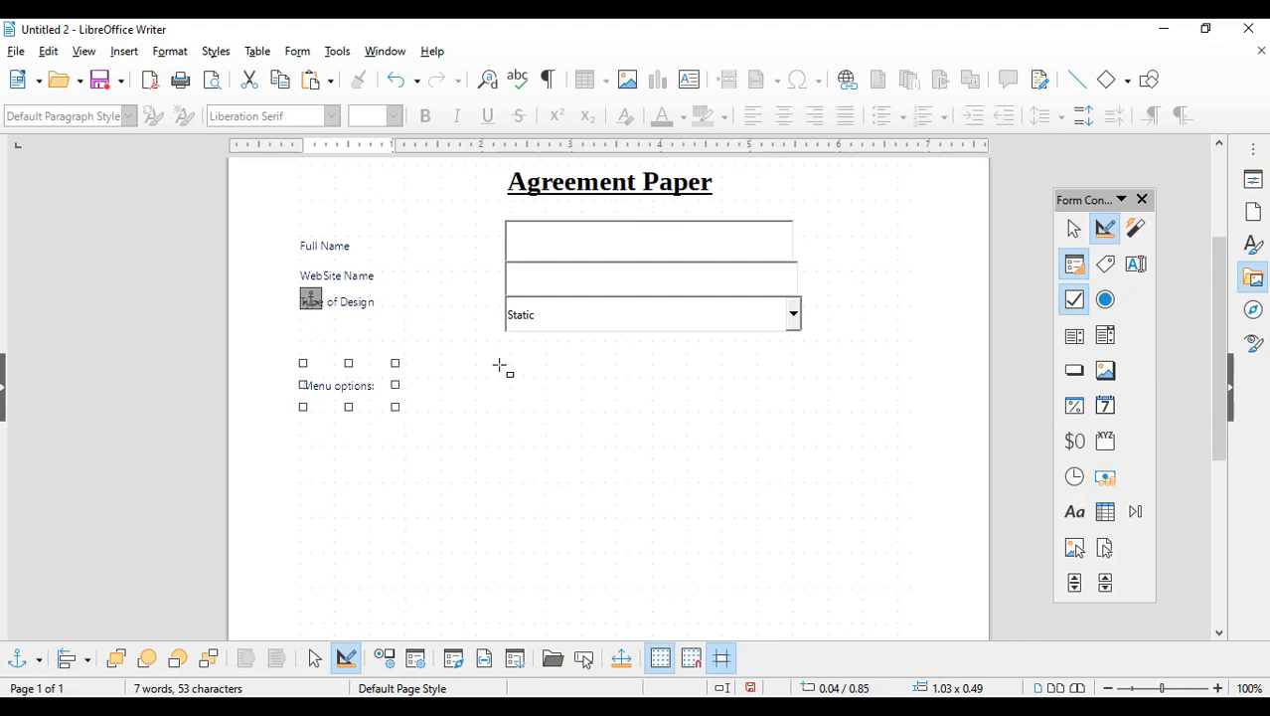
Step: Add 'Home' and 'Contact US' check boxes side by side beside Menu options
drag(500, 358, 584, 392)
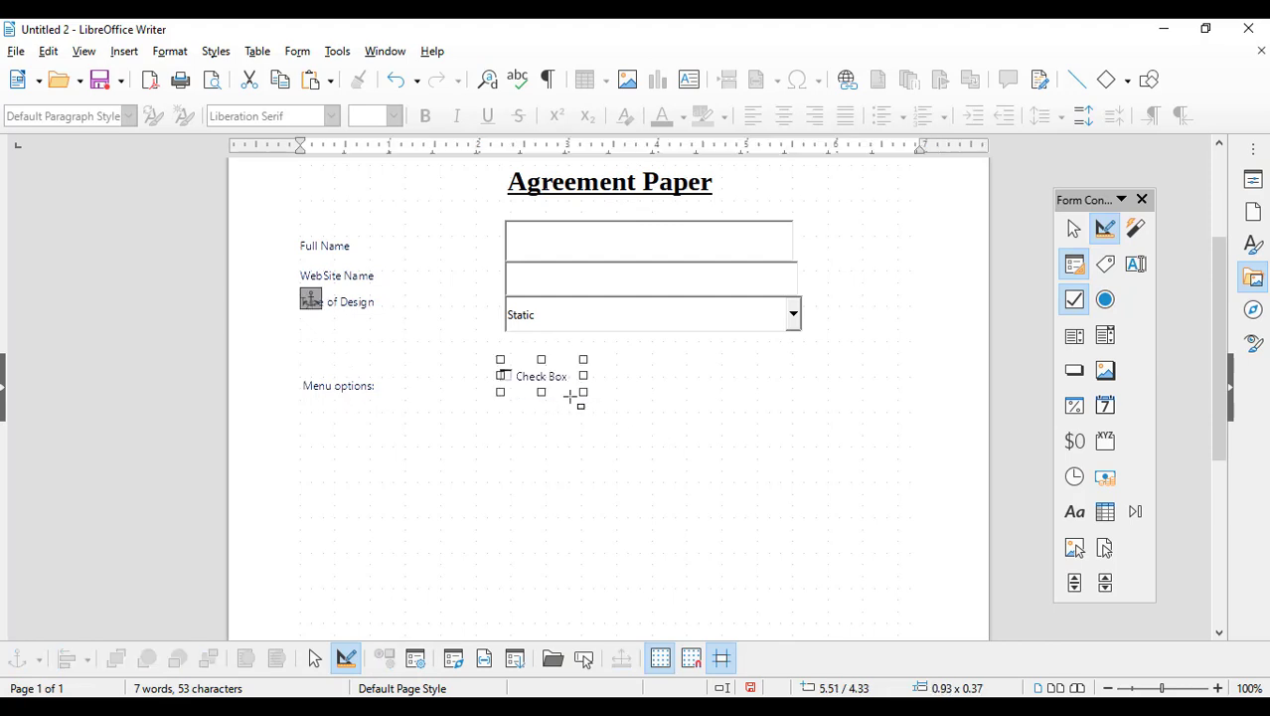
double_click(551, 377)
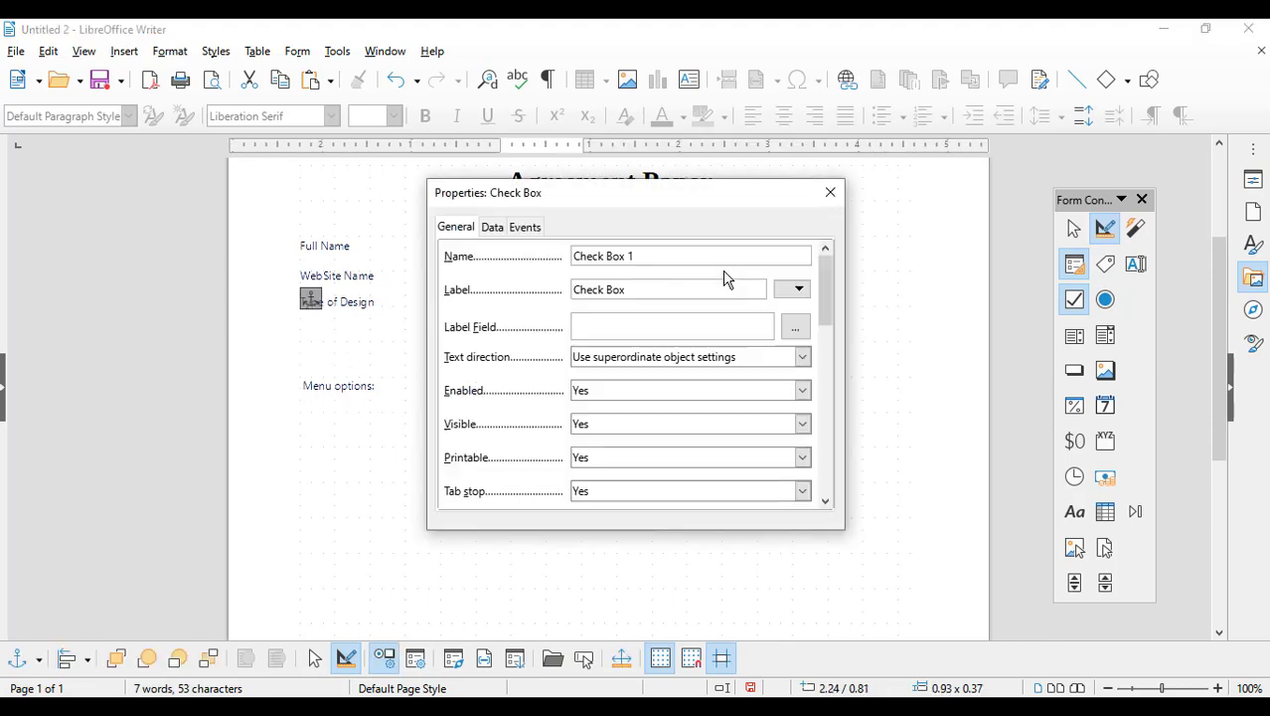
drag(672, 290, 413, 300)
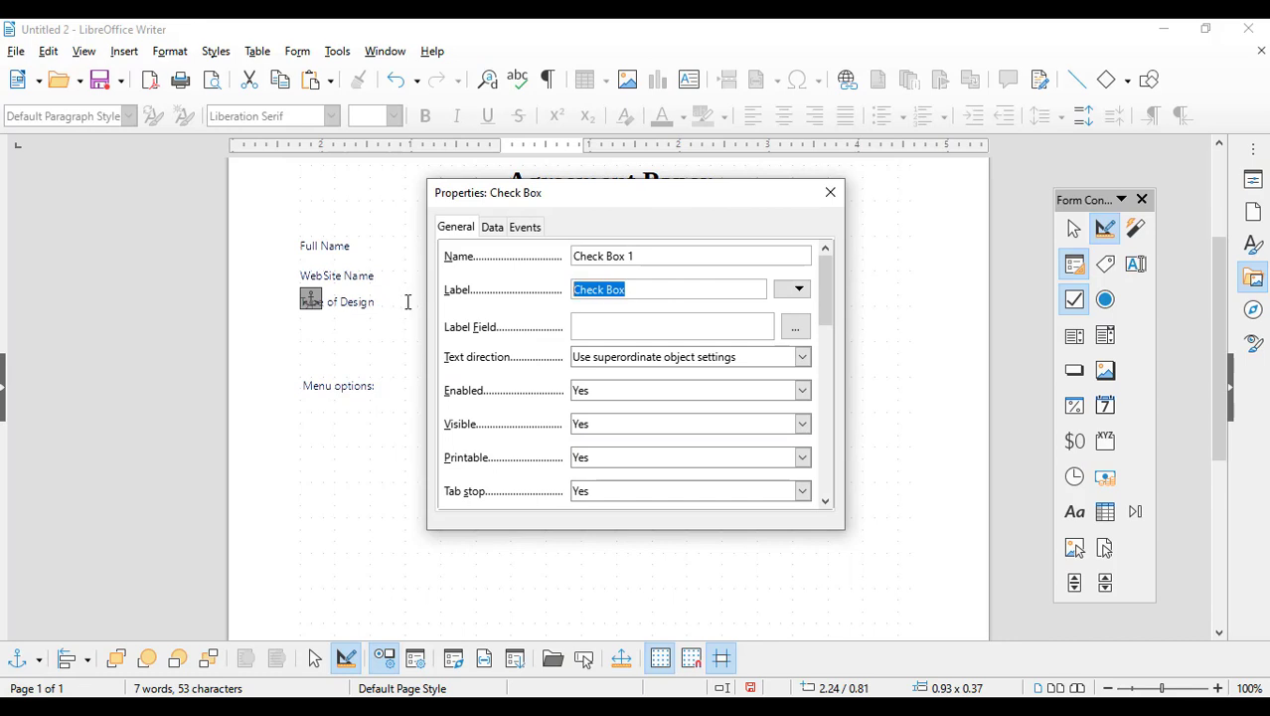
text(Home)
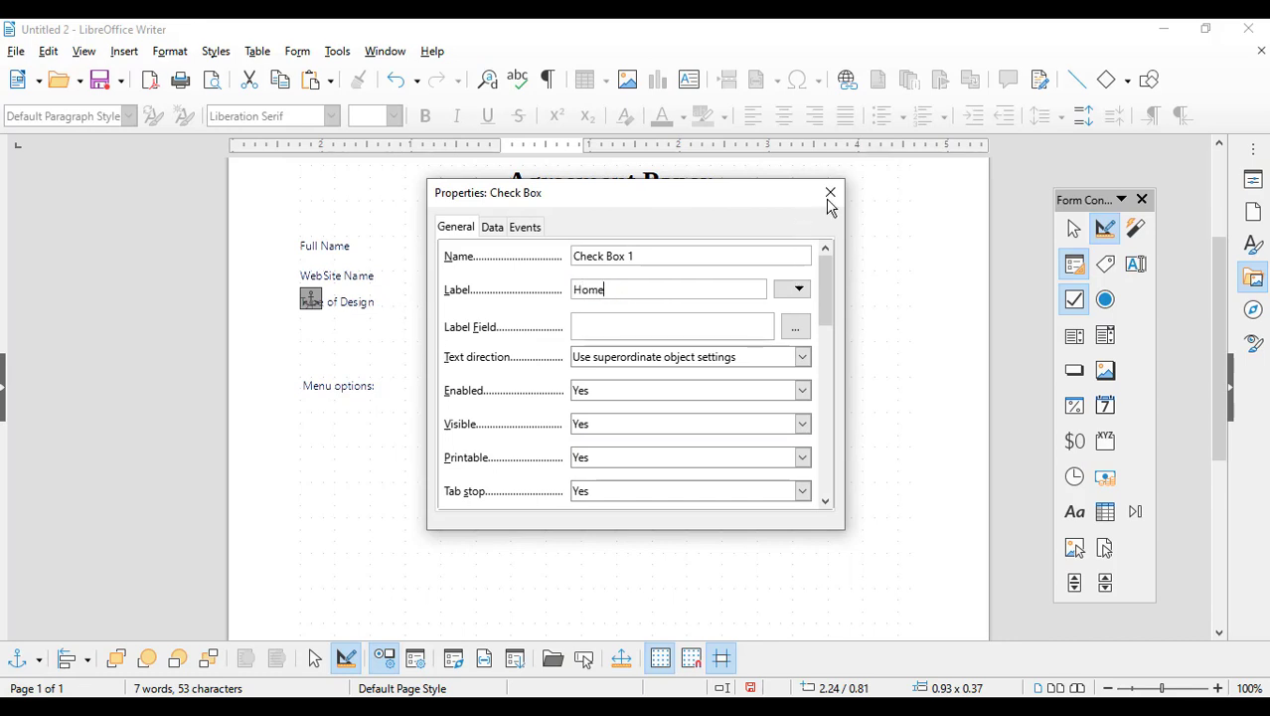
click(831, 194)
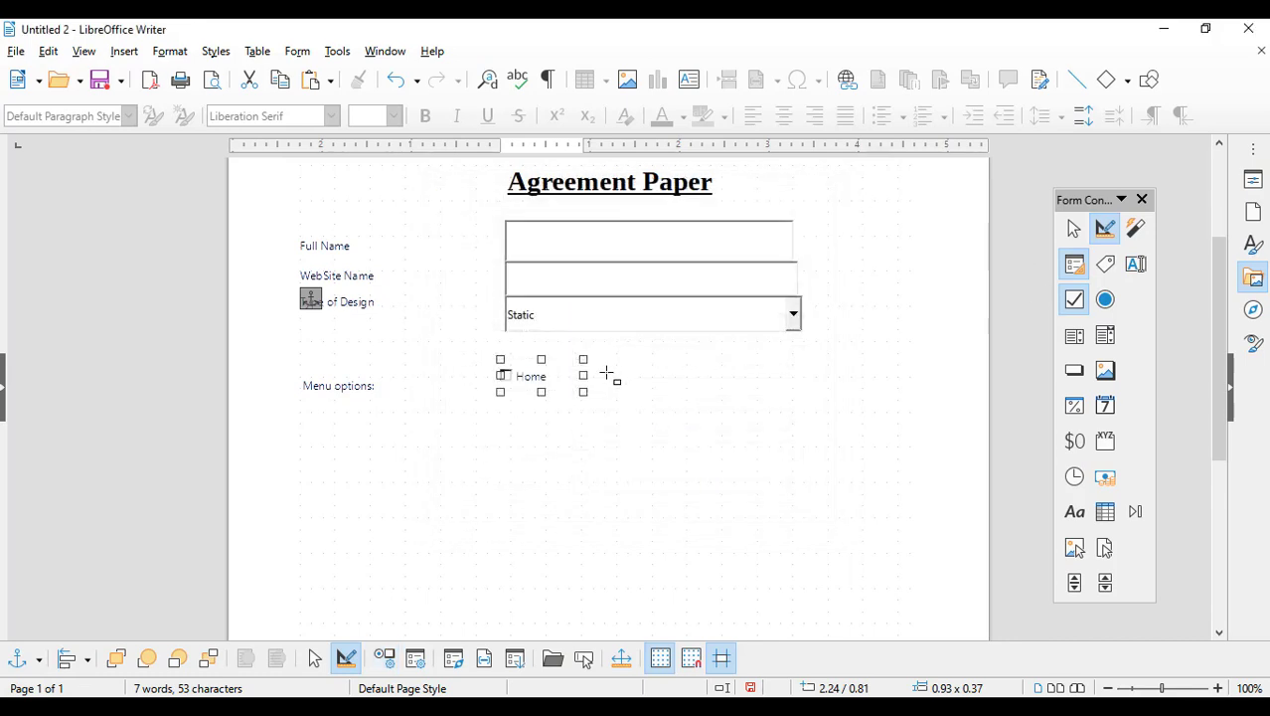
drag(612, 365, 744, 392)
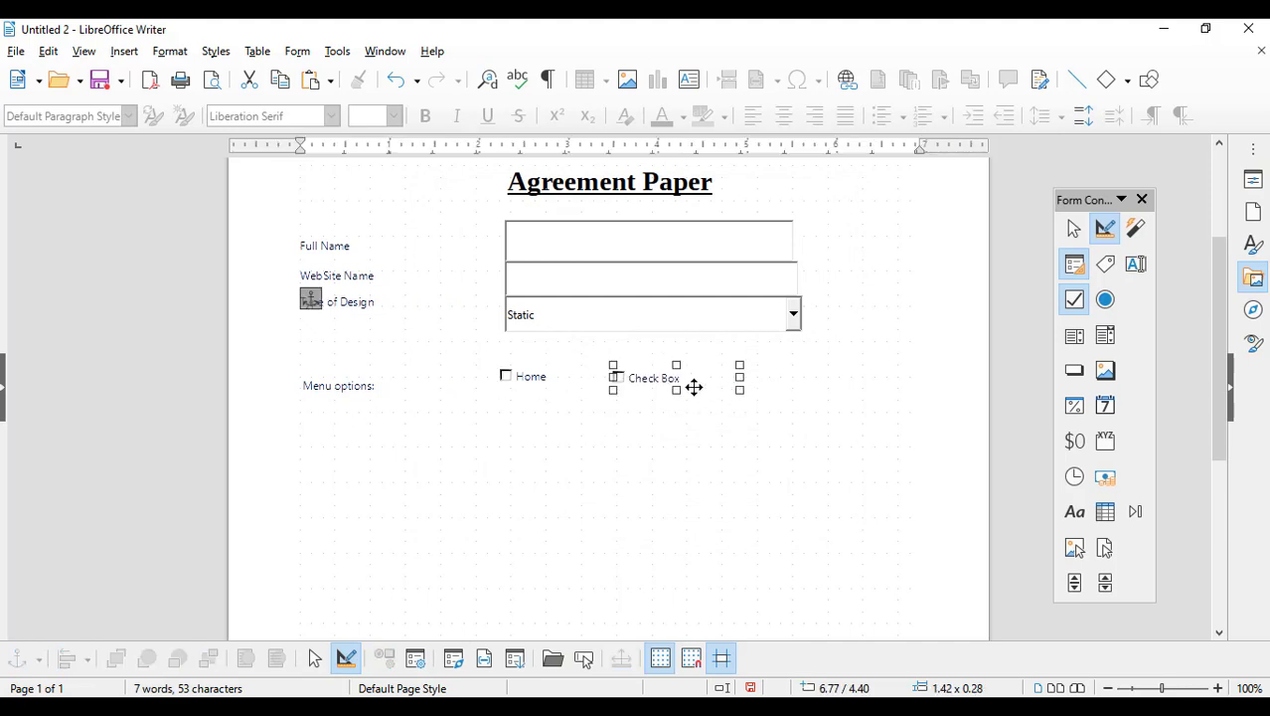
double_click(691, 378)
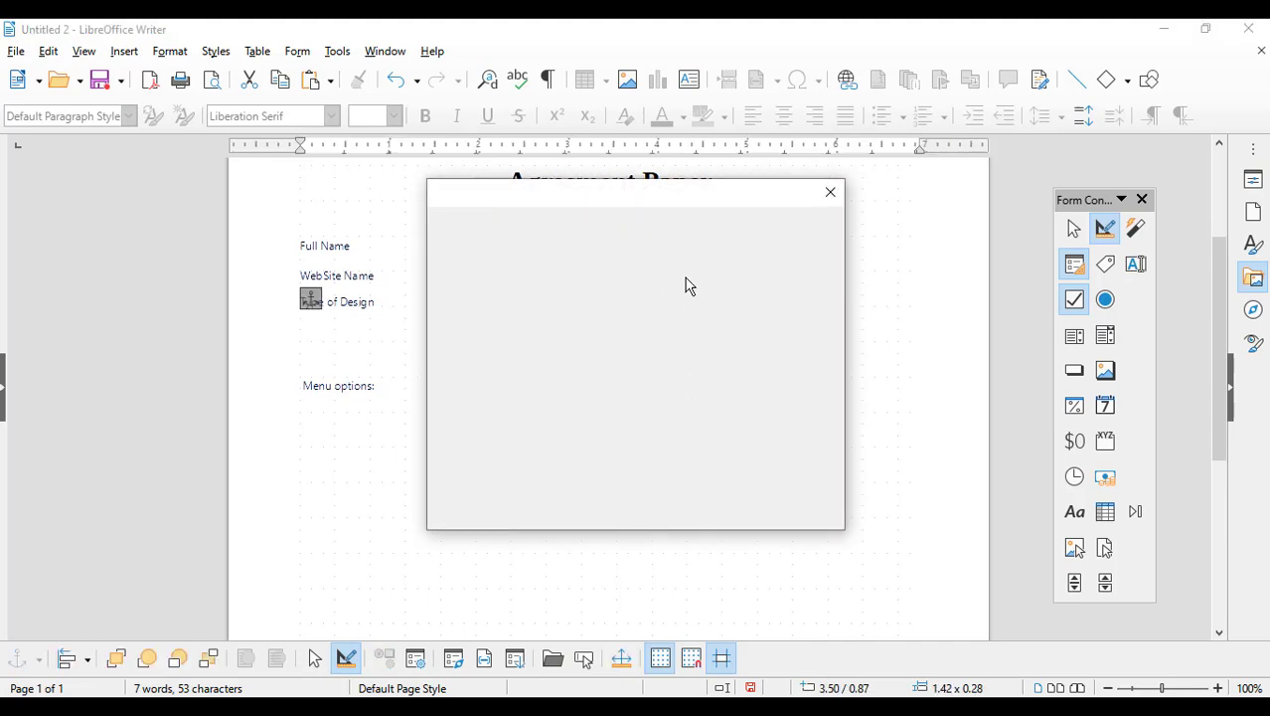
drag(682, 287, 414, 290)
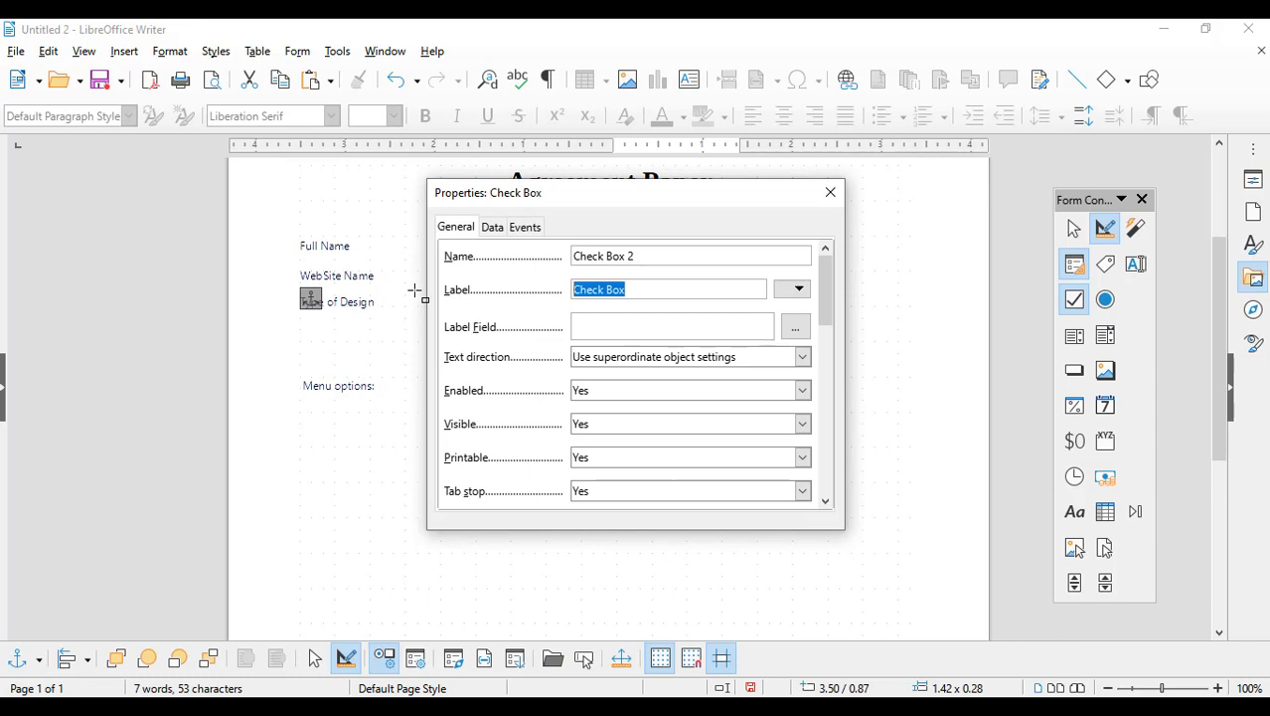
text(B)
text(ontact US)
click(830, 191)
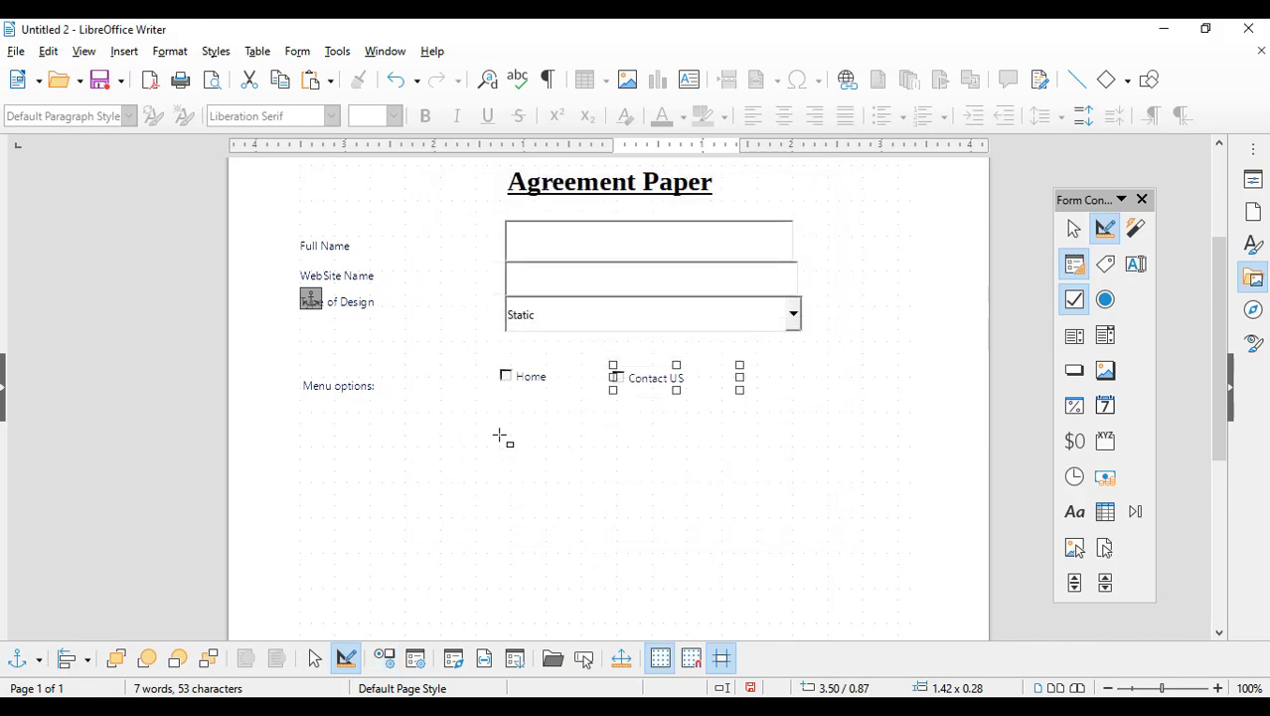
Step: Add 'Gallery' and 'About Us' check boxes in a second row beneath them
click(494, 397)
drag(494, 397, 571, 431)
double_click(547, 415)
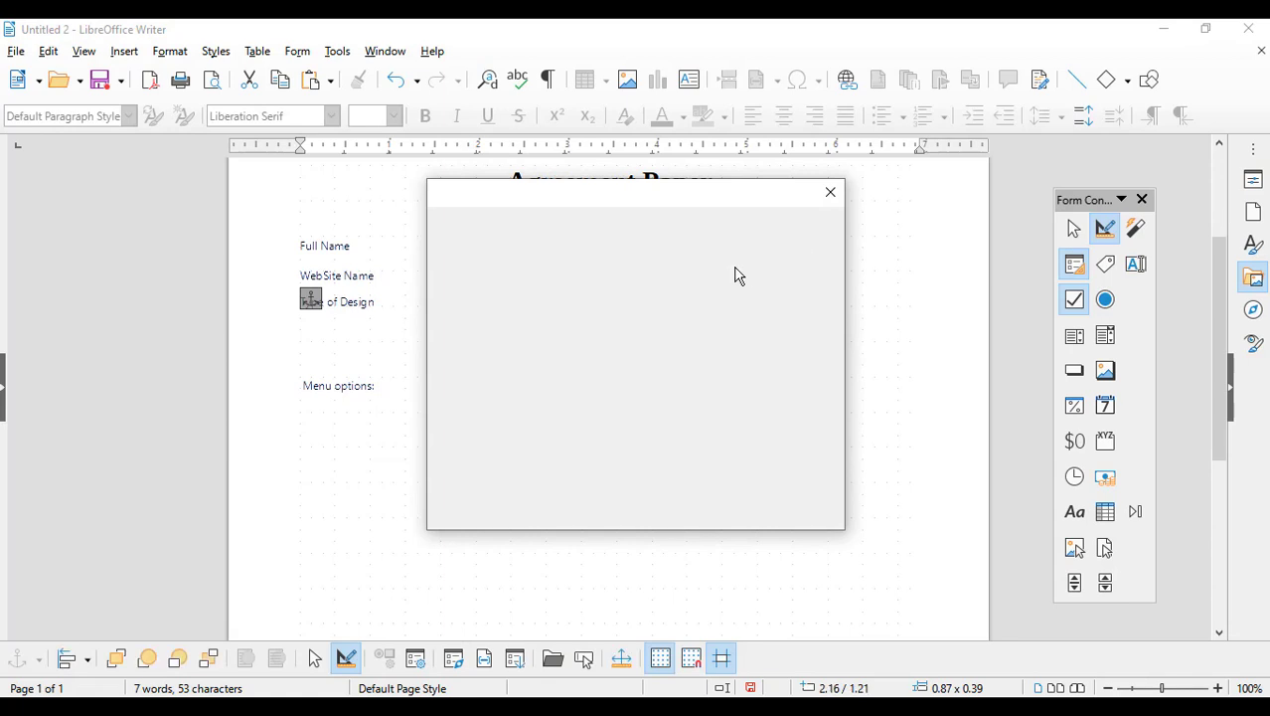
drag(715, 288, 480, 282)
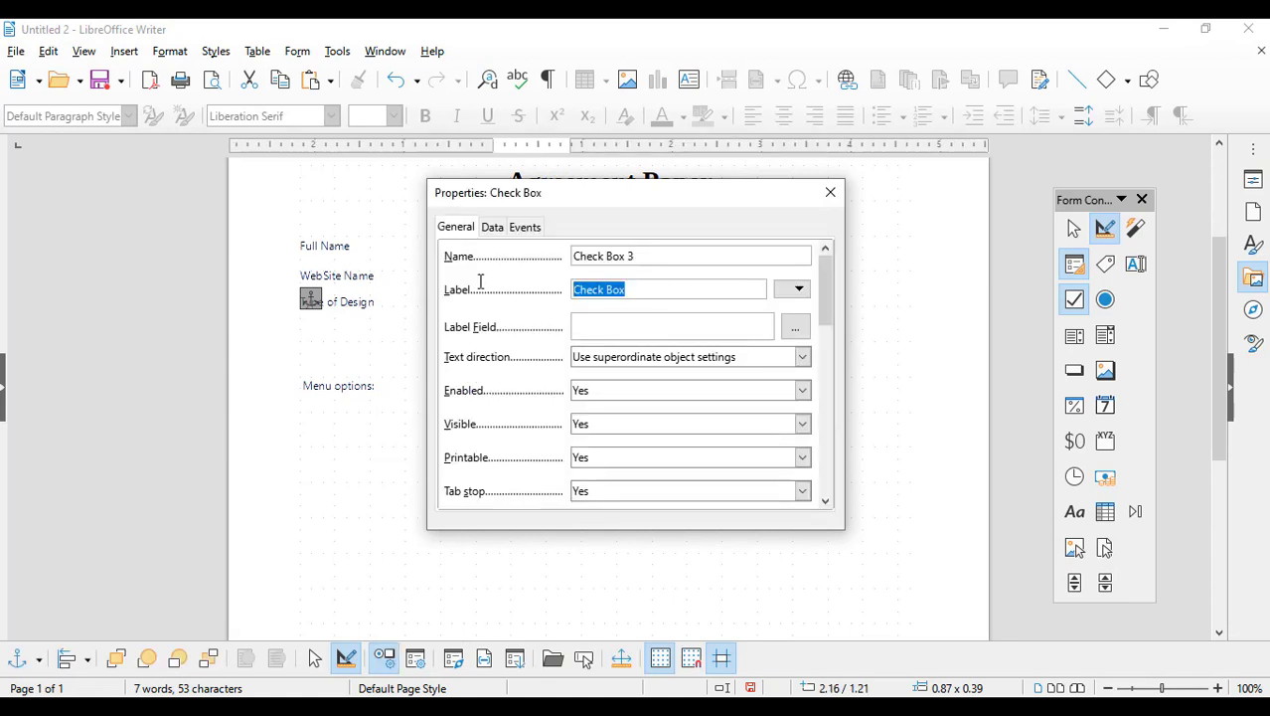
text(GA)
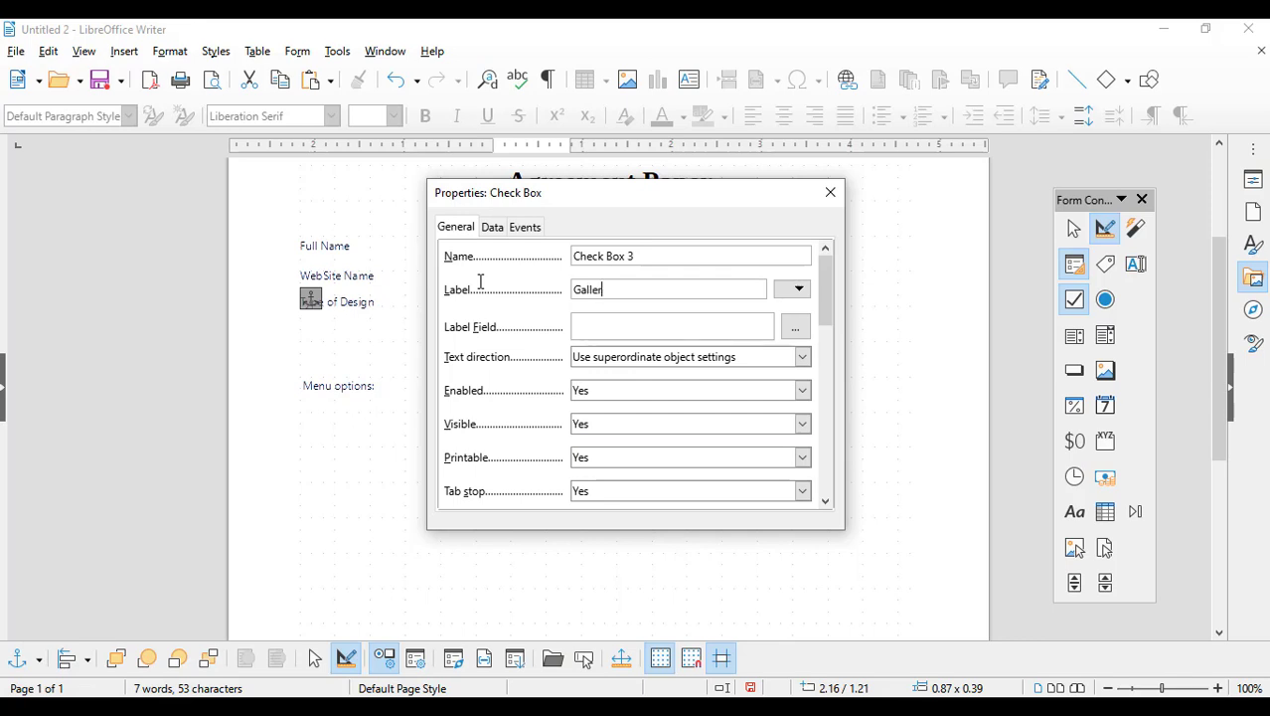
click(830, 192)
drag(612, 399, 693, 423)
double_click(646, 417)
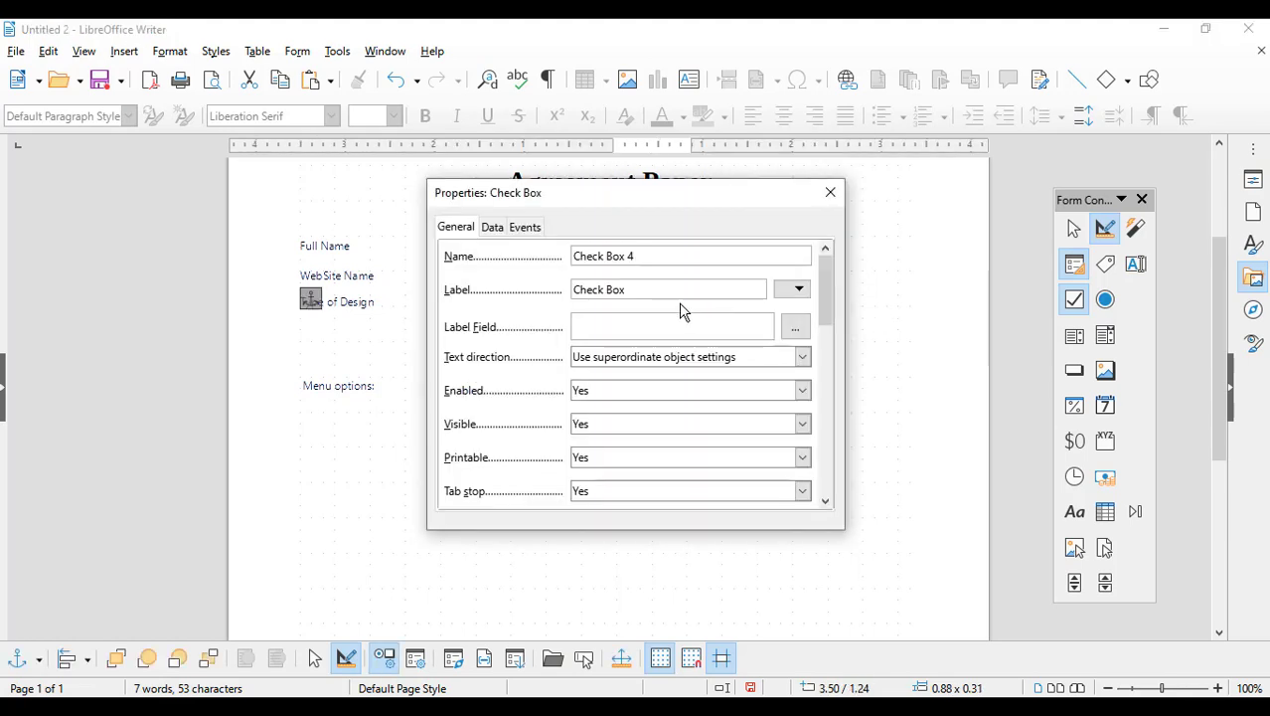
drag(649, 289, 463, 276)
text(About Us)
click(831, 193)
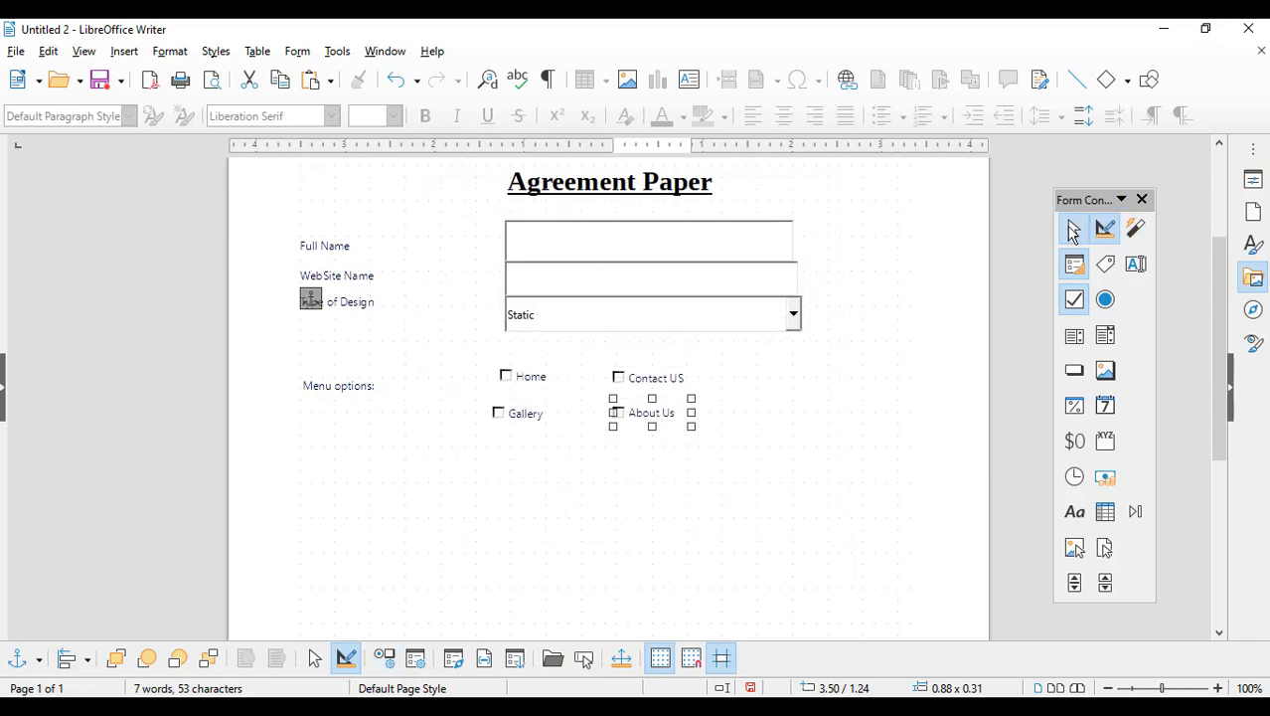
Step: Align About Us under Contact US and Gallery under Home
mouse_move(630, 412)
mouse_down()
mouse_move(644, 414)
mouse_move(632, 406)
mouse_up()
mouse_move(530, 419)
mouse_down()
mouse_move(548, 416)
mouse_move(527, 413)
mouse_up()
click(849, 422)
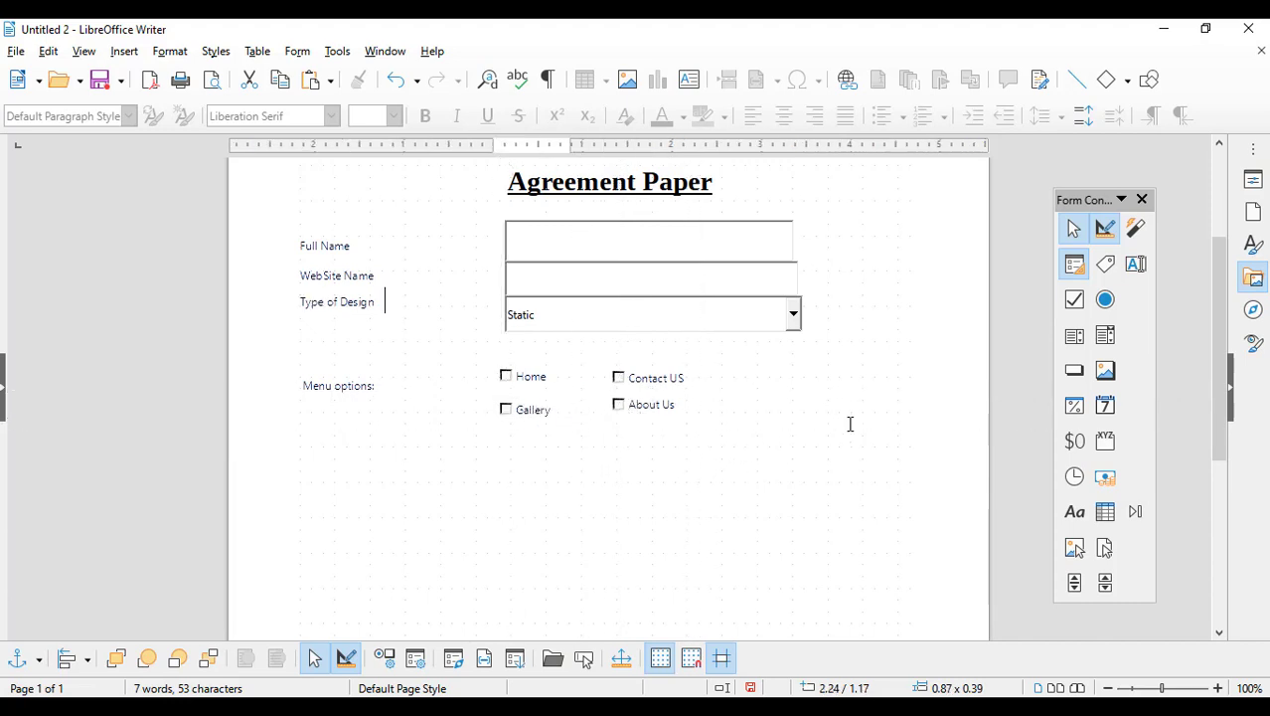
scroll(845, 418, down, 2)
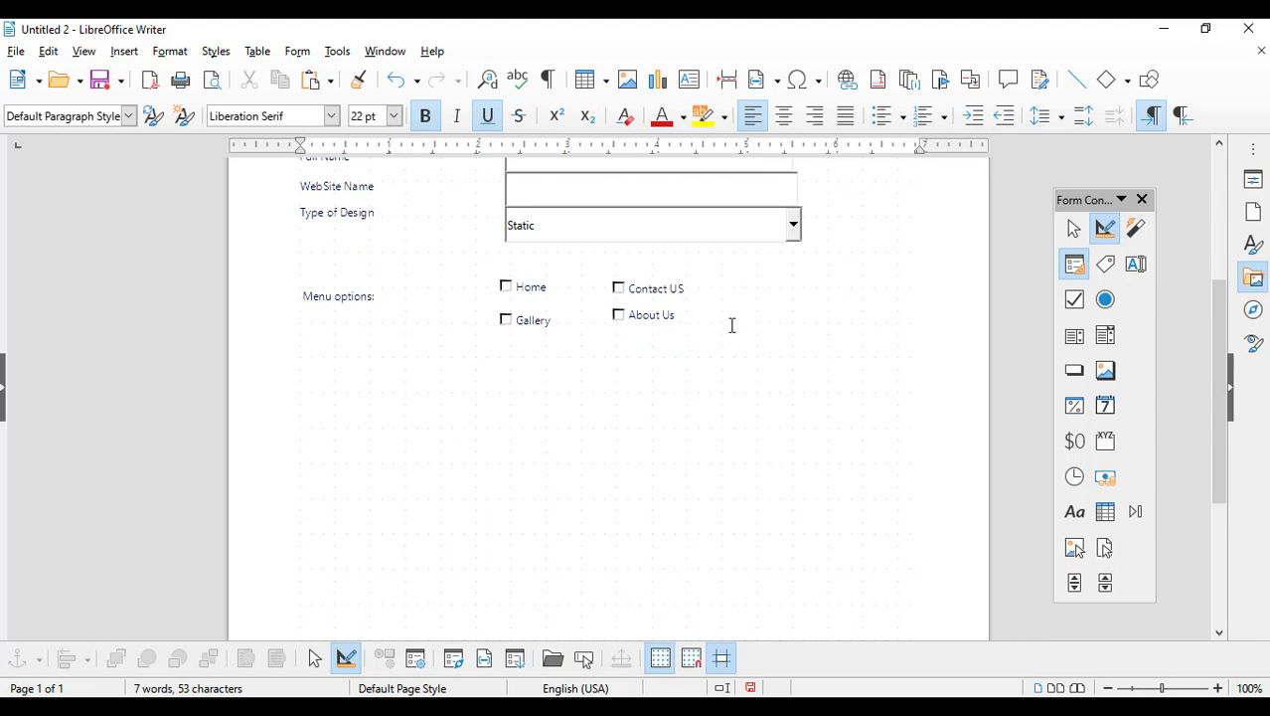
Step: Add a 'Total Amount' label below Menu options
click(1104, 267)
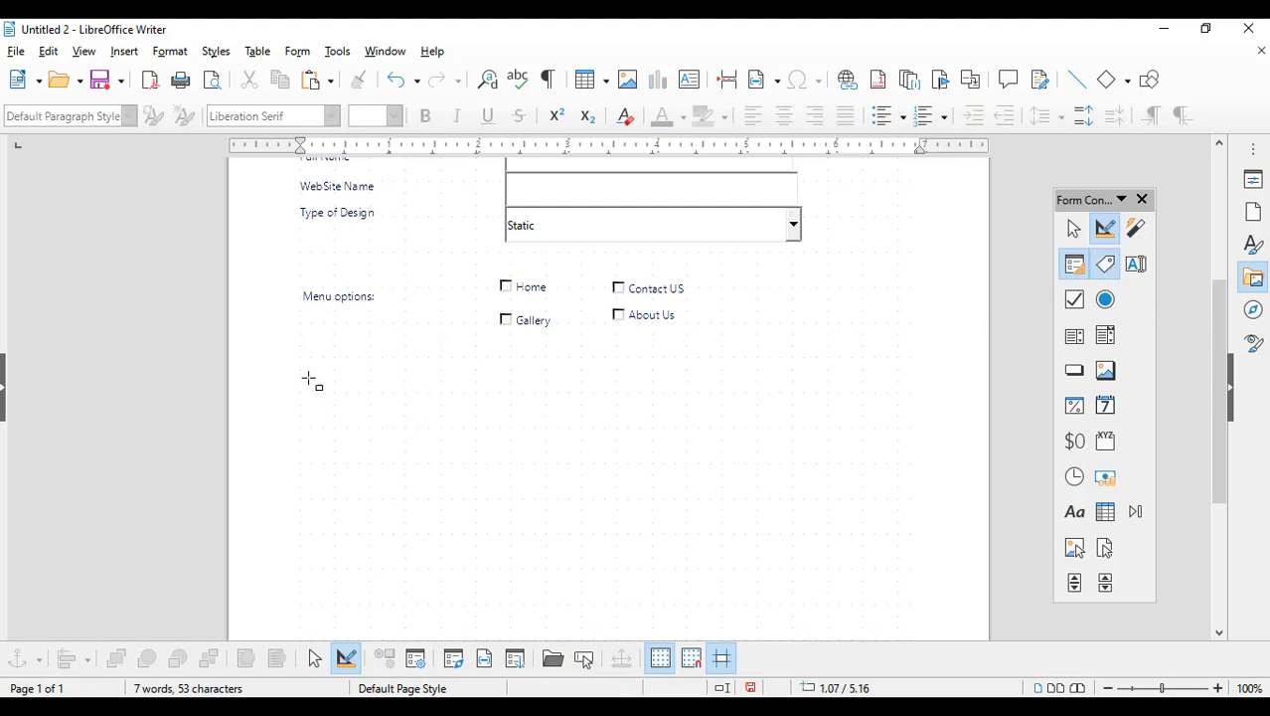
mouse_move(303, 358)
mouse_down()
mouse_move(331, 385)
mouse_move(423, 397)
mouse_up()
double_click(354, 375)
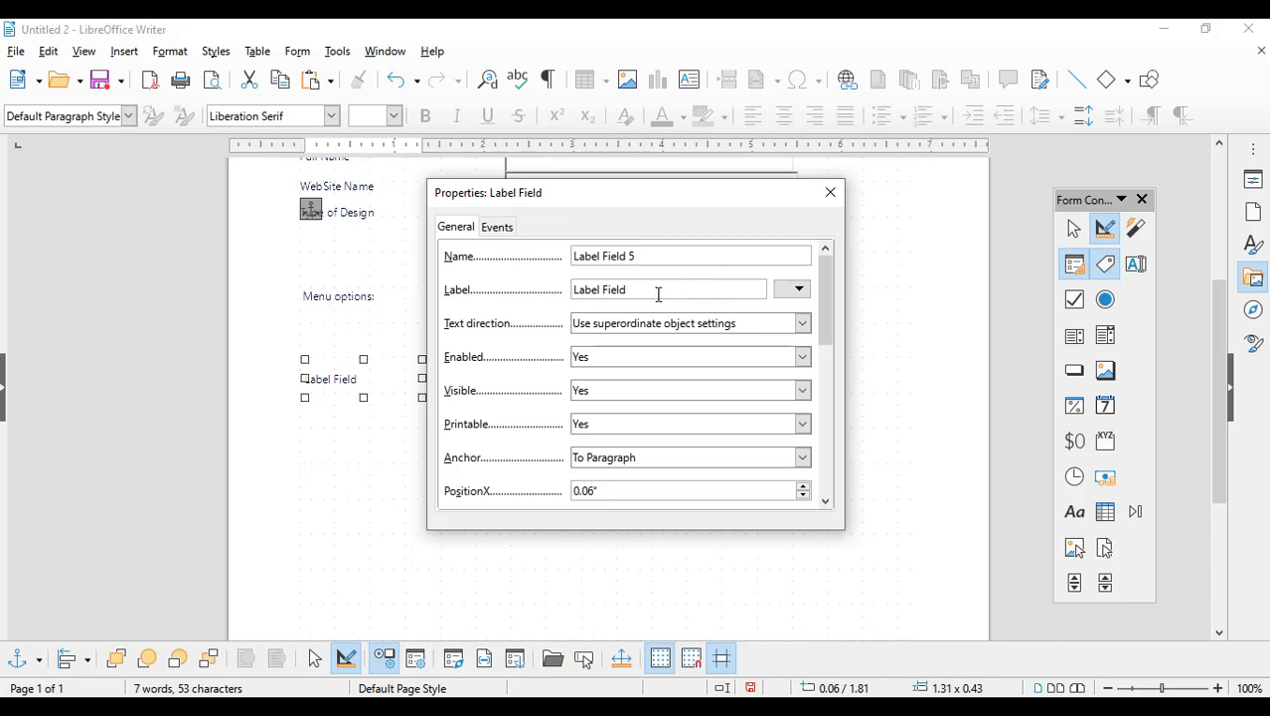
drag(658, 294, 402, 271)
text(Total Amount)
click(831, 192)
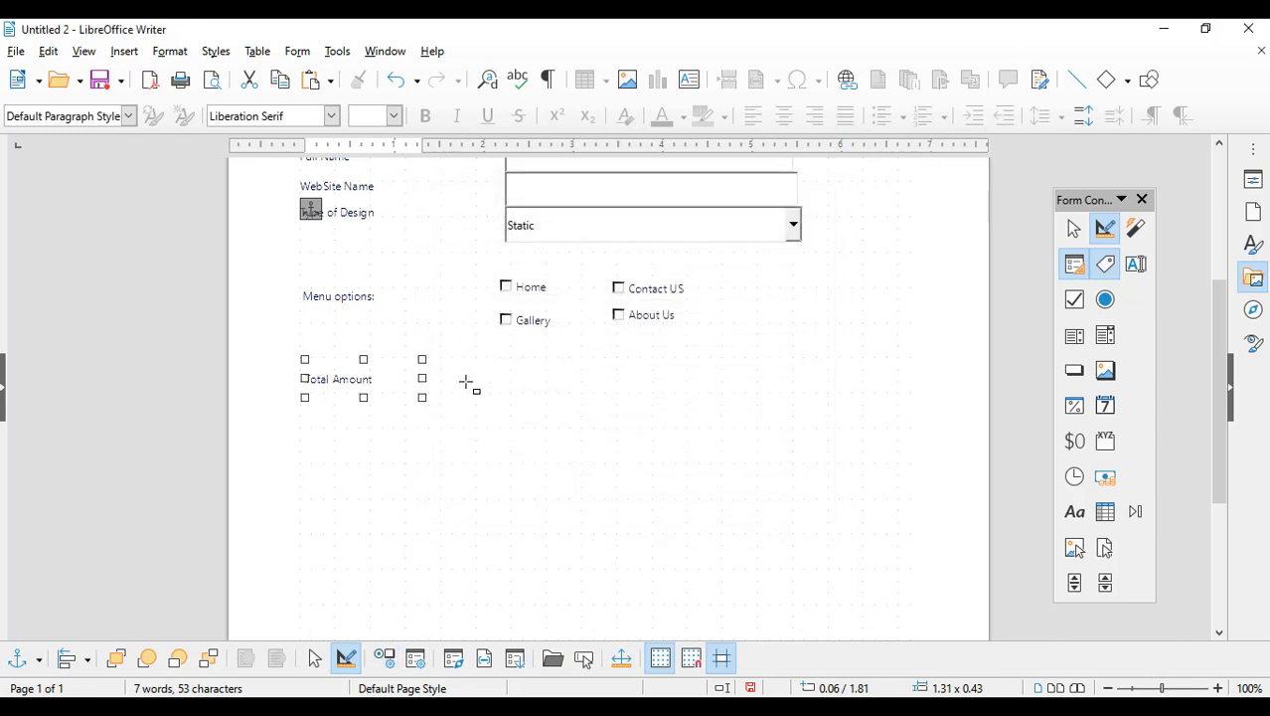
Step: Draw a currency field beside the Total Amount label
click(1078, 450)
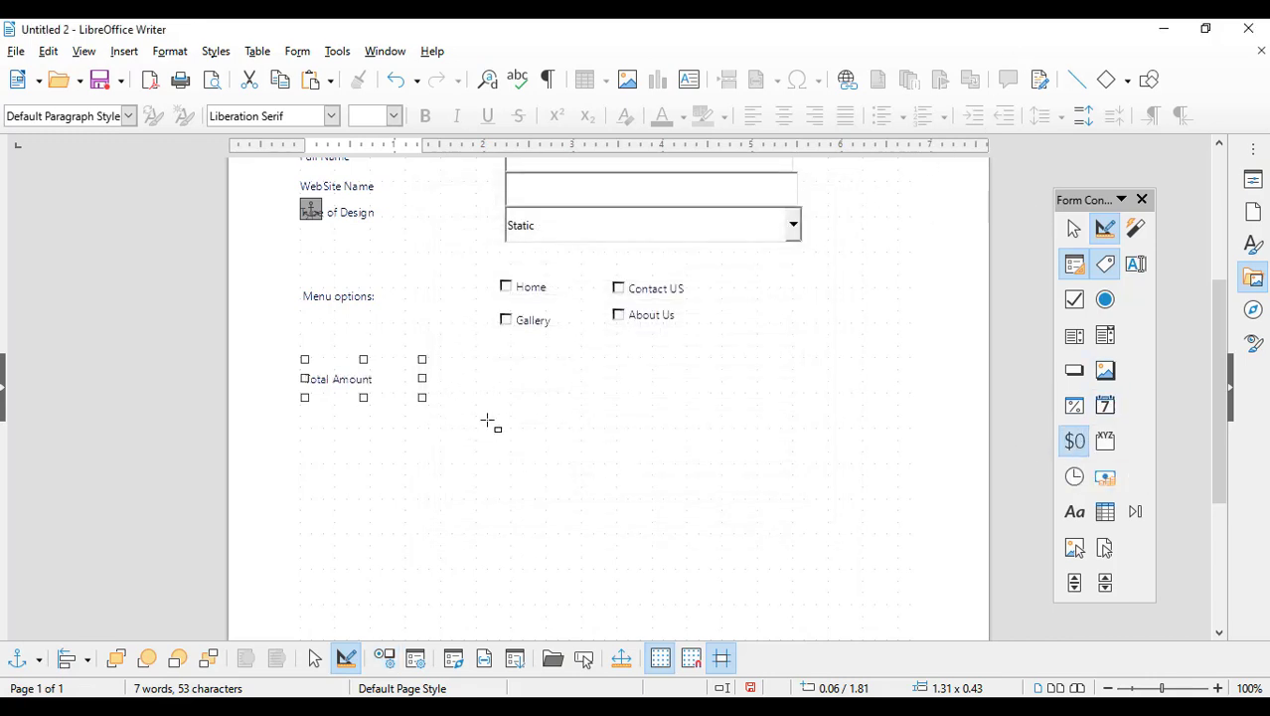
drag(495, 358, 658, 407)
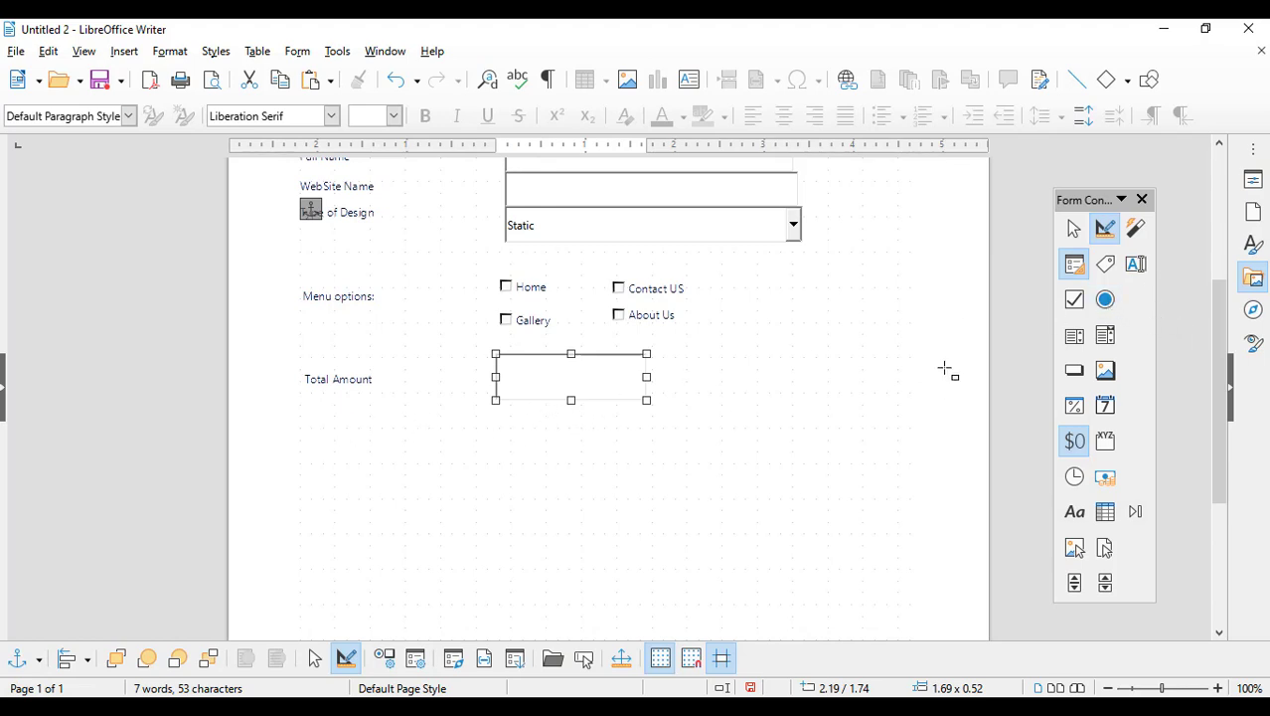
click(1105, 263)
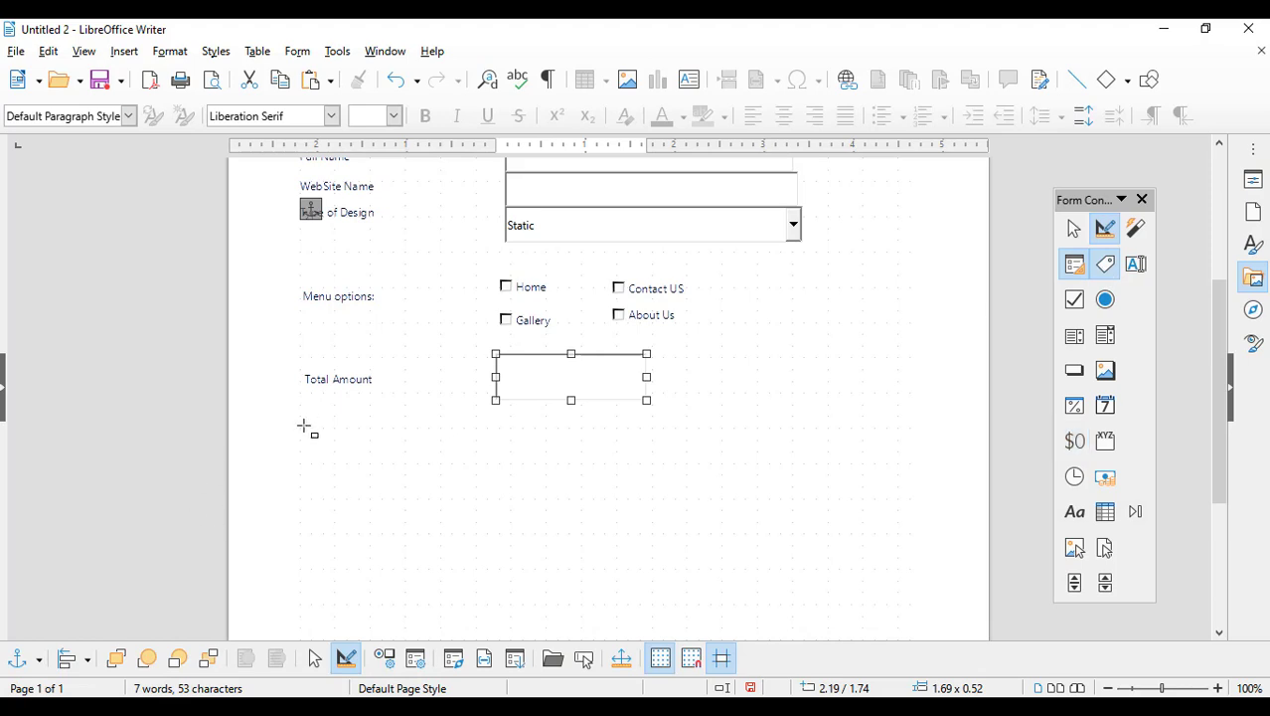
Step: Add a 'Mode of Payment' label below Total Amount
drag(303, 425, 426, 467)
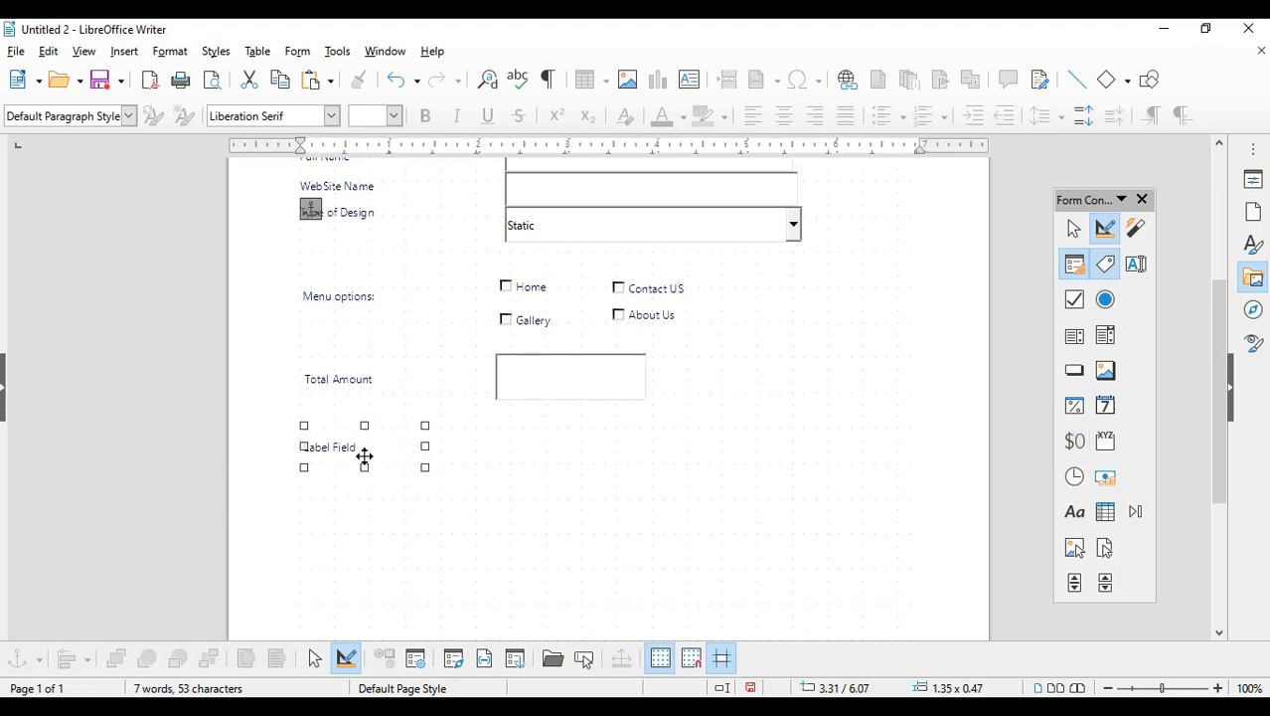
double_click(366, 449)
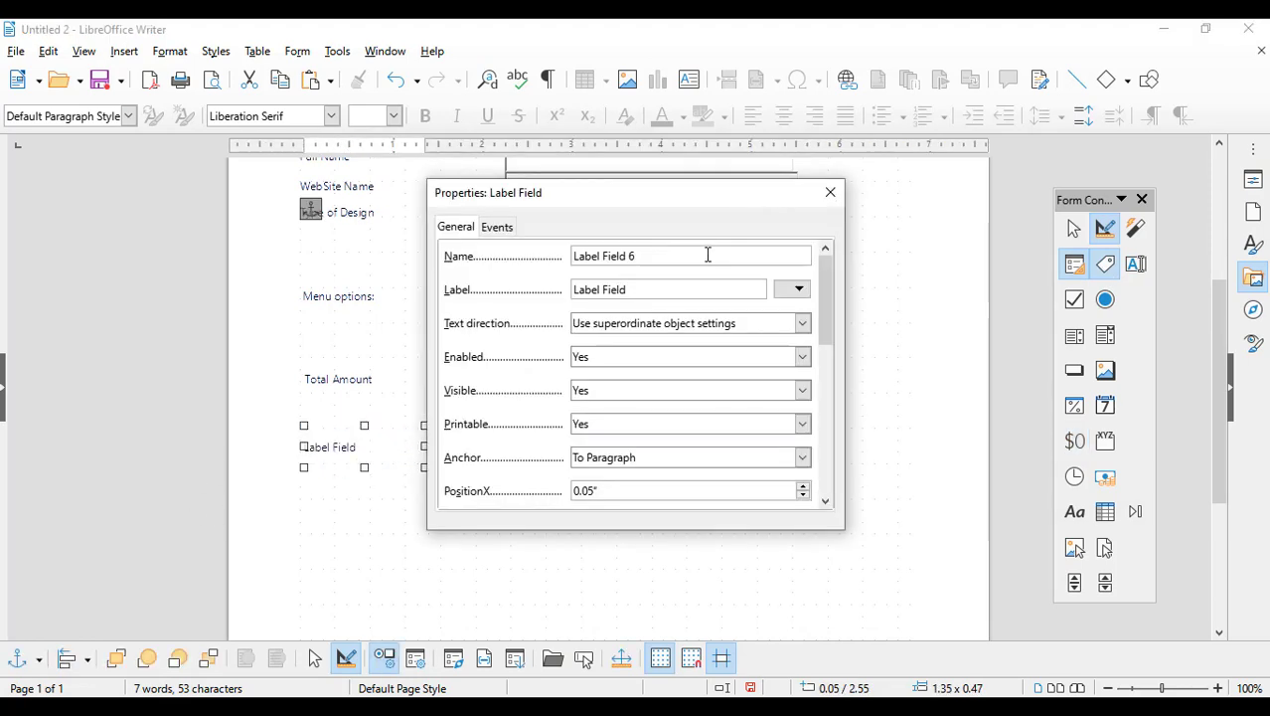
drag(654, 290, 515, 274)
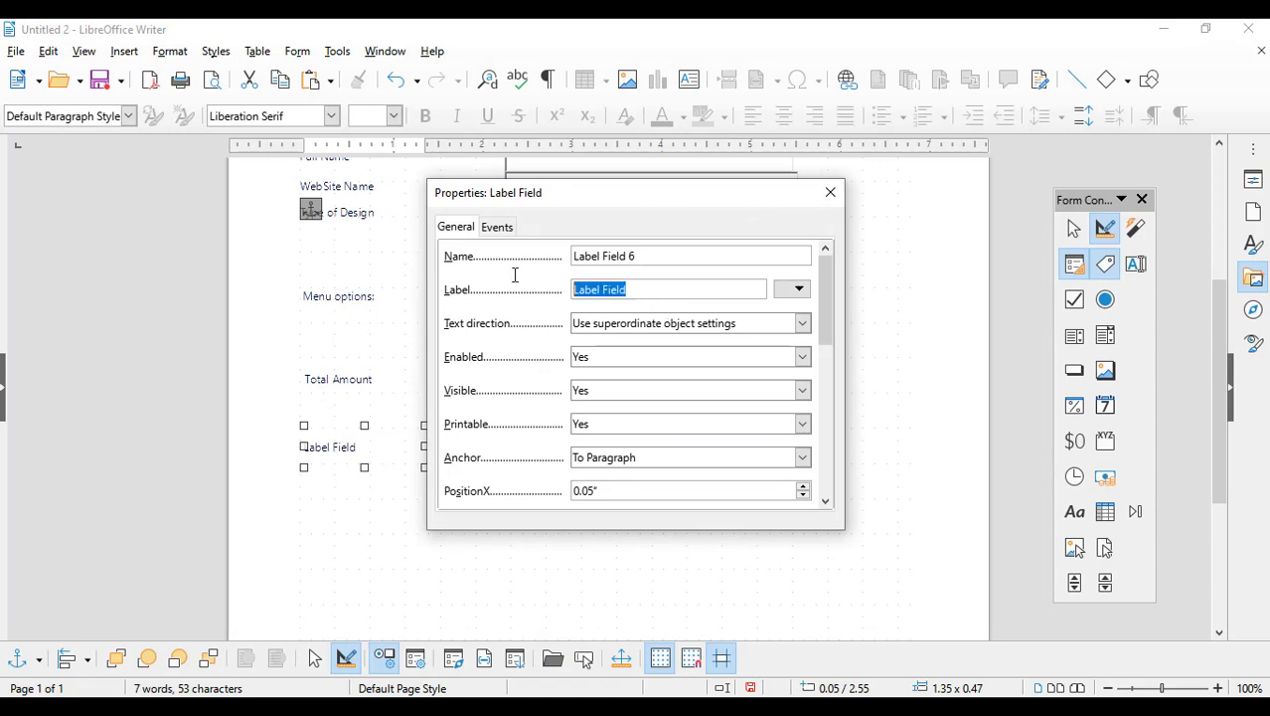
text(Mode of Payment)
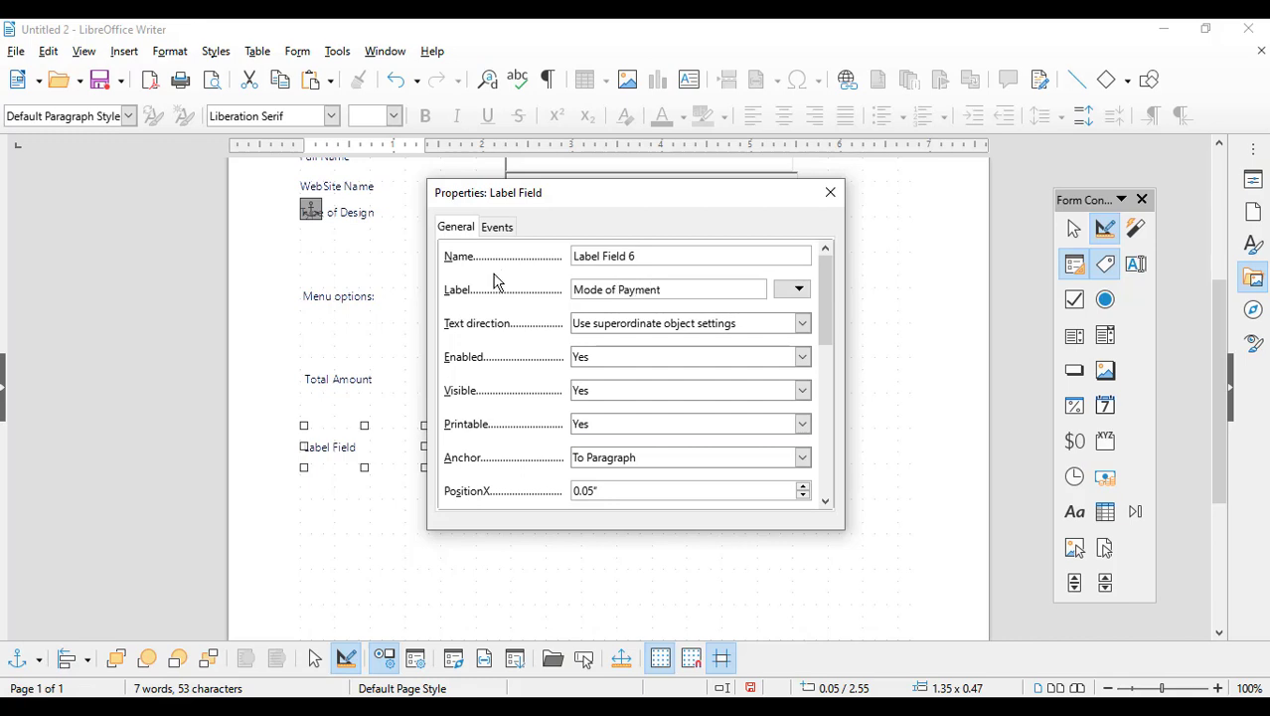
click(830, 192)
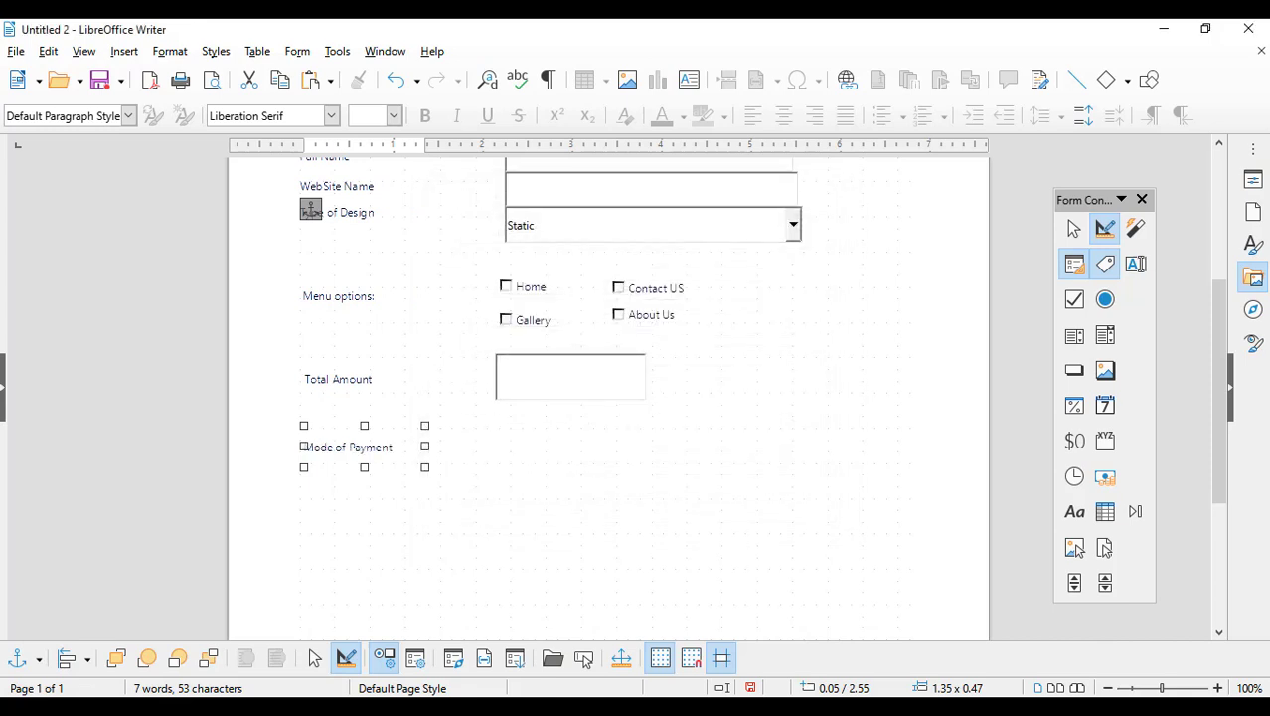
Step: Add a 'One Time' option button beside Mode of Payment
click(1105, 299)
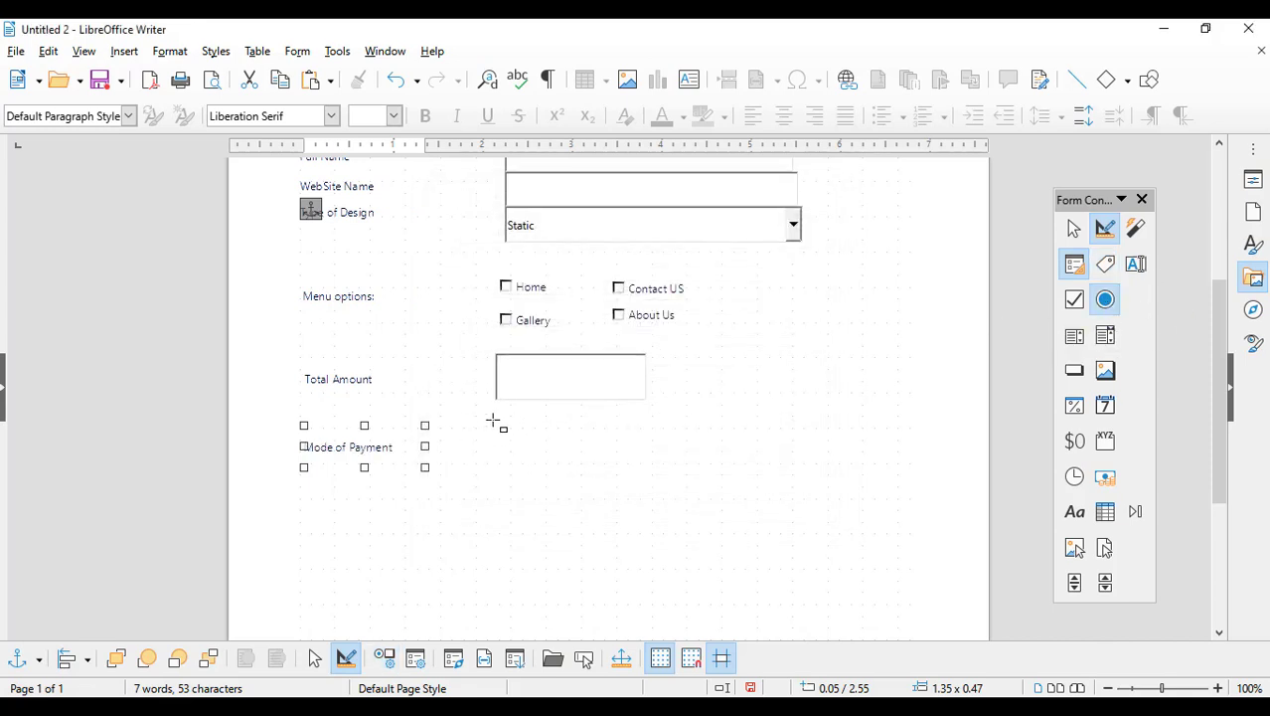
drag(493, 421, 606, 450)
double_click(571, 444)
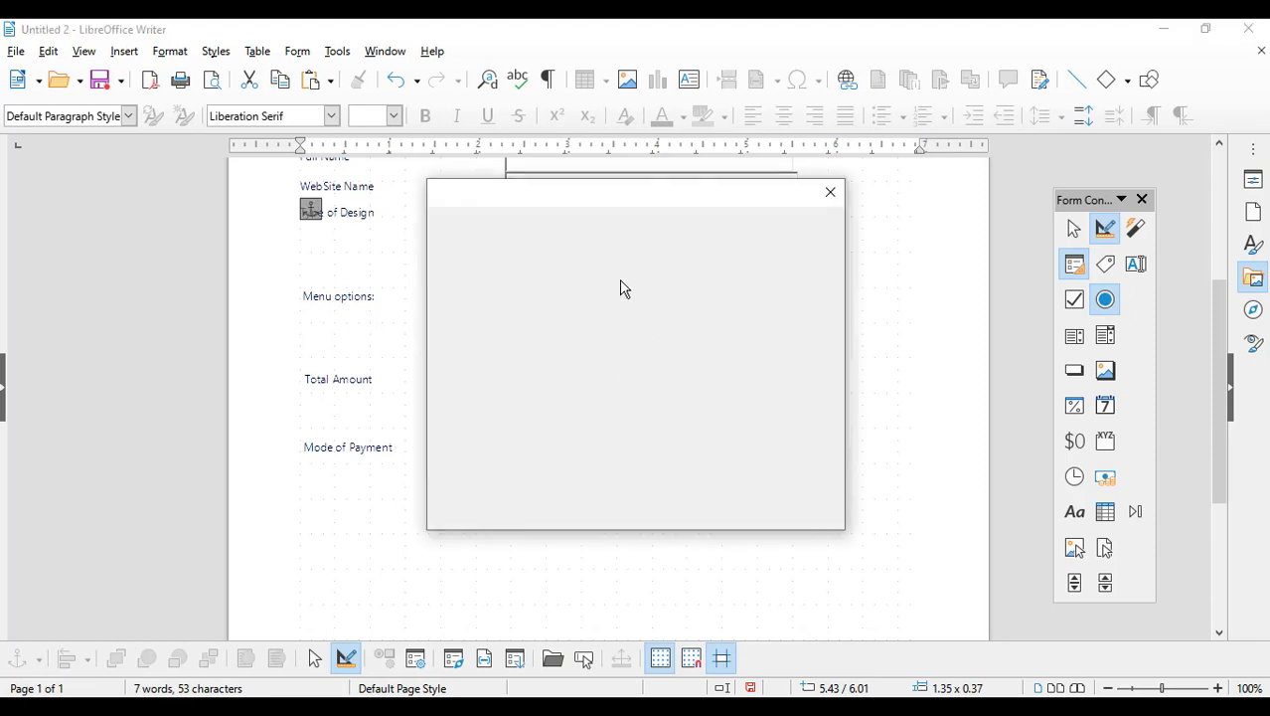
drag(648, 289, 489, 300)
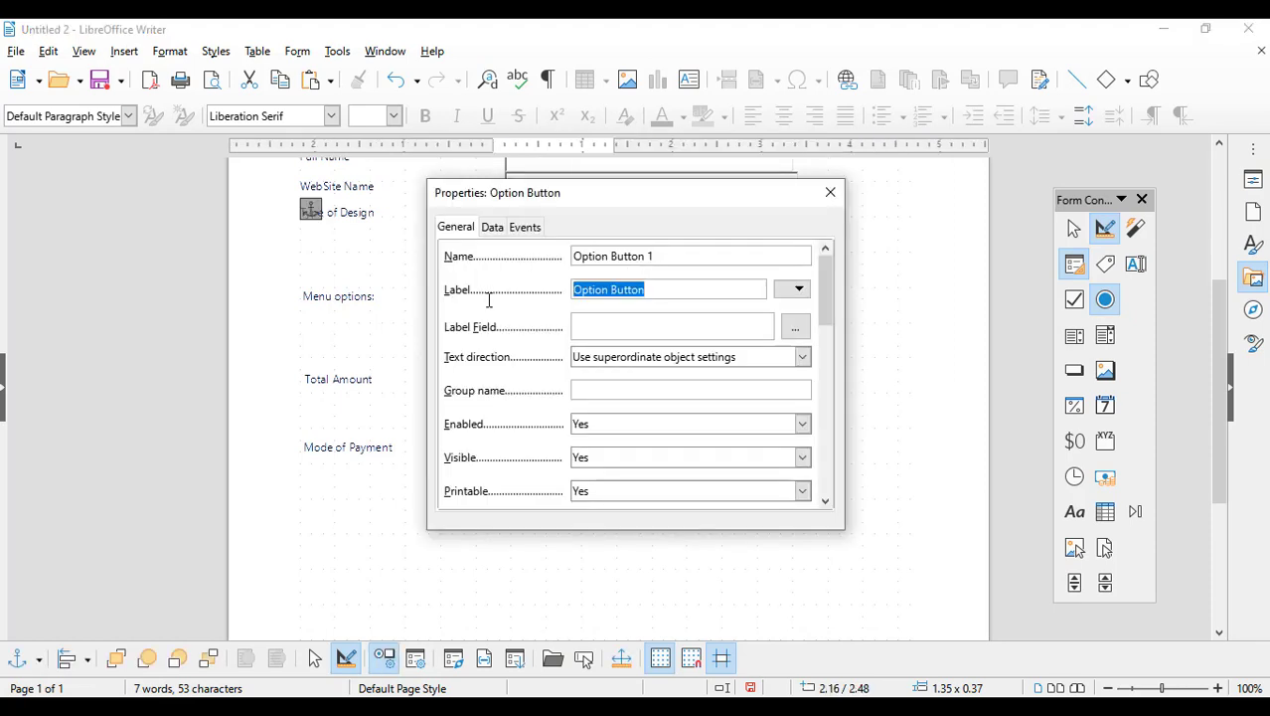
text(One Time)
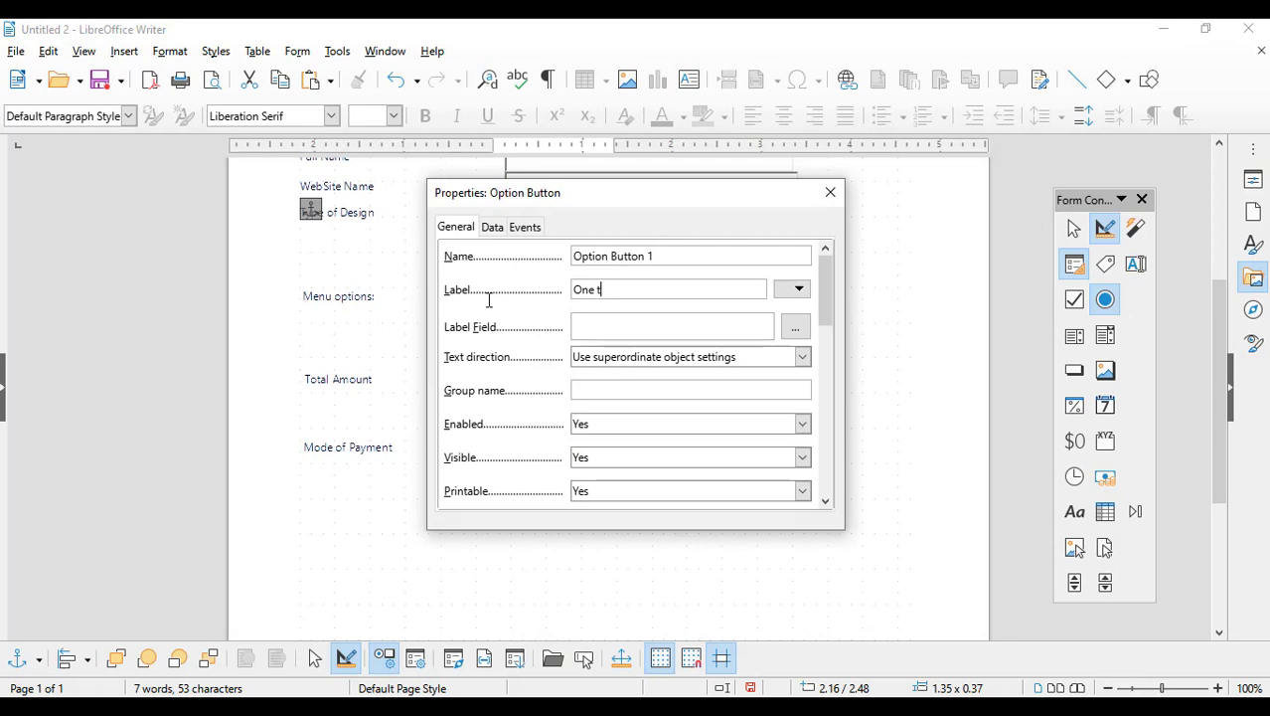
click(831, 192)
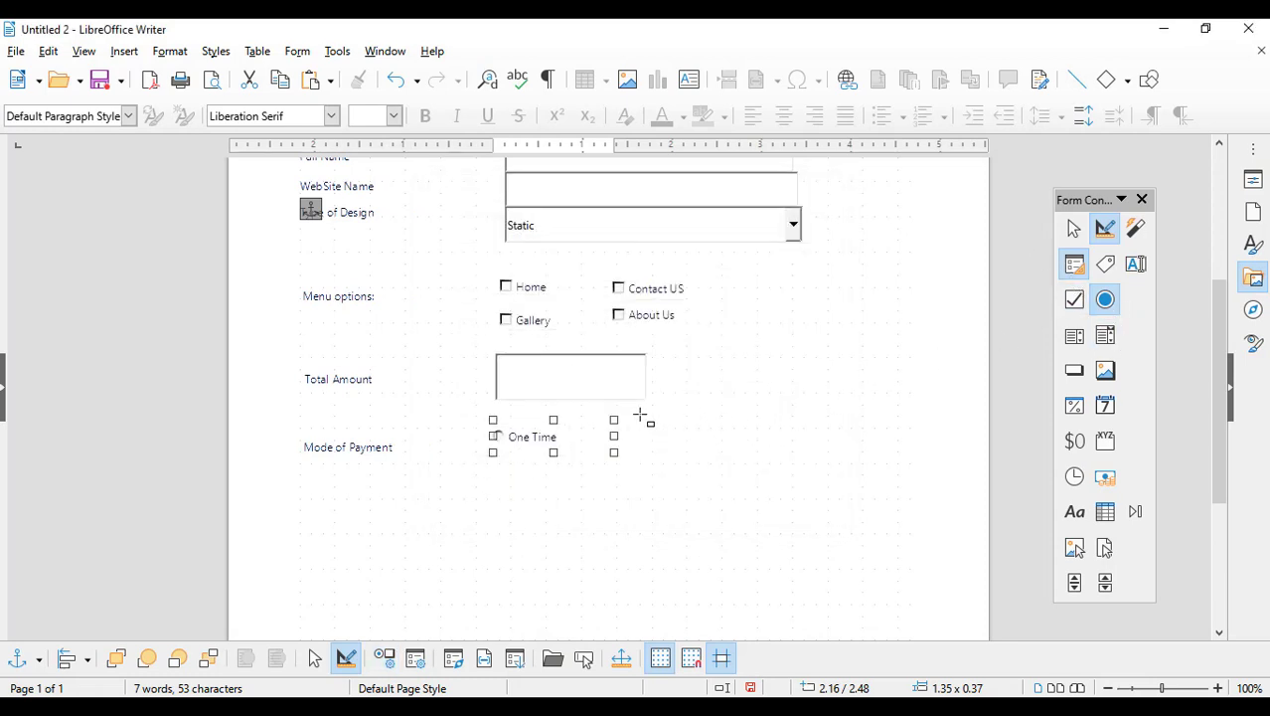
Step: Add a 'Two Time' option button beside One Time
drag(627, 420, 732, 462)
click(675, 437)
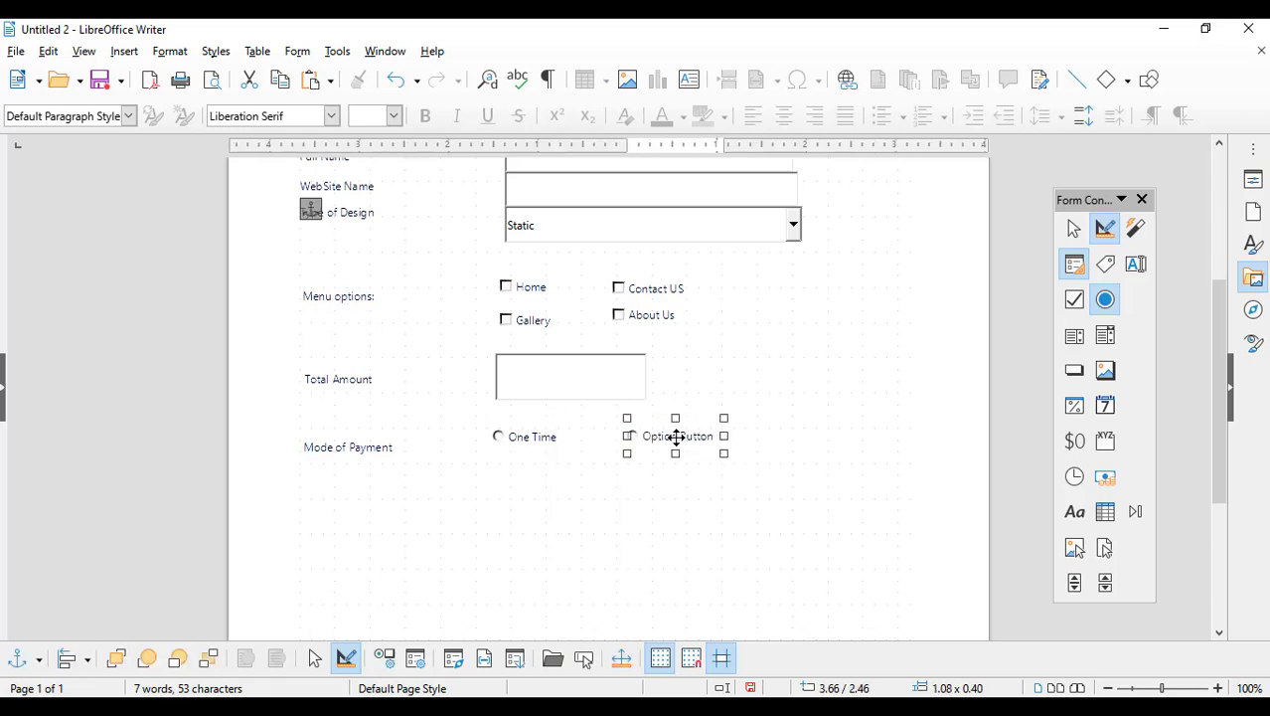
double_click(676, 437)
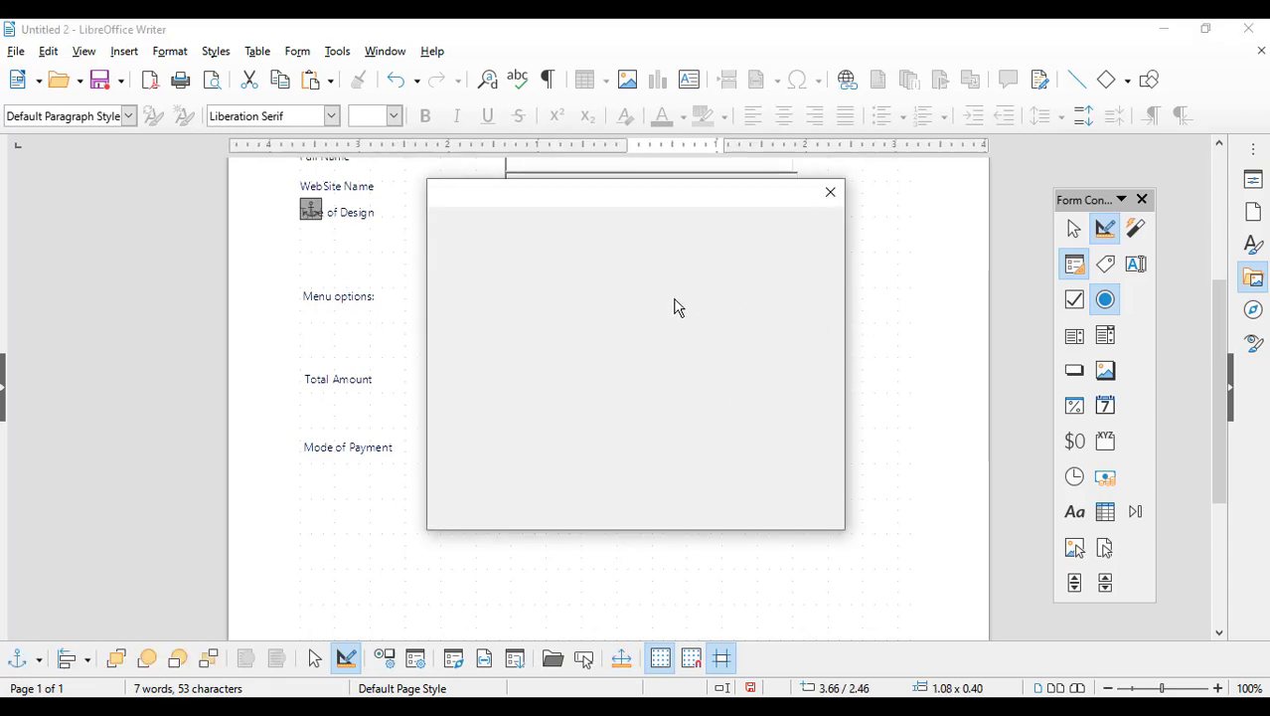
drag(679, 289, 484, 300)
text(Tw)
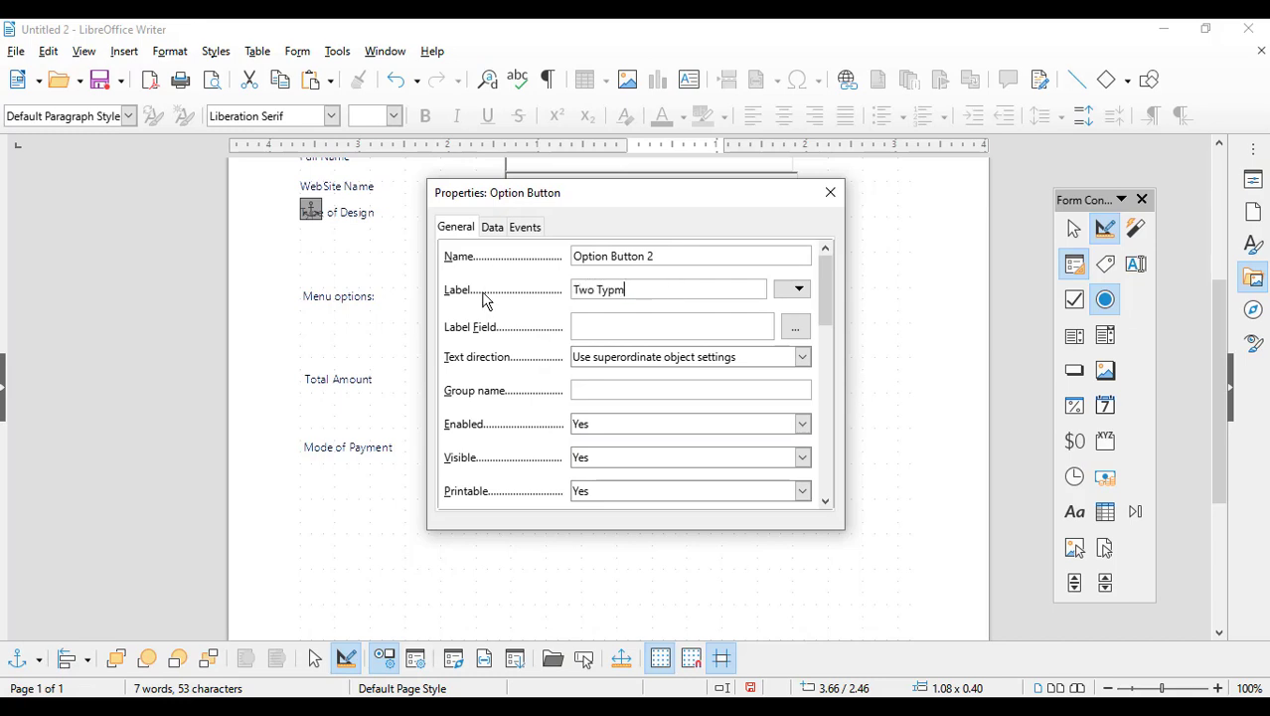
text(o Ty)
key(BackSpace)
text(ime)
click(830, 191)
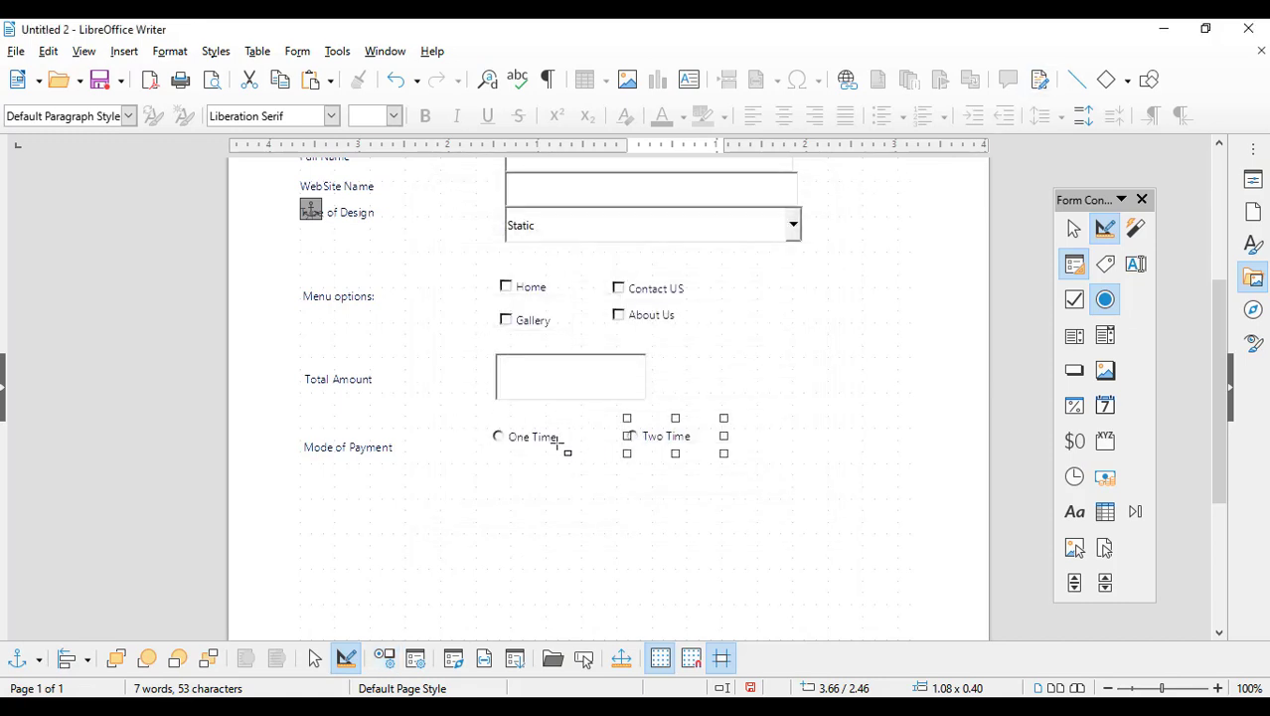
Step: Select the One Time option button, then leave design mode to test the form
click(1074, 229)
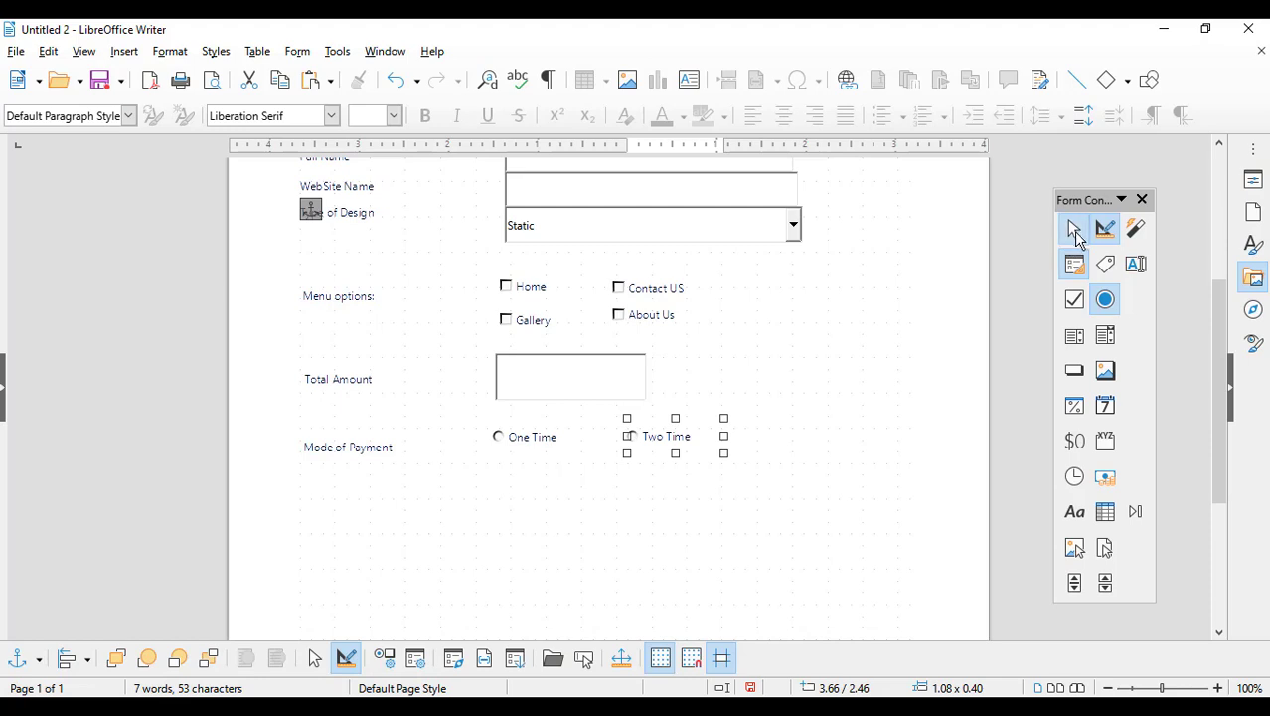
click(514, 444)
click(640, 444)
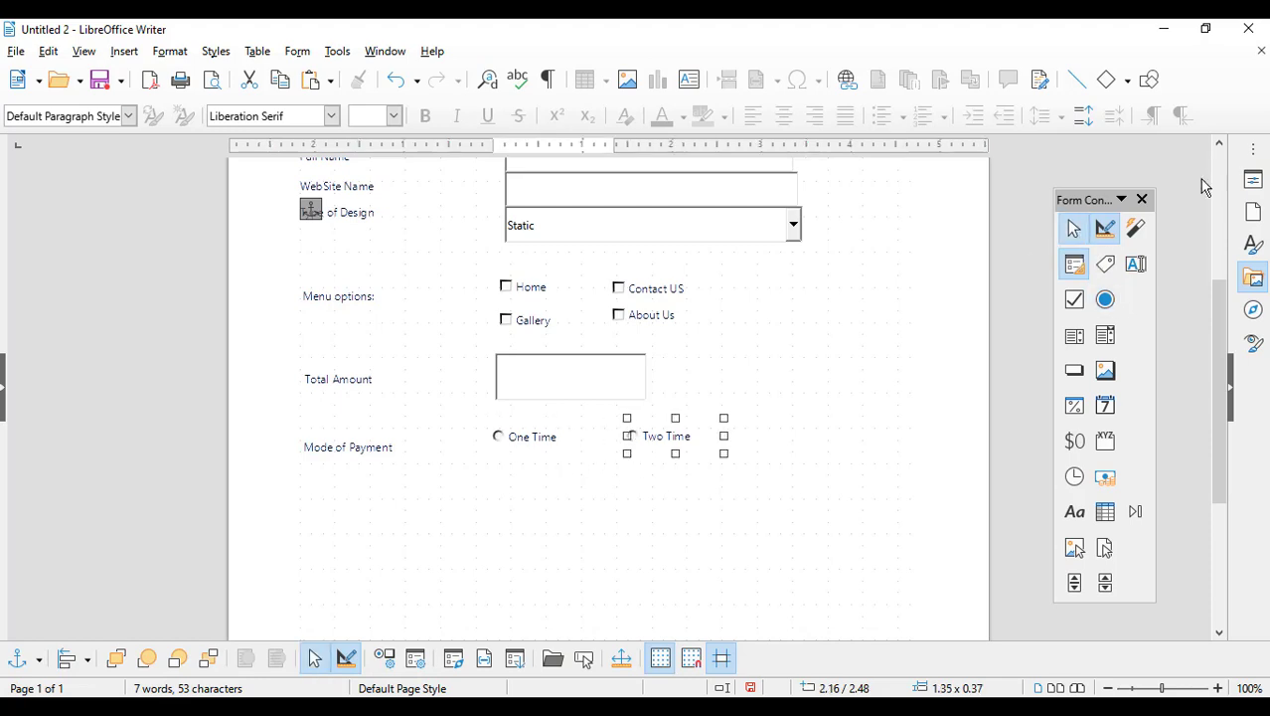
click(1106, 229)
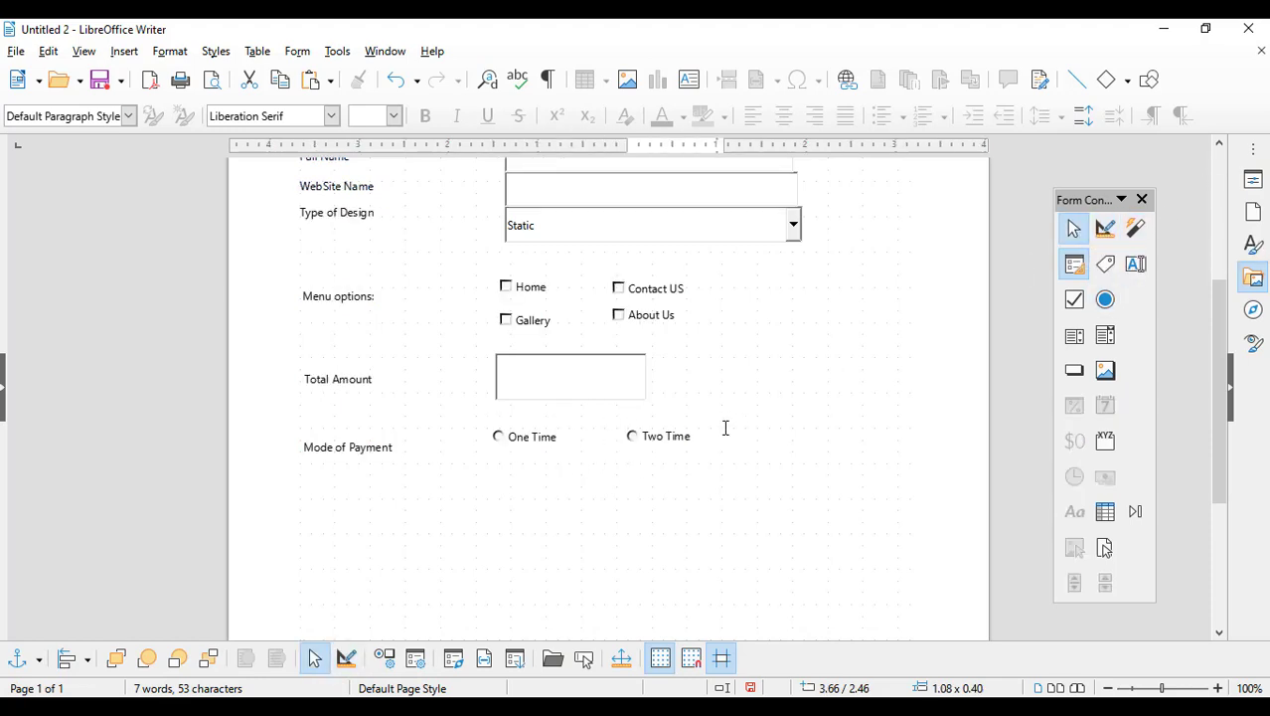
Step: Test the One Time and Two Time options, then return to design mode
click(507, 443)
click(633, 442)
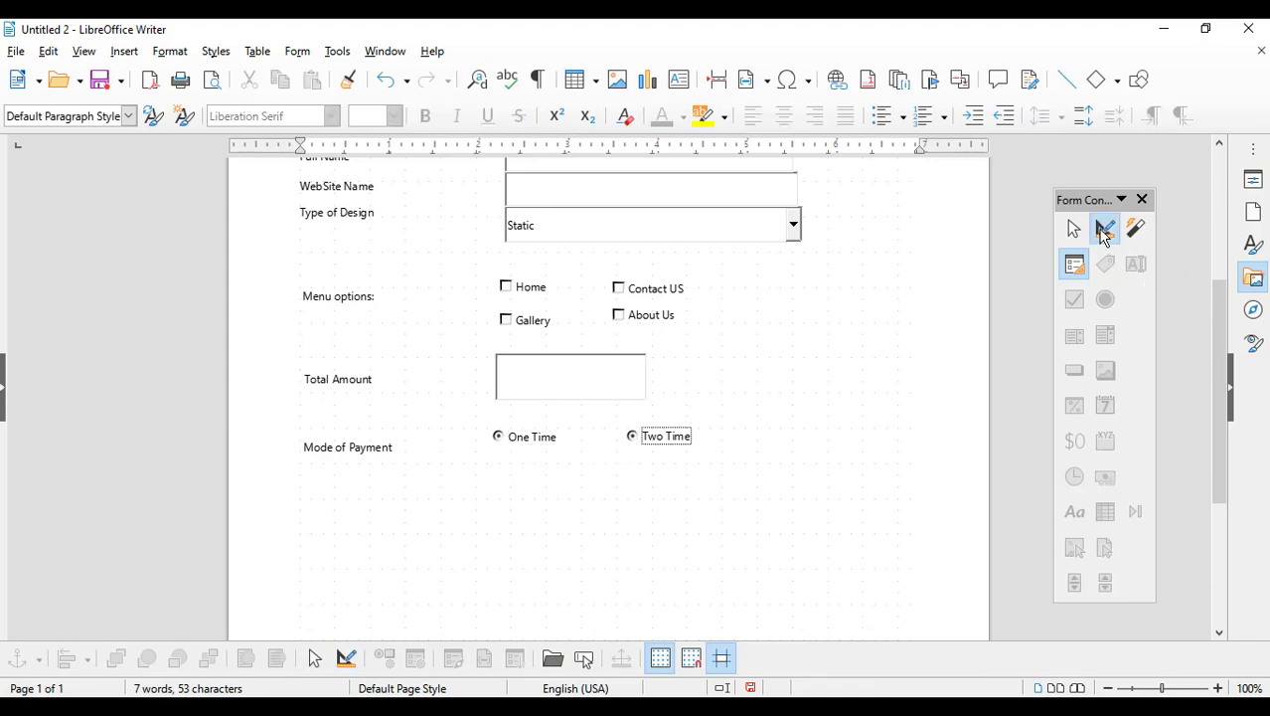
click(1106, 228)
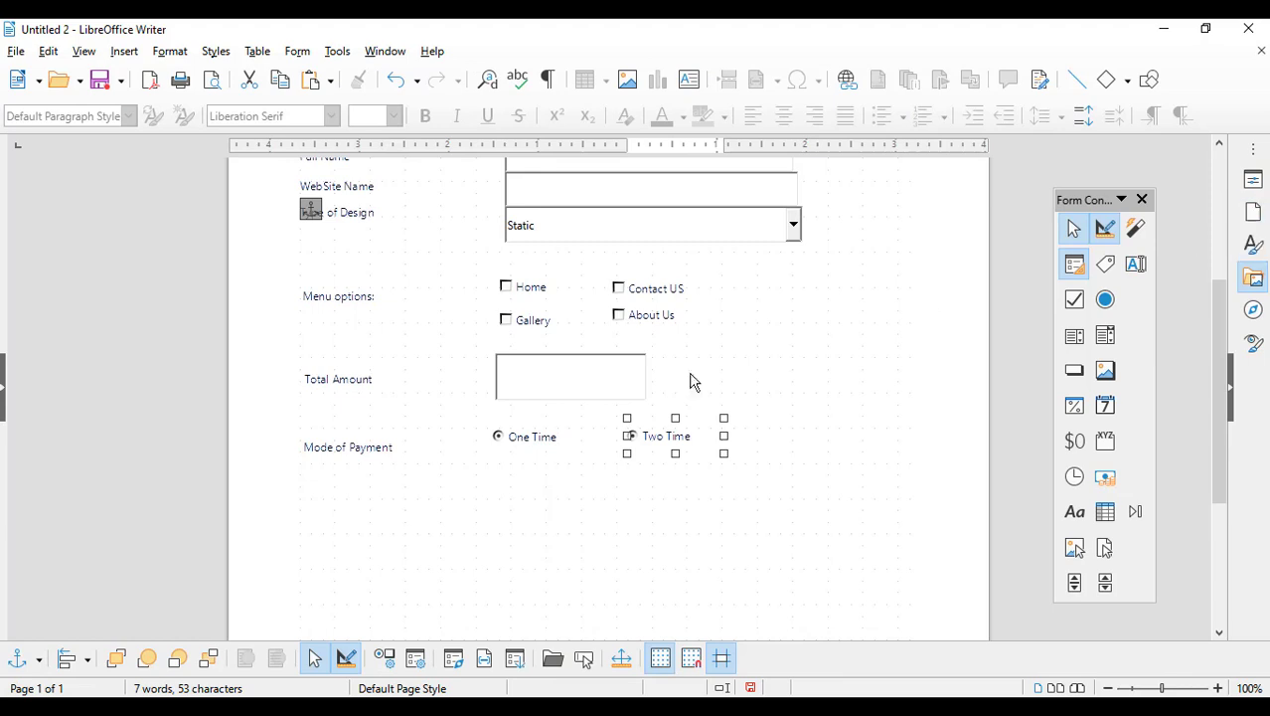
Step: Give both the Two Time and One Time option buttons the group name 'Payment'
double_click(653, 437)
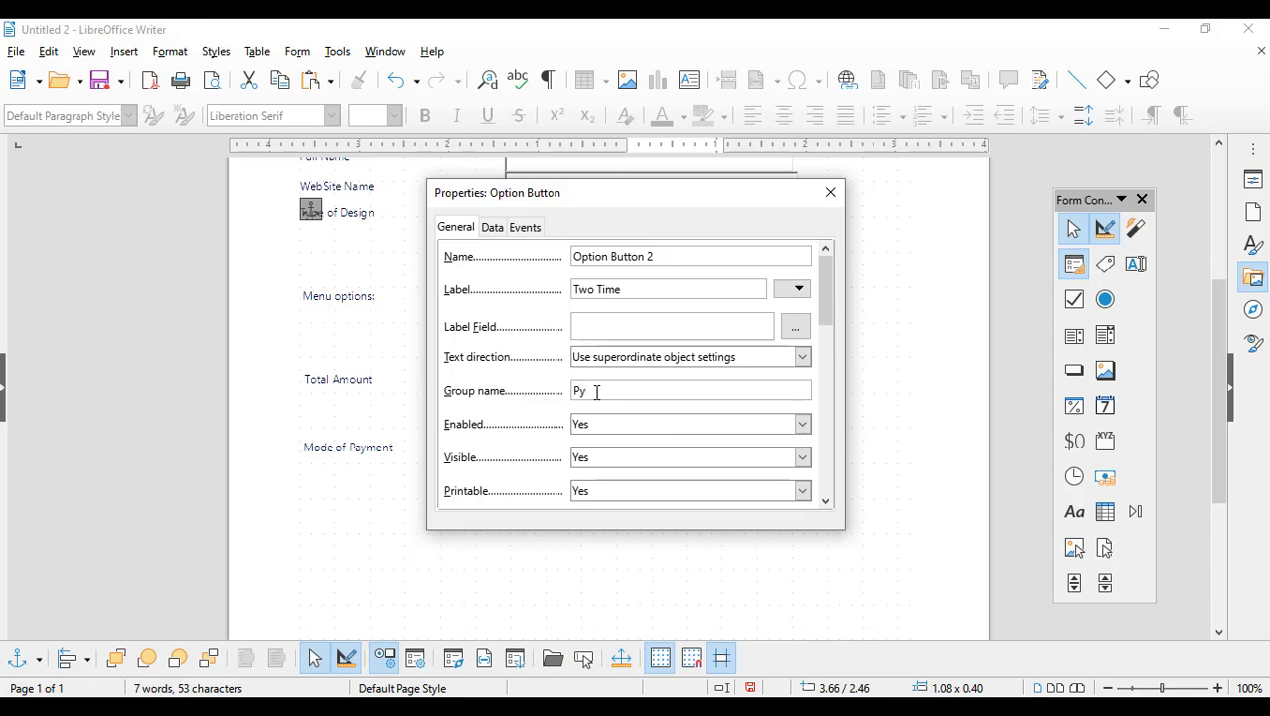
text(yment)
click(830, 192)
double_click(515, 438)
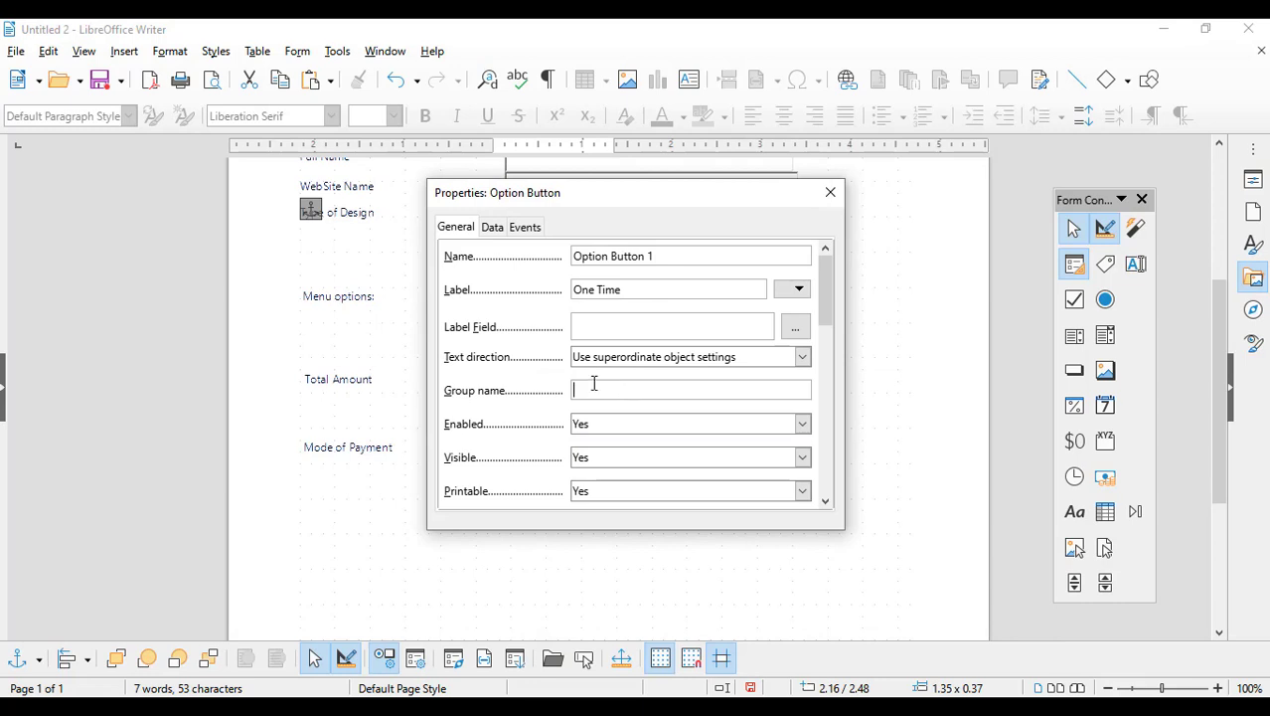
click(595, 383)
text(Py)
key(BackSpace)
click(831, 192)
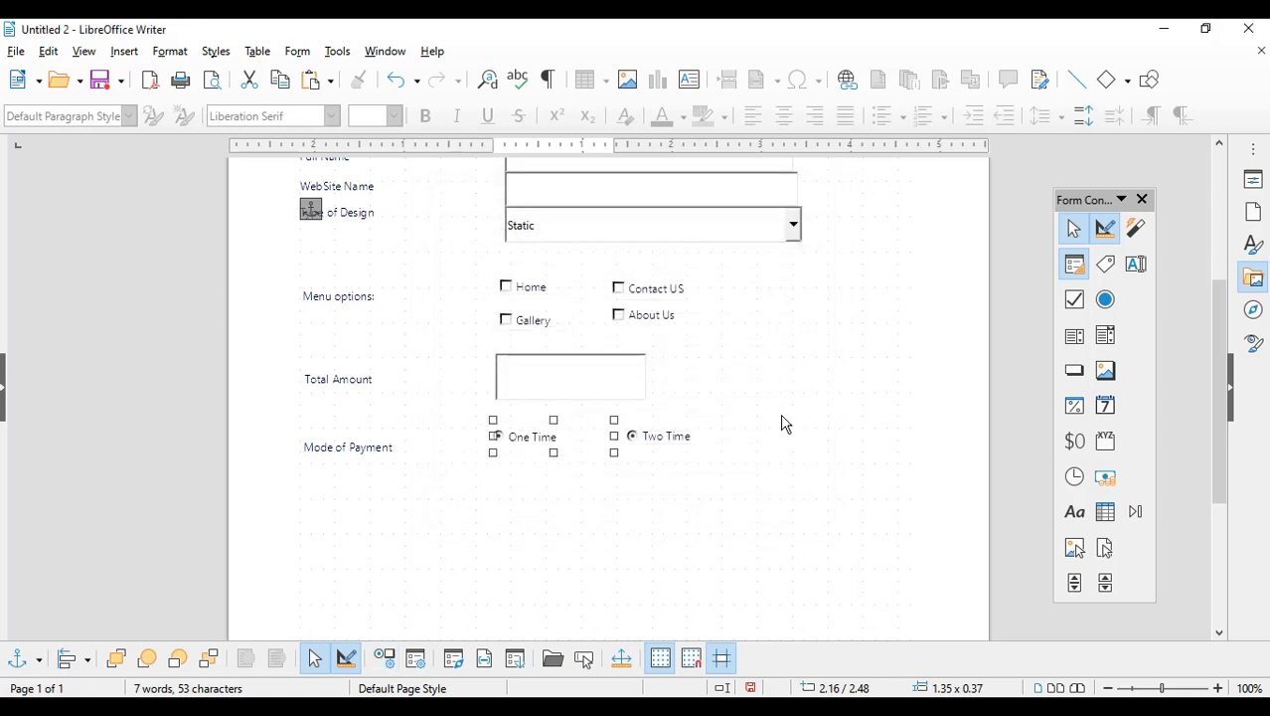
Step: Add a 'Short Note' label below Mode of Payment
scroll(790, 419, down, 2)
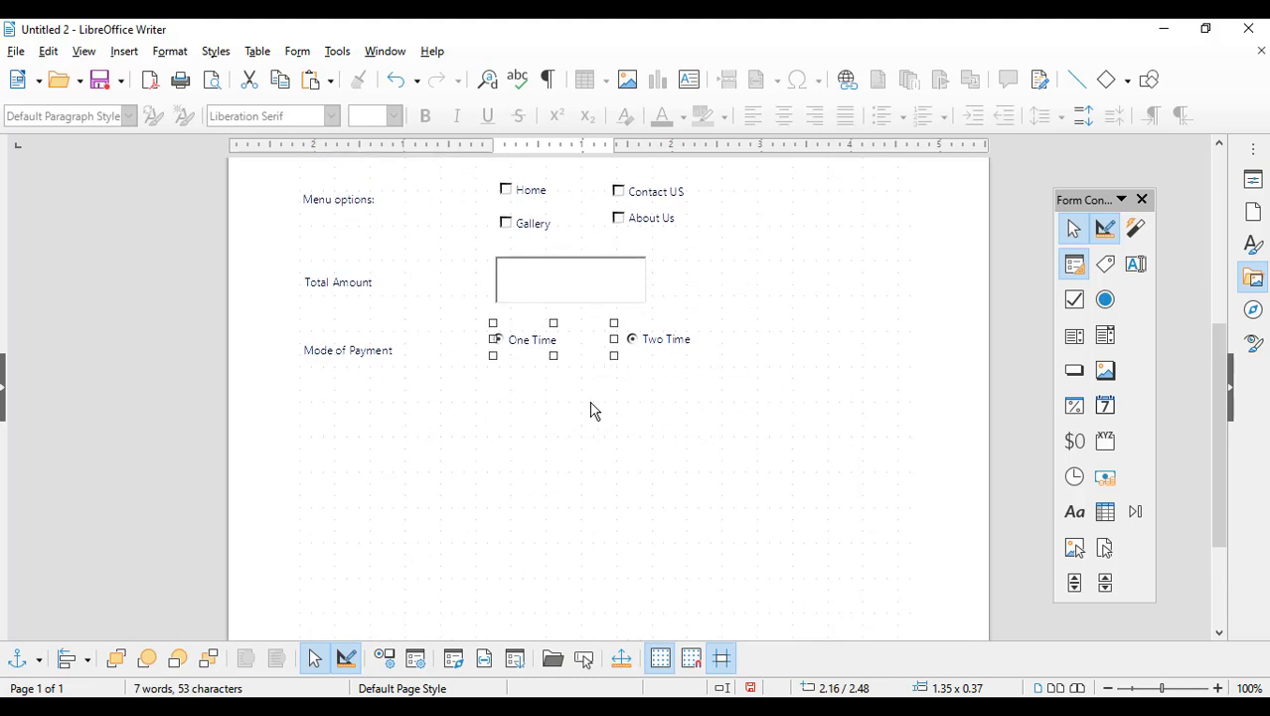
click(1135, 264)
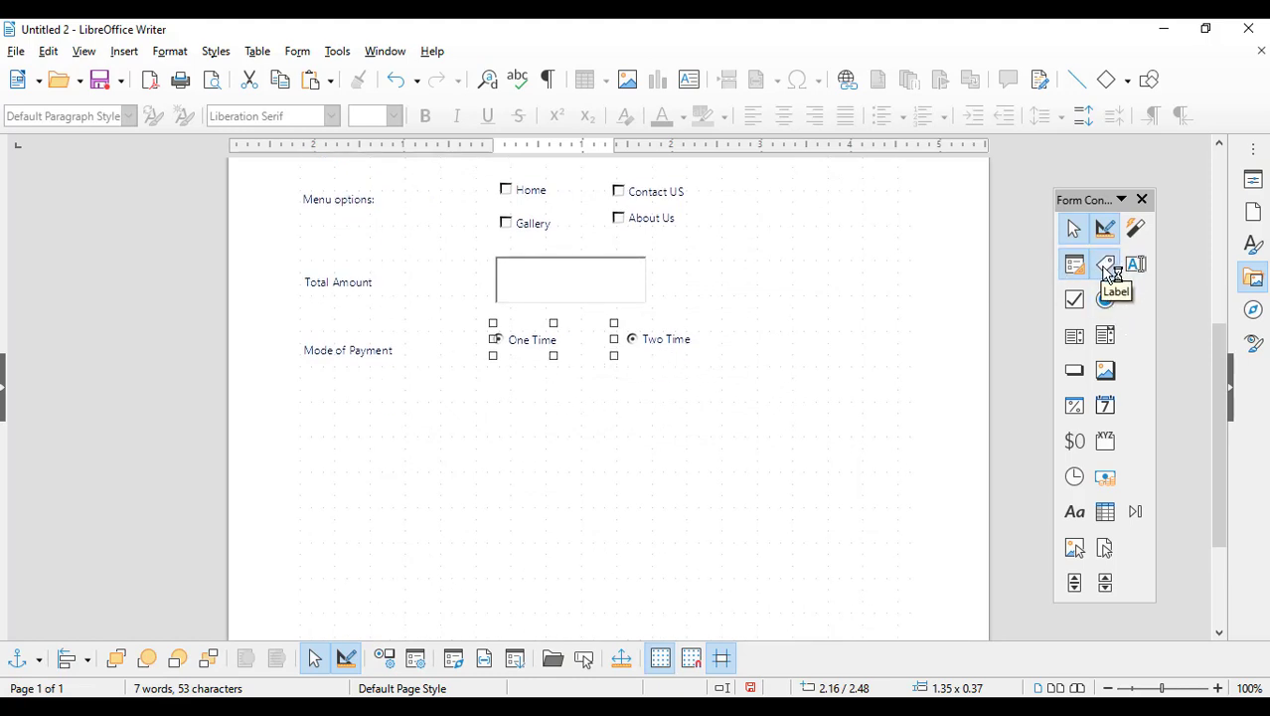
click(1105, 265)
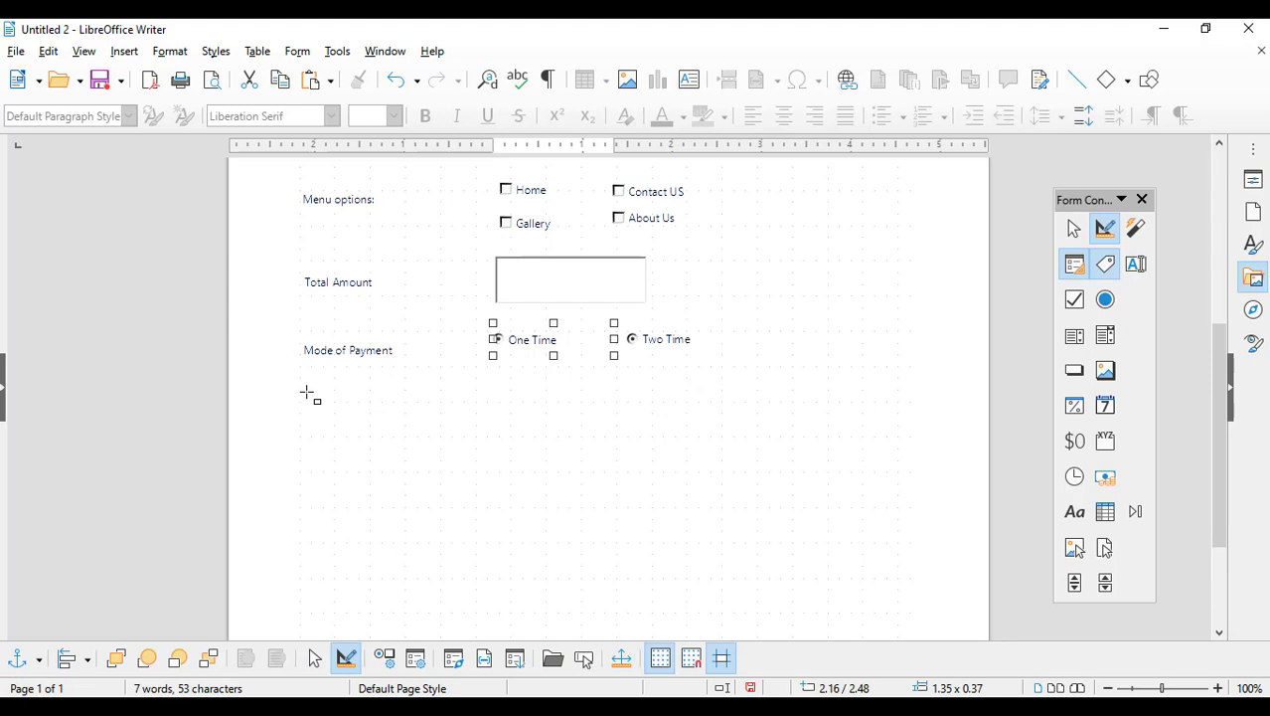
drag(306, 391, 416, 425)
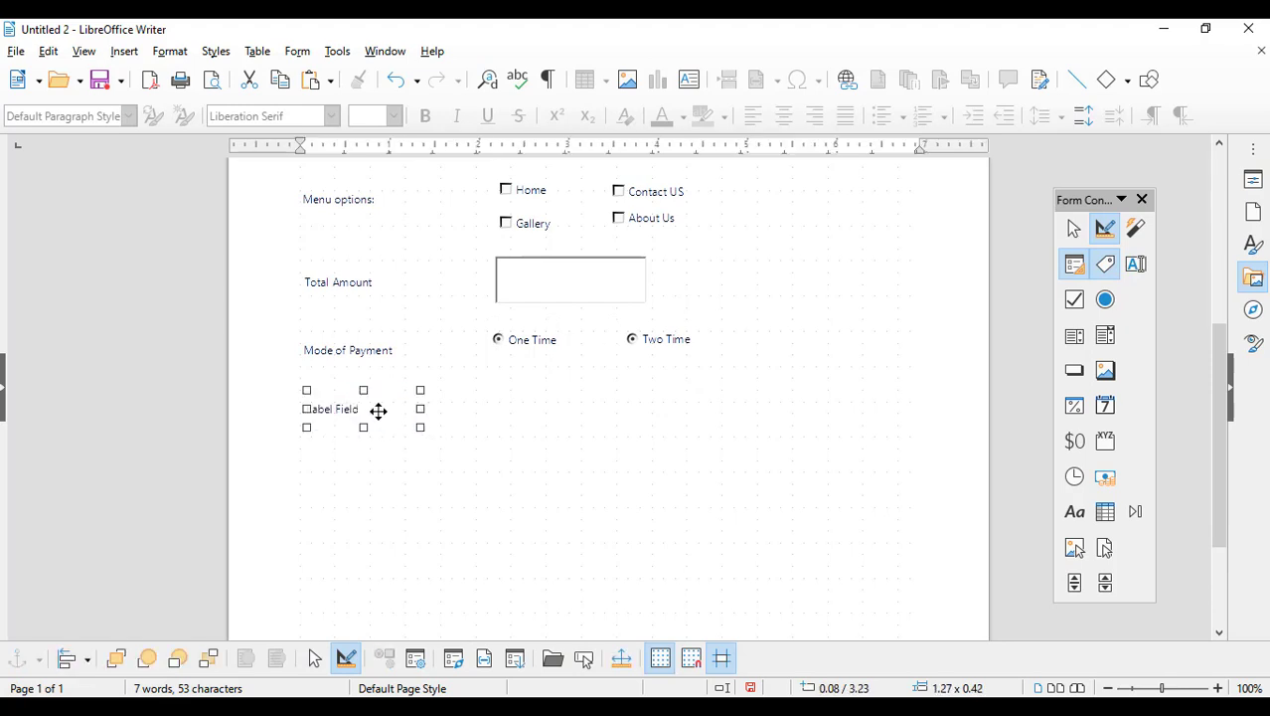
double_click(377, 410)
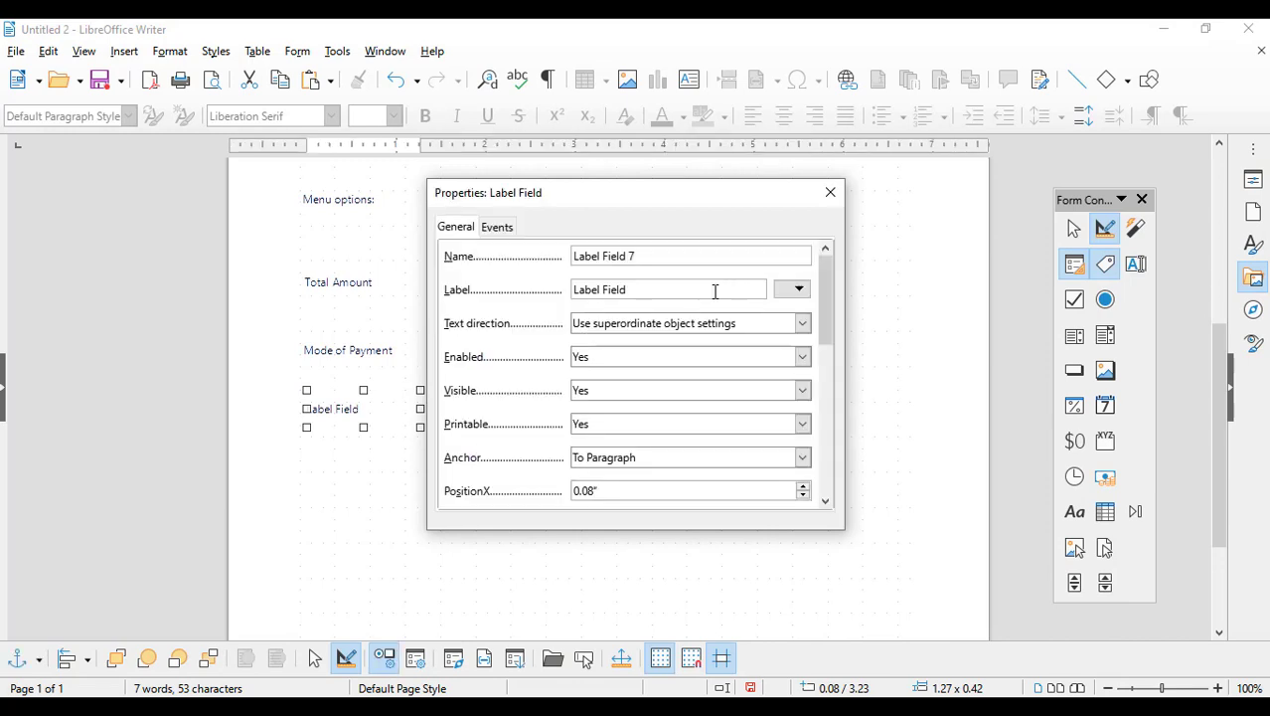
text(Short Note)
click(830, 192)
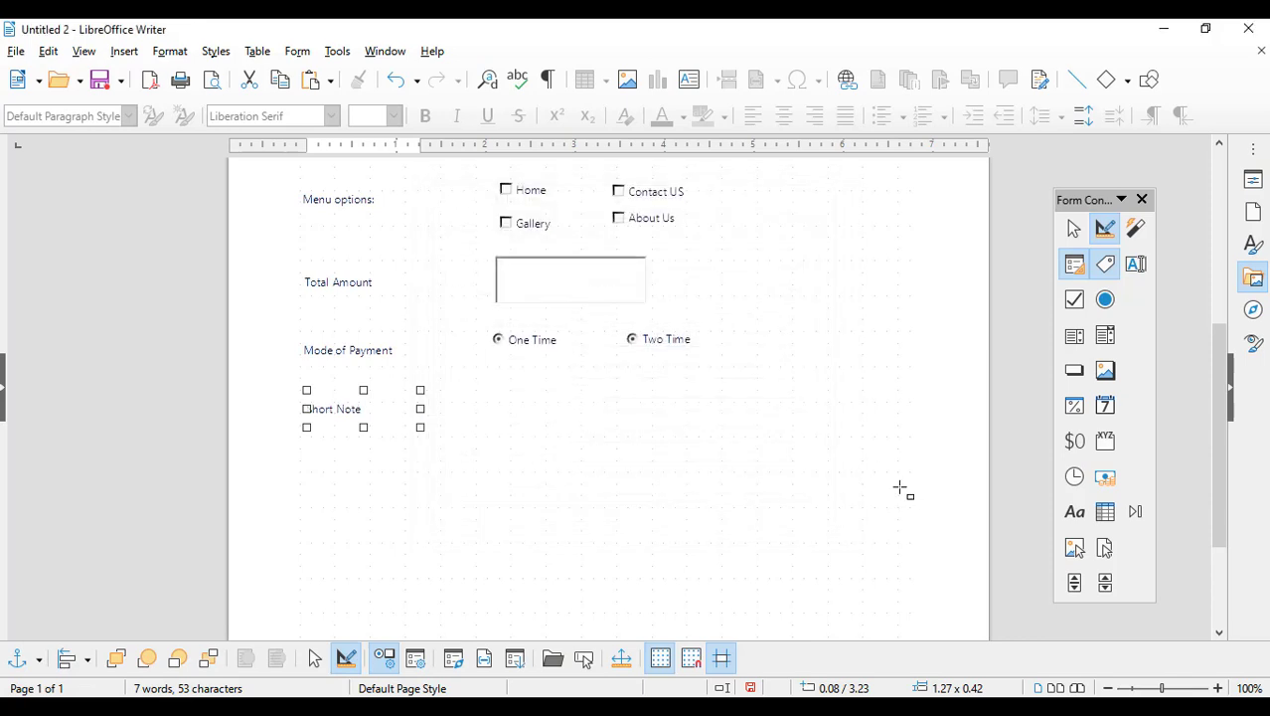
Step: Draw a large text box beside Short Note and set its text type to Multi-line
click(1136, 265)
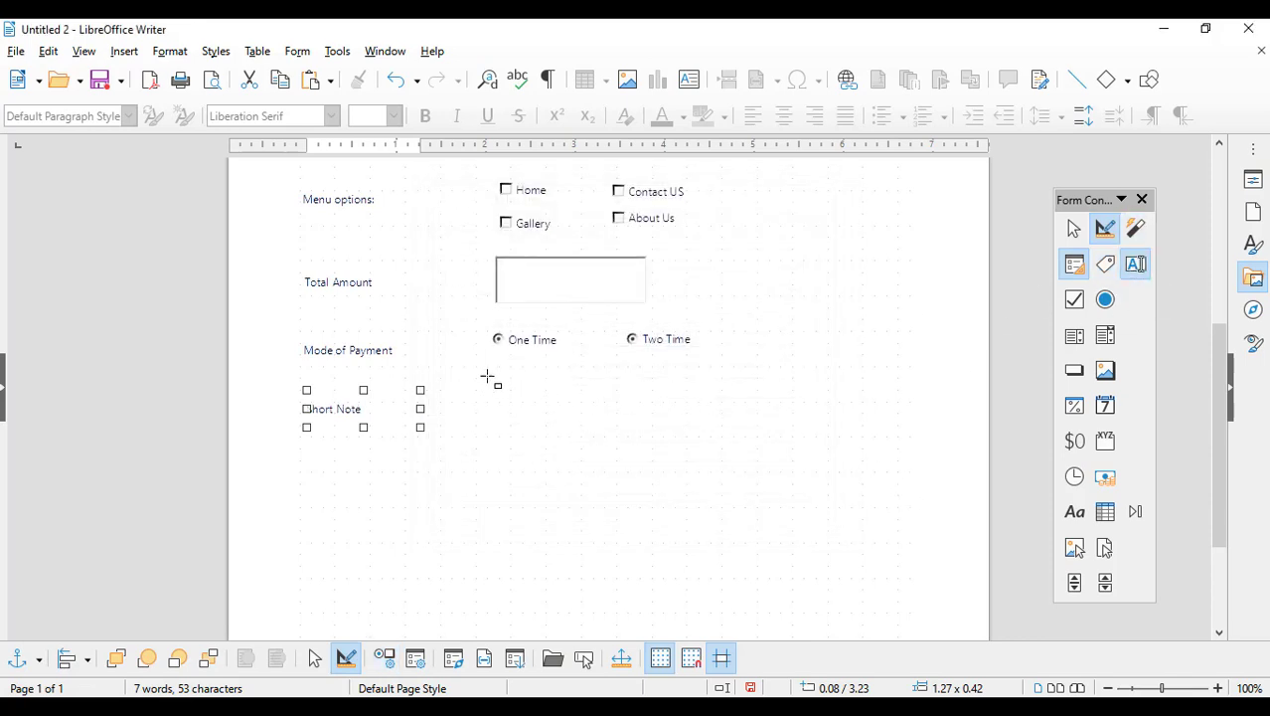
drag(486, 369, 855, 493)
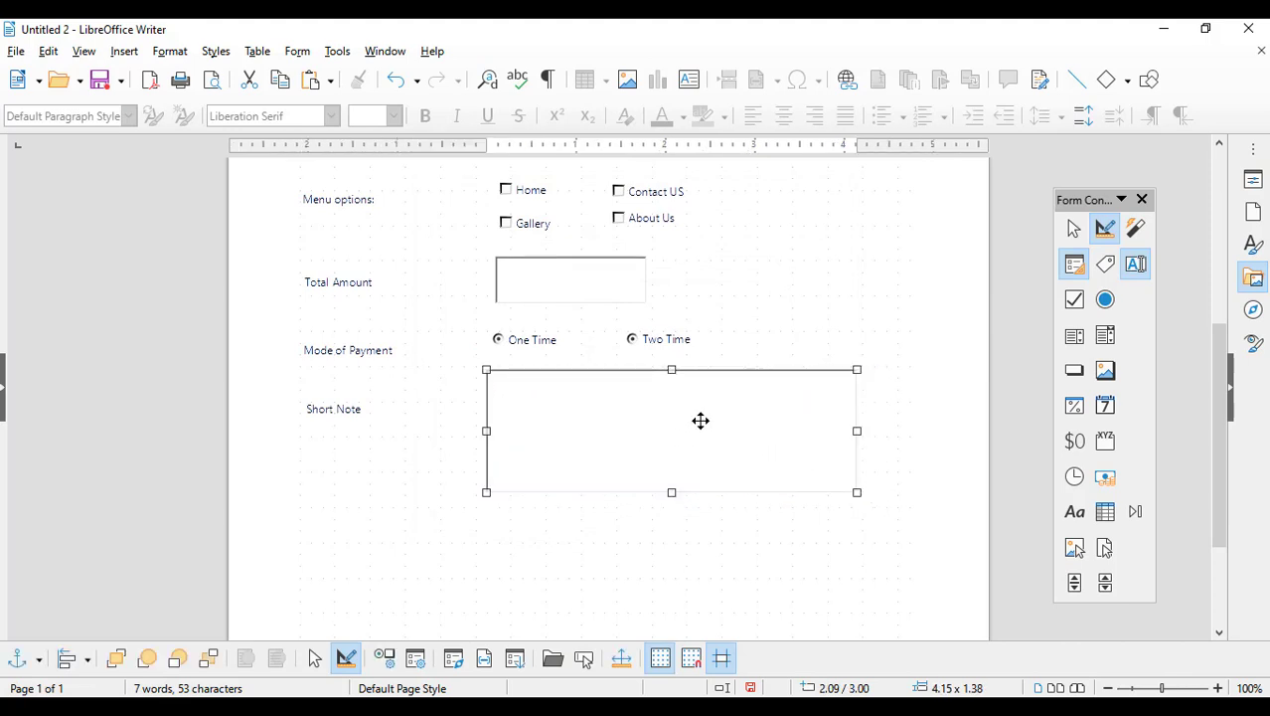
double_click(701, 420)
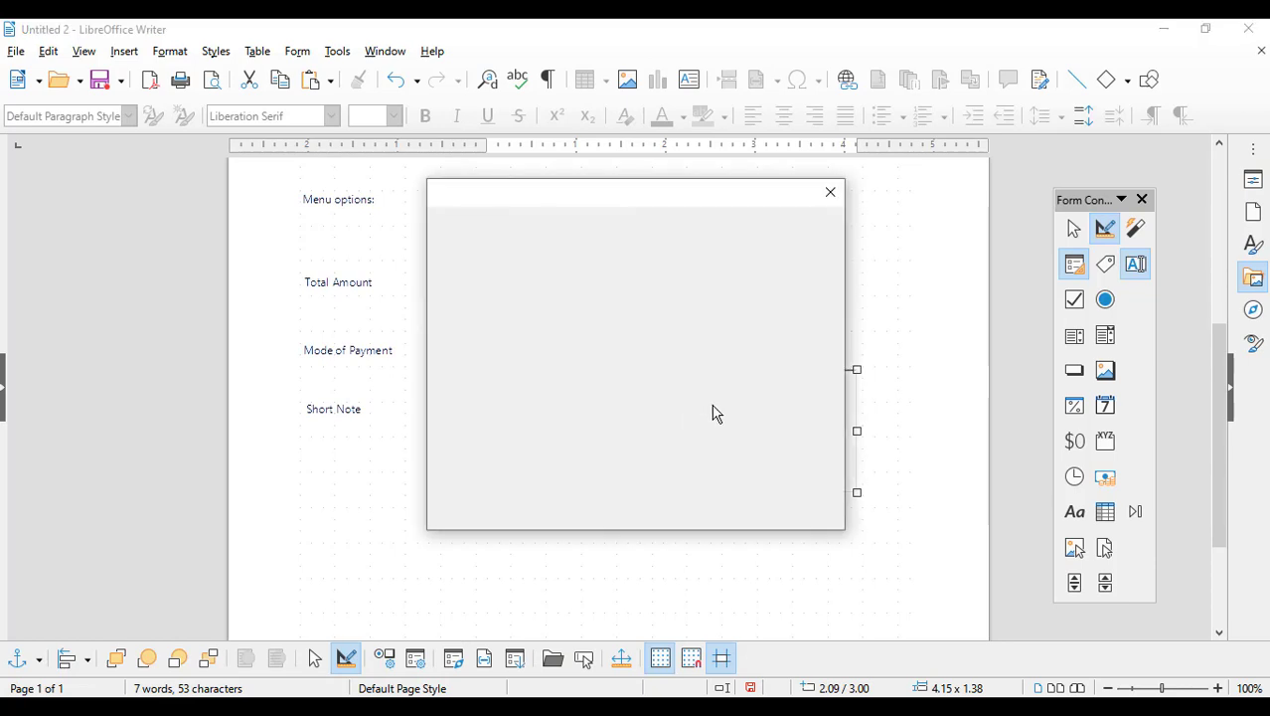
drag(831, 272, 823, 433)
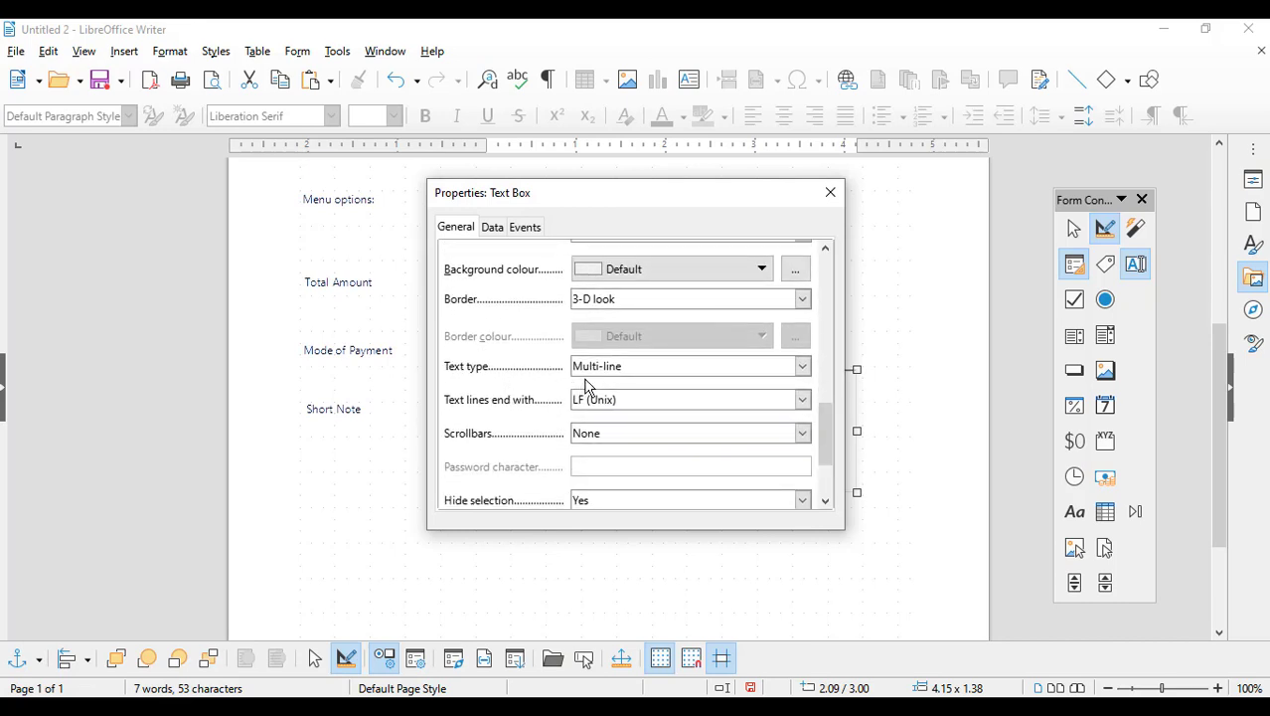
click(656, 368)
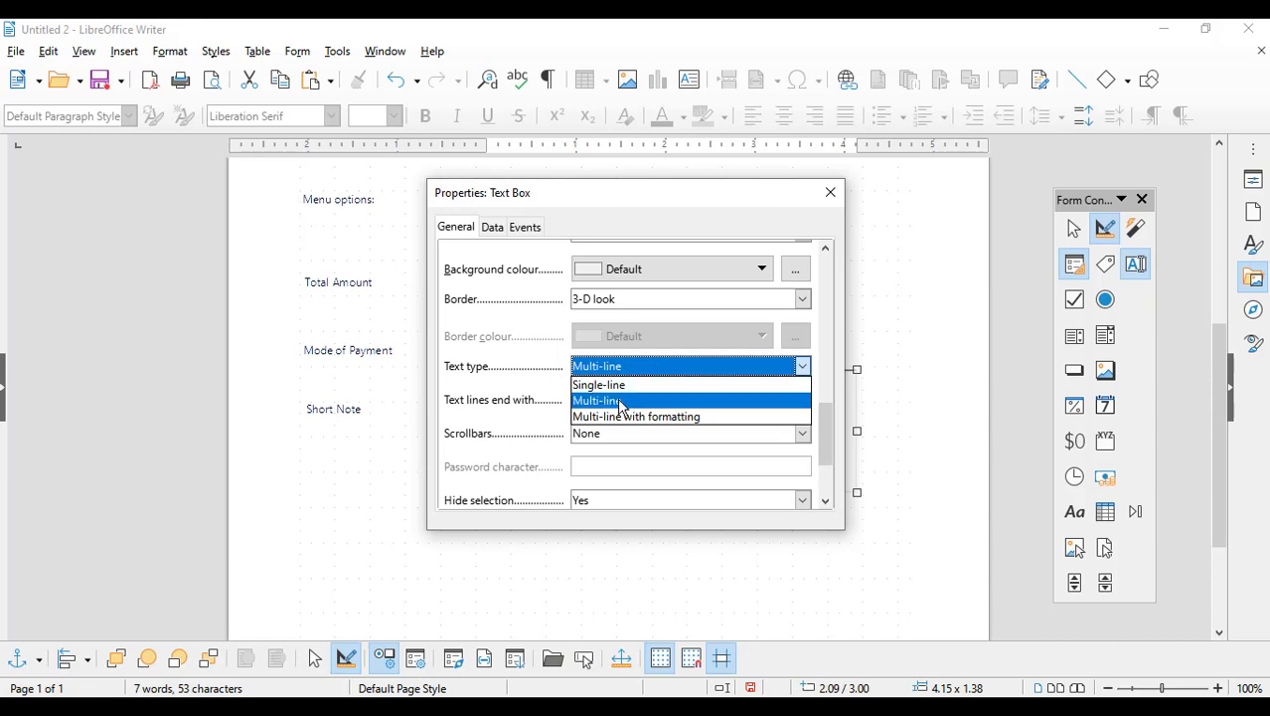
click(618, 401)
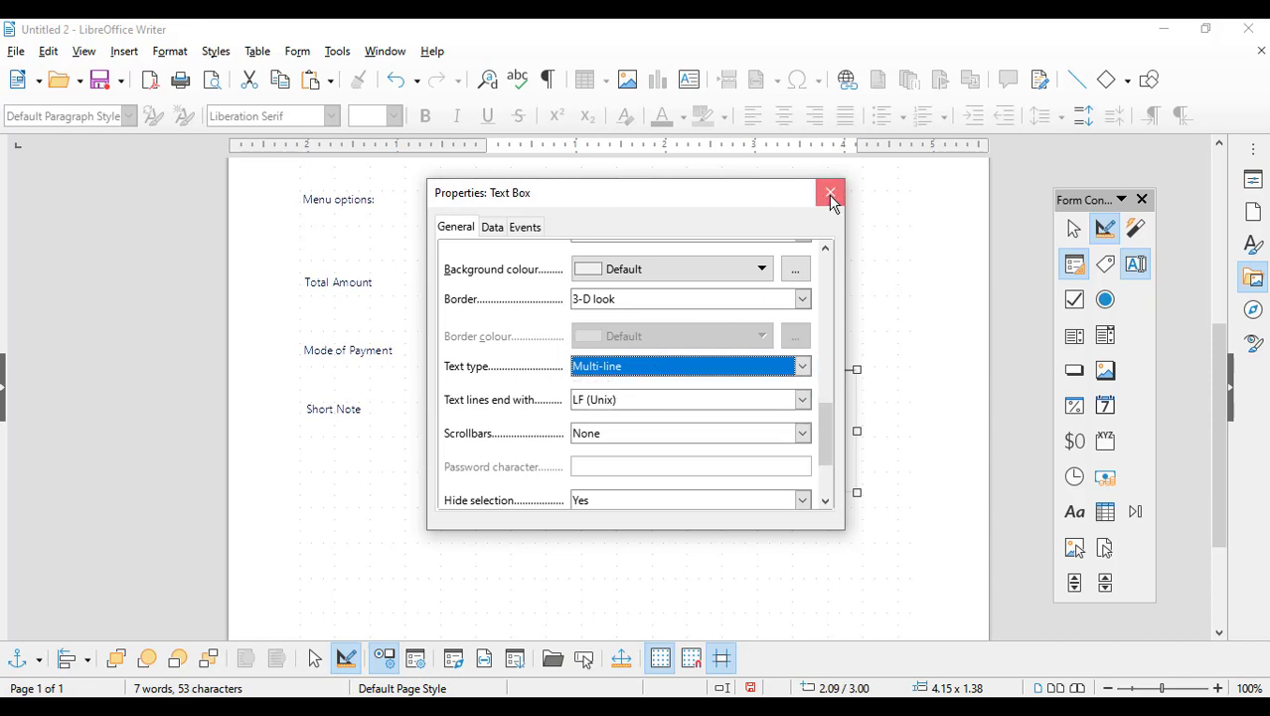
click(831, 193)
scroll(894, 429, down, 3)
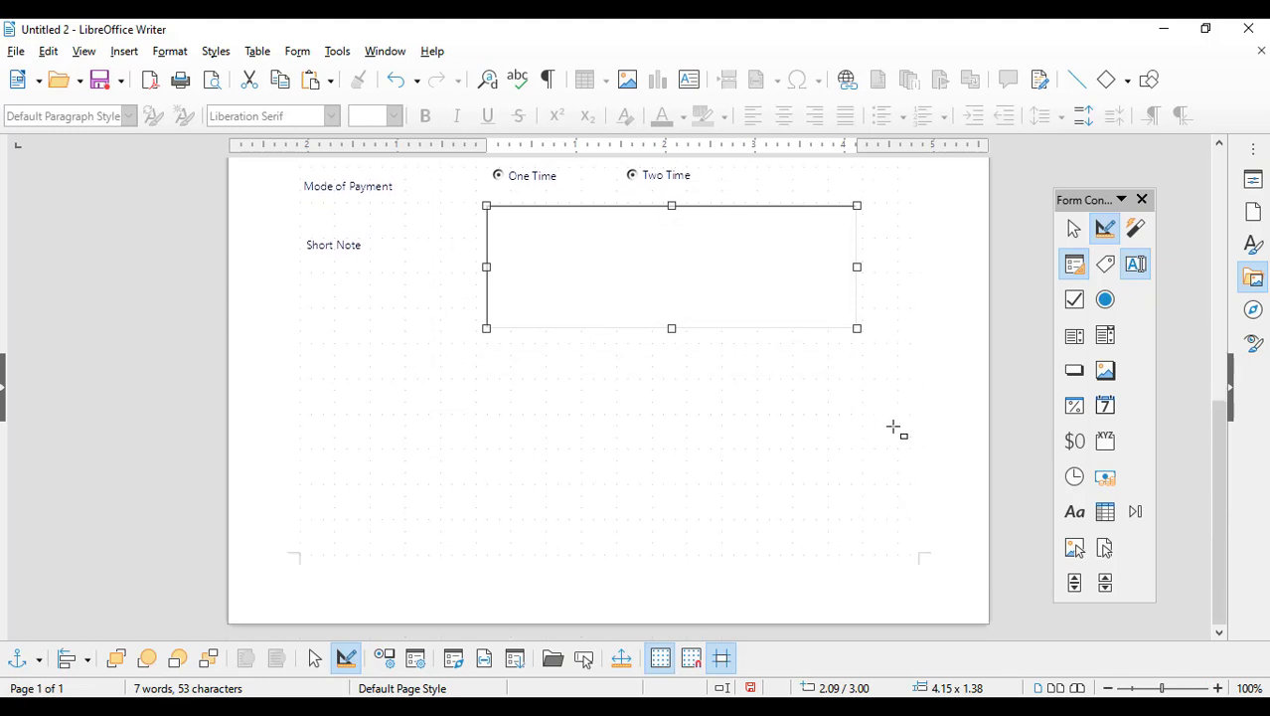
Step: Add a label with an empty caption below the Short Note box as a signature line
click(1105, 263)
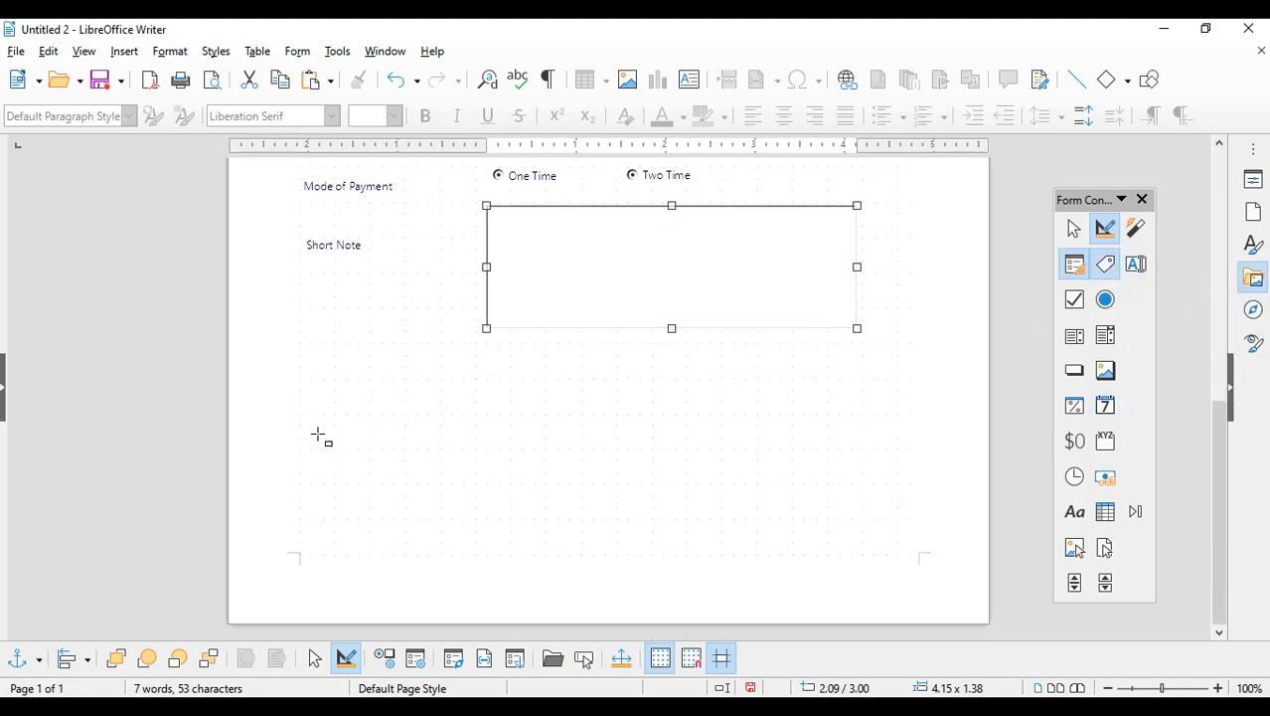
drag(318, 435, 517, 487)
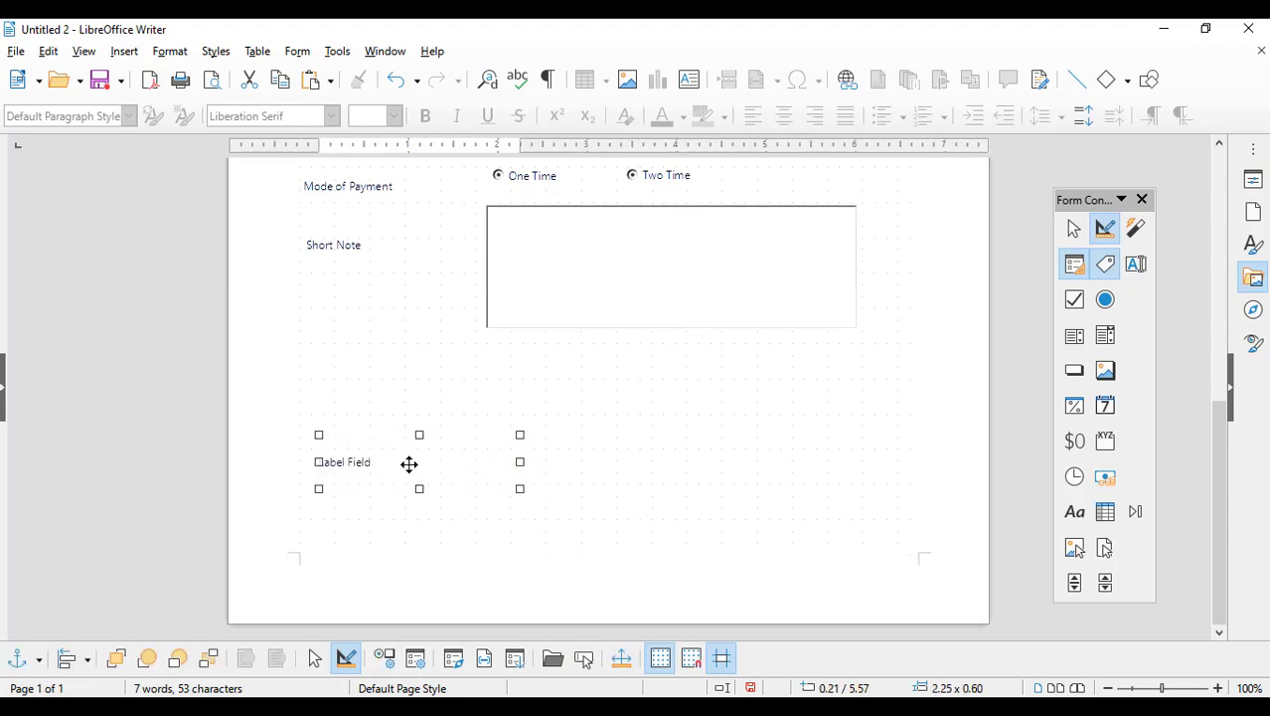
double_click(408, 464)
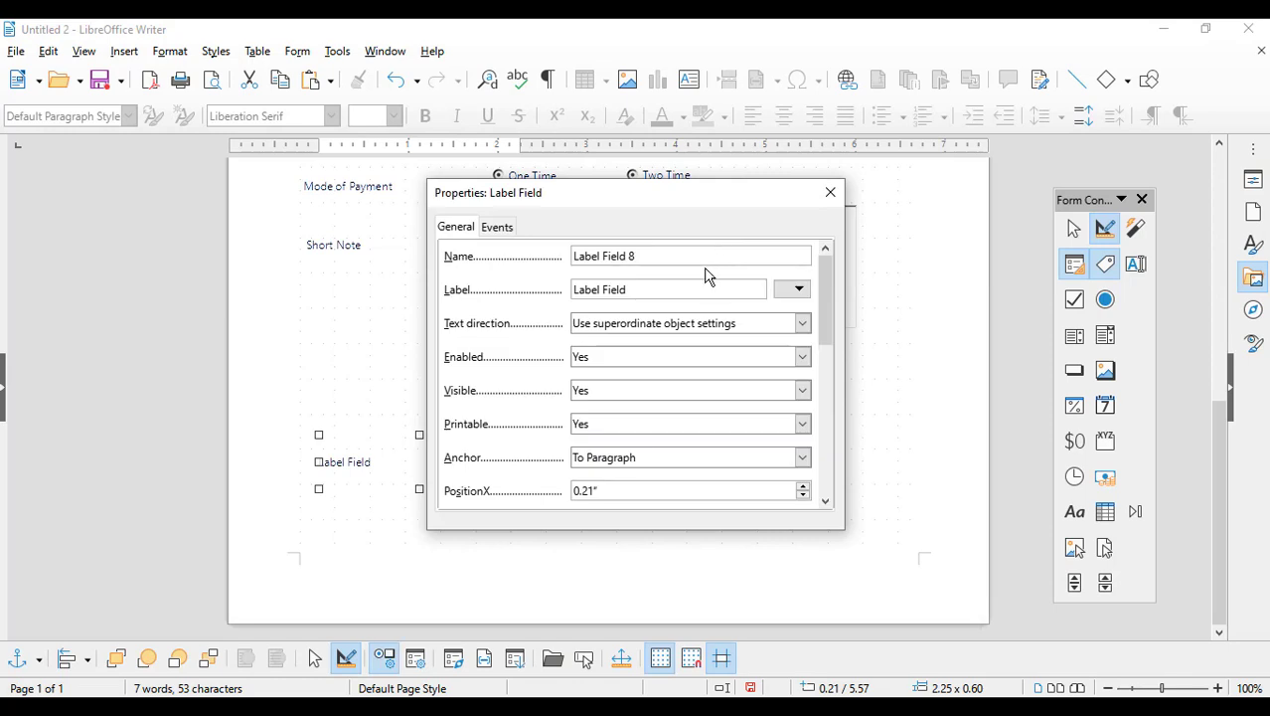
drag(448, 289, 401, 288)
key(BackSpace)
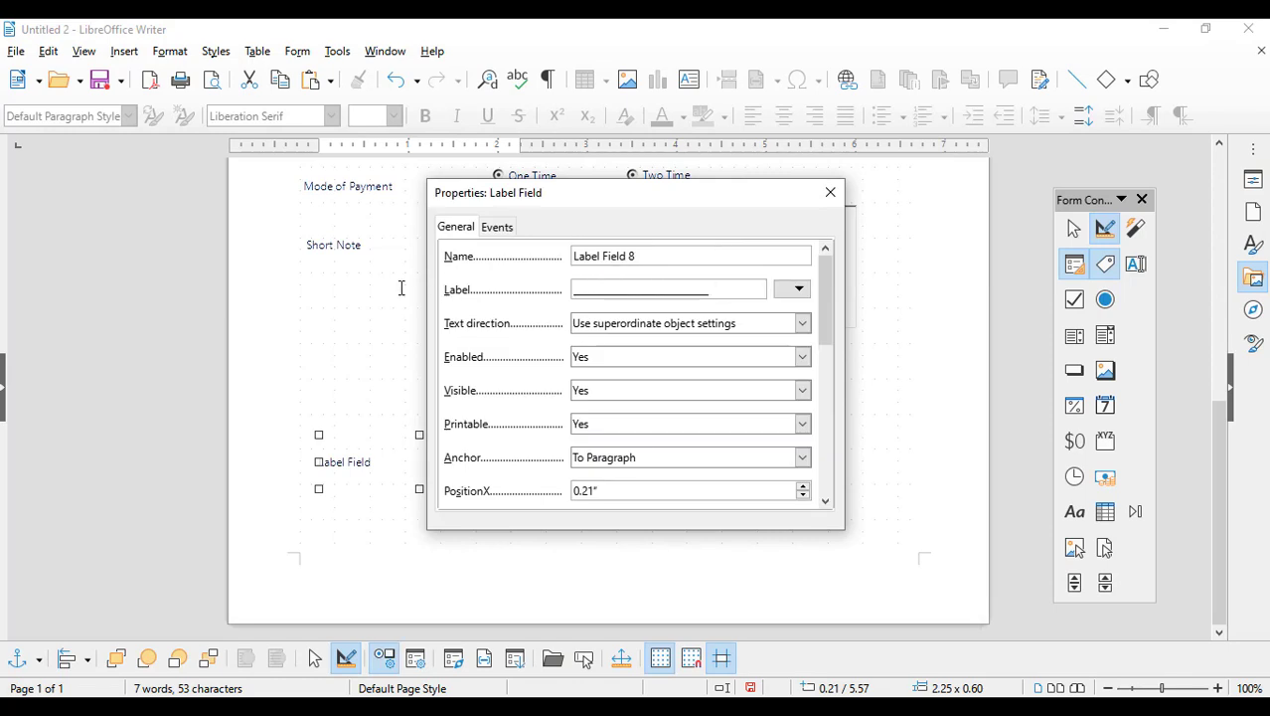
click(830, 192)
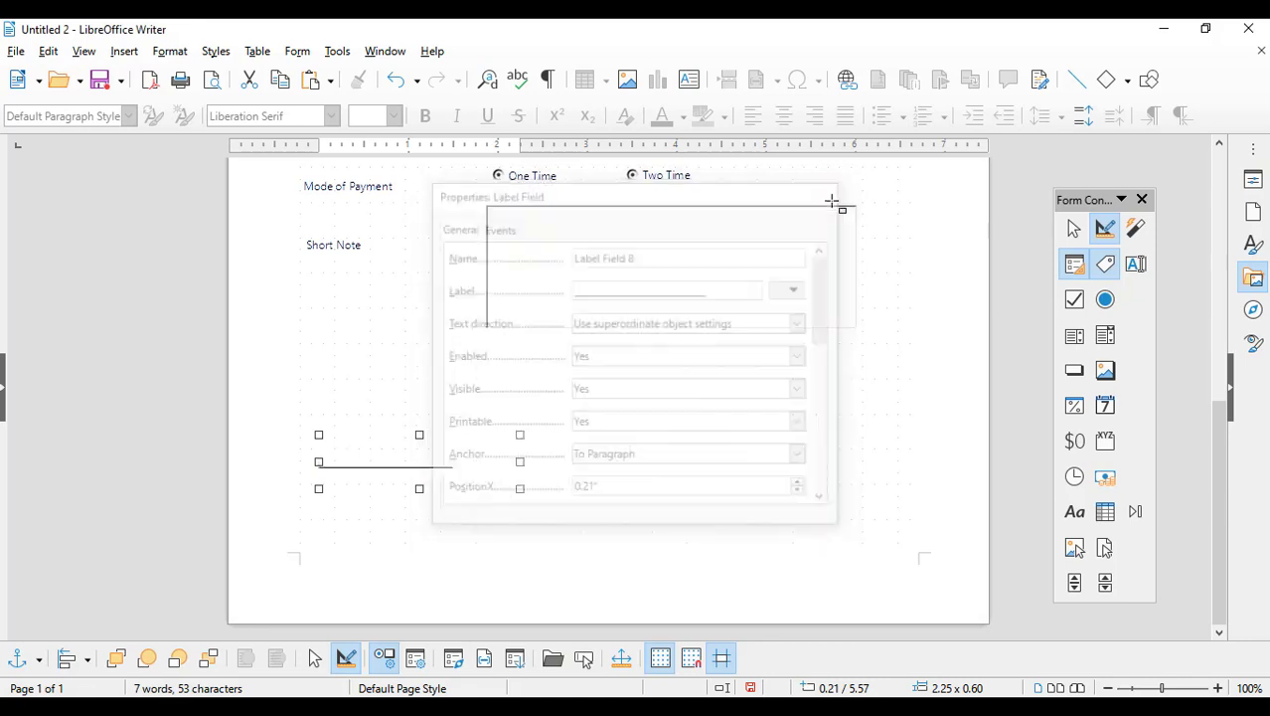
Step: Draw a small text box above the signature line, undoing an accidental move
click(1136, 264)
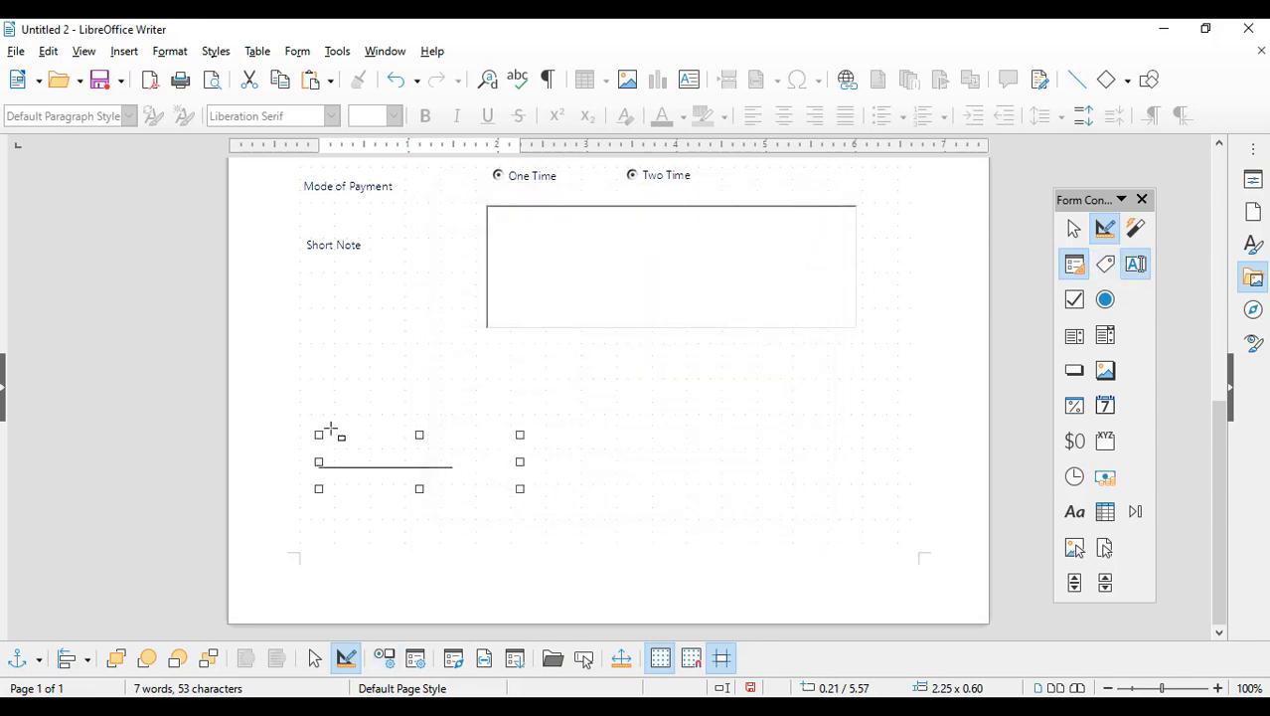
drag(321, 423, 402, 442)
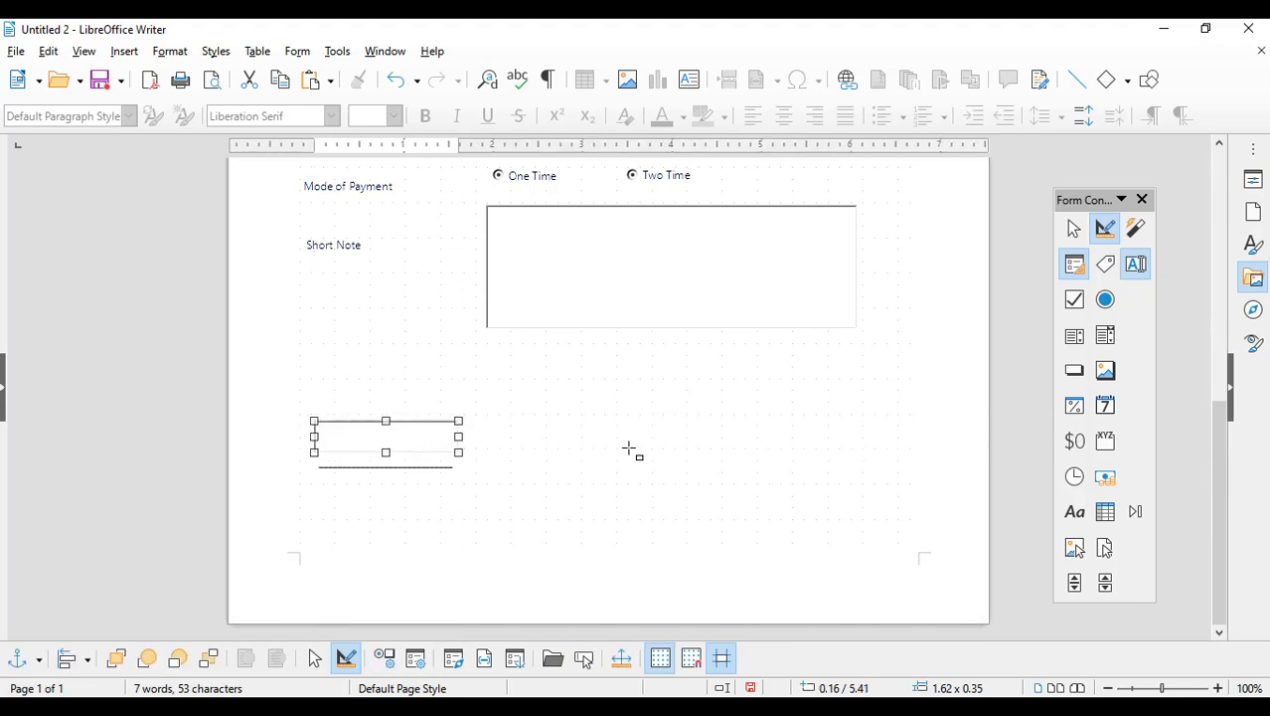
click(1106, 264)
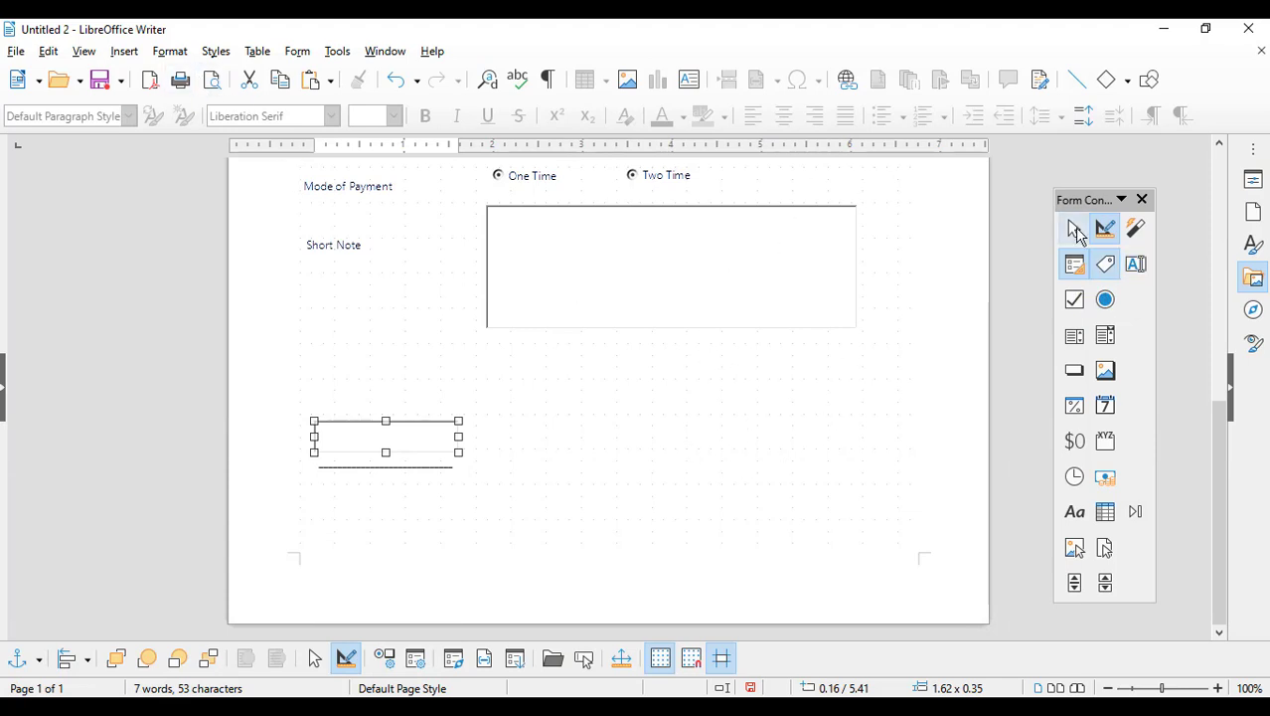
key(Escape)
mouse_move(489, 411)
mouse_down()
mouse_move(332, 460)
mouse_move(312, 487)
mouse_up()
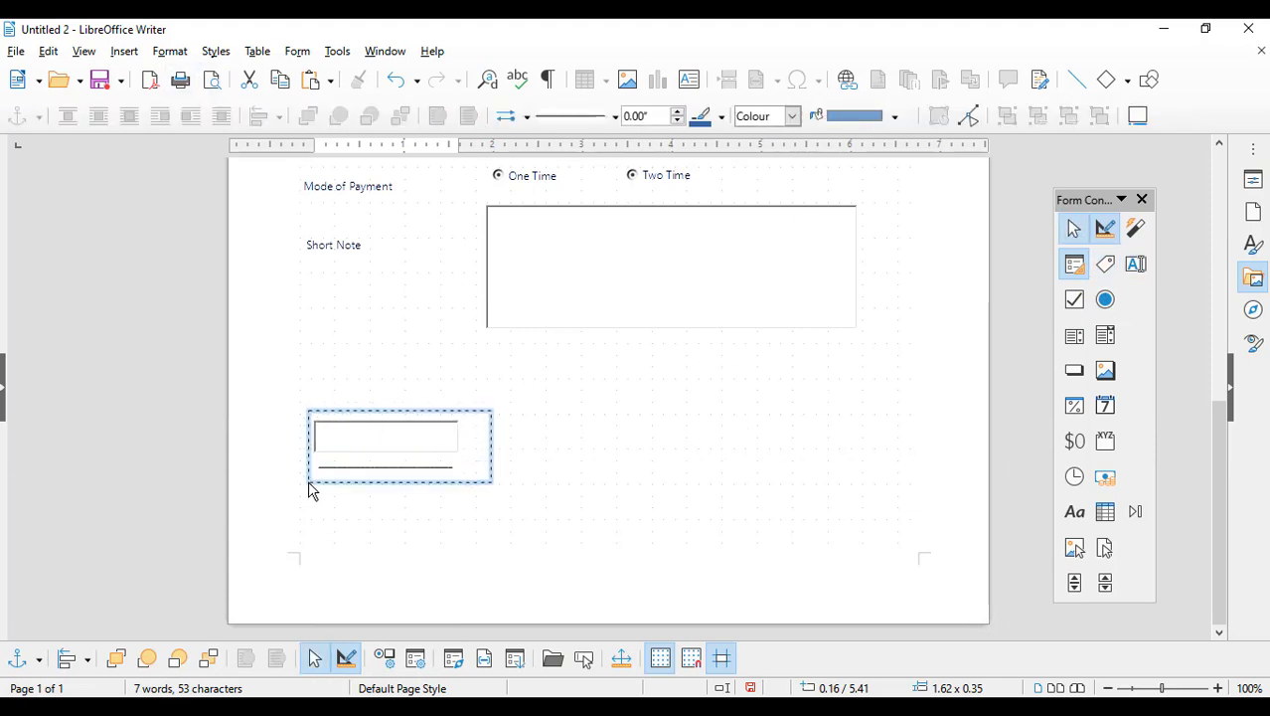
mouse_move(477, 502)
mouse_down()
mouse_move(300, 437)
mouse_move(277, 383)
mouse_move(313, 391)
mouse_up()
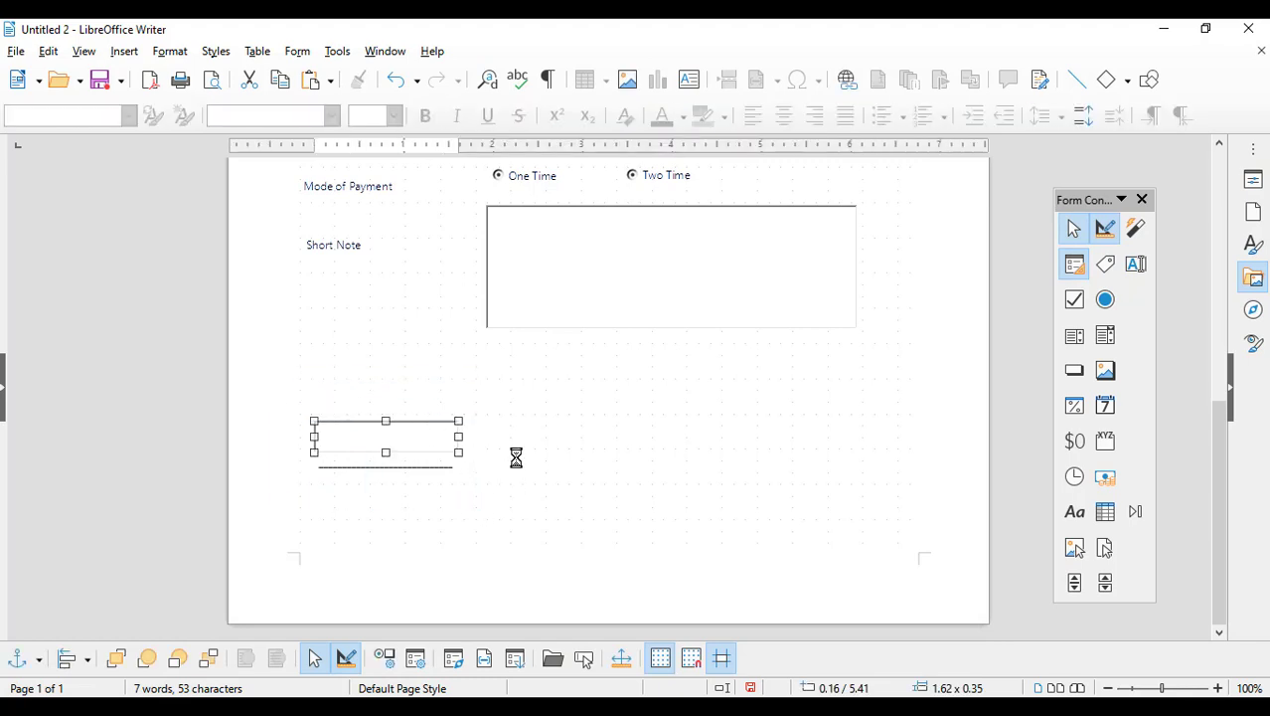
drag(440, 438, 862, 444)
key(ctrl+z)
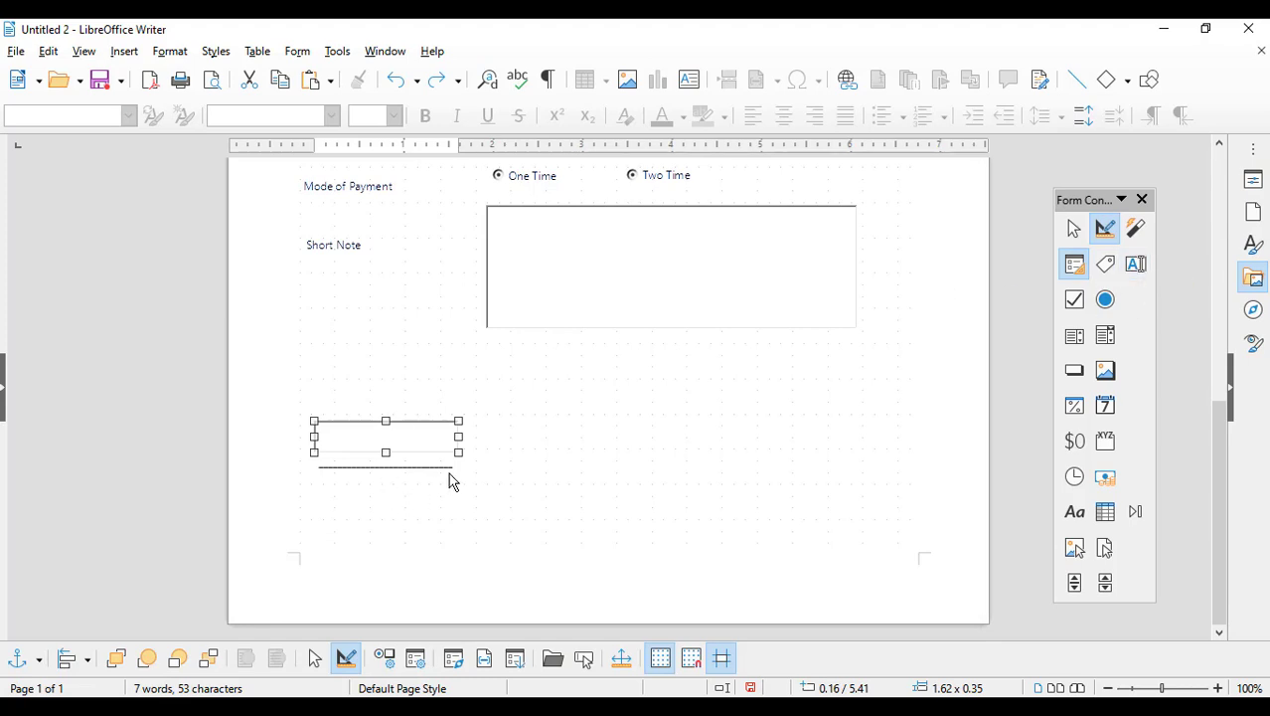
Step: Add the label 'I agree with above information is correct.' and draw a check box left of it
click(1074, 299)
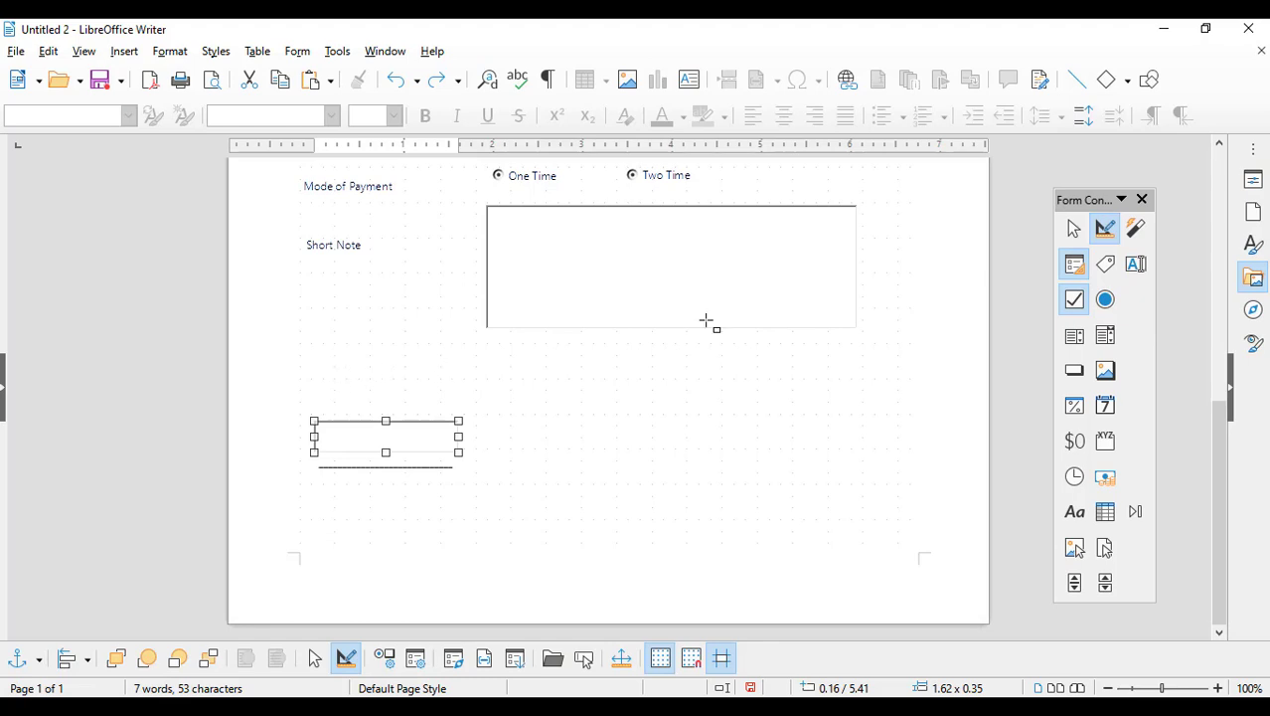
click(1104, 265)
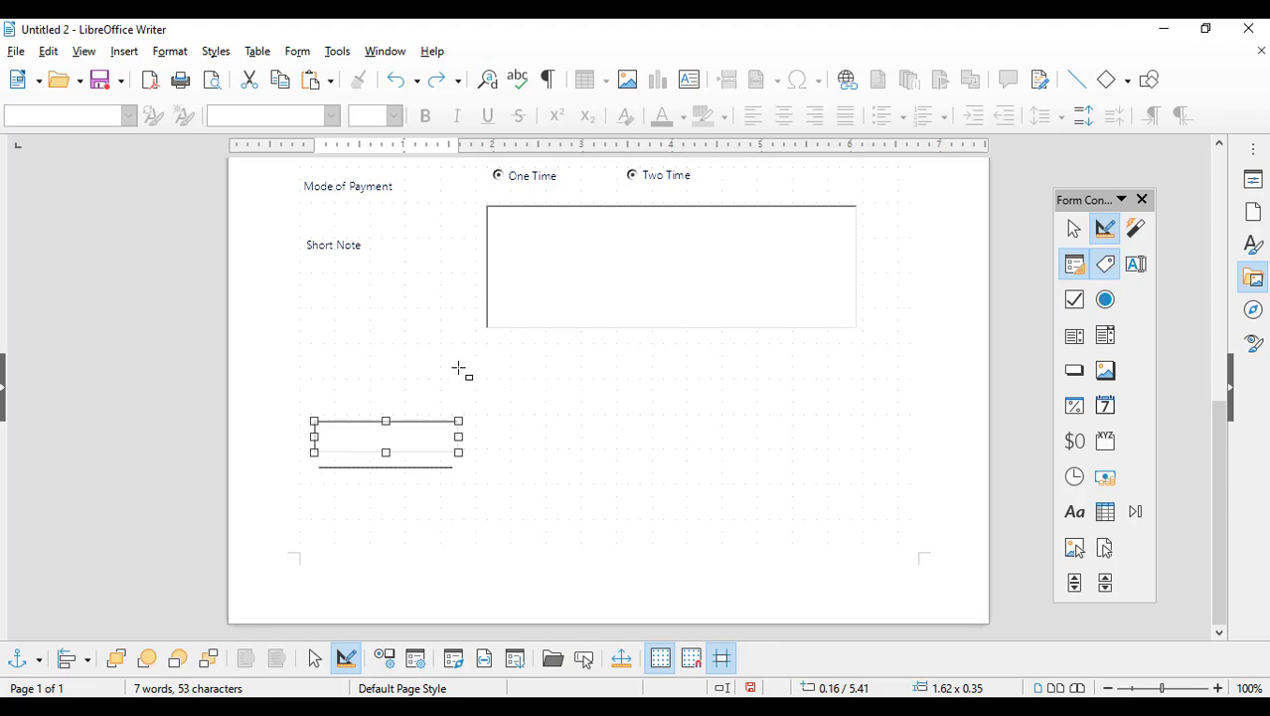
drag(445, 360, 817, 413)
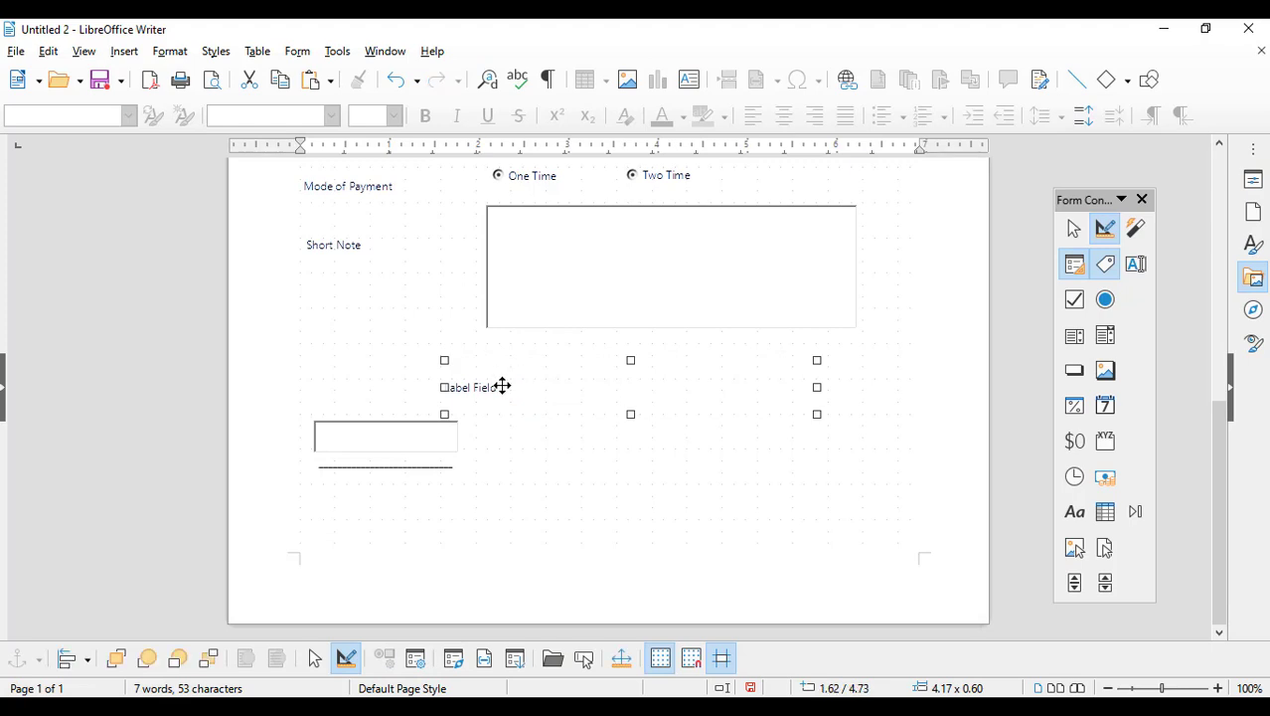
double_click(502, 394)
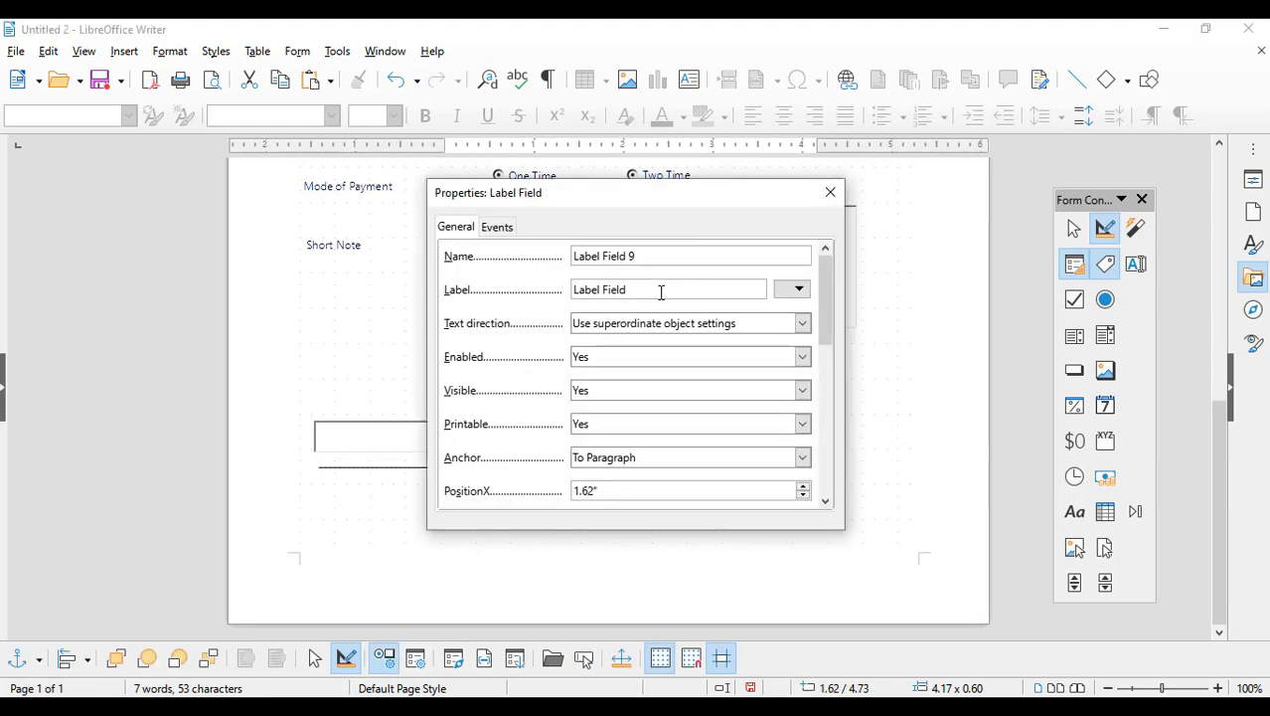
drag(646, 290, 495, 298)
key(BackSpace)
text(ect.)
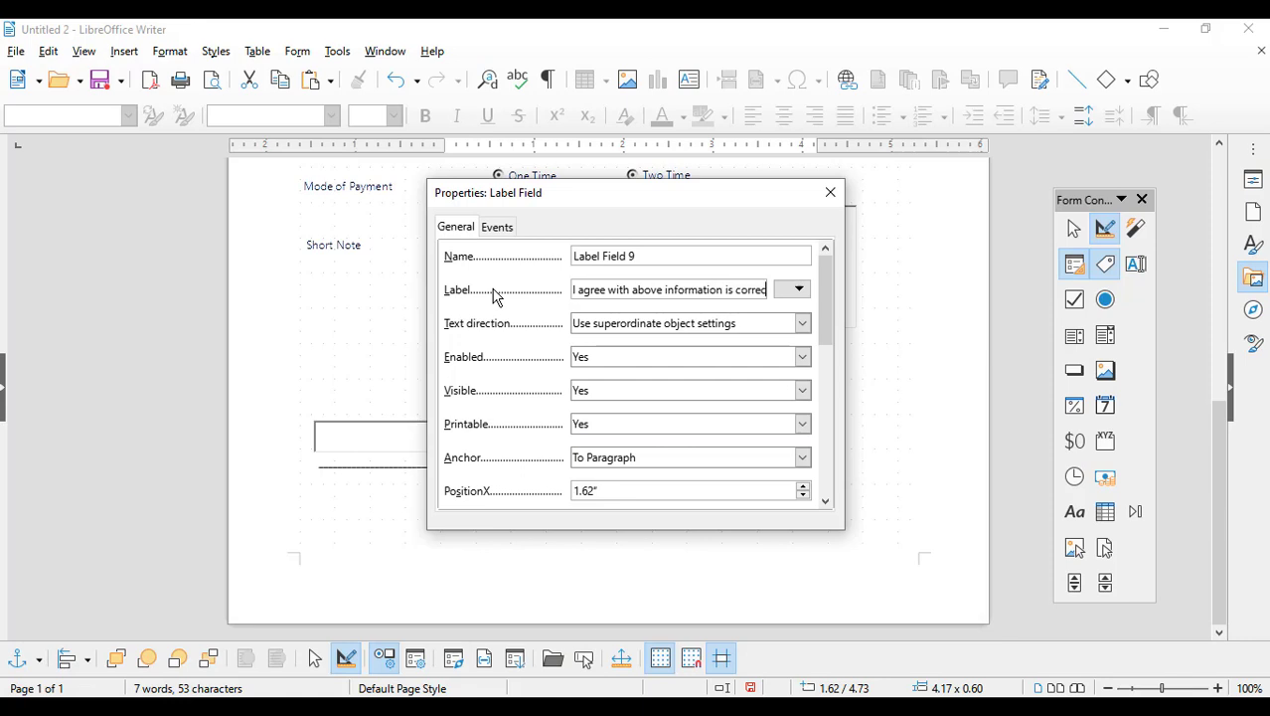
click(829, 194)
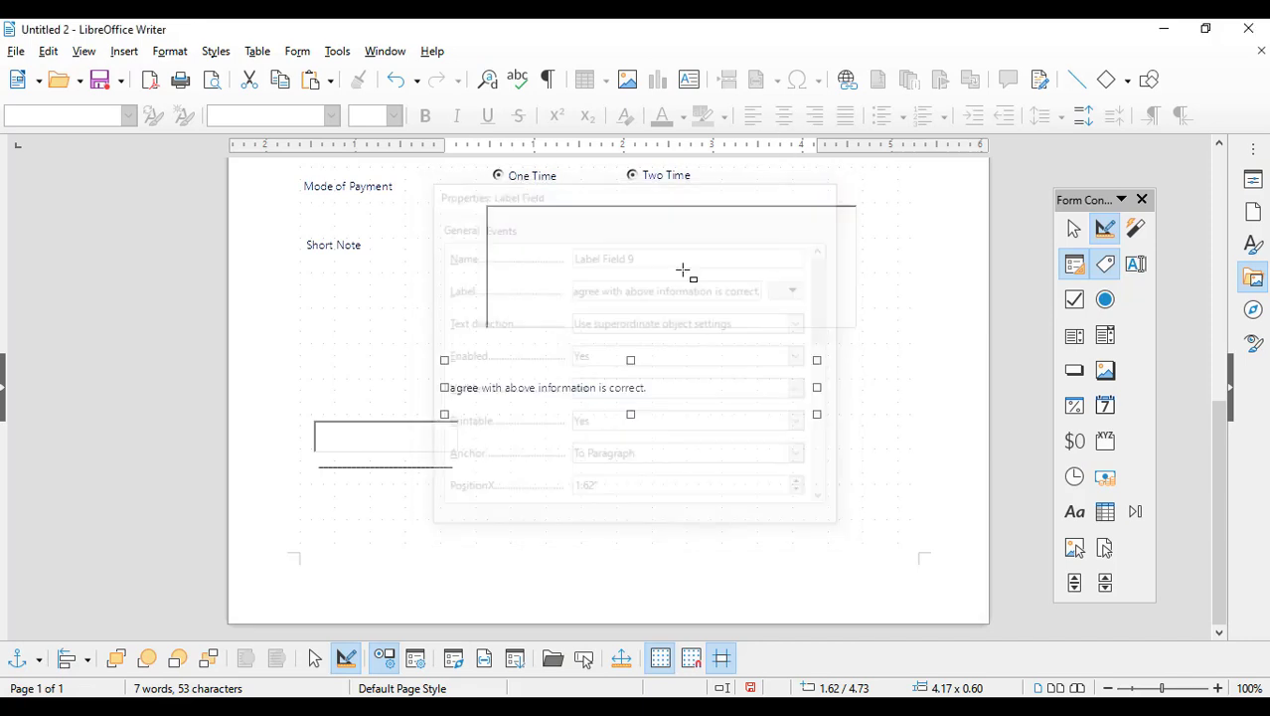
click(1076, 300)
drag(390, 384, 434, 401)
Step: Clear the default caption from the new check box's Label property
double_click(417, 392)
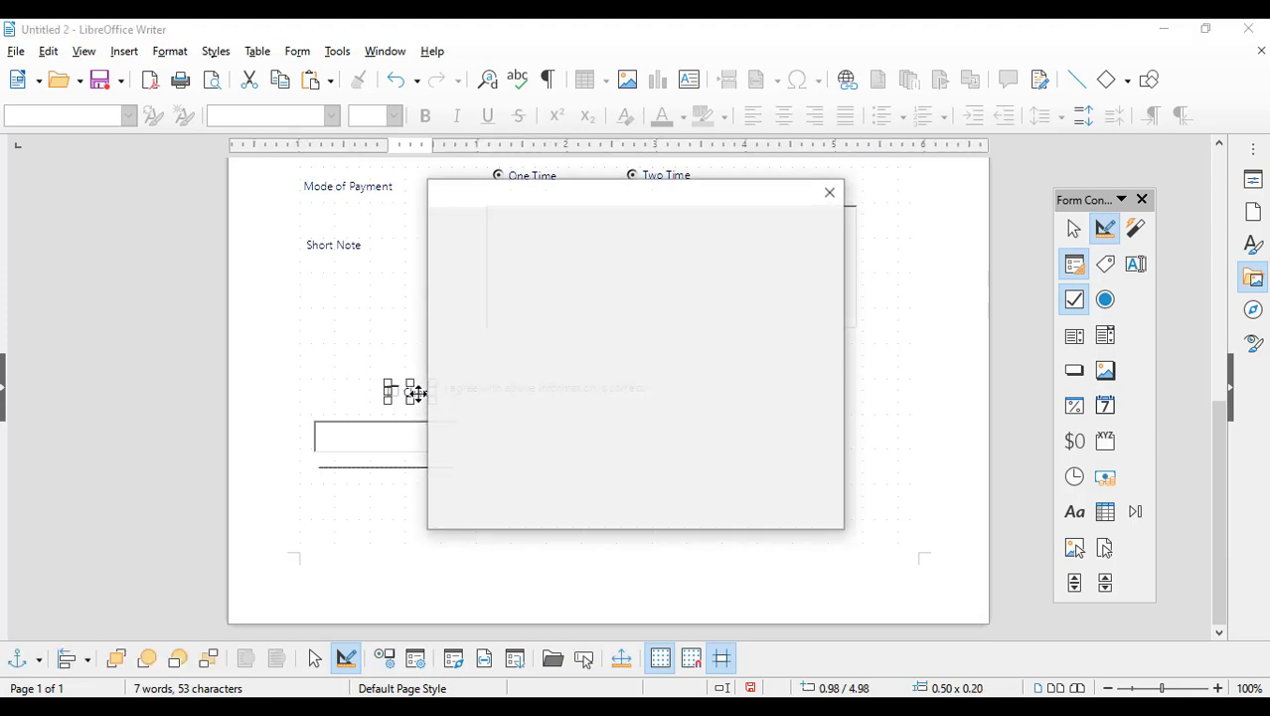
drag(663, 293, 480, 275)
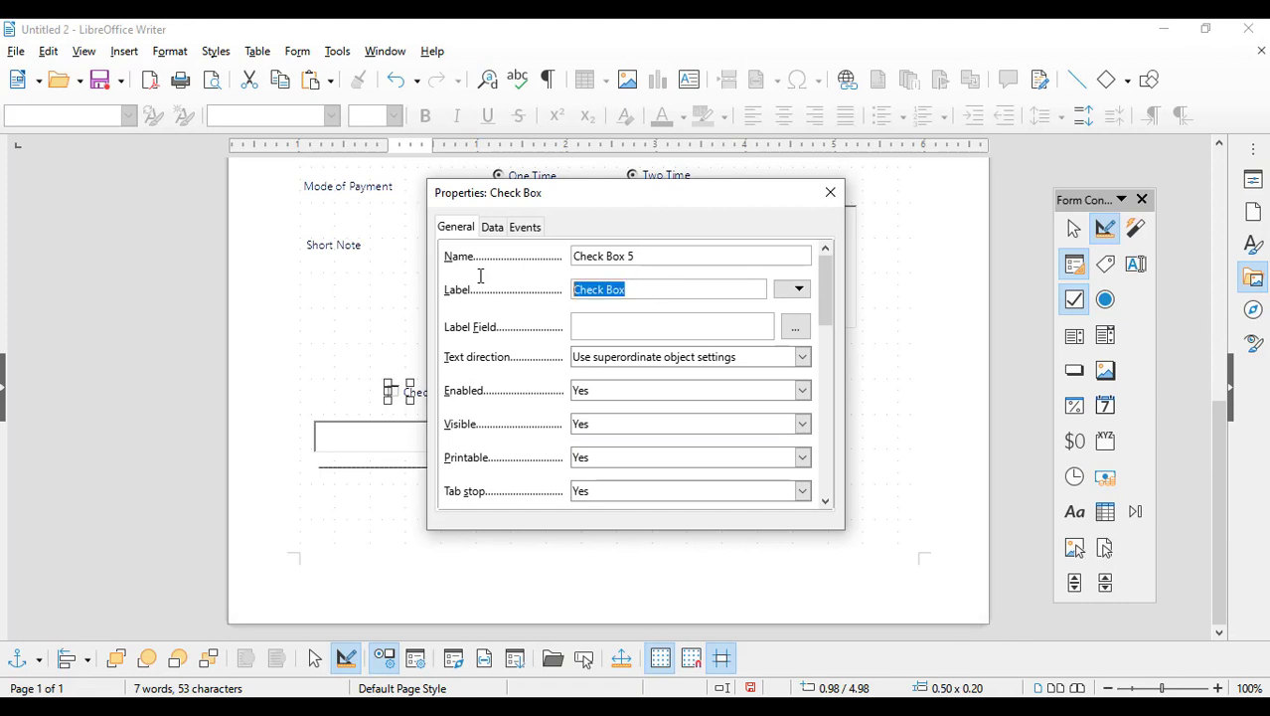
key(BackSpace)
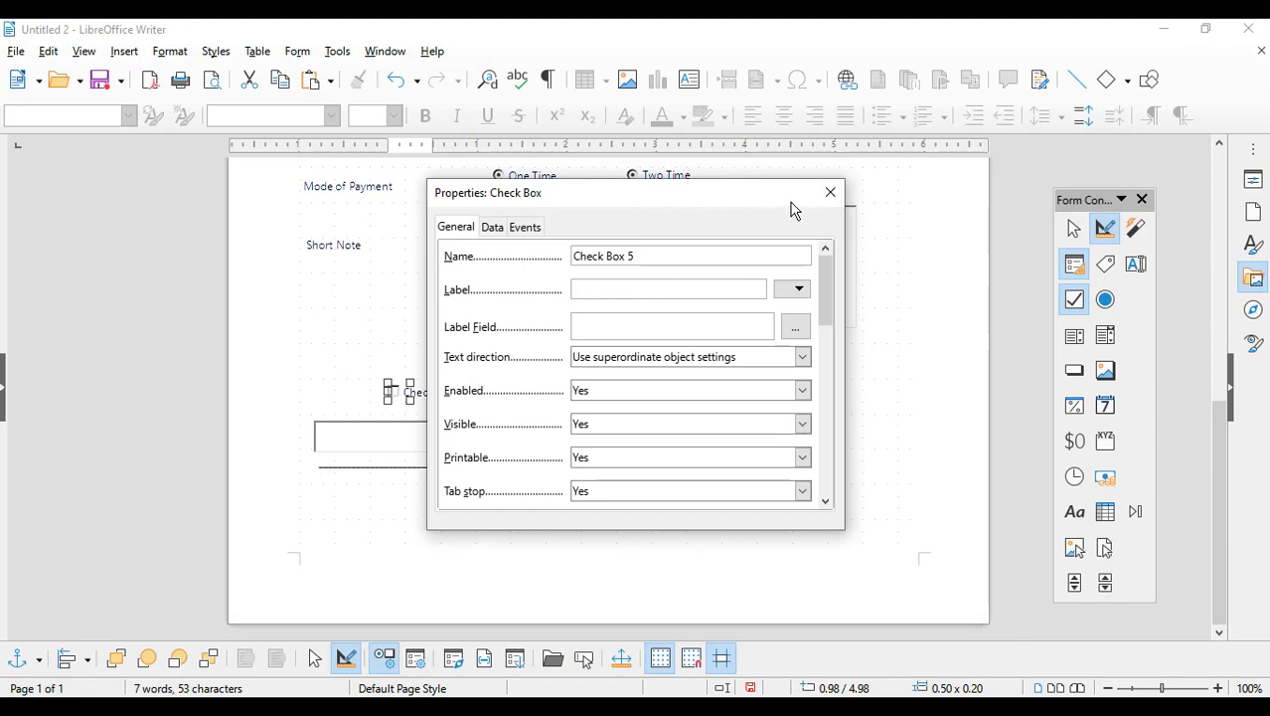
click(832, 195)
scroll(780, 509, up, 5)
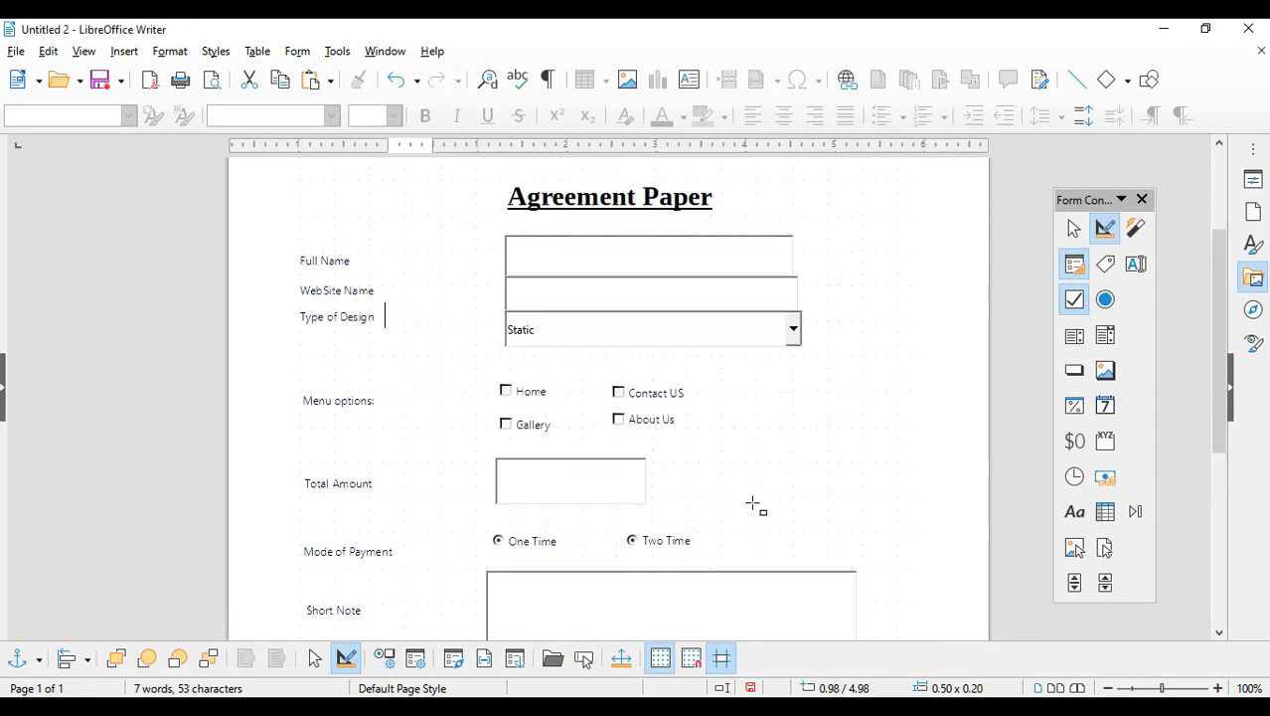
scroll(776, 474, down, 7)
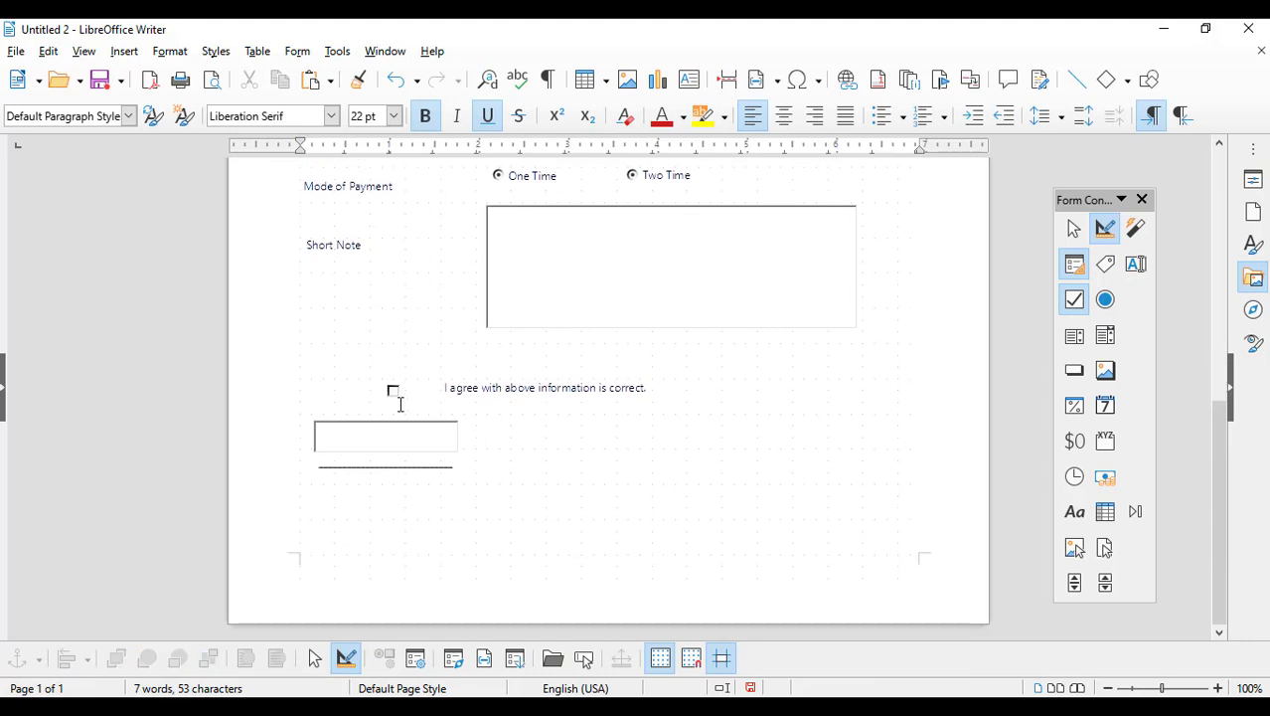
Step: Nudge the check box toward the agreement sentence and shift the text box and signature line toward centre
drag(392, 396, 408, 398)
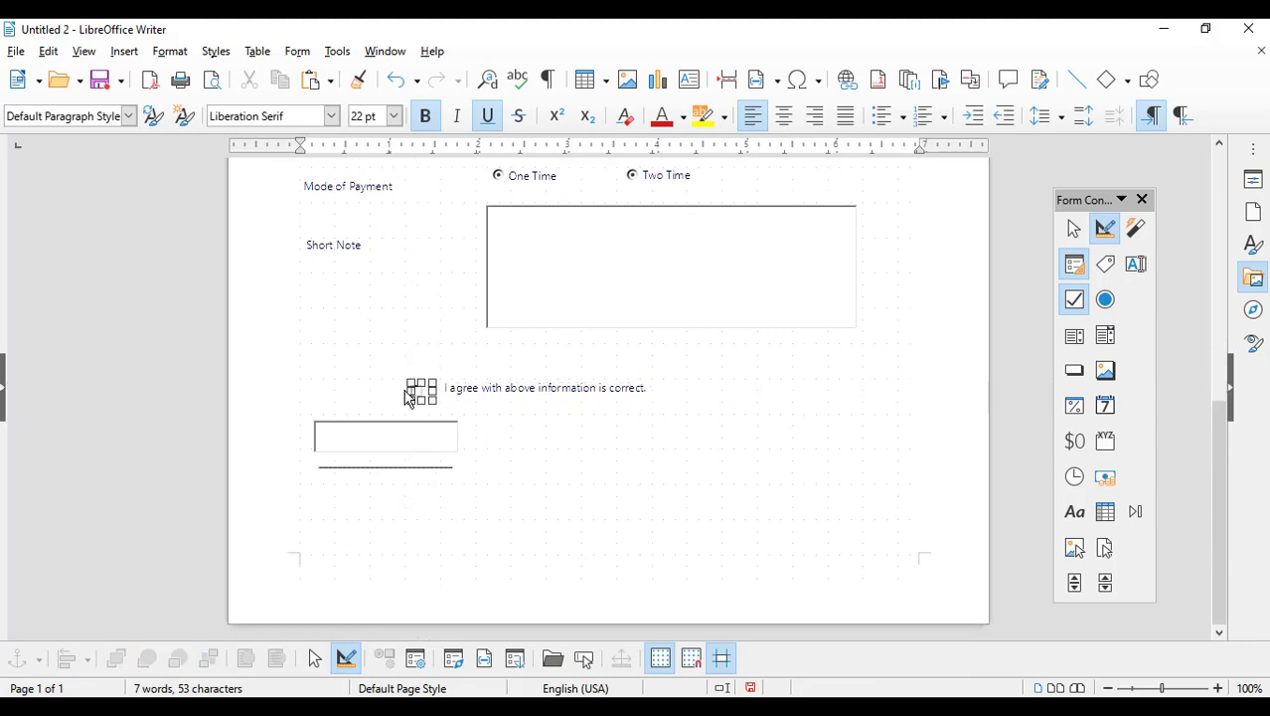
click(504, 441)
scroll(669, 479, up, 7)
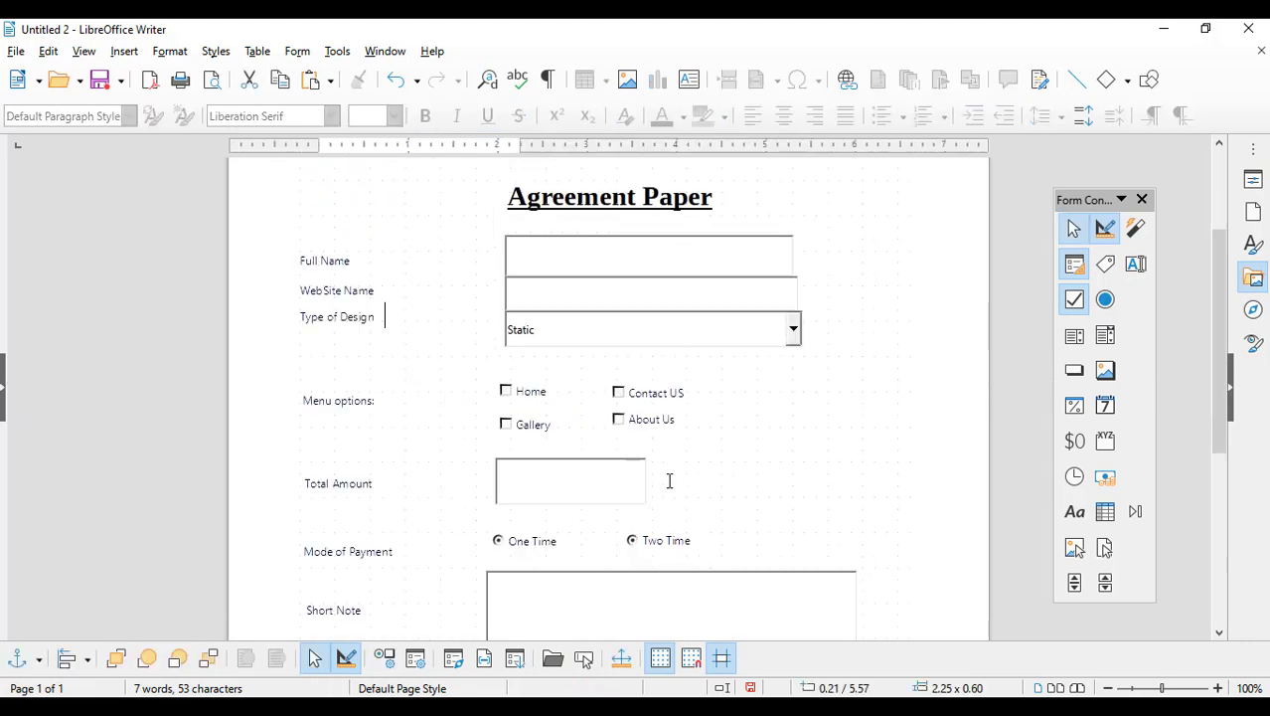
scroll(739, 449, down, 7)
click(410, 439)
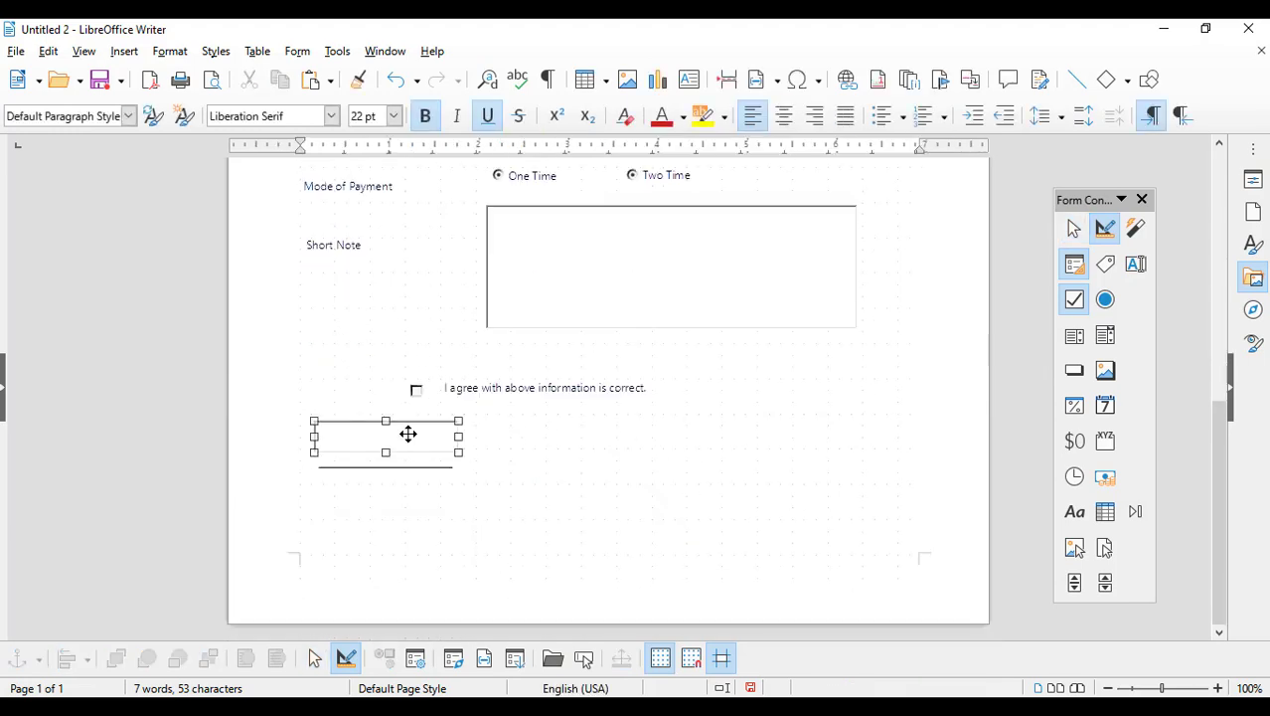
mouse_move(399, 431)
mouse_down()
mouse_move(732, 459)
mouse_move(481, 447)
mouse_up()
mouse_move(383, 464)
mouse_down()
mouse_move(496, 525)
mouse_move(536, 496)
mouse_up()
Step: Align the text box directly above the signature line, then test it outside design mode
scroll(750, 454, up, 7)
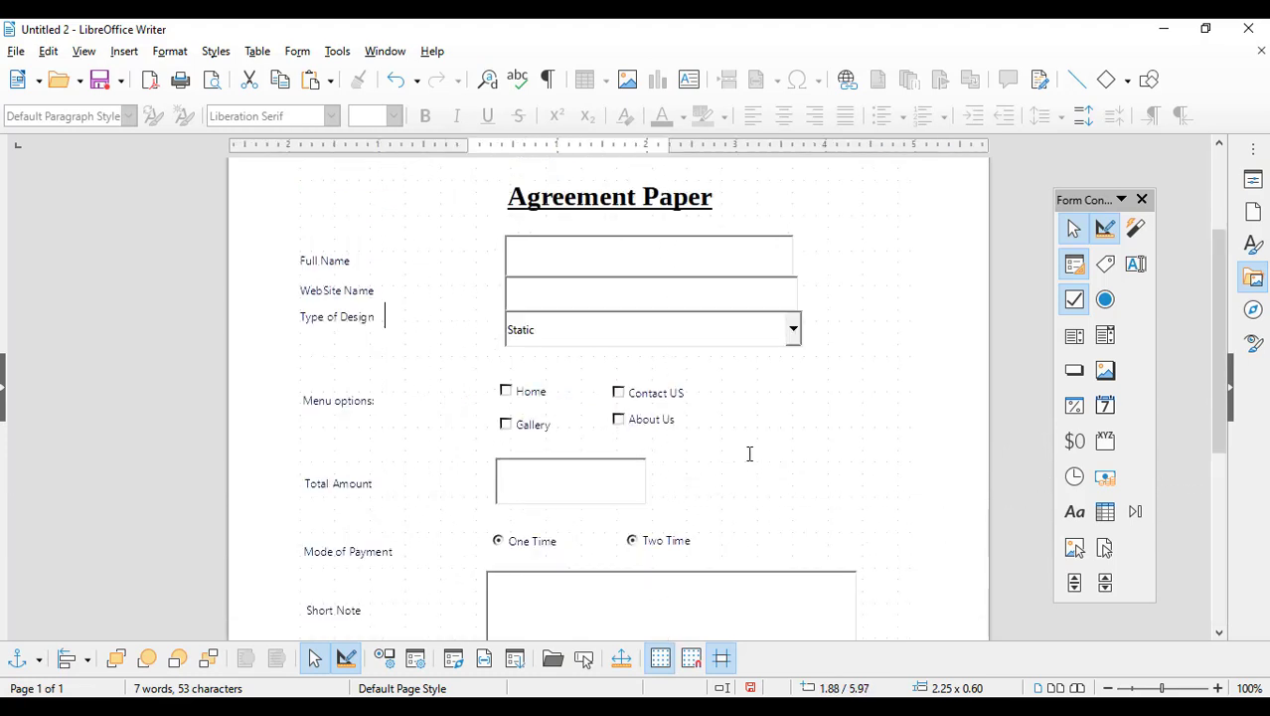
click(780, 451)
scroll(781, 450, down, 7)
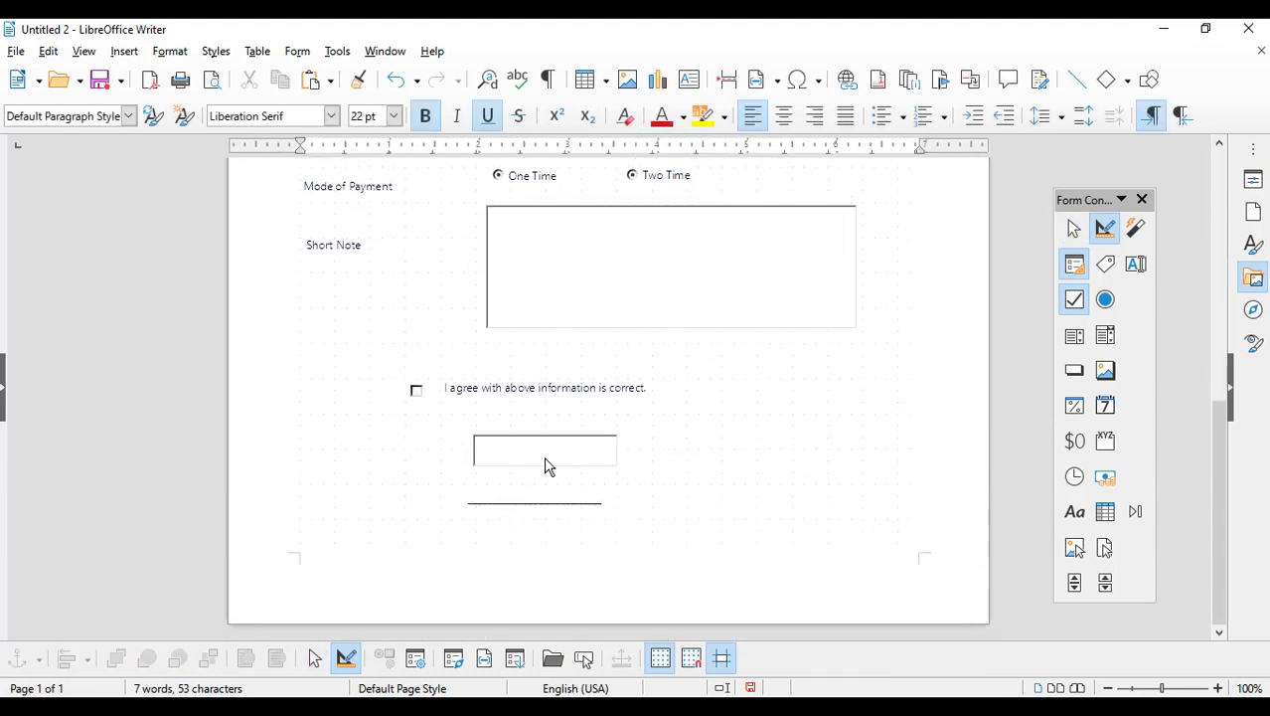
mouse_move(554, 504)
mouse_down()
mouse_move(555, 478)
mouse_move(543, 497)
mouse_up()
drag(527, 456, 534, 488)
click(695, 454)
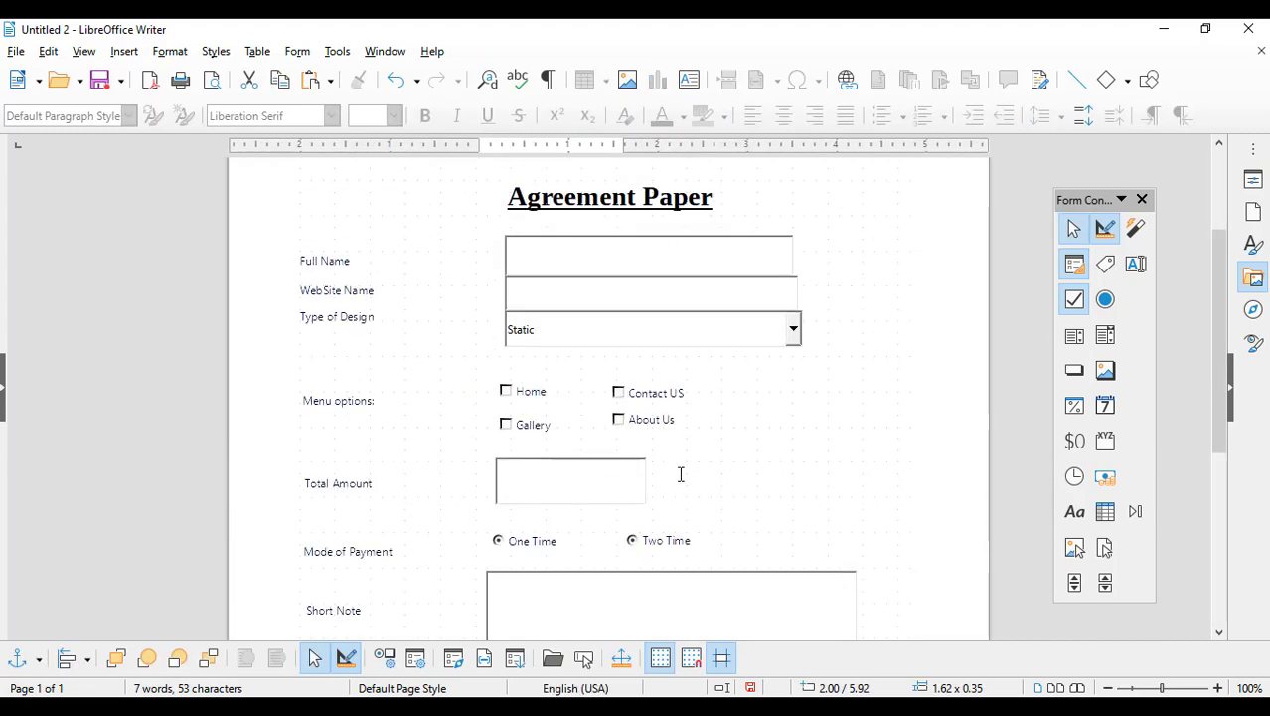
scroll(680, 474, down, 6)
drag(525, 485, 504, 477)
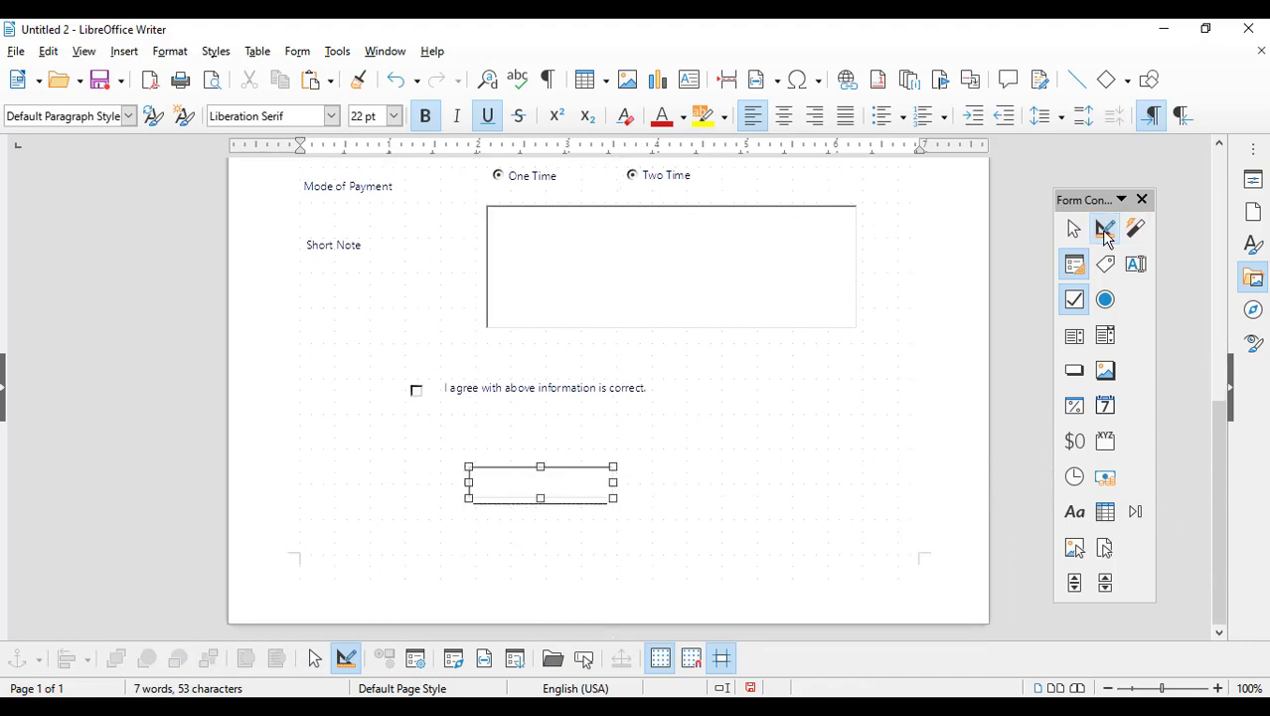
click(1104, 227)
click(535, 485)
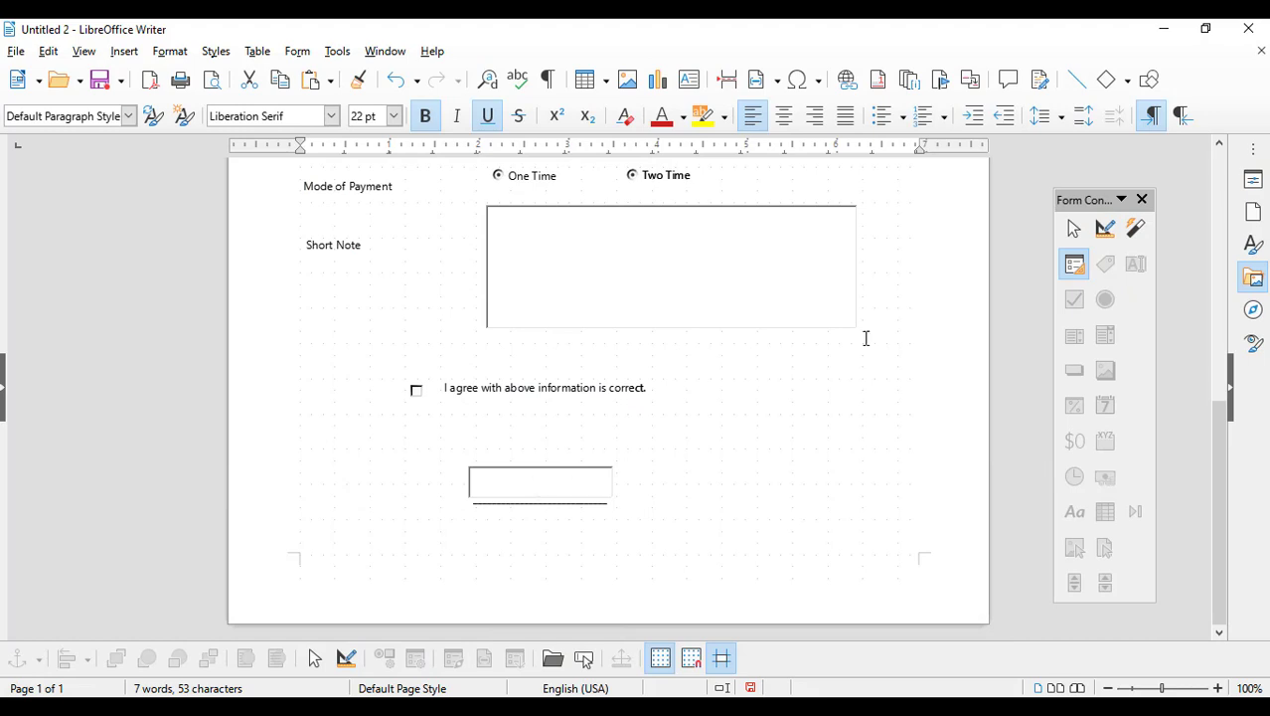
Step: Set the text box's border style to Flat in its properties
click(1104, 227)
double_click(508, 486)
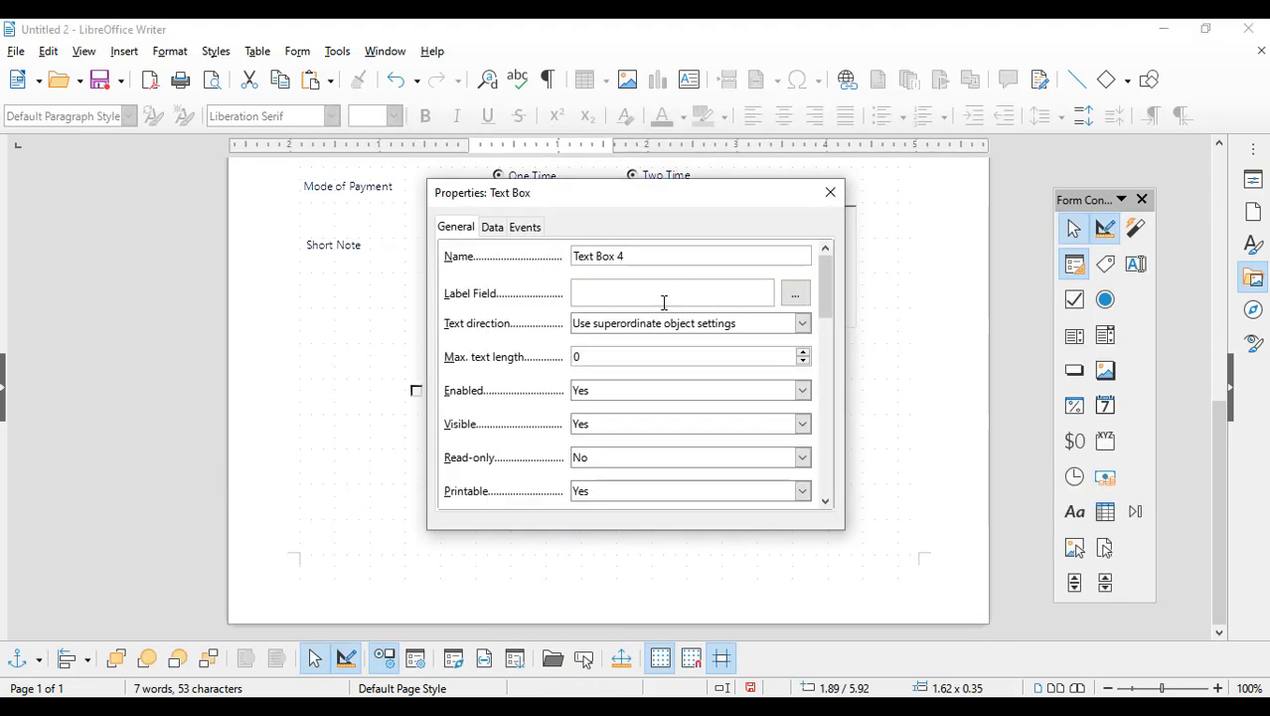
scroll(728, 370, down, 5)
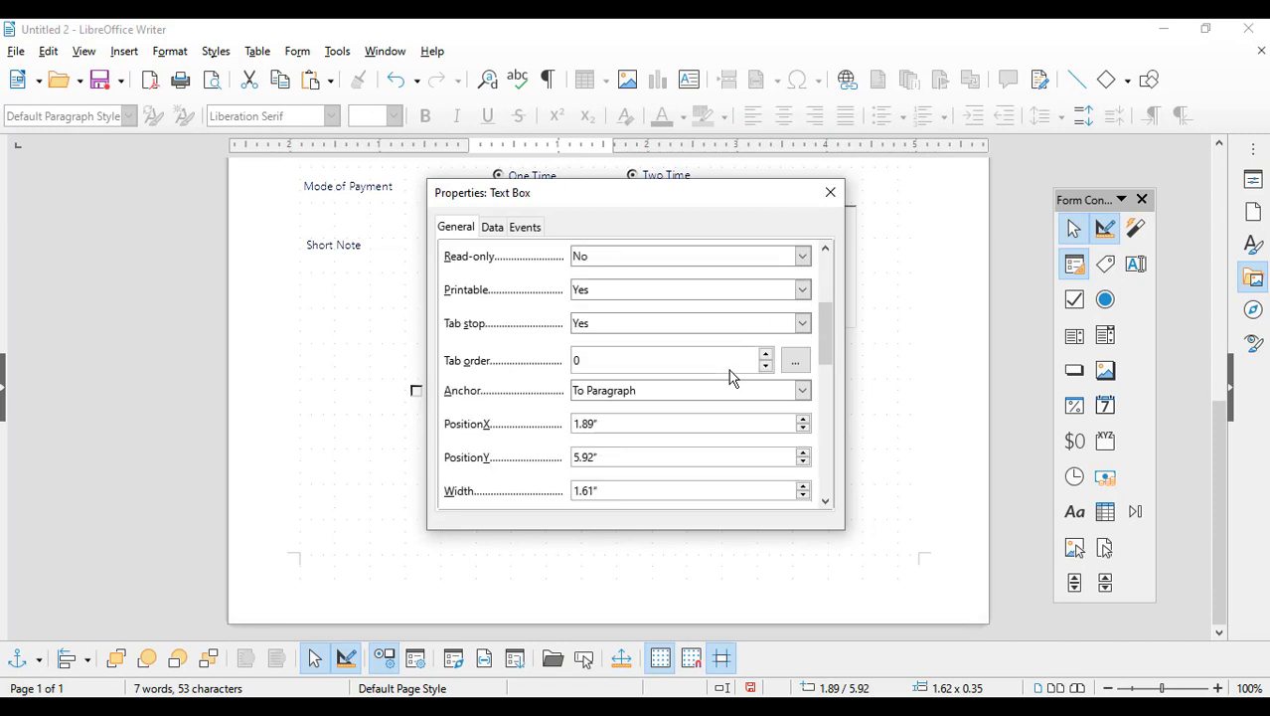
scroll(730, 369, up, 4)
drag(826, 329, 819, 418)
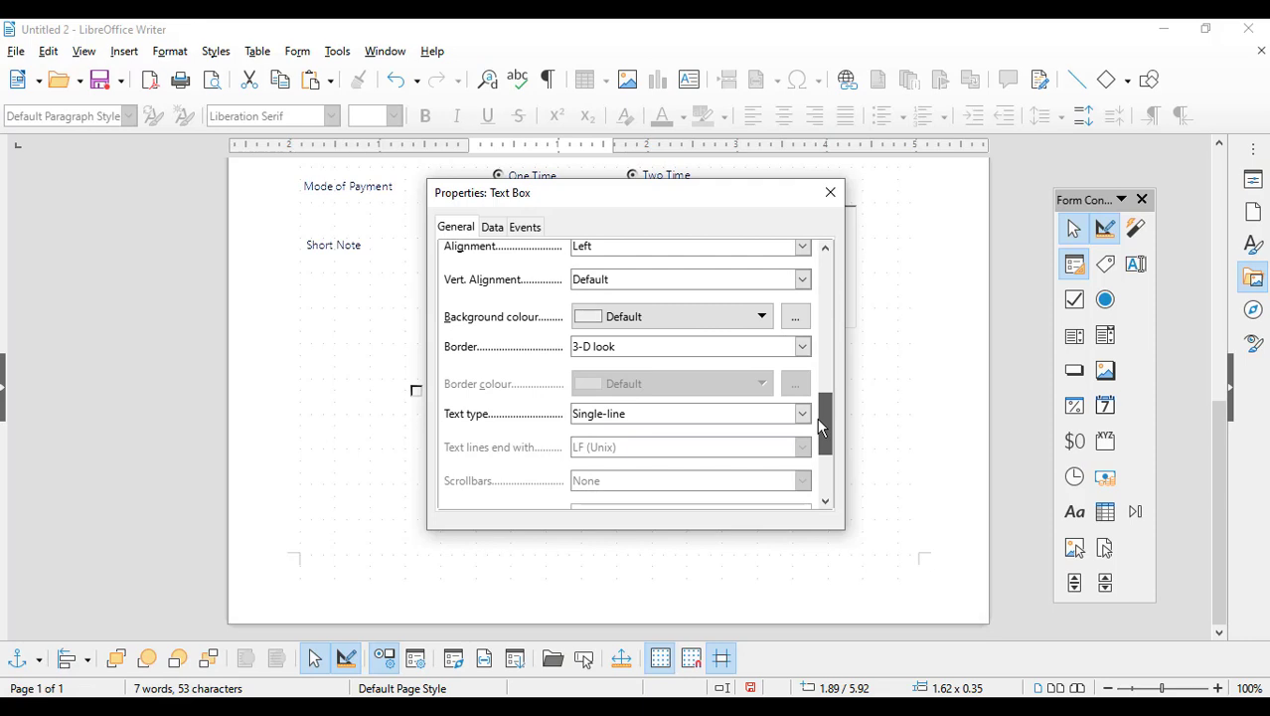
click(802, 348)
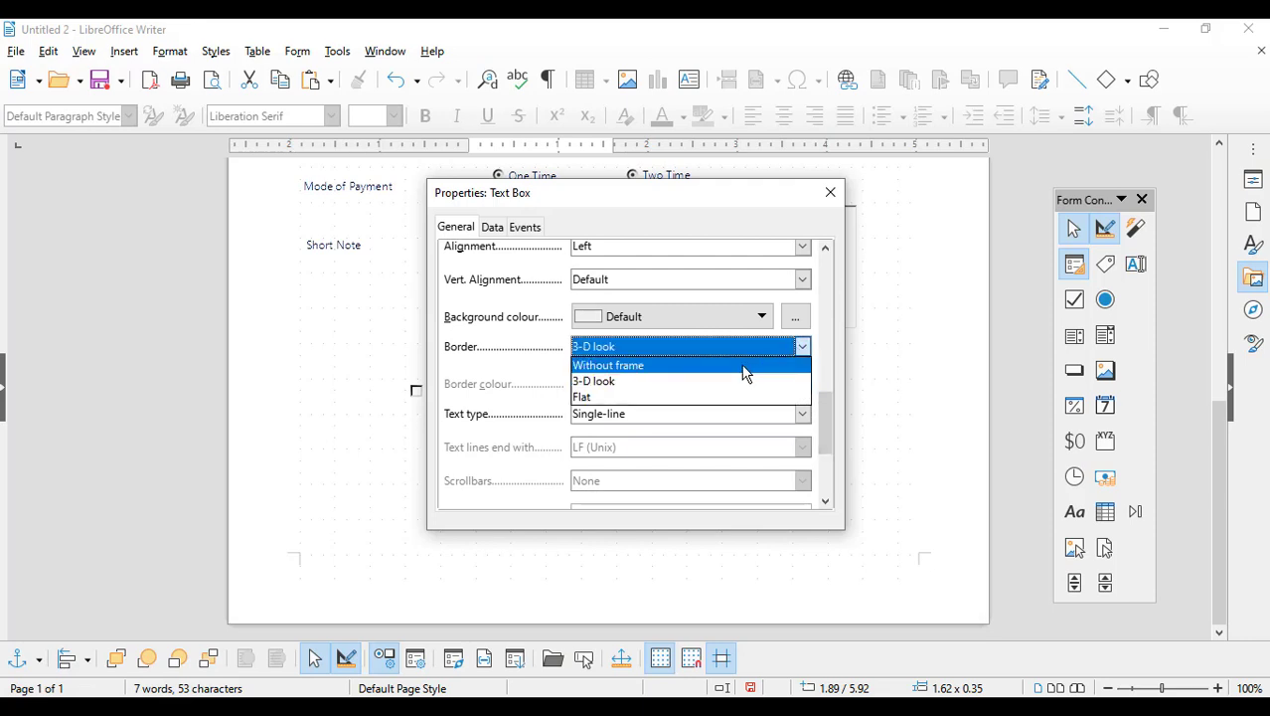
click(706, 397)
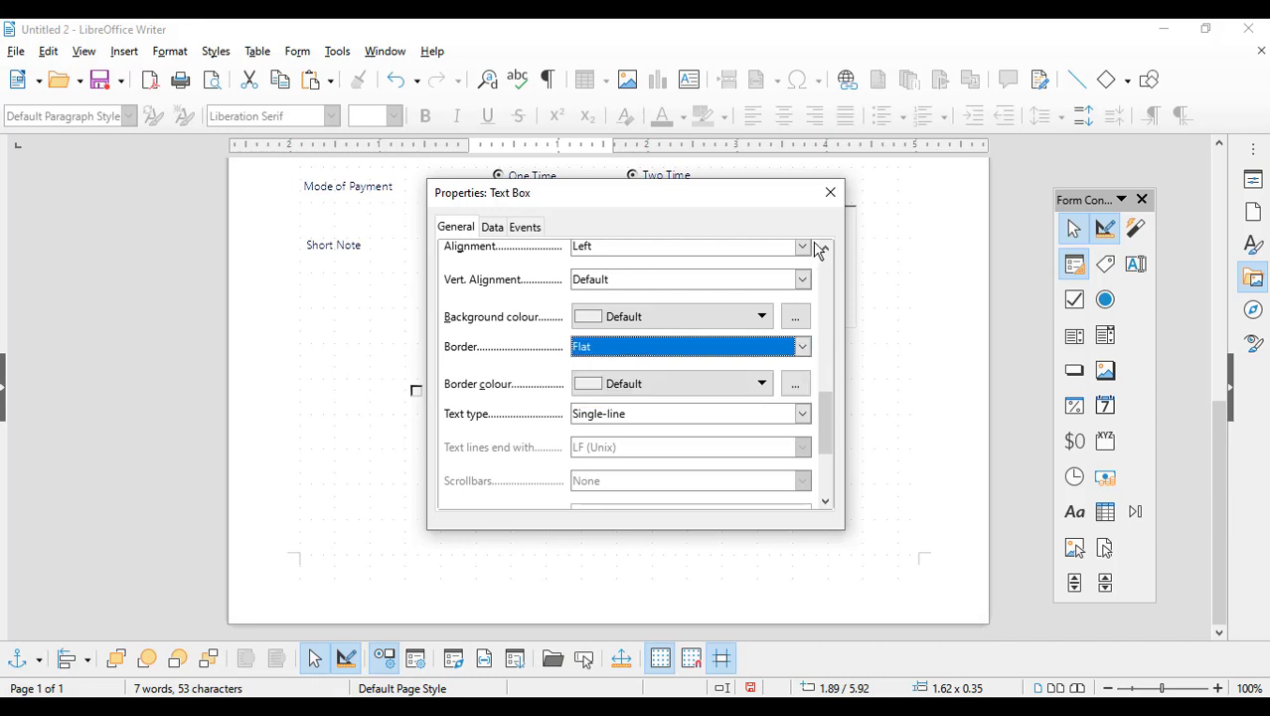
click(830, 192)
Step: Set the small text box's border to Without frame
scroll(726, 457, up, 5)
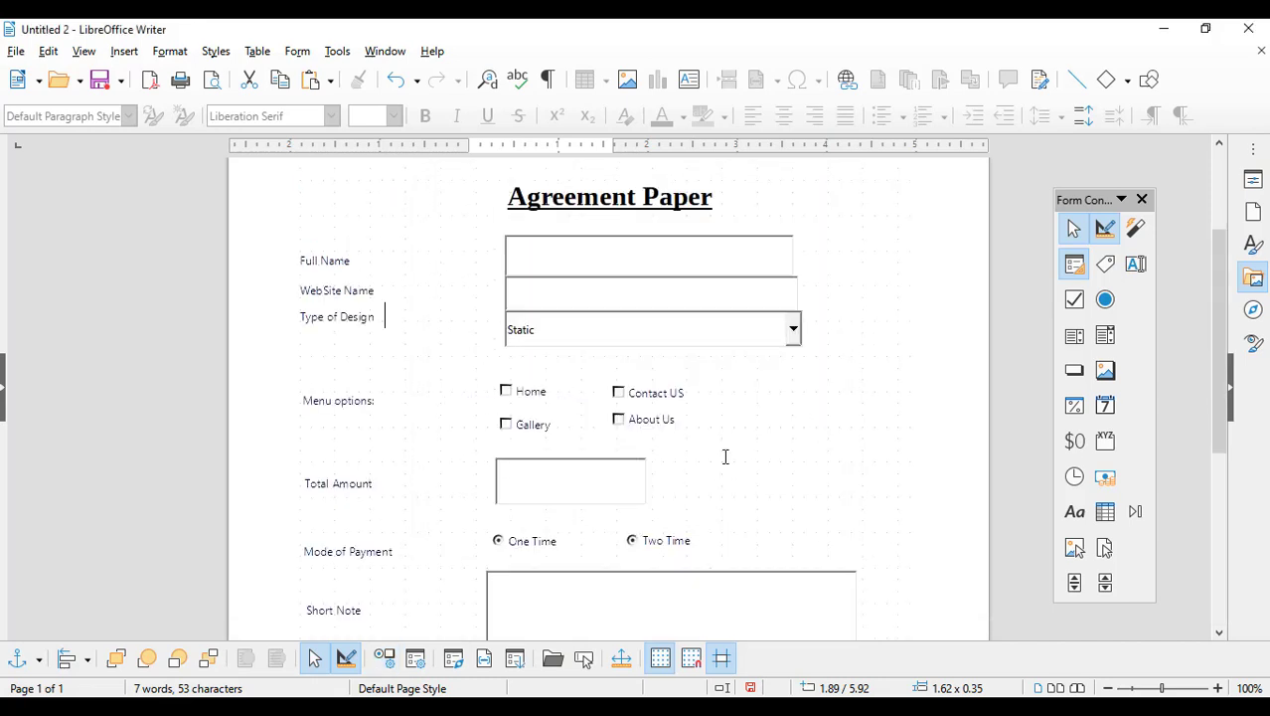
scroll(728, 486, down, 5)
click(578, 482)
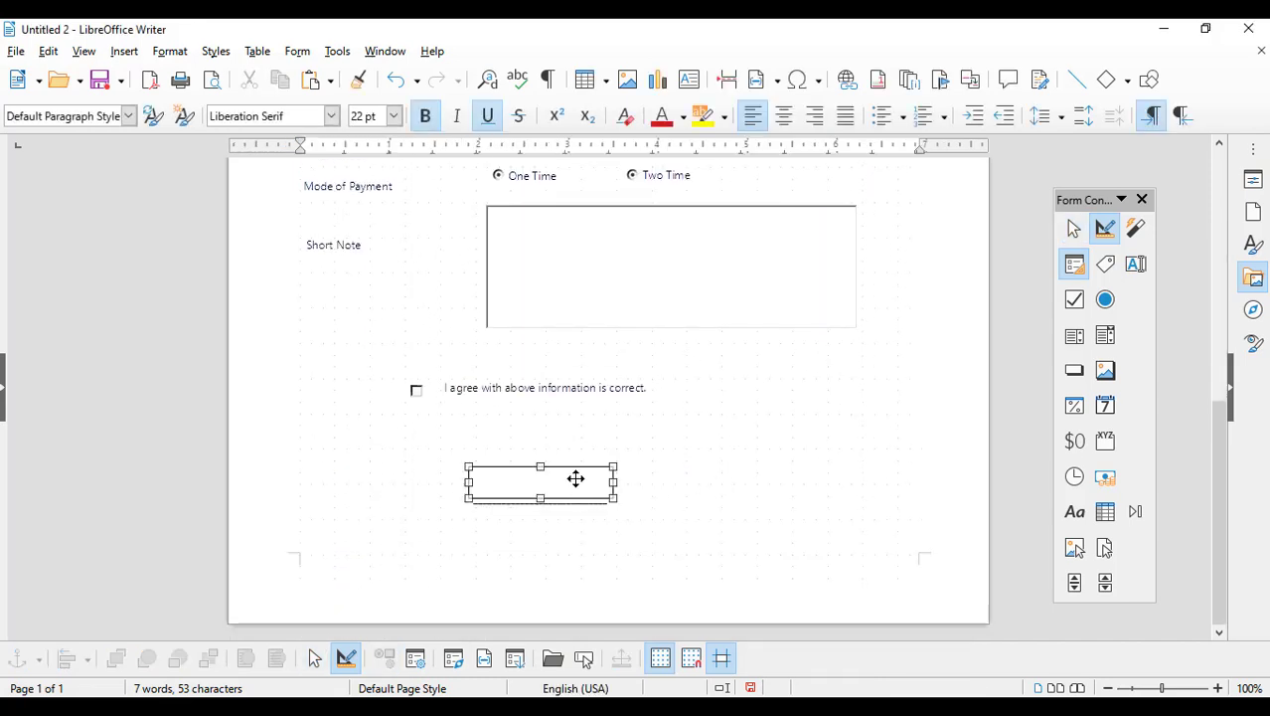
double_click(579, 484)
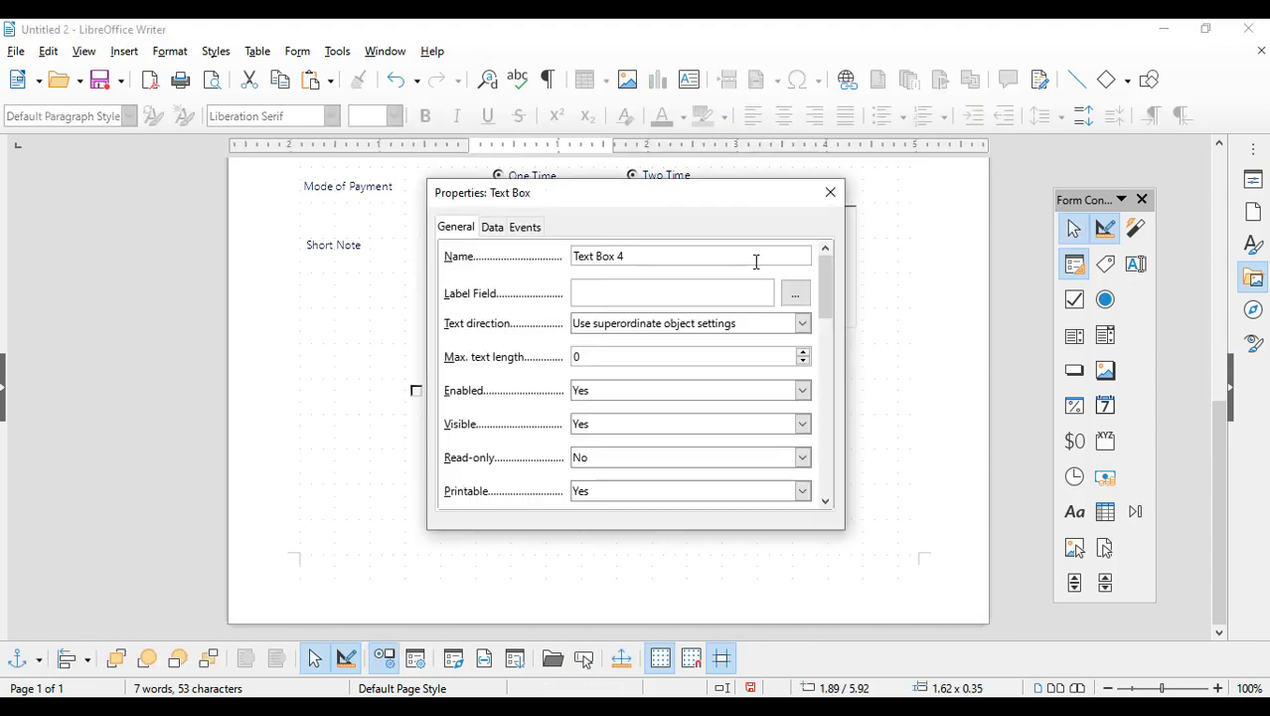
drag(824, 299, 815, 439)
click(742, 343)
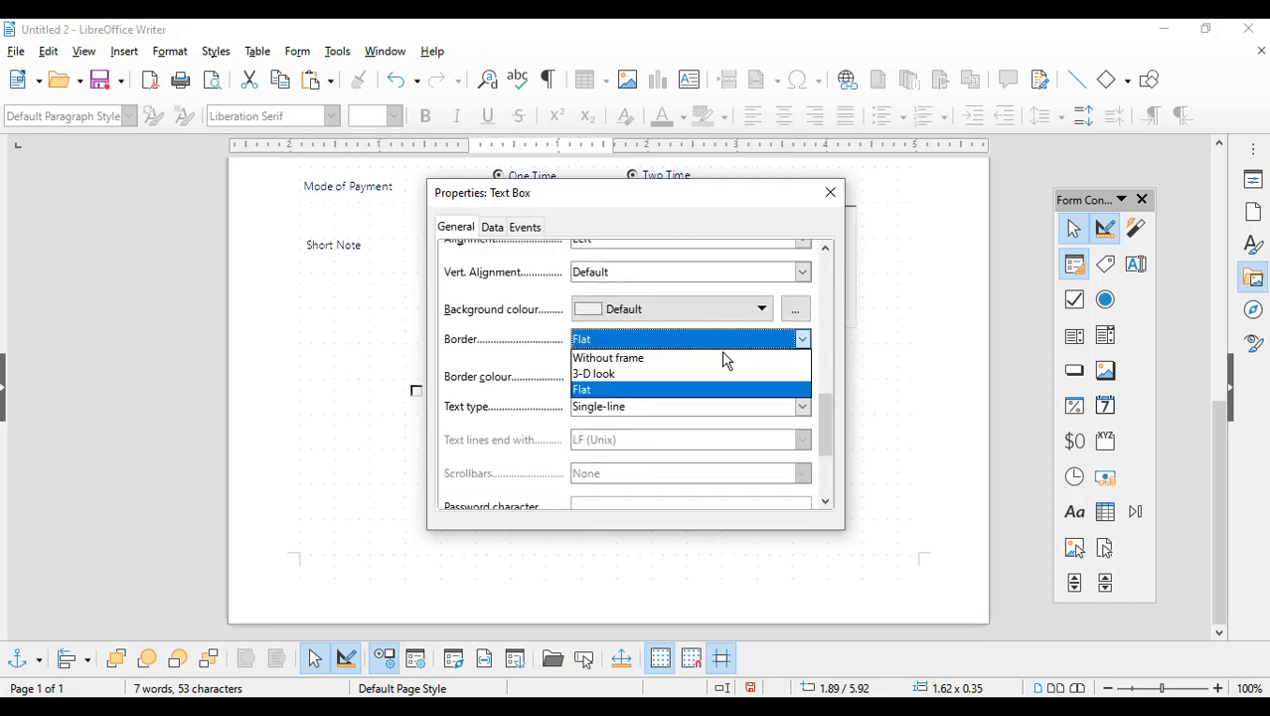
click(719, 360)
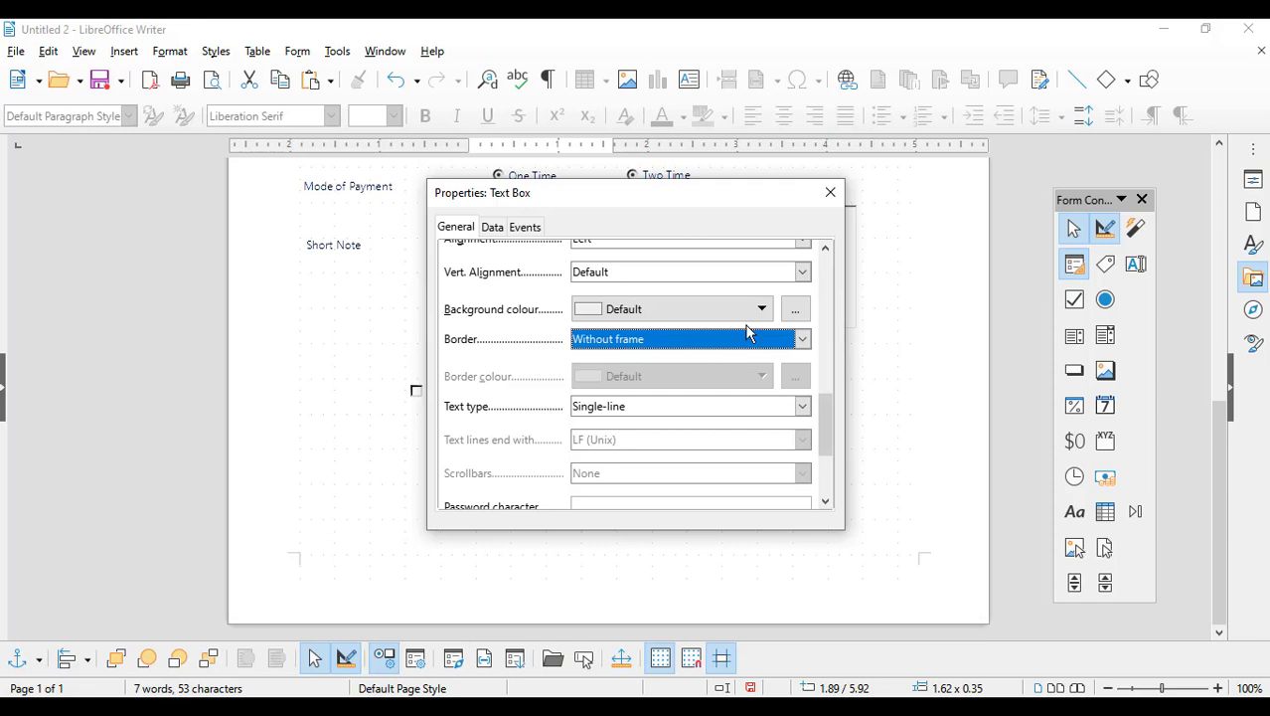
click(831, 194)
click(815, 394)
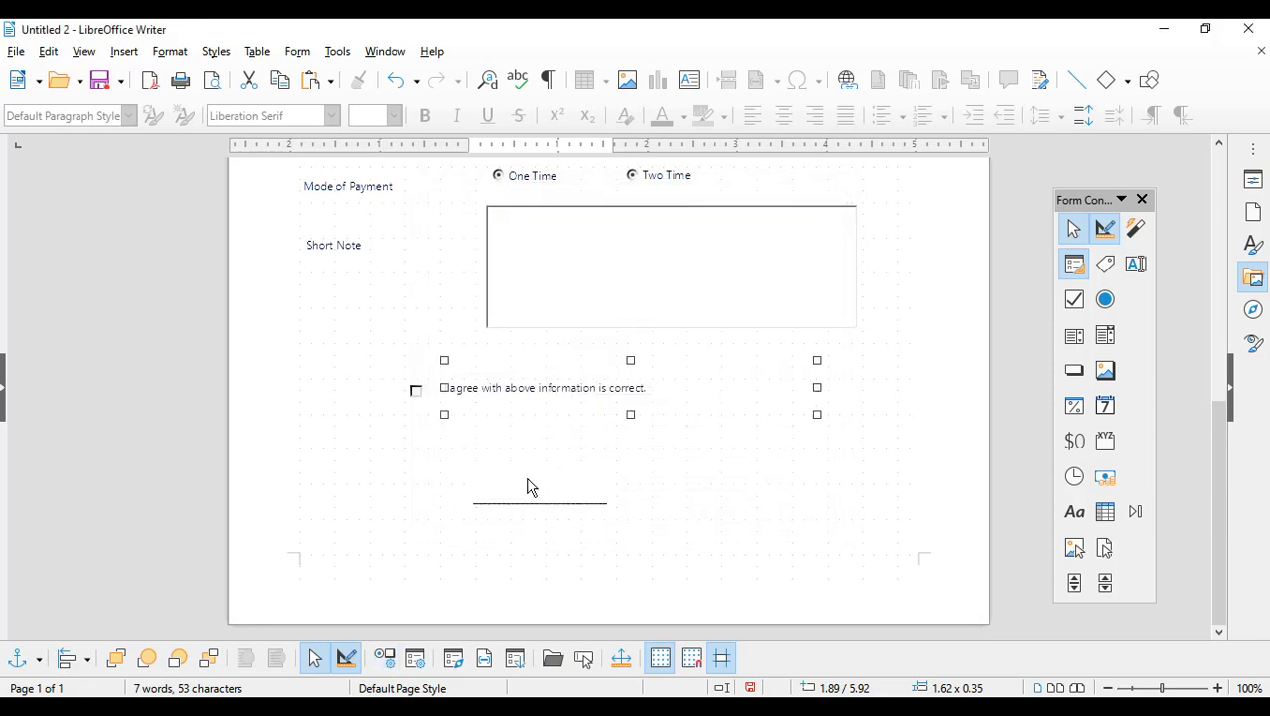
Step: Turn design mode off, type 'fdsfds' into the signature box, then delete it
click(560, 487)
click(1105, 228)
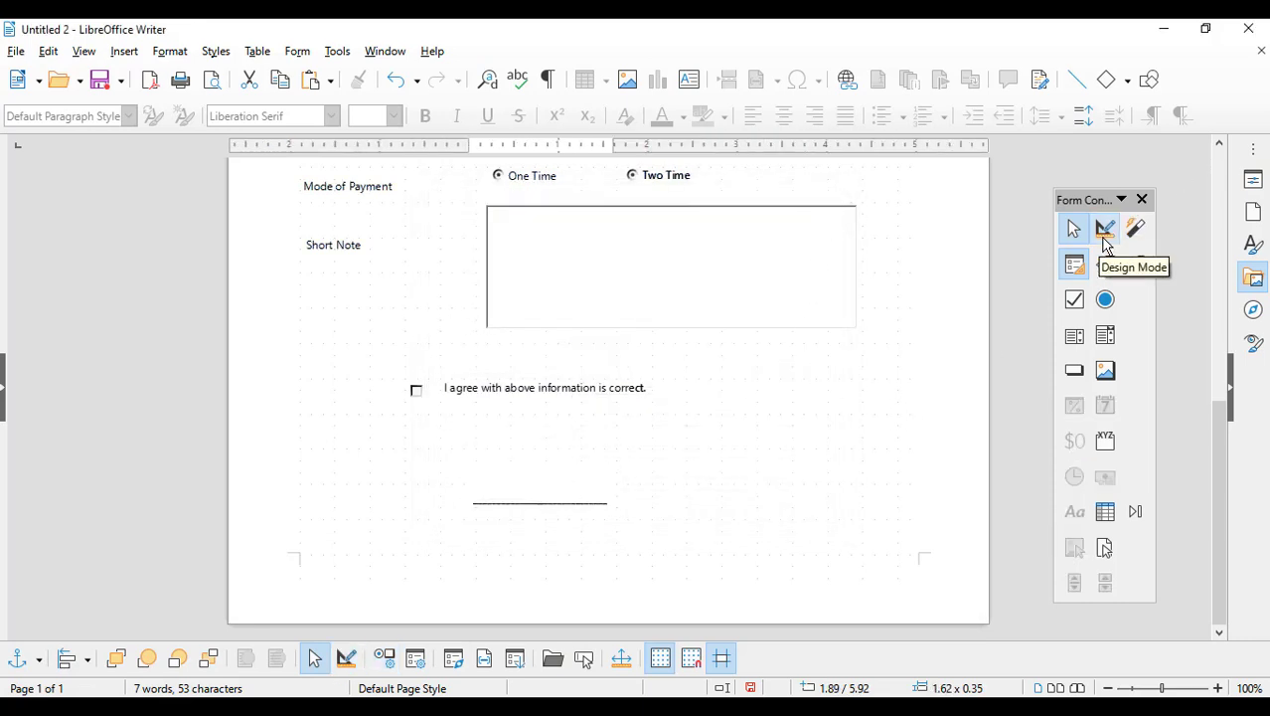
click(534, 489)
text(fdsfds)
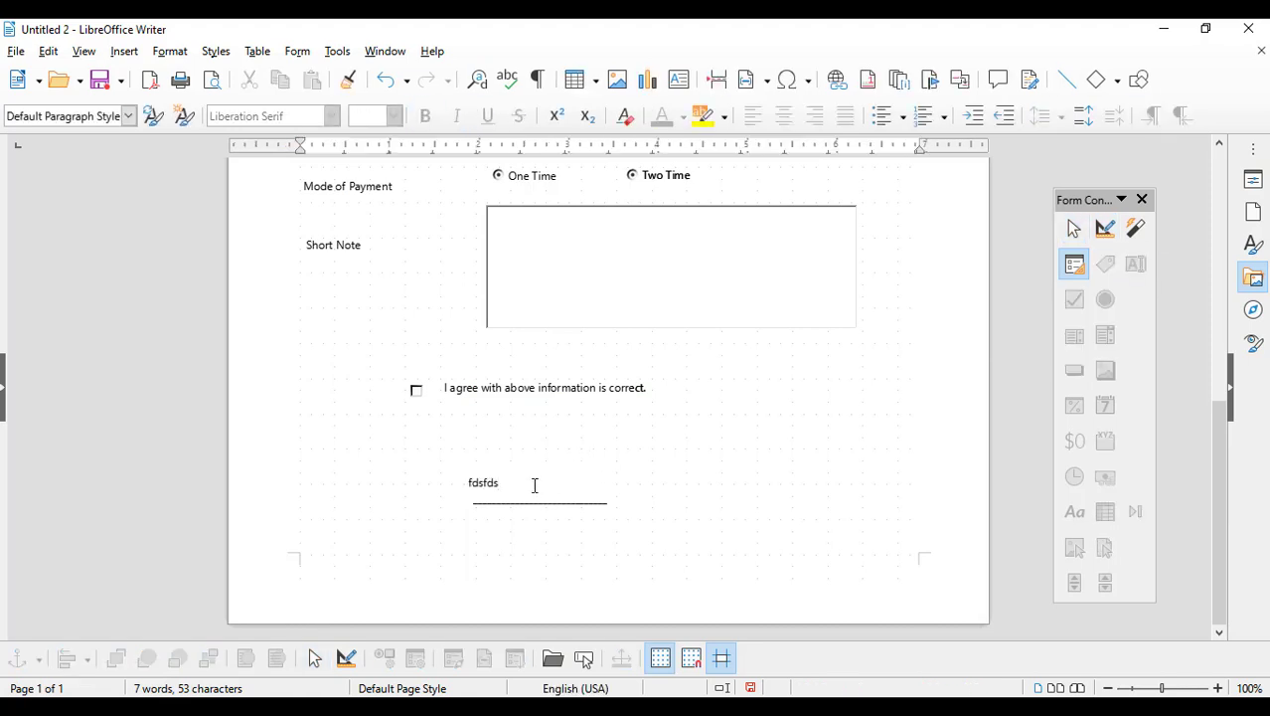
drag(532, 485, 411, 482)
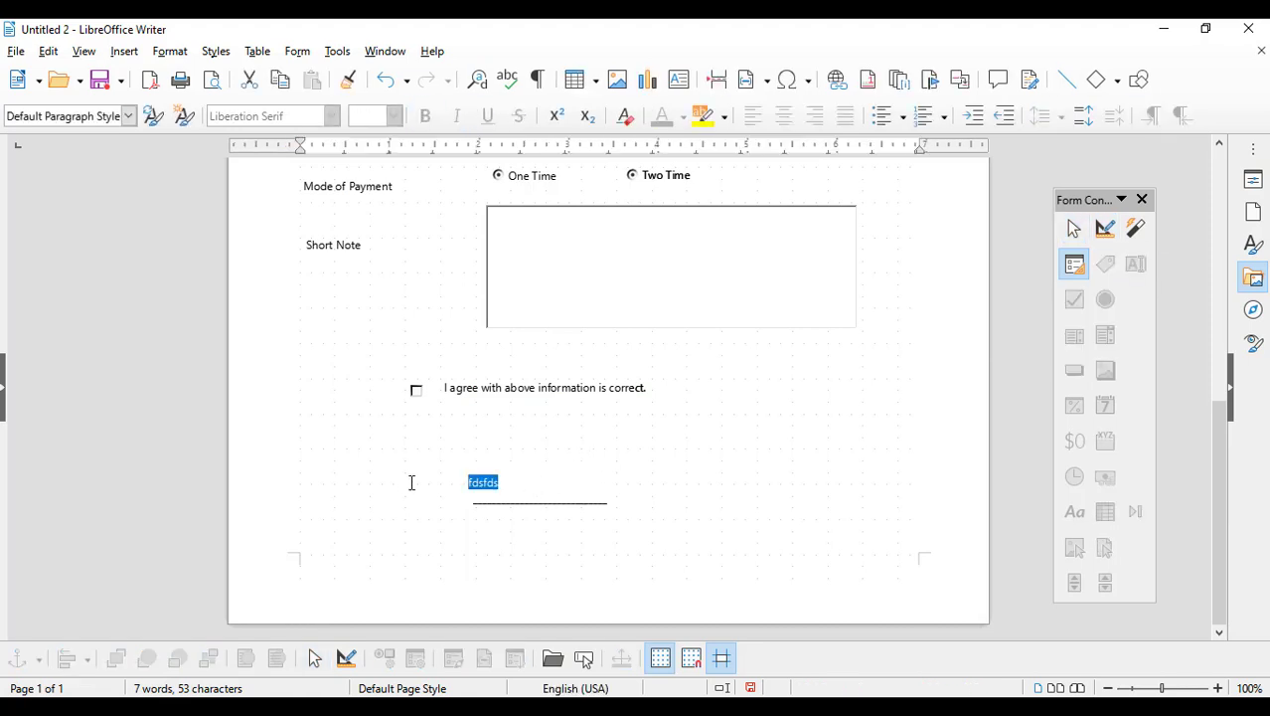
key(Delete)
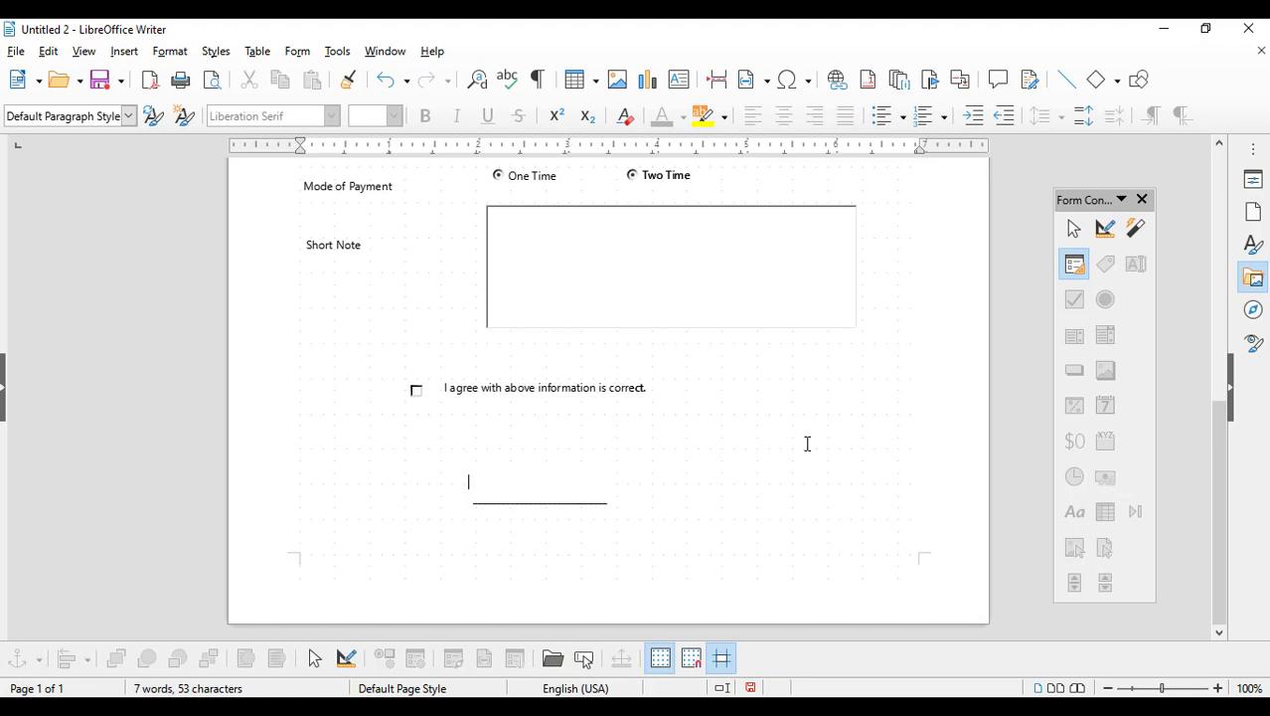
scroll(807, 455, up, 5)
Step: Draw a Date Field at the top right of the page in design mode
scroll(801, 457, up, 5)
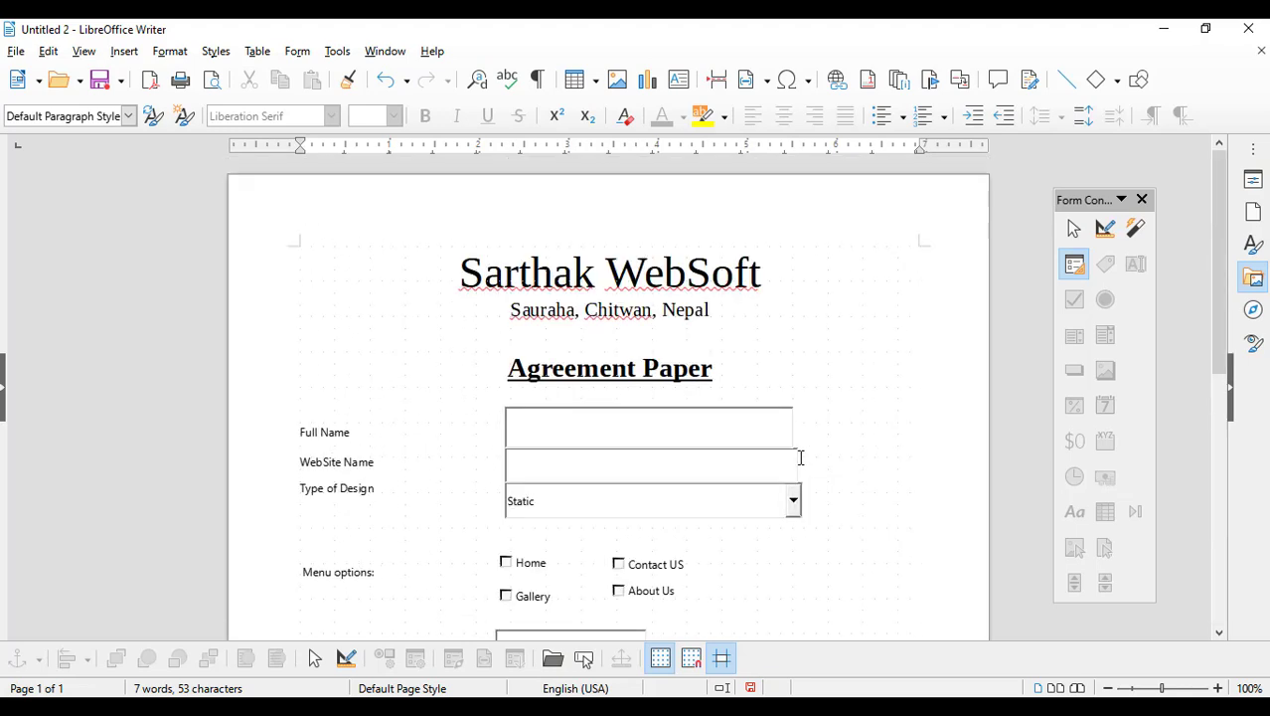
click(1106, 228)
click(1105, 405)
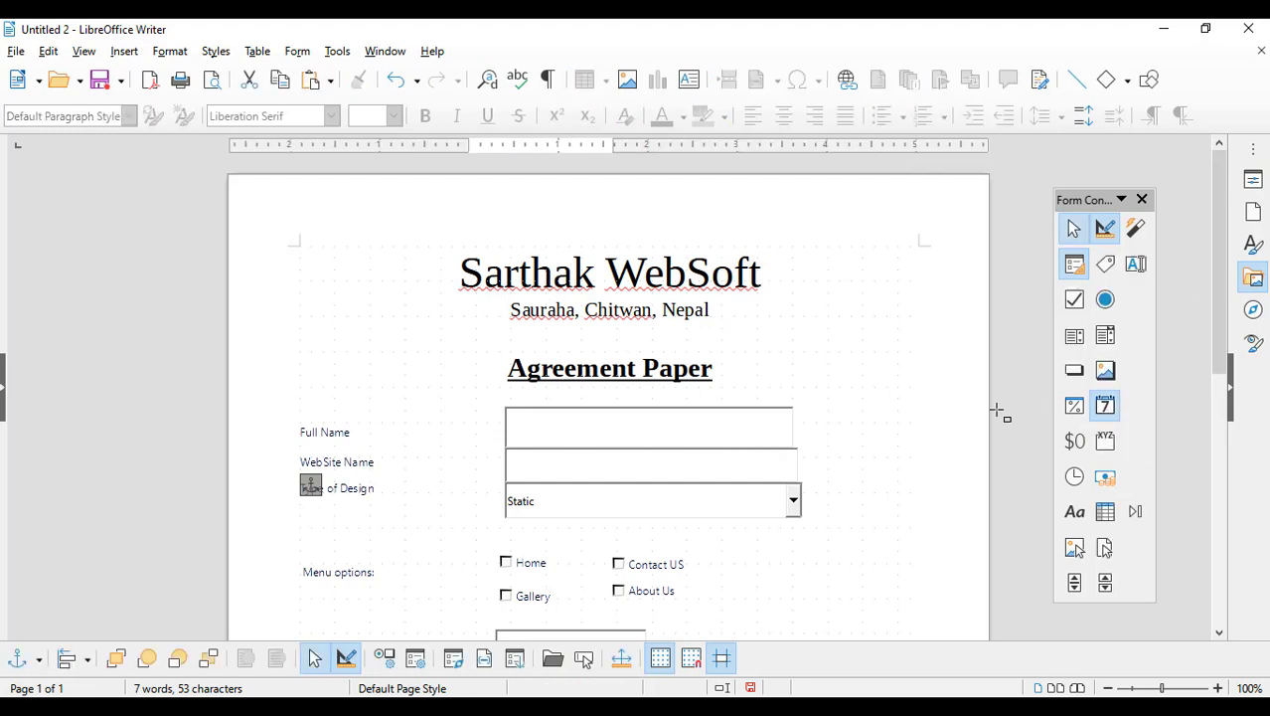
drag(863, 334, 960, 369)
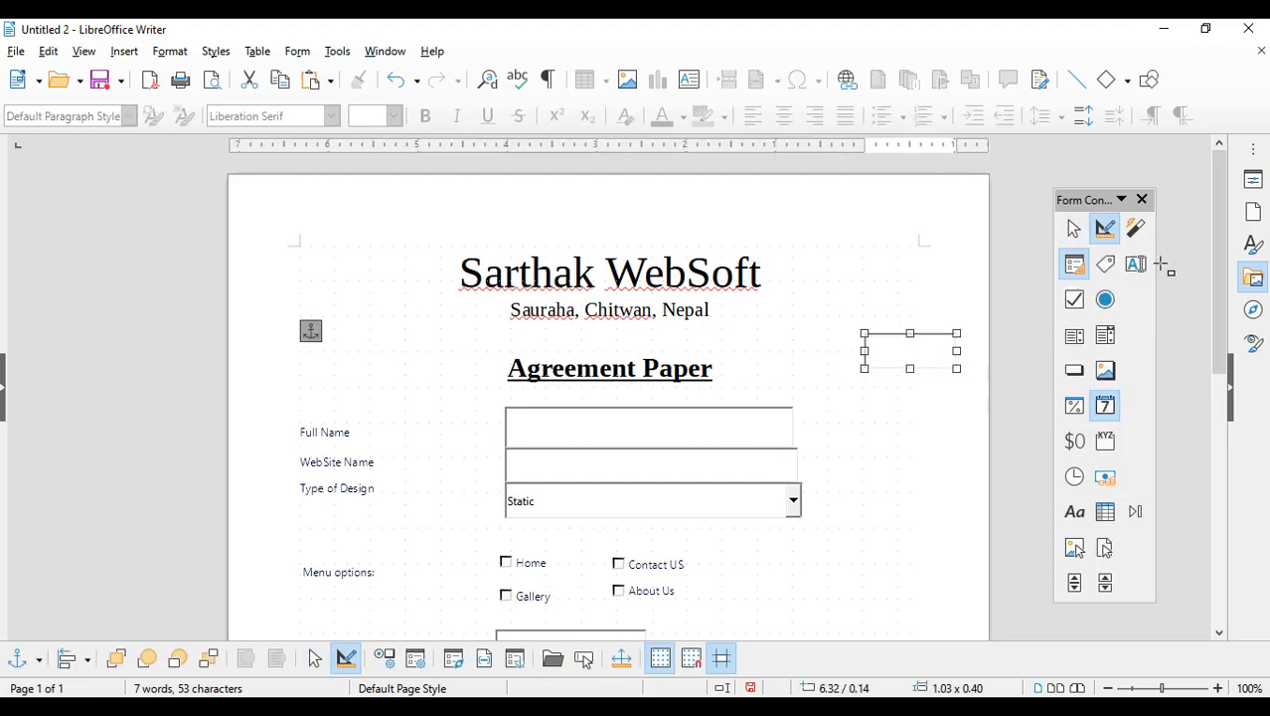
Step: Add a label captioned 'Date' above the date field and adjust its size and position
click(1105, 269)
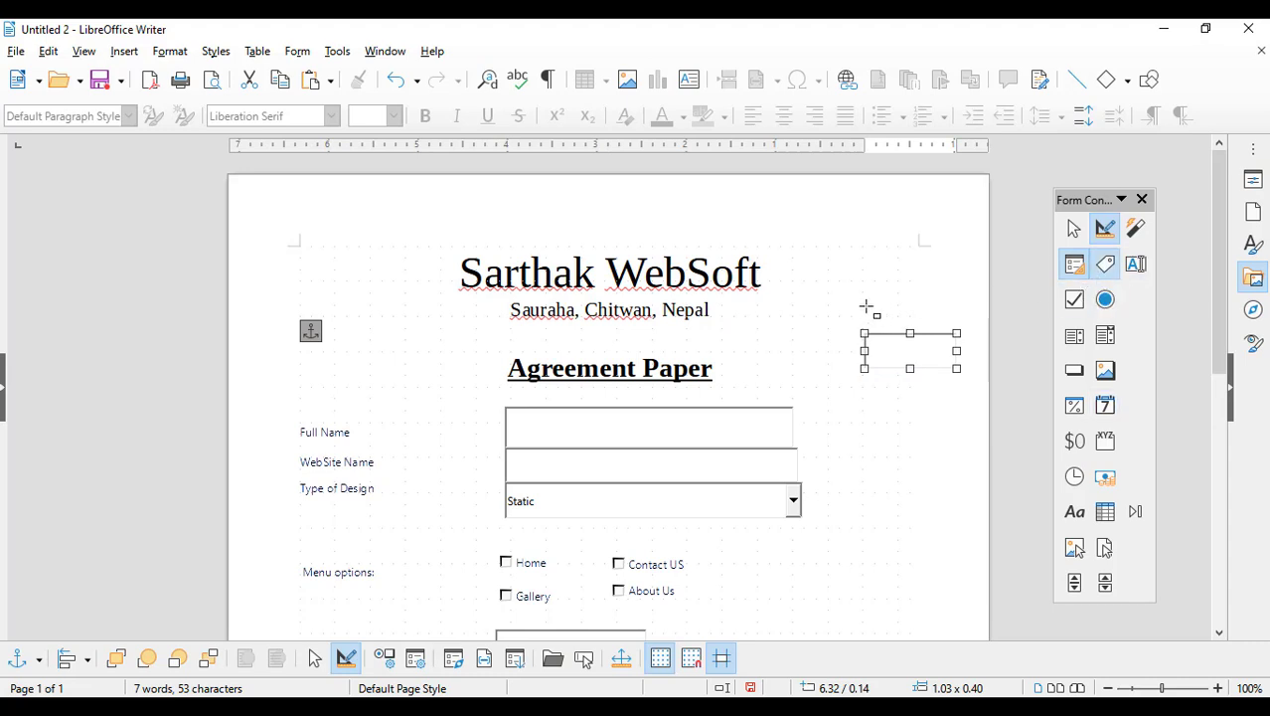
drag(866, 306, 951, 334)
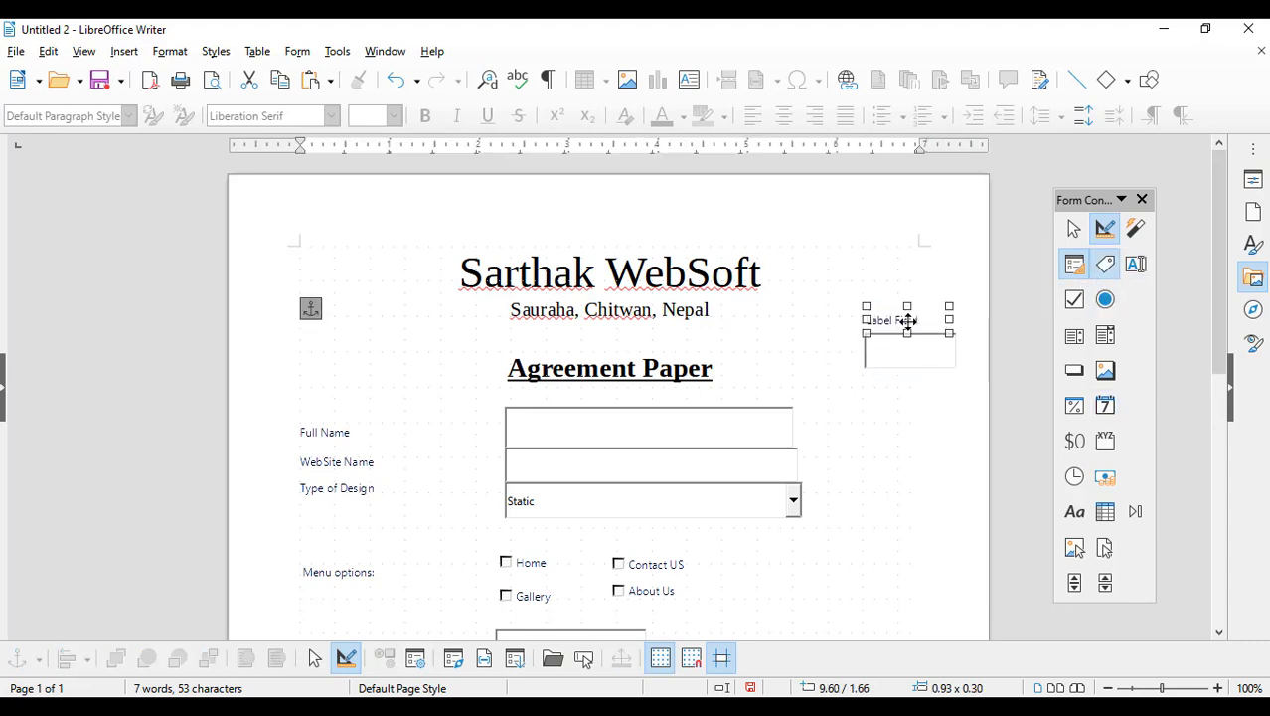
double_click(908, 322)
drag(650, 289, 494, 263)
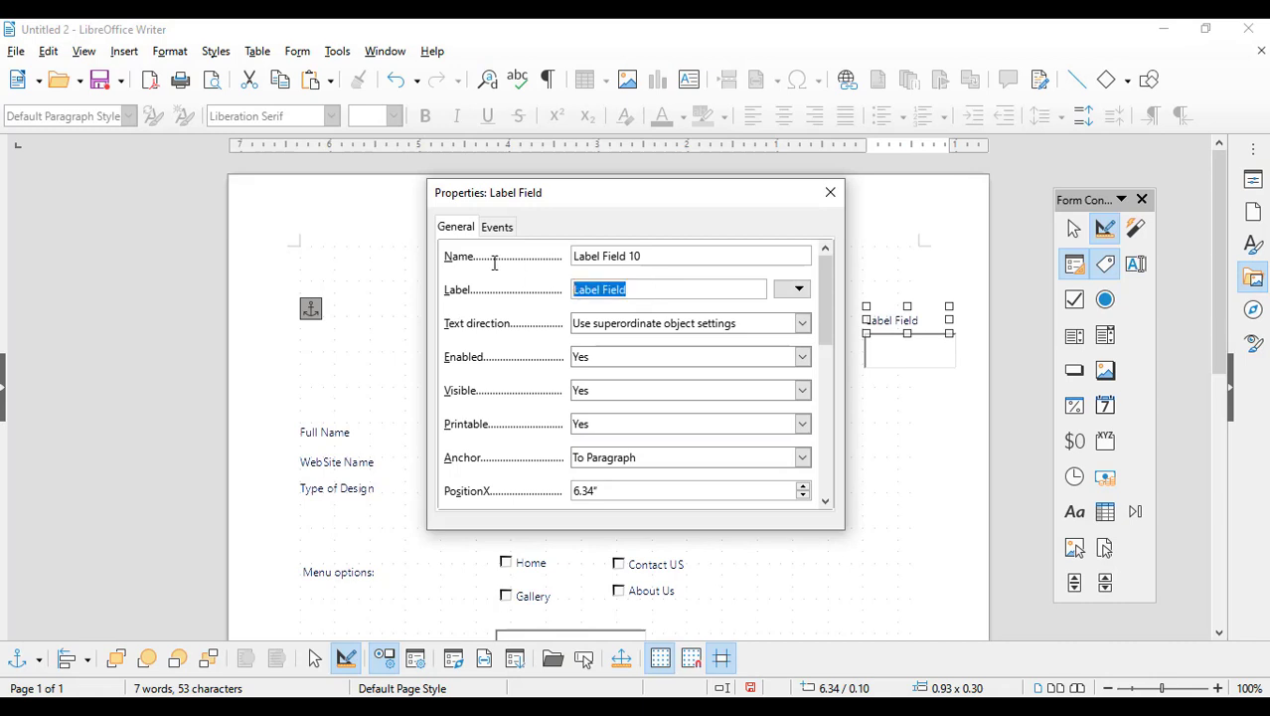
text(Date)
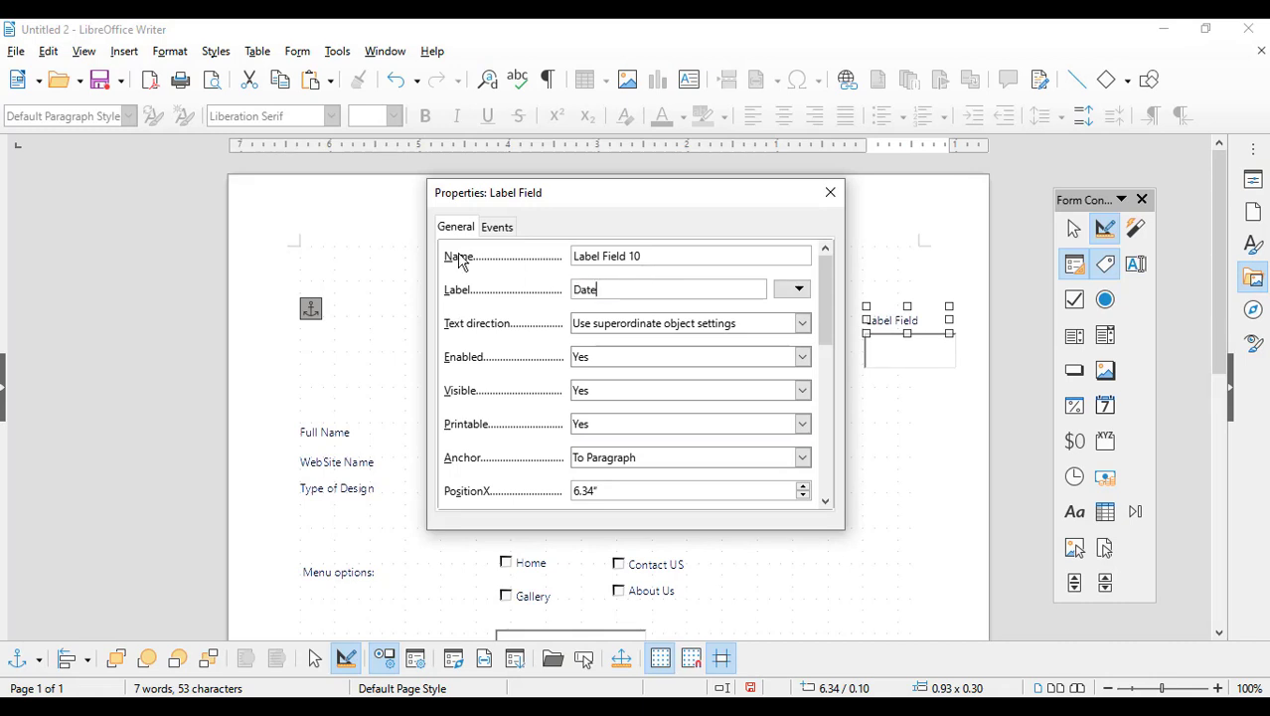
click(830, 193)
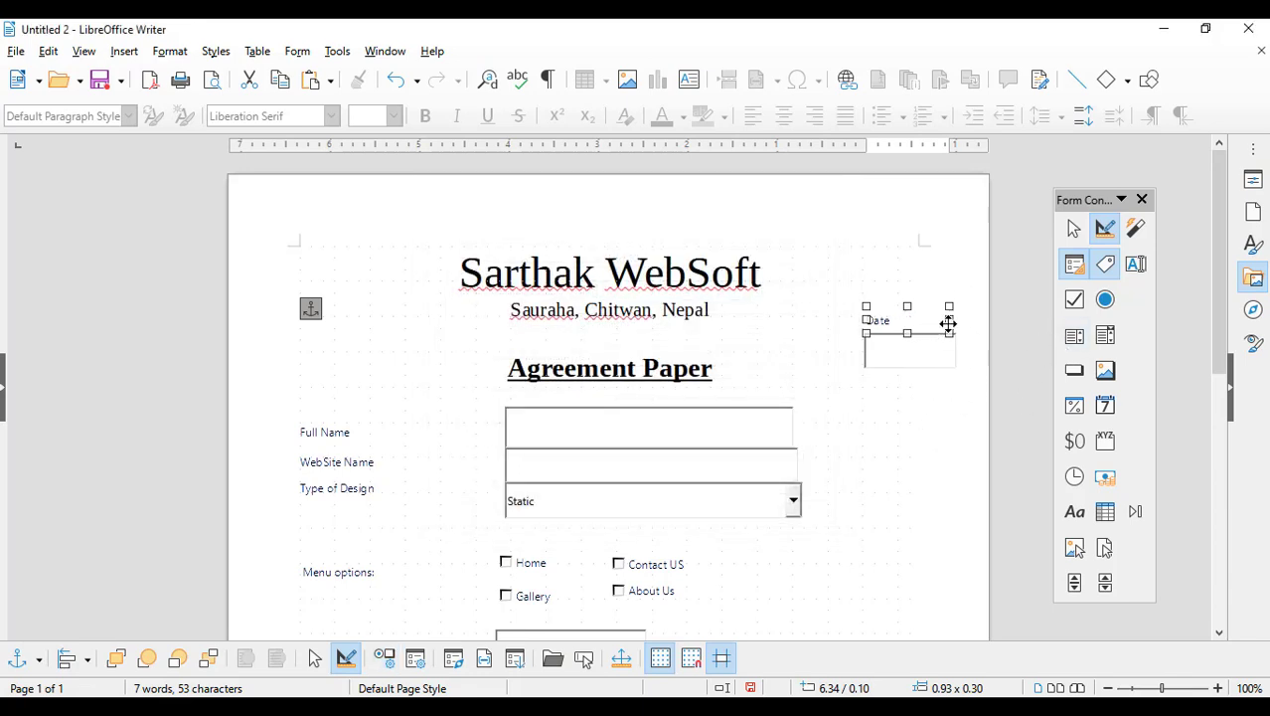
mouse_move(949, 320)
mouse_down()
mouse_move(922, 318)
mouse_move(941, 318)
mouse_up()
click(885, 346)
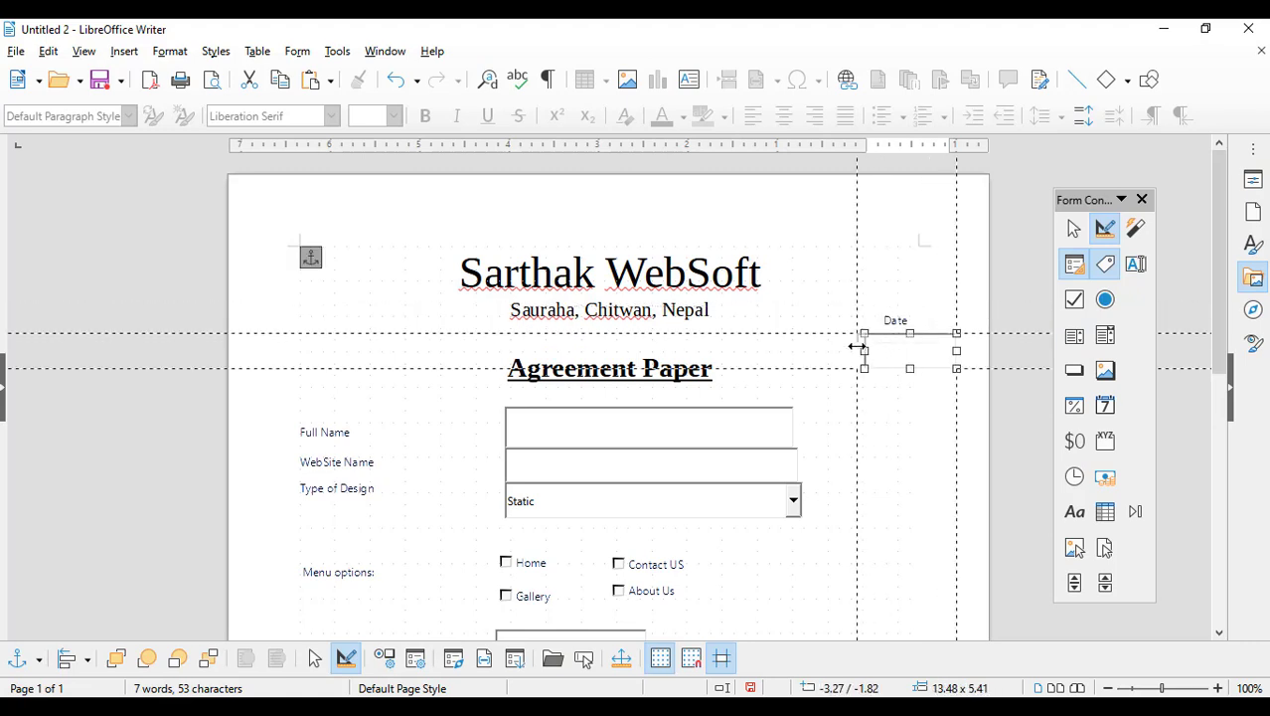
click(923, 422)
Step: Export the document directly as a PDF named 'Fillable PDF form' on the Desktop
scroll(892, 410, down, 3)
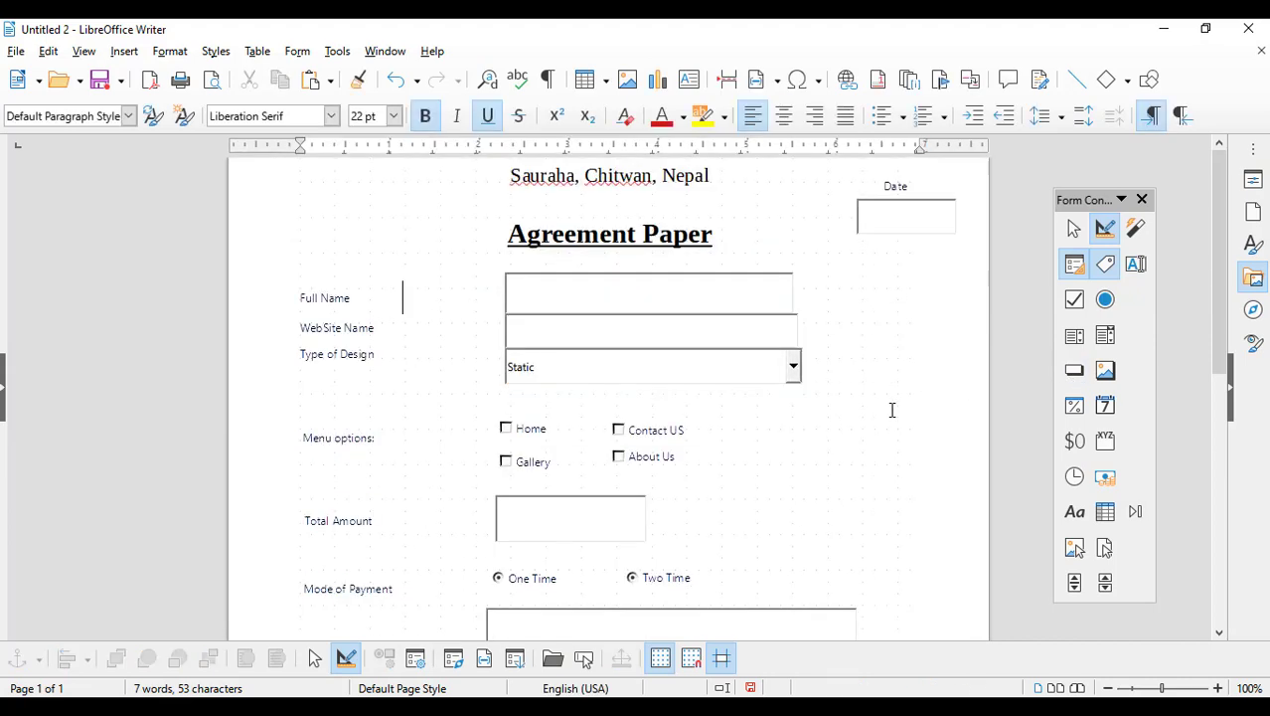
scroll(891, 409, down, 9)
scroll(892, 411, up, 12)
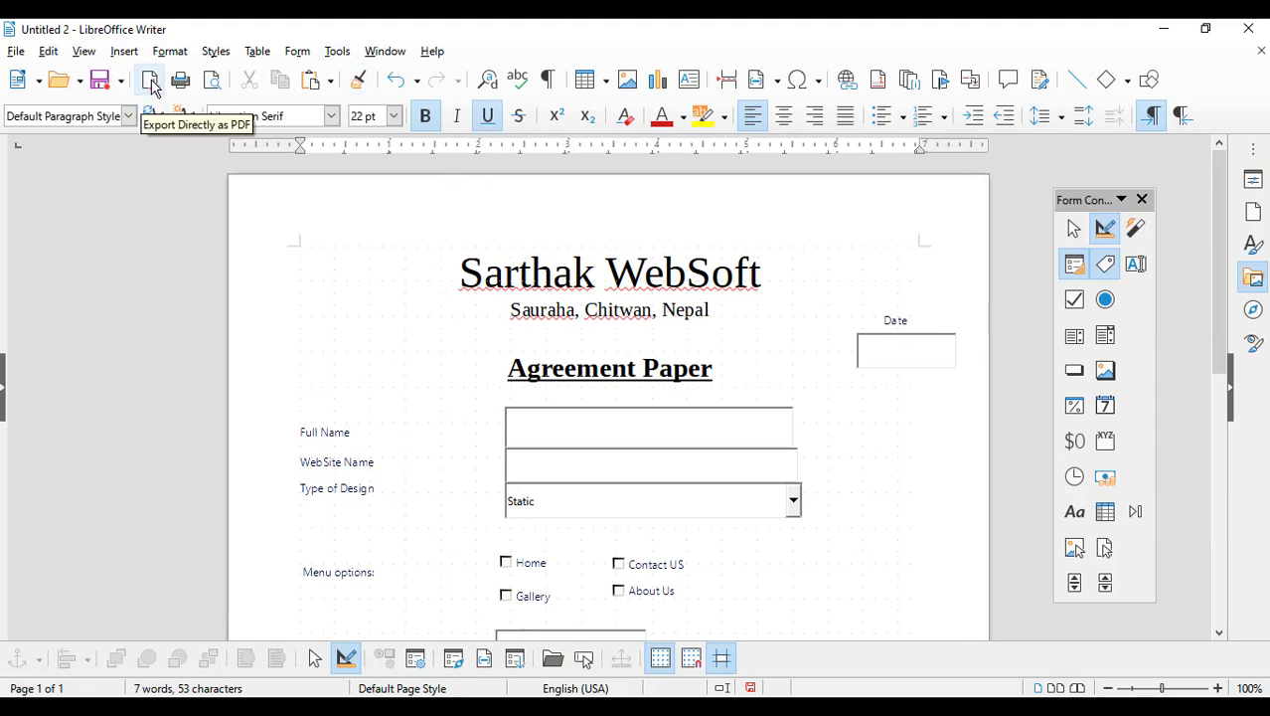
click(151, 85)
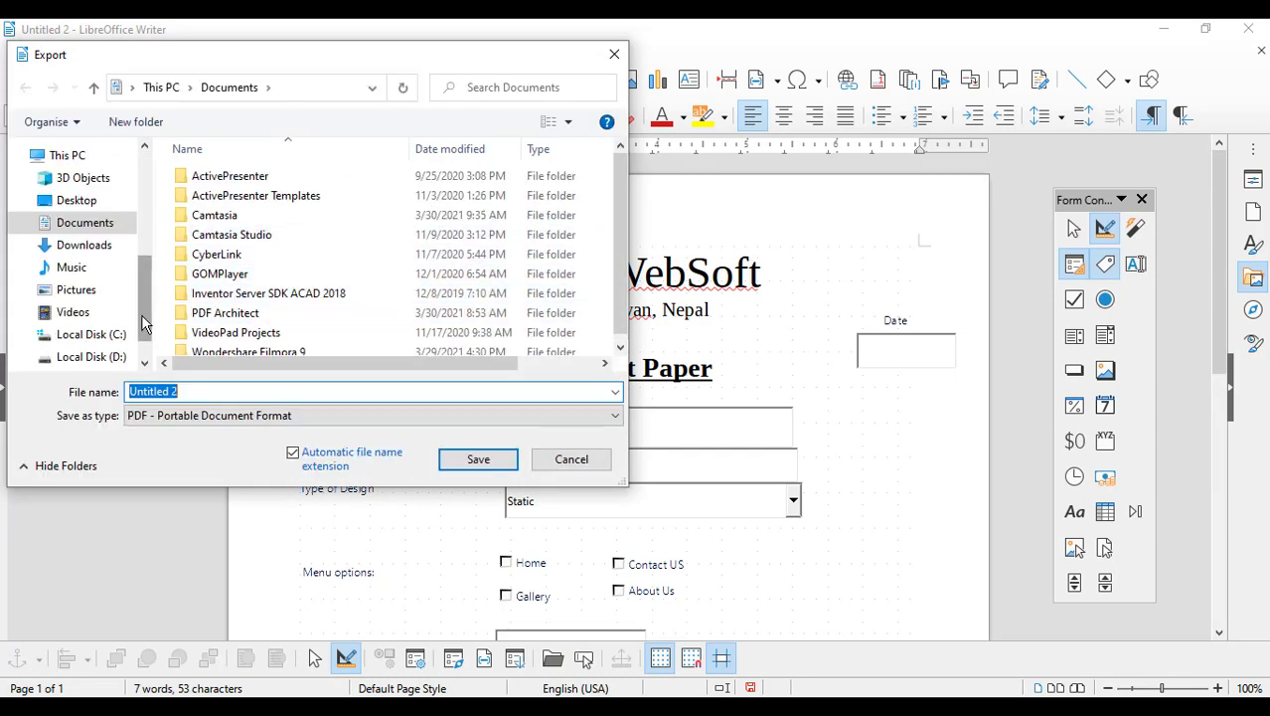
drag(143, 316, 152, 200)
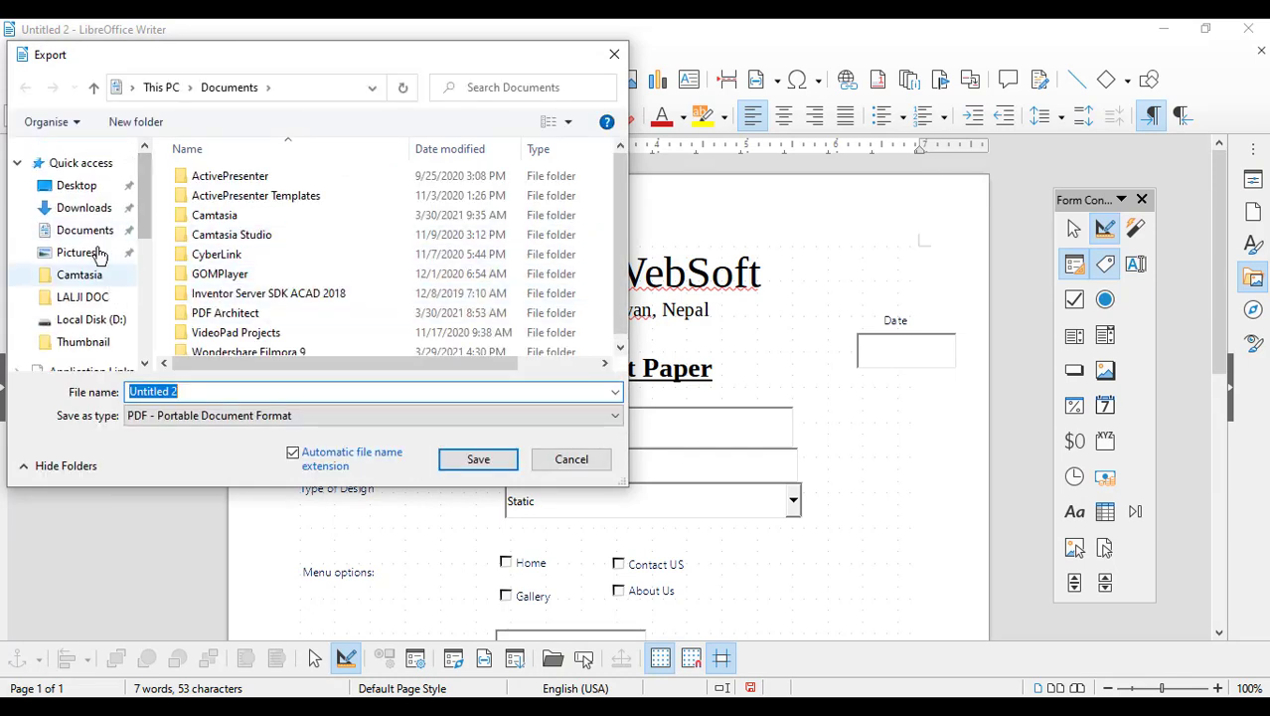
click(95, 186)
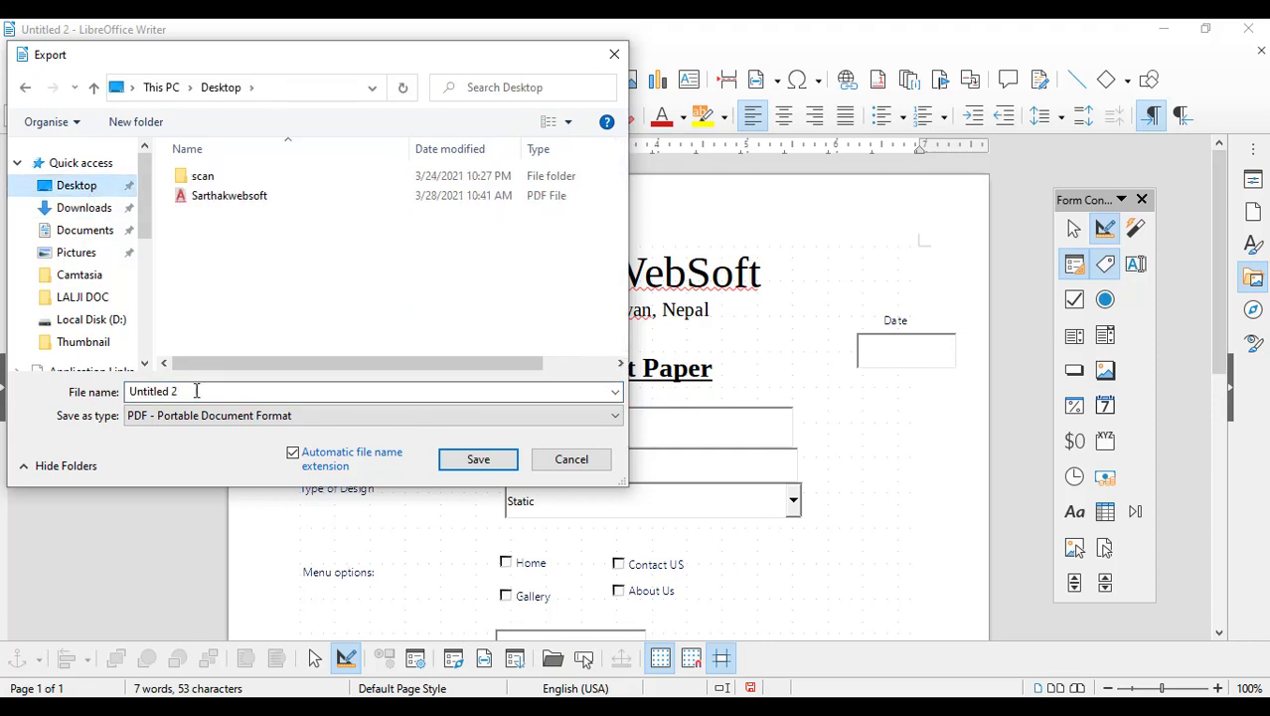
drag(196, 391, 48, 390)
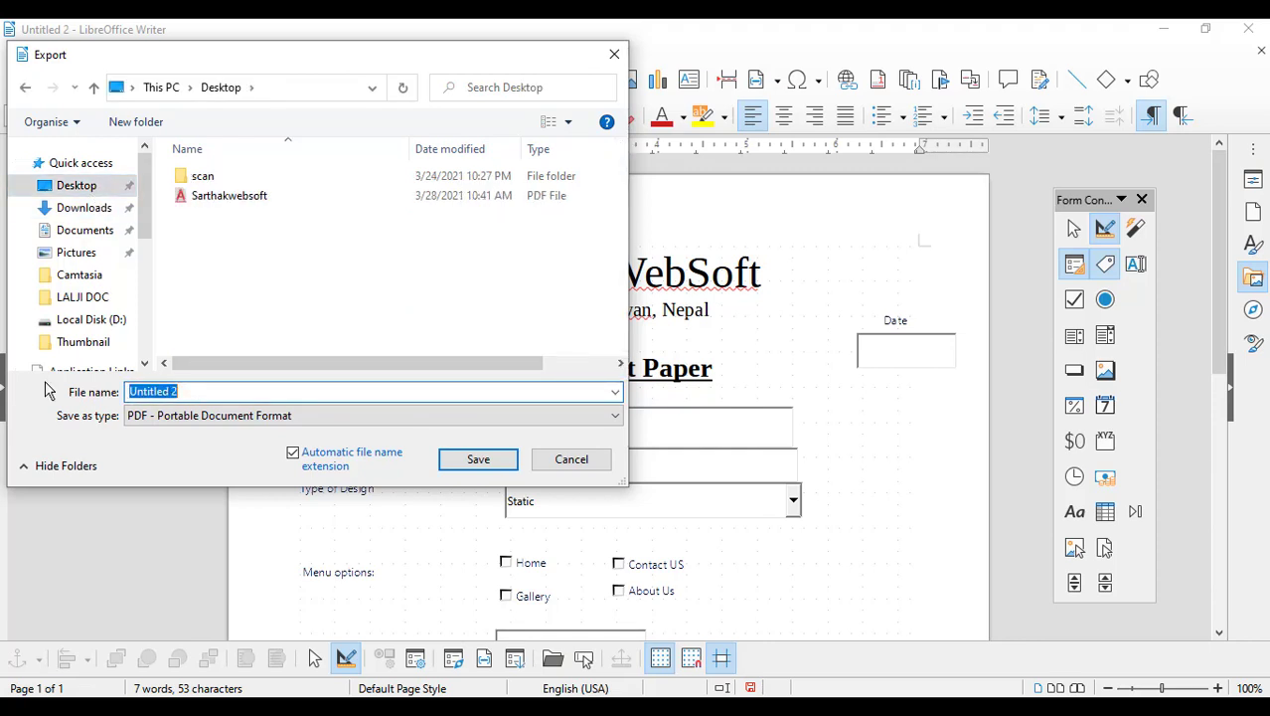
text(Fillable PDF form)
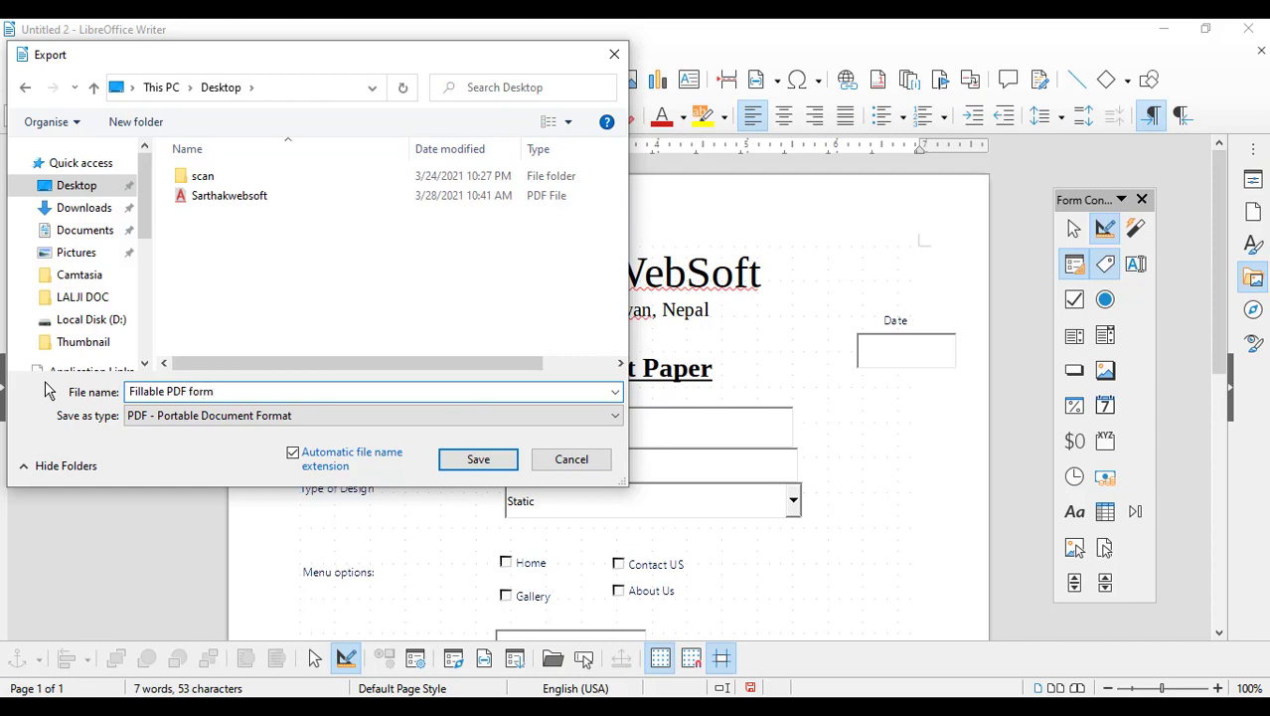
key(Return)
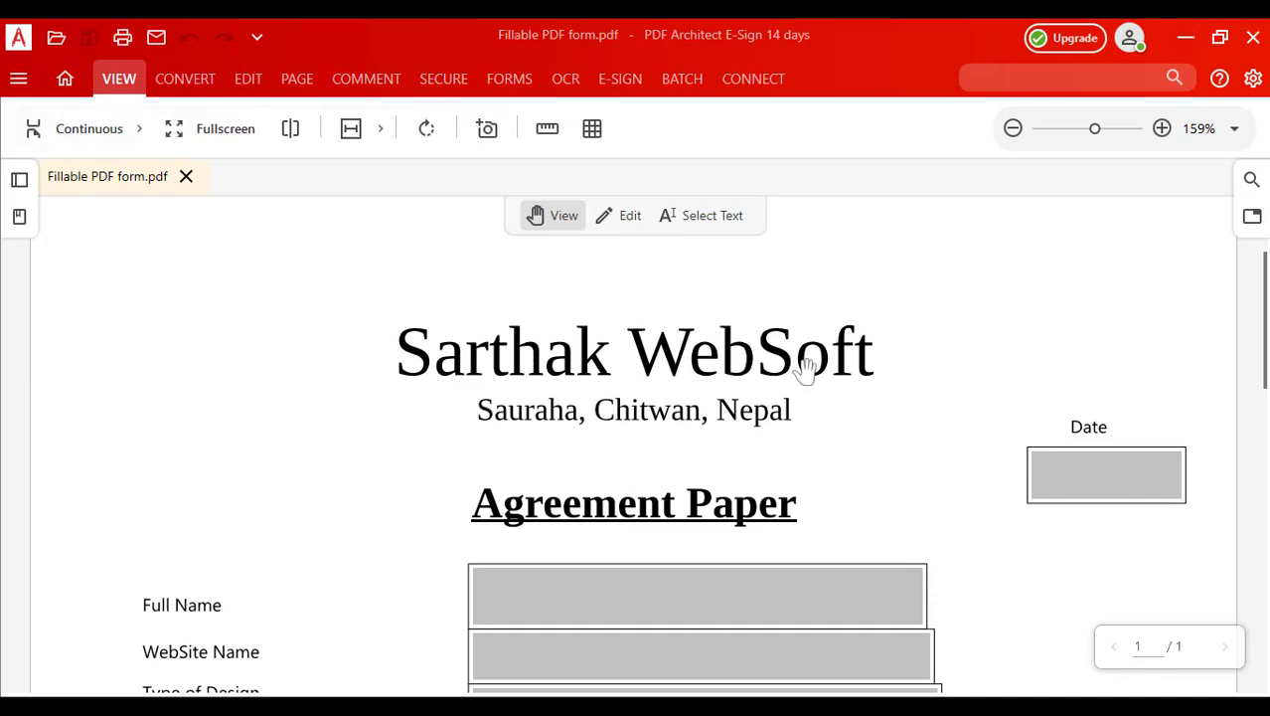
Step: Close PDF Architect and minimize LibreOffice Writer to reopen the exported PDF
scroll(802, 366, down, 5)
scroll(805, 370, down, 6)
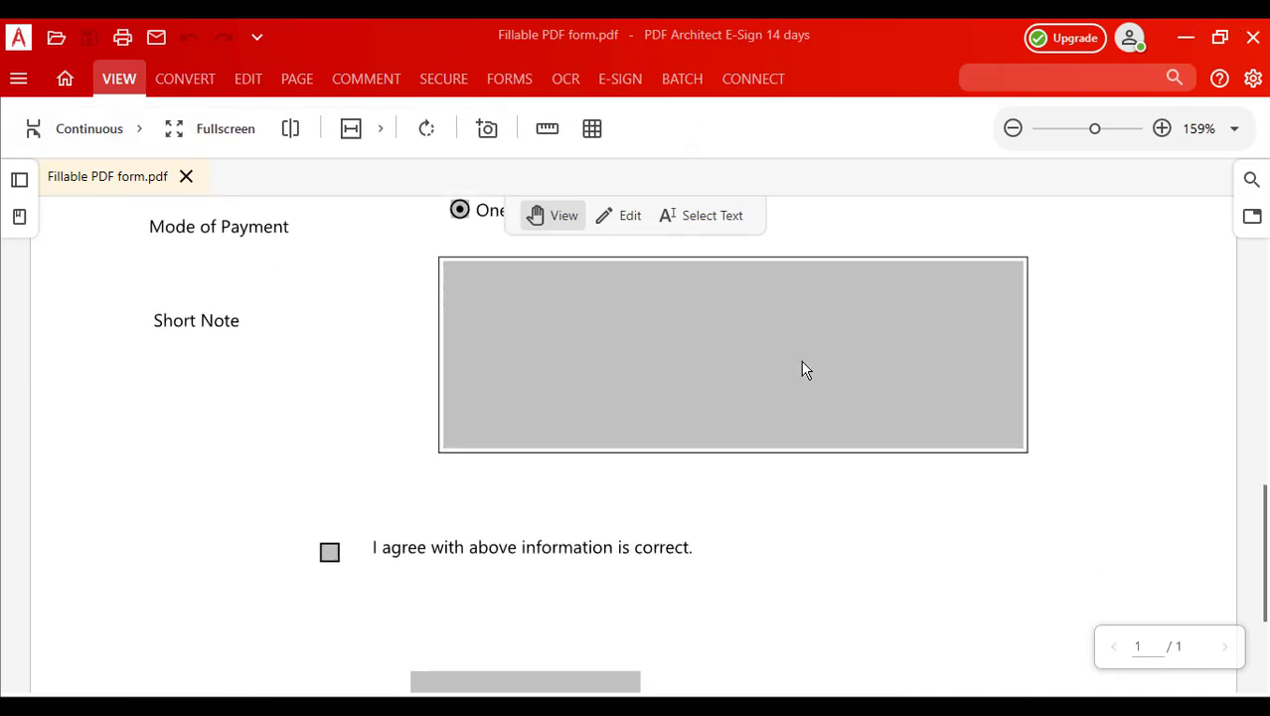
scroll(806, 370, up, 1)
scroll(806, 370, up, 3)
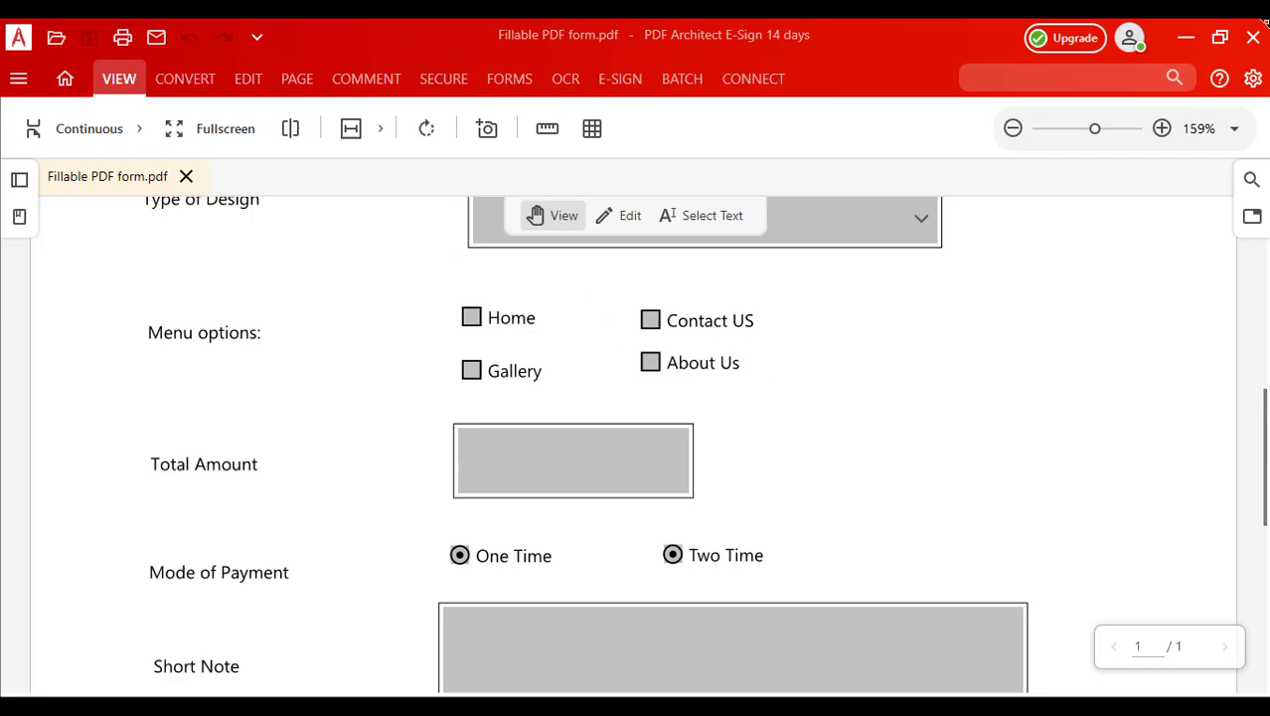
click(1256, 49)
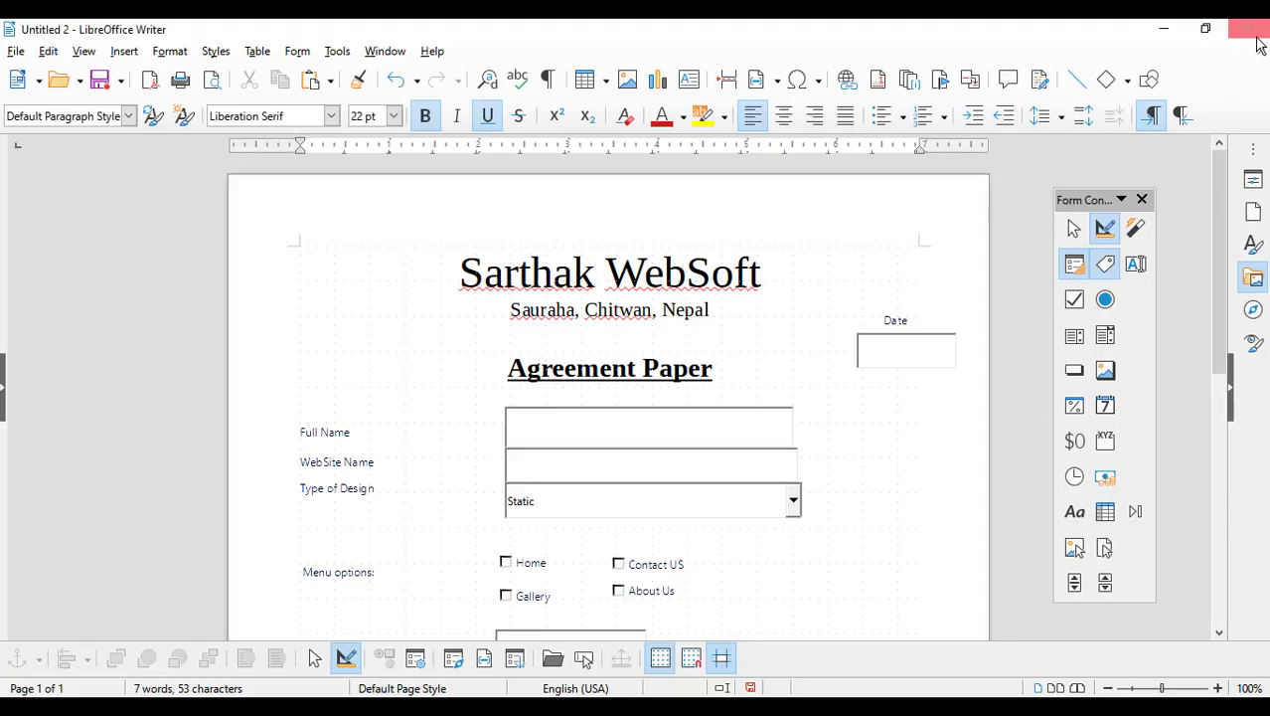
click(1172, 25)
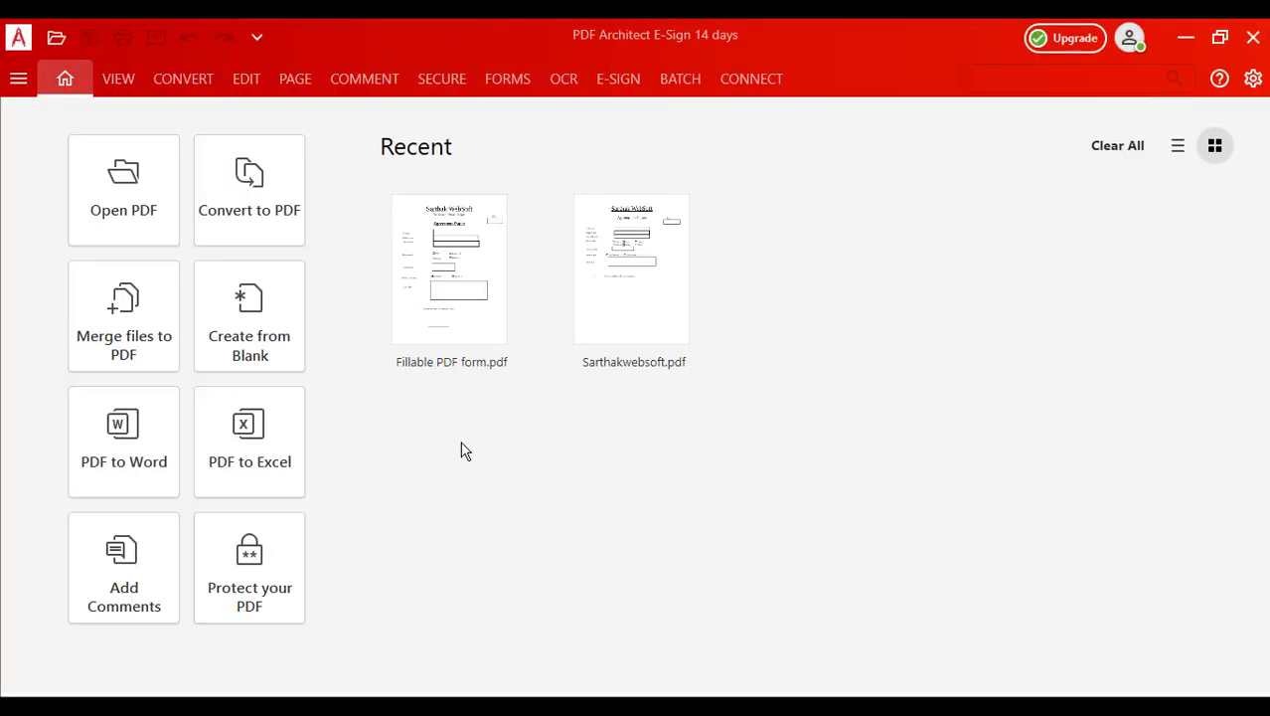
scroll(798, 444, down, 3)
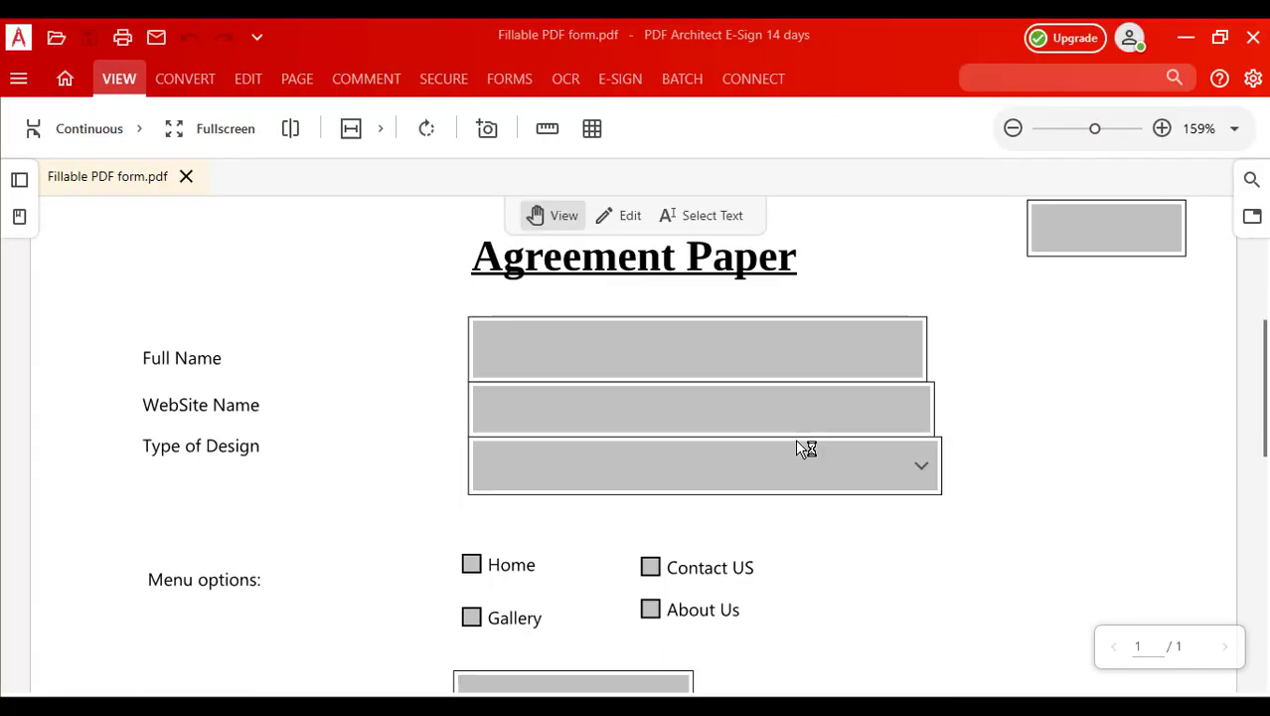
scroll(798, 448, down, 3)
scroll(797, 448, up, 3)
Step: Enter the person's full name and the website avstore.com.np, clearing stray characters
click(654, 341)
text(pÿ)
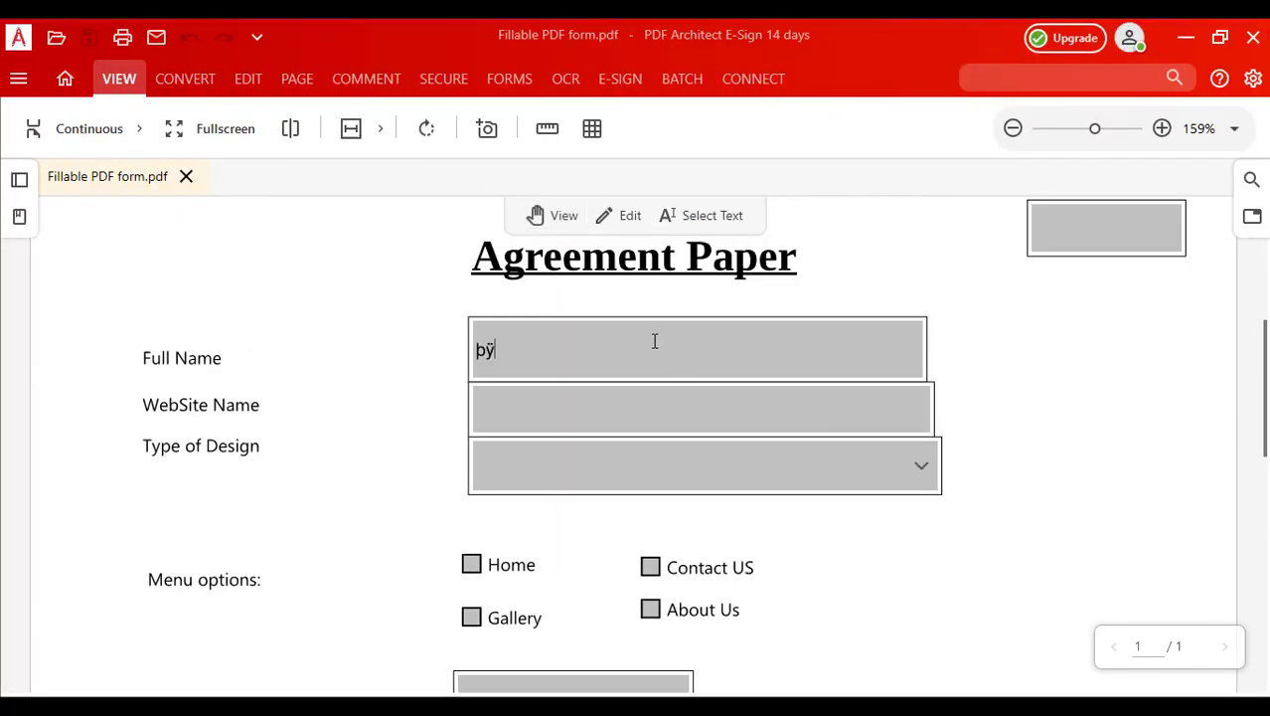
drag(523, 340, 366, 336)
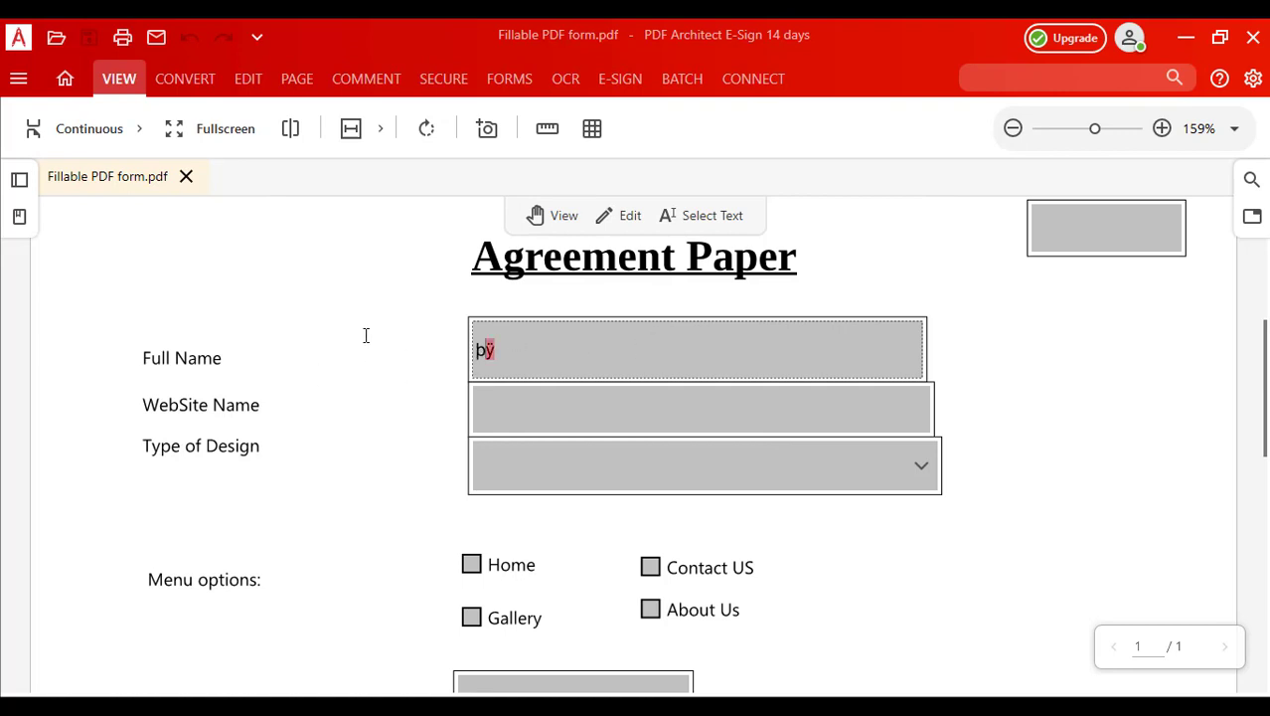
key(ctrl+a)
key(BackSpace)
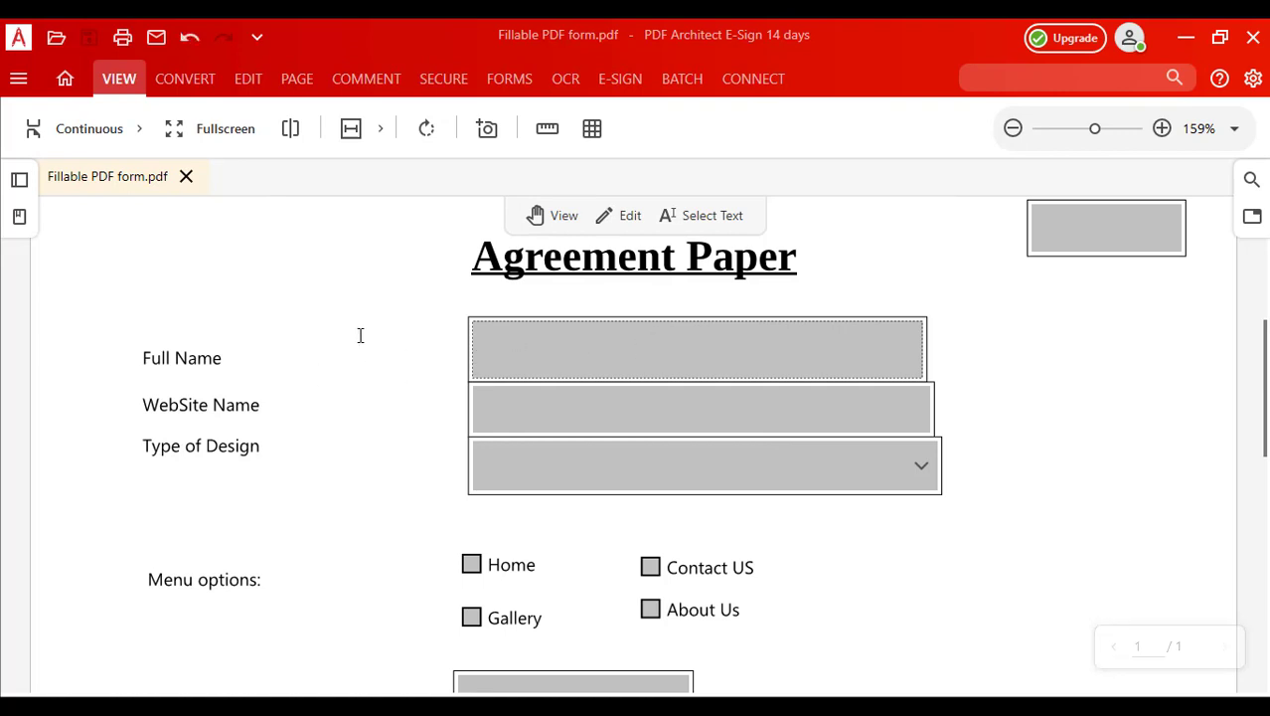
text(Binod)
click(628, 411)
text(pÿ)
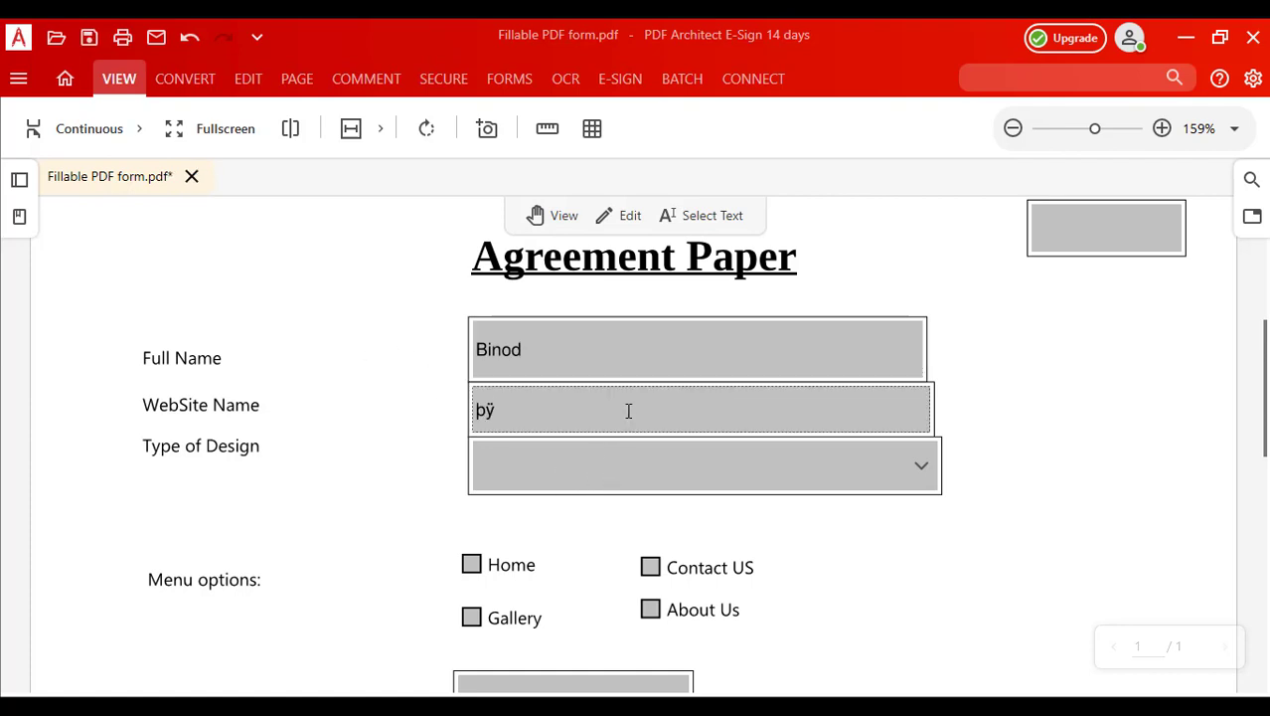
key(BackSpace)
text(avstore.com.np)
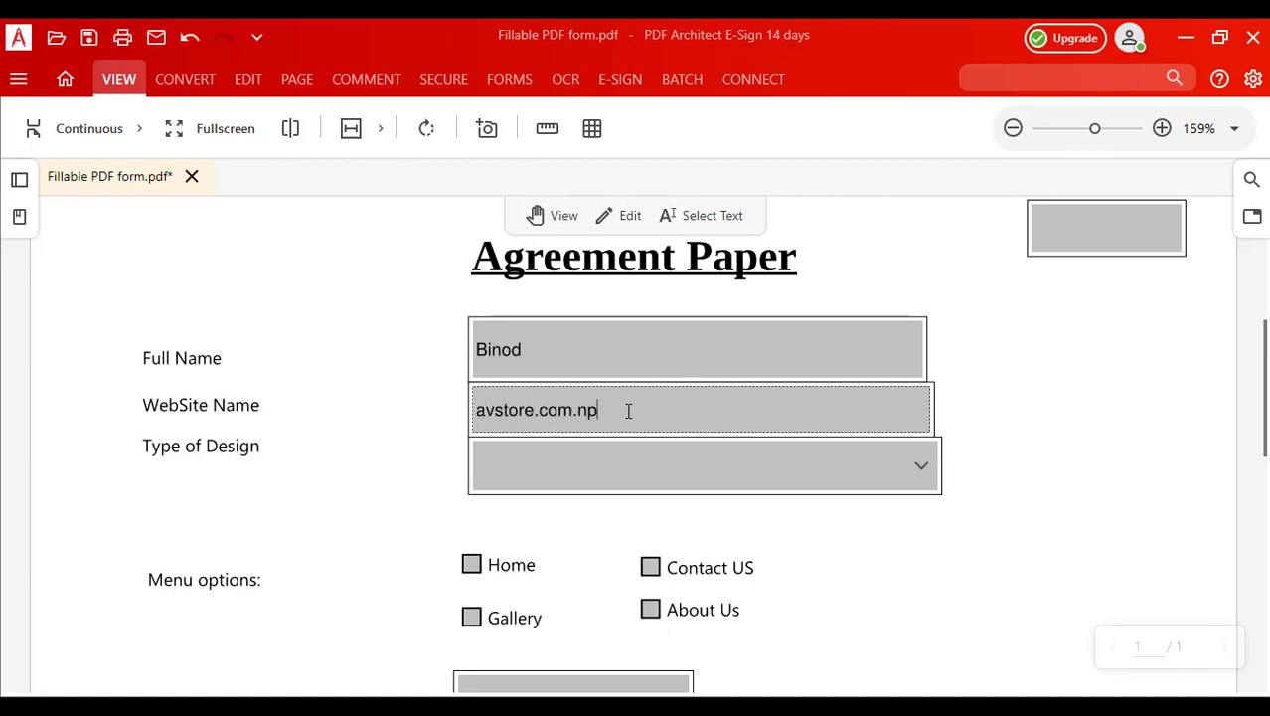
Step: Choose Dynamic design and tick Home, Gallery, About Us and Contact US
click(821, 477)
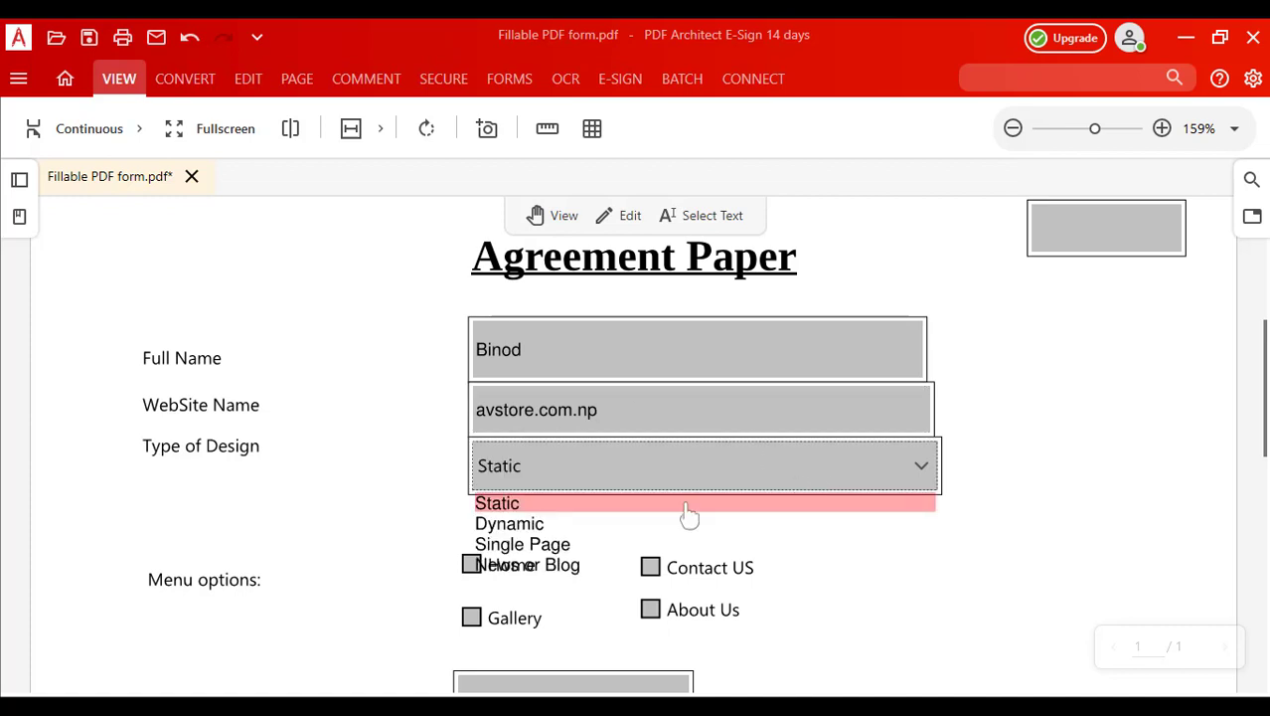
click(515, 524)
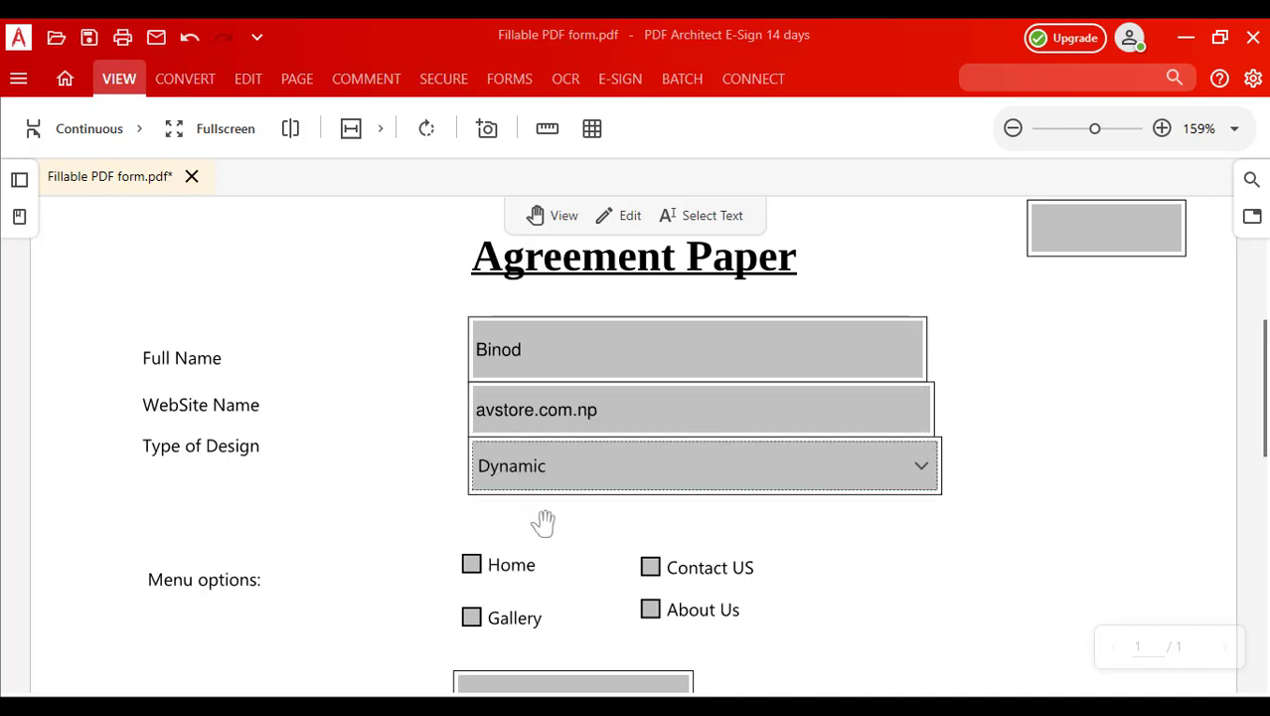
click(471, 564)
click(471, 618)
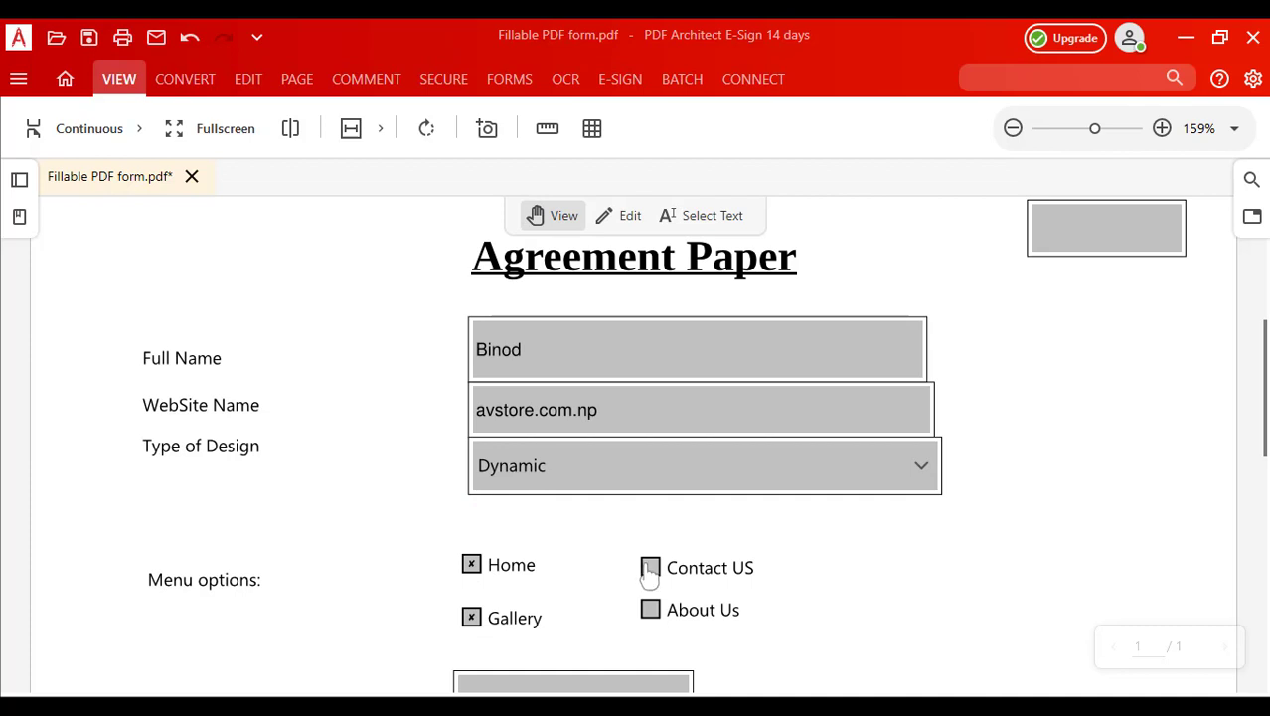
click(649, 614)
scroll(894, 562, down, 1)
click(651, 420)
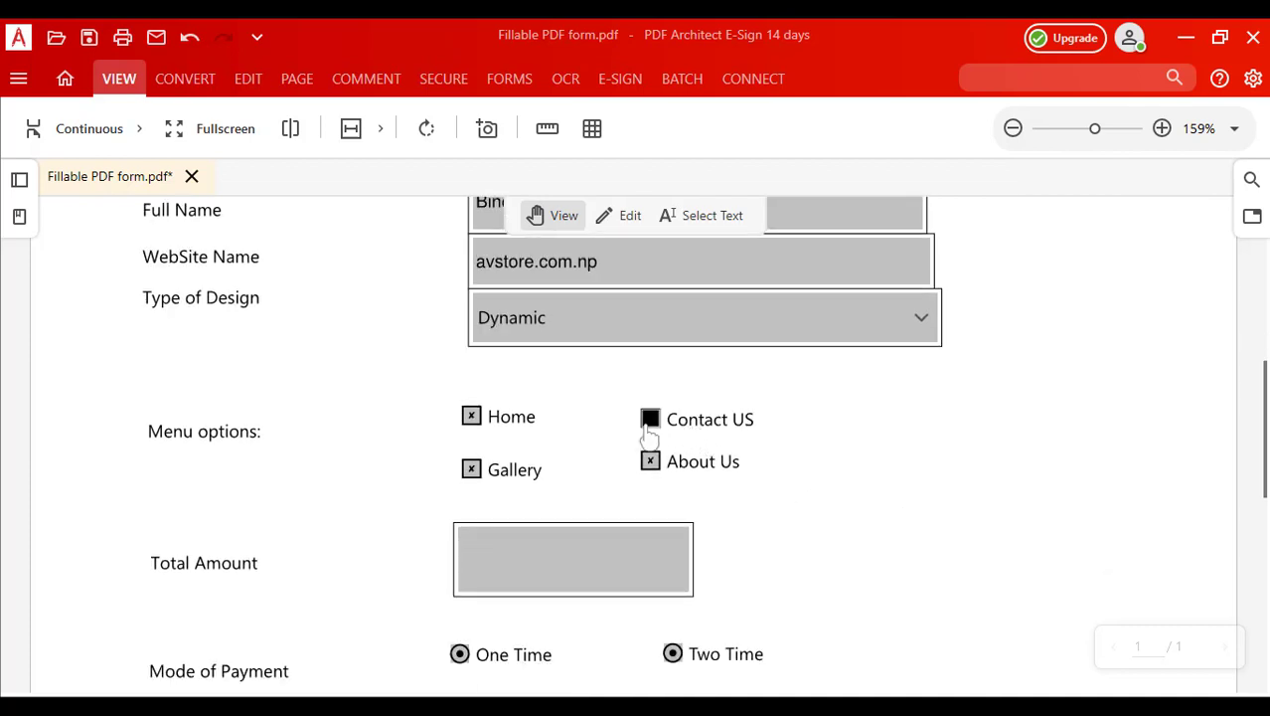
Step: Enter 25000 as the Total Amount and set the payment mode to One Time
click(560, 564)
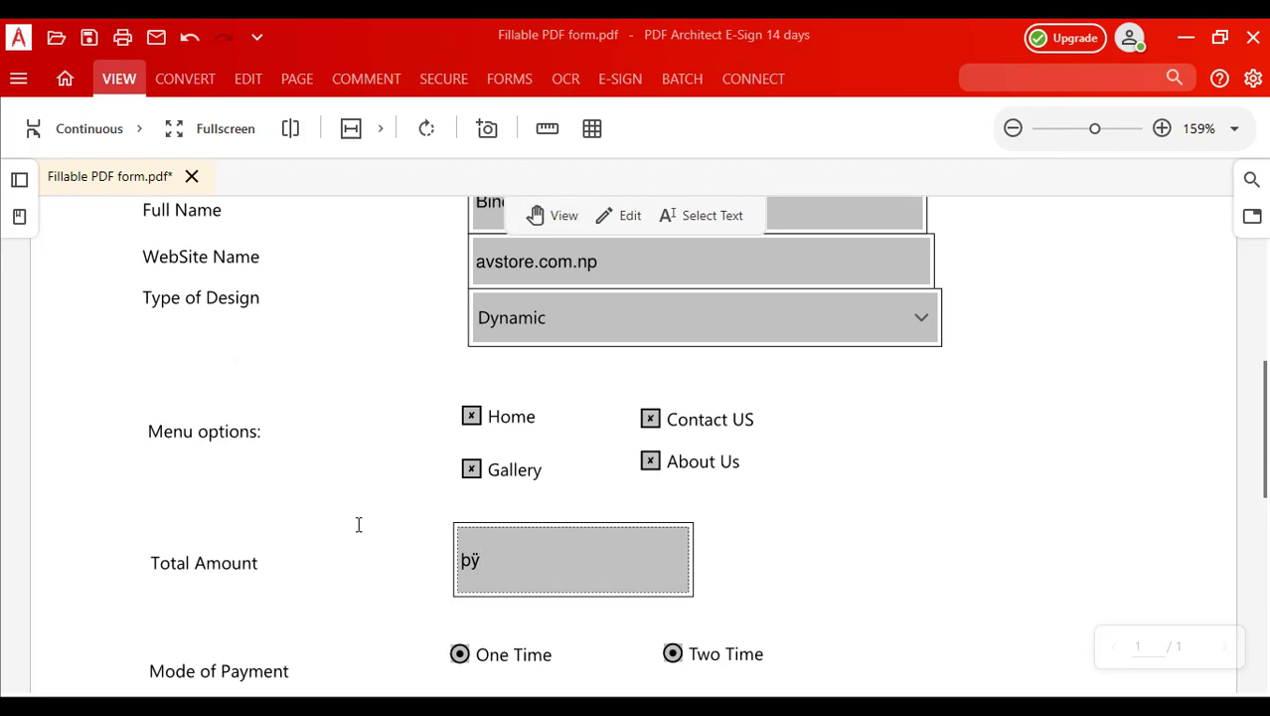
key(BackSpace)
text(25000)
scroll(902, 549, down, 1)
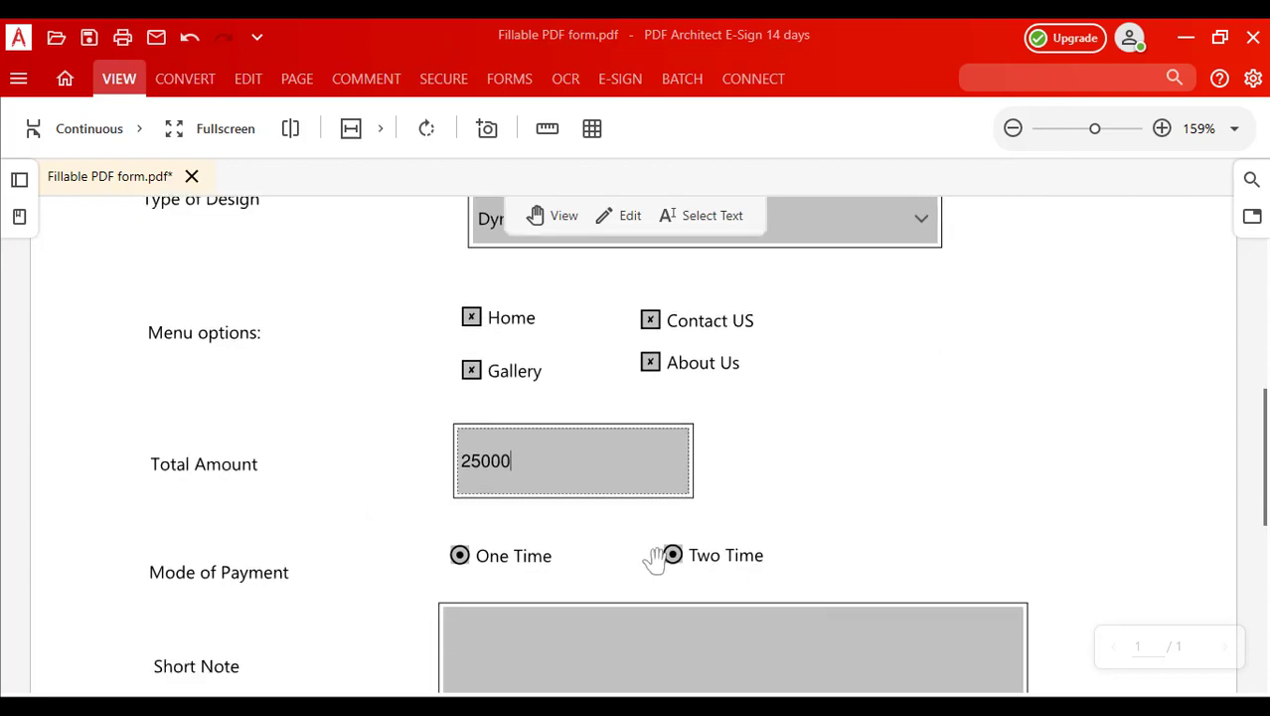
click(673, 556)
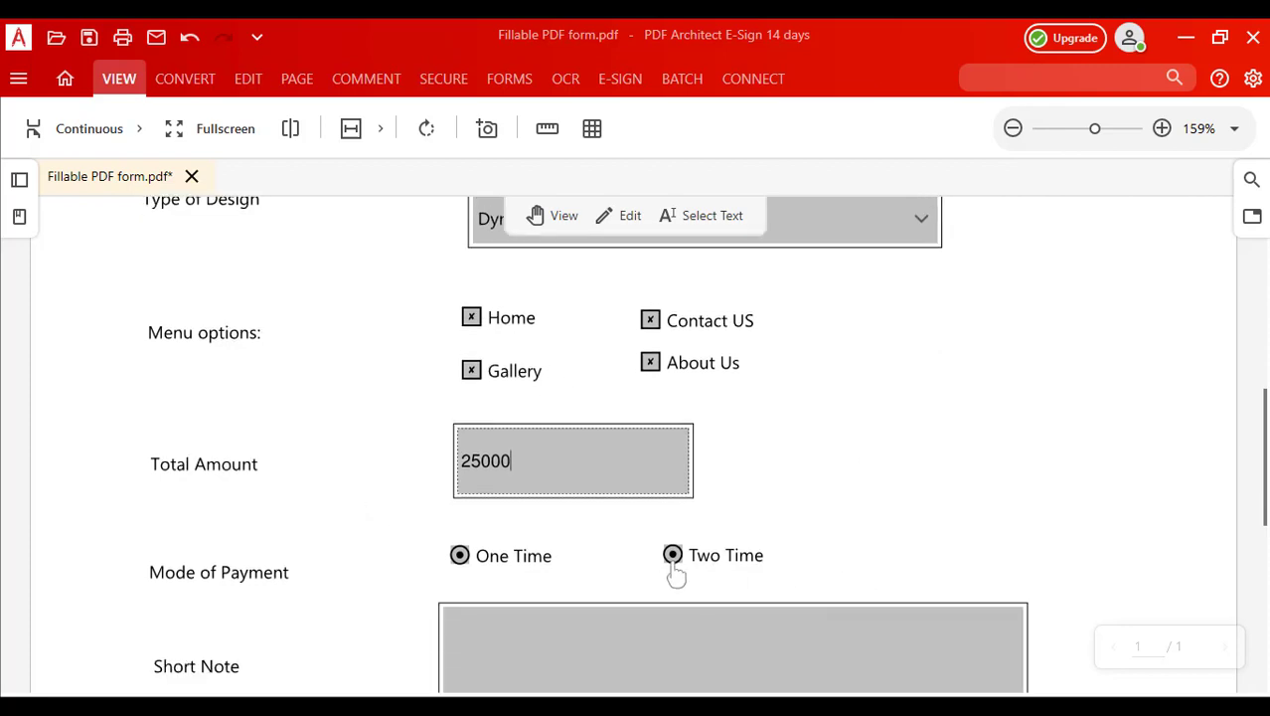
click(459, 557)
scroll(859, 496, down, 2)
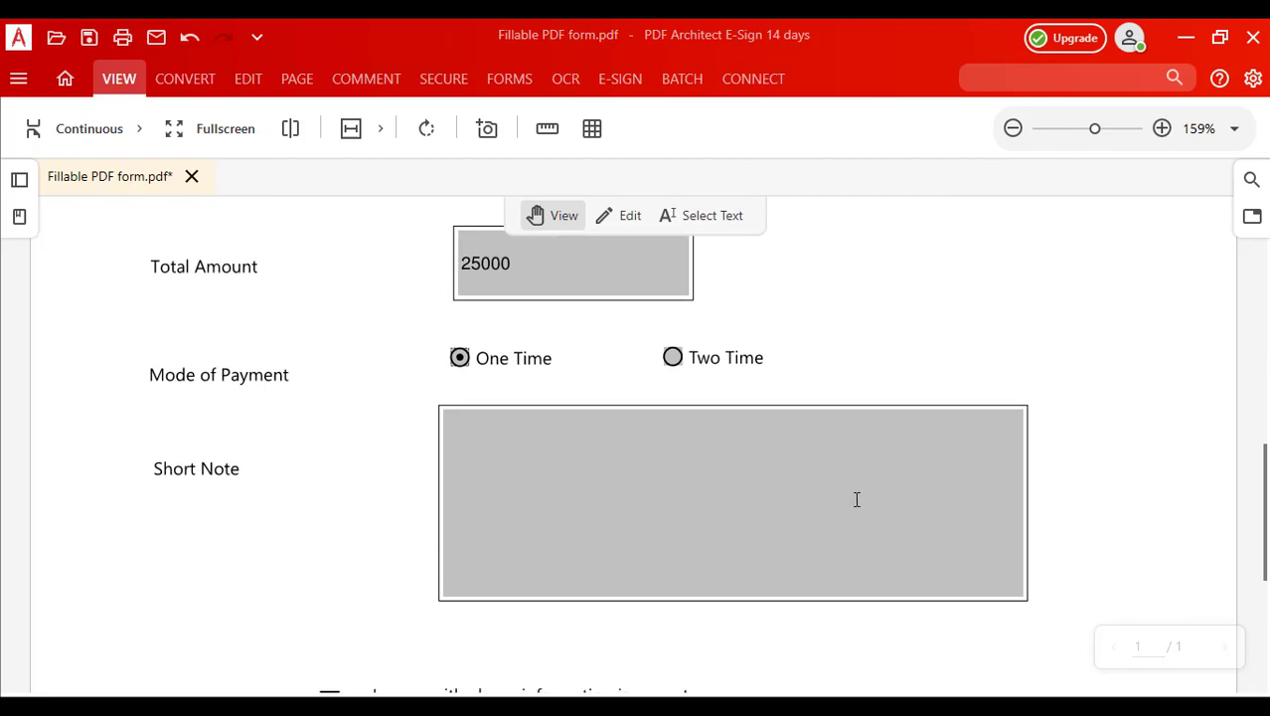
Step: Type 'E-commerce website' into the Short Note box
click(649, 472)
text(py)
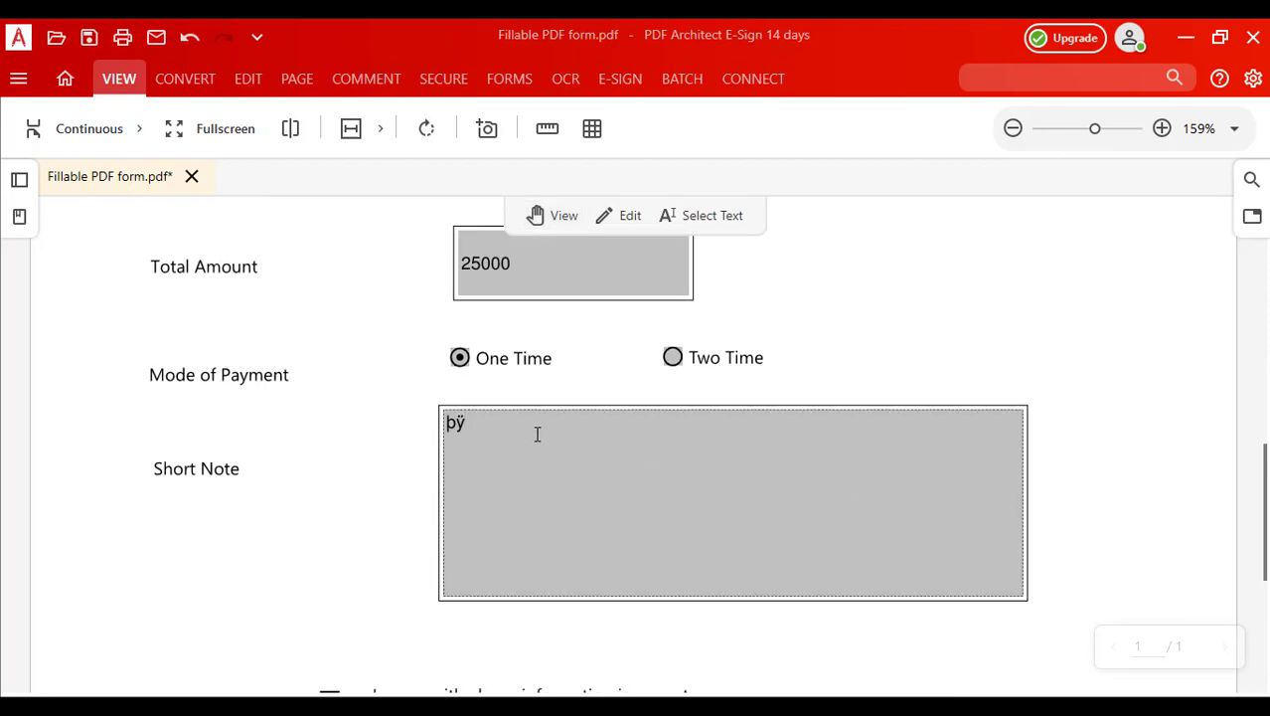
key(BackSpace)
key(BackSpace)
text(Ecomm)
key(BackSpace)
key(BackSpace)
key(BackSpace)
key(BackSpace)
text(-commerce websited)
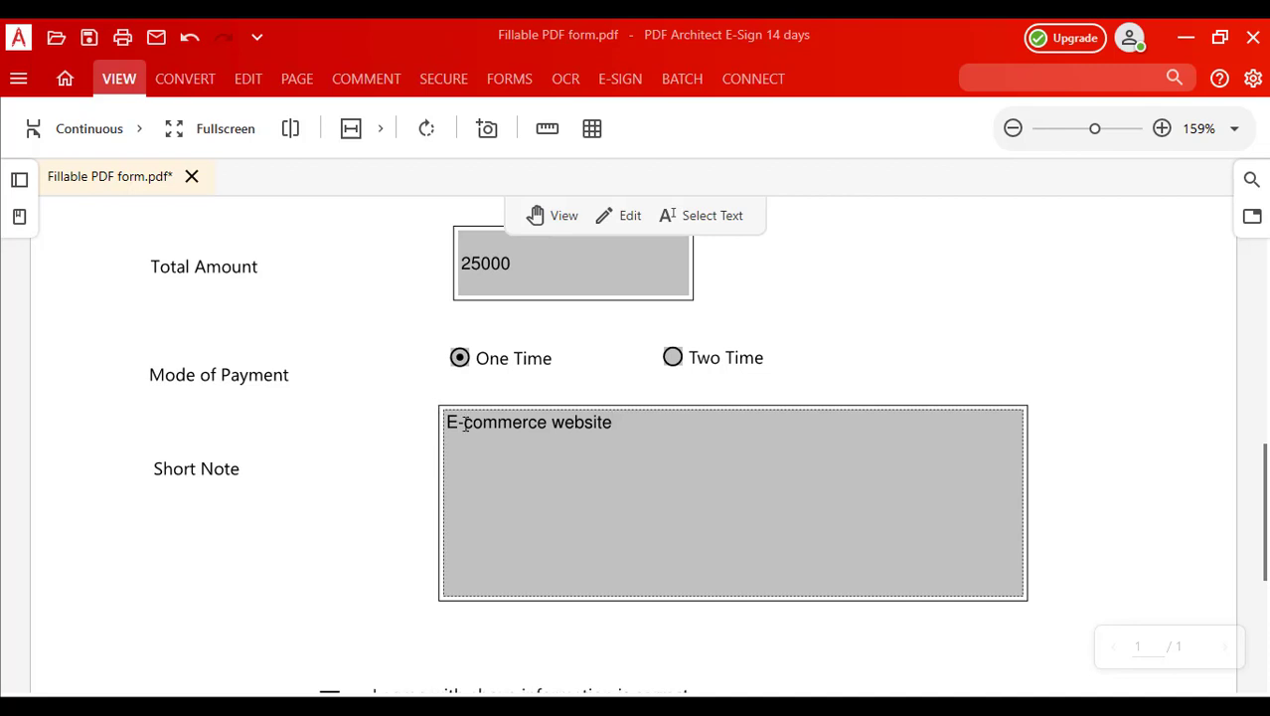
Step: Tick the agreement check box and type the person's full name on the signature line
scroll(418, 487, down, 2)
click(329, 502)
scroll(679, 499, down, 2)
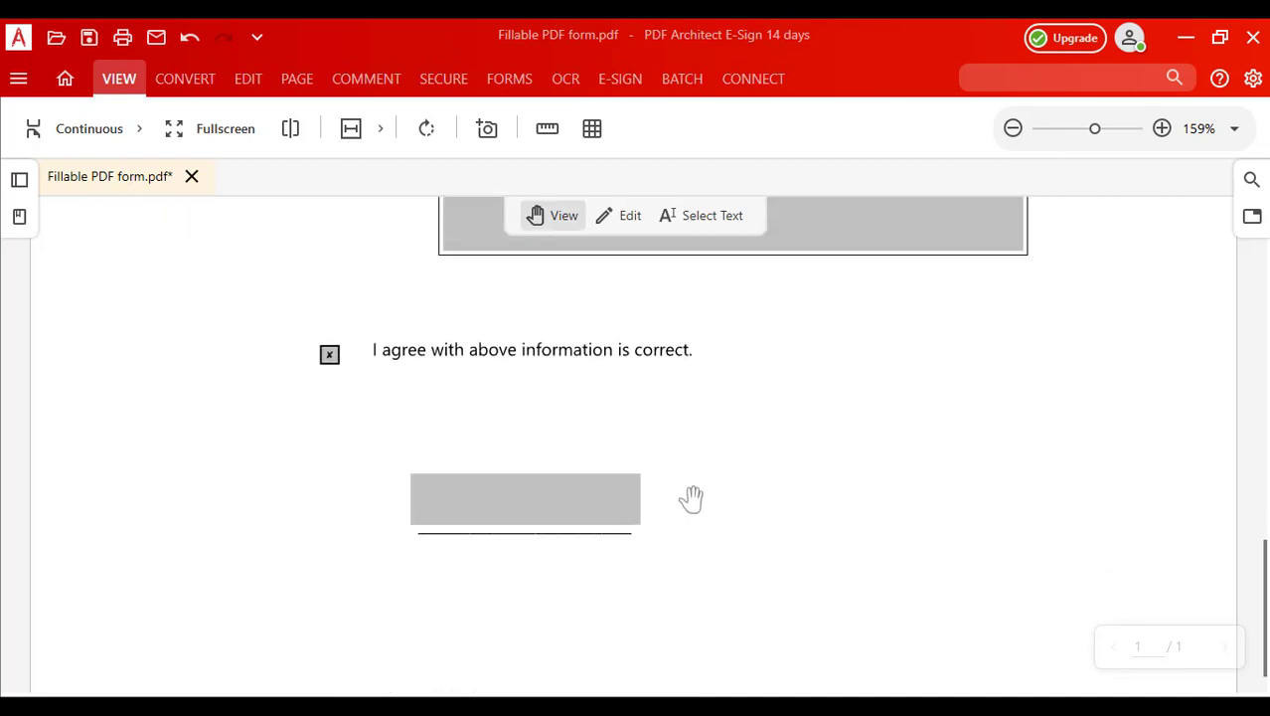
click(501, 440)
text(bÿ)
drag(501, 440, 394, 440)
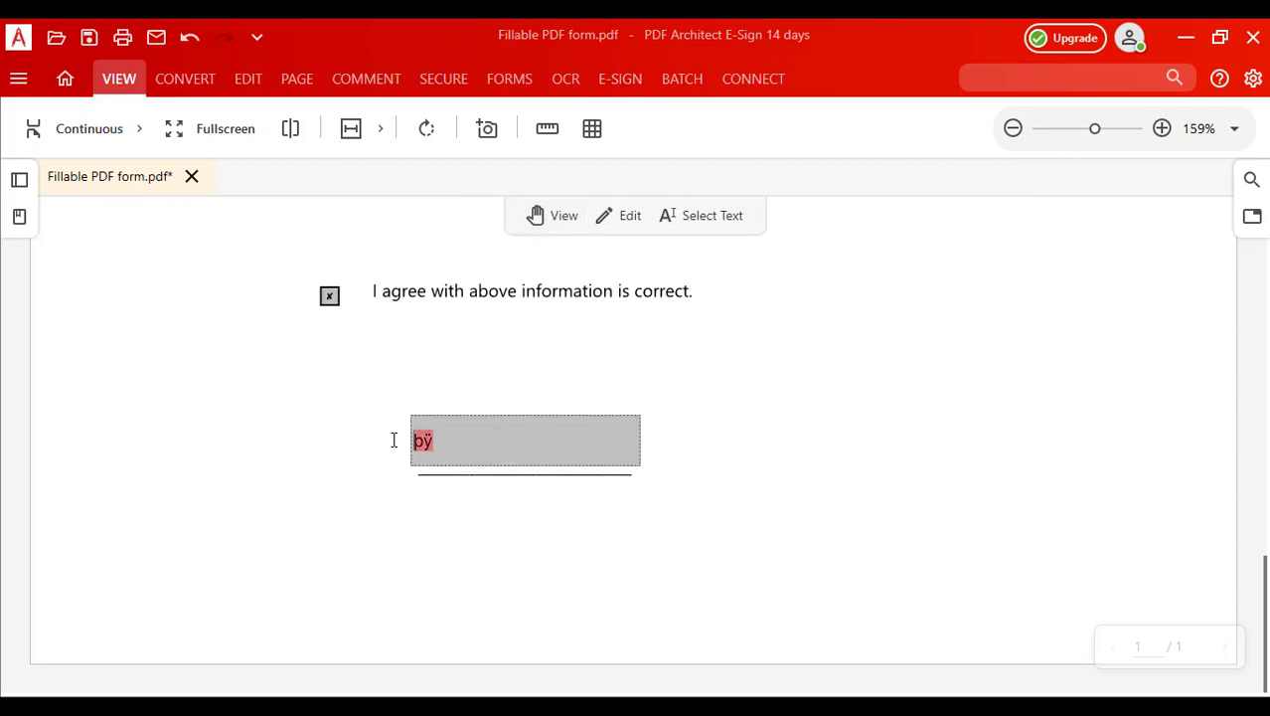
key(BackSpace)
text(BInod)
key(BackSpace)
key(BackSpace)
key(BackSpace)
key(BackSpace)
key(BackSpace)
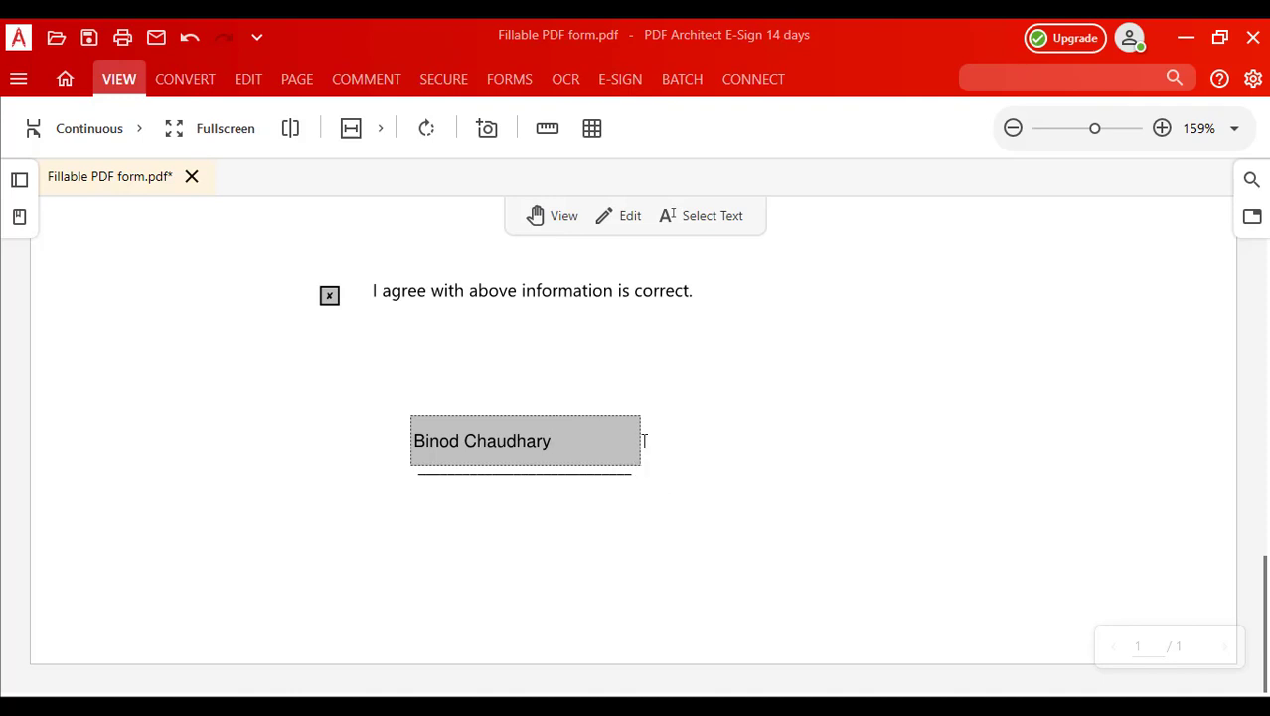
scroll(706, 447, up, 6)
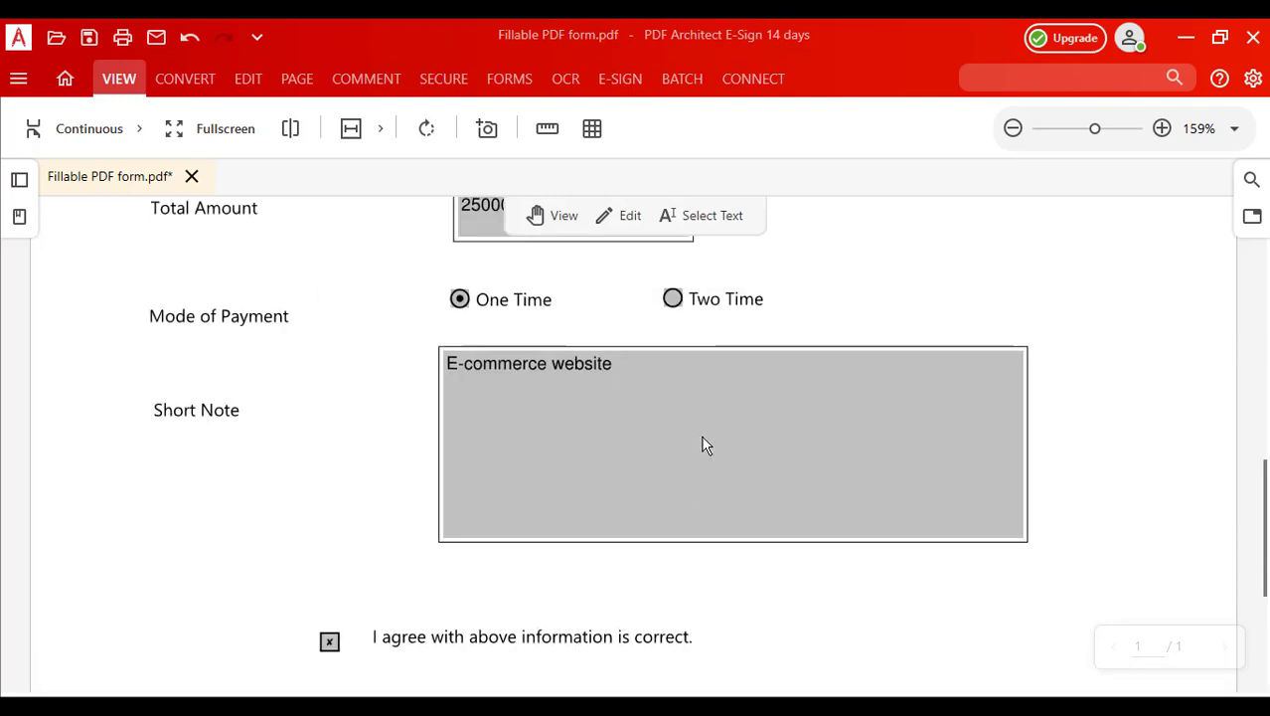
scroll(702, 444, up, 5)
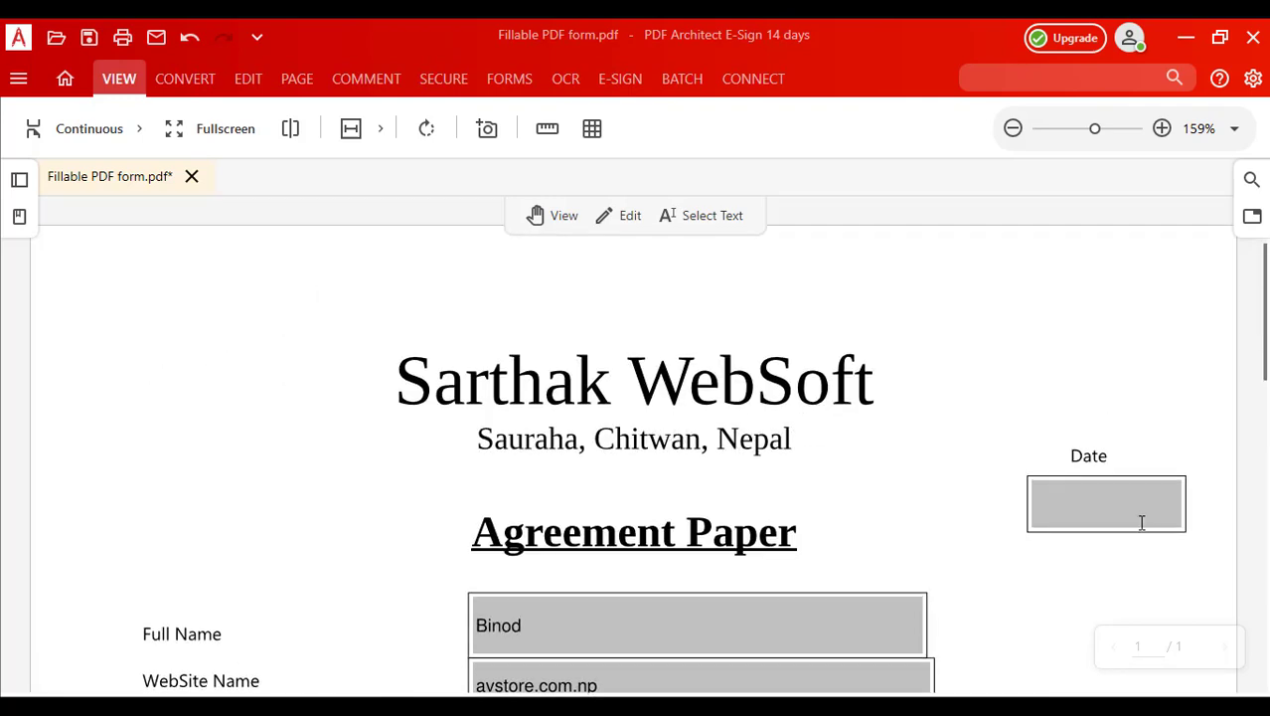
Step: Enter 25/3/2021 in the Date field and scroll through the completed form
click(1085, 509)
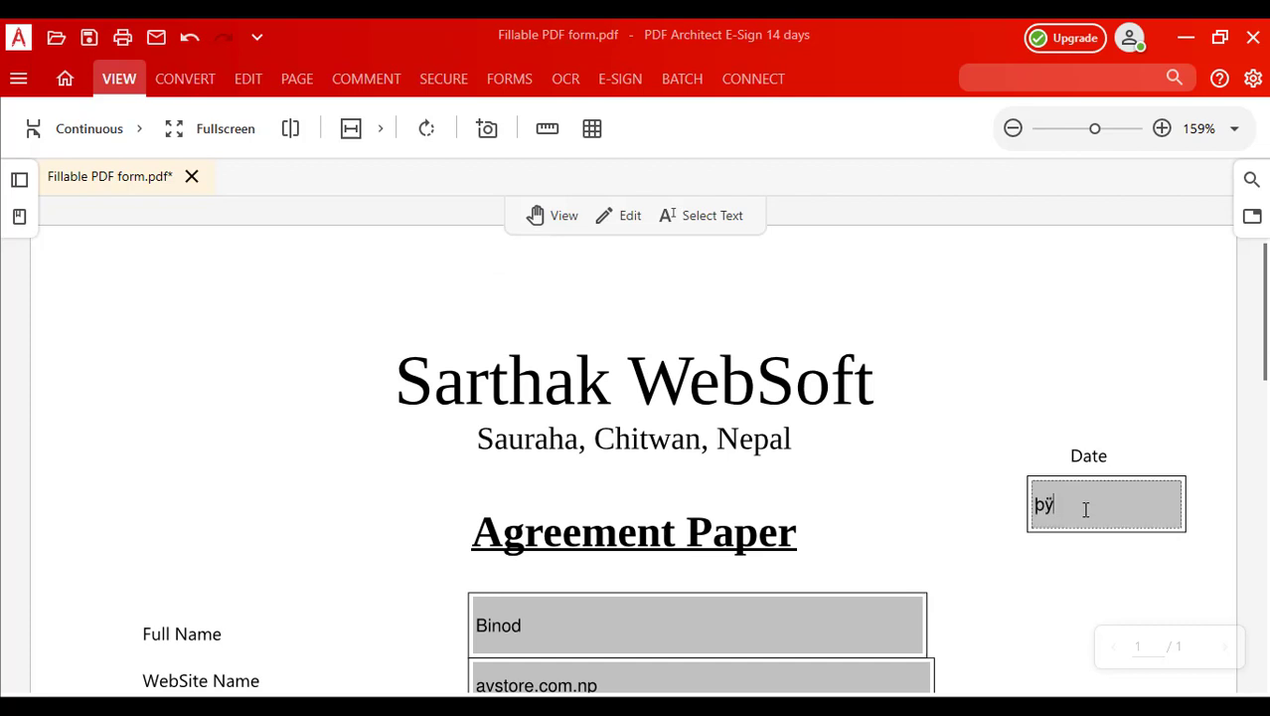
key(BackSpace)
key(BackSpace)
text(25/3/2021)
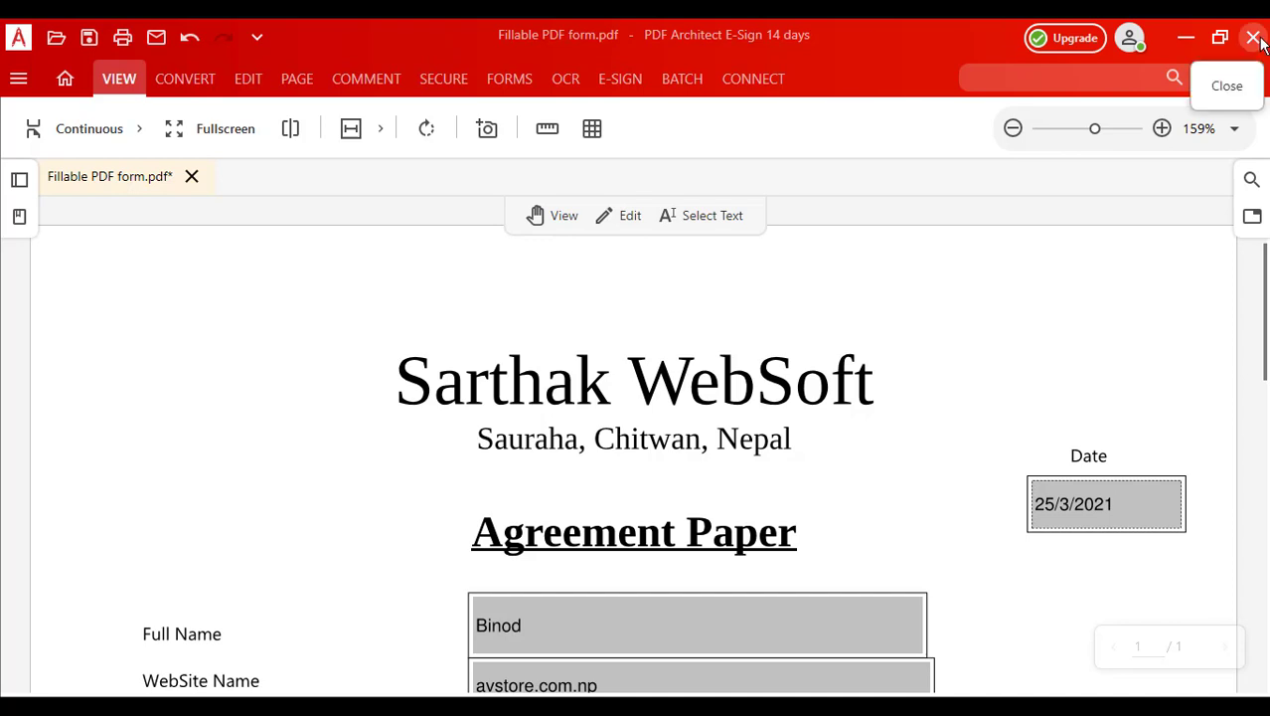
scroll(1004, 303, down, 5)
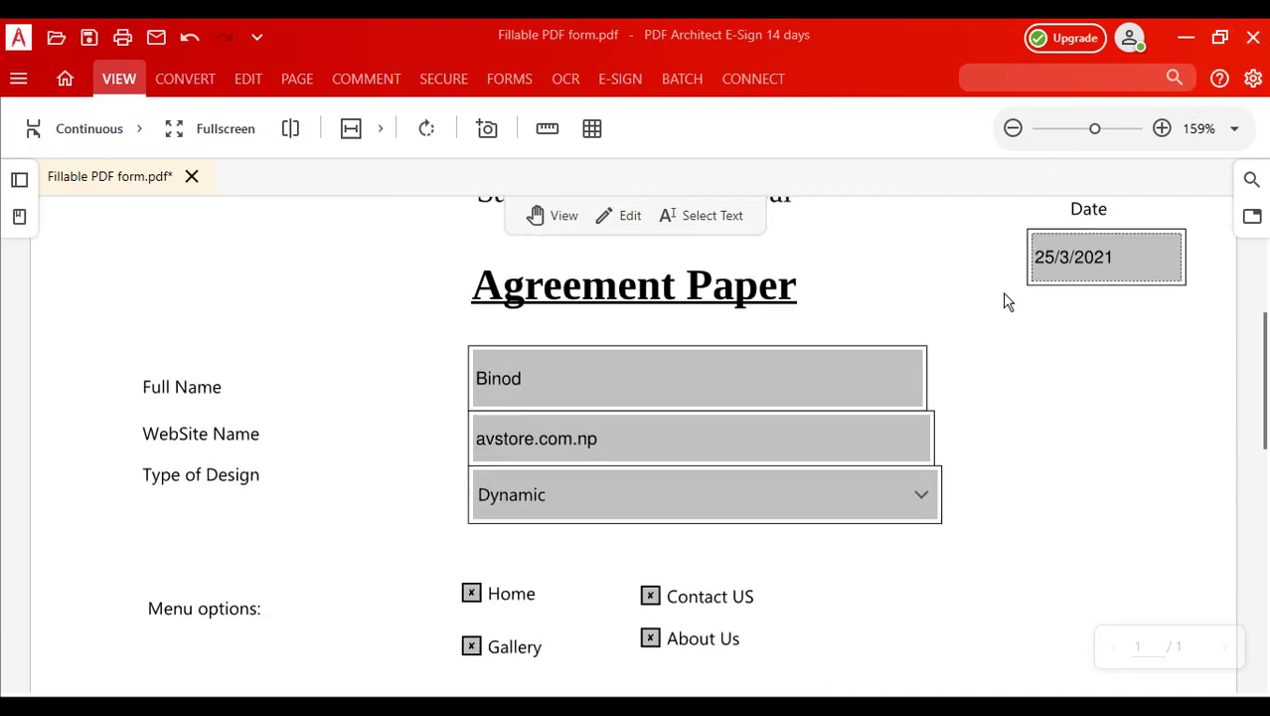
scroll(992, 305, down, 7)
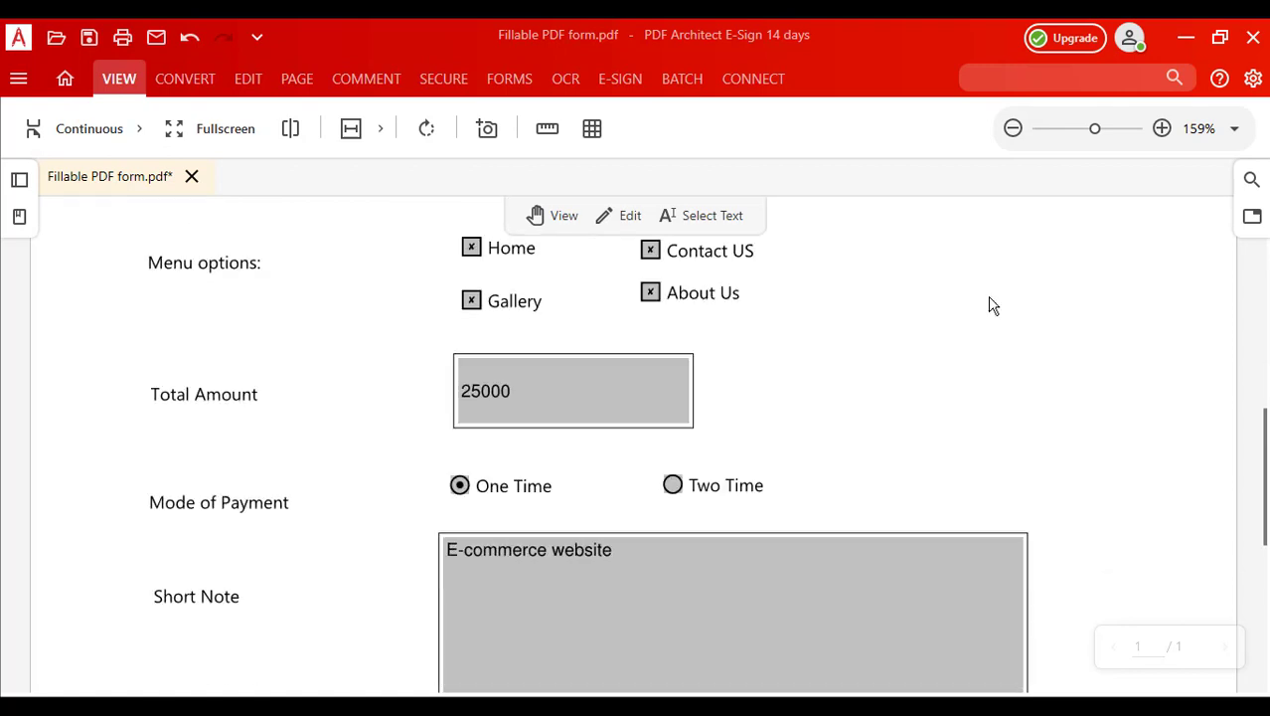
scroll(990, 304, down, 3)
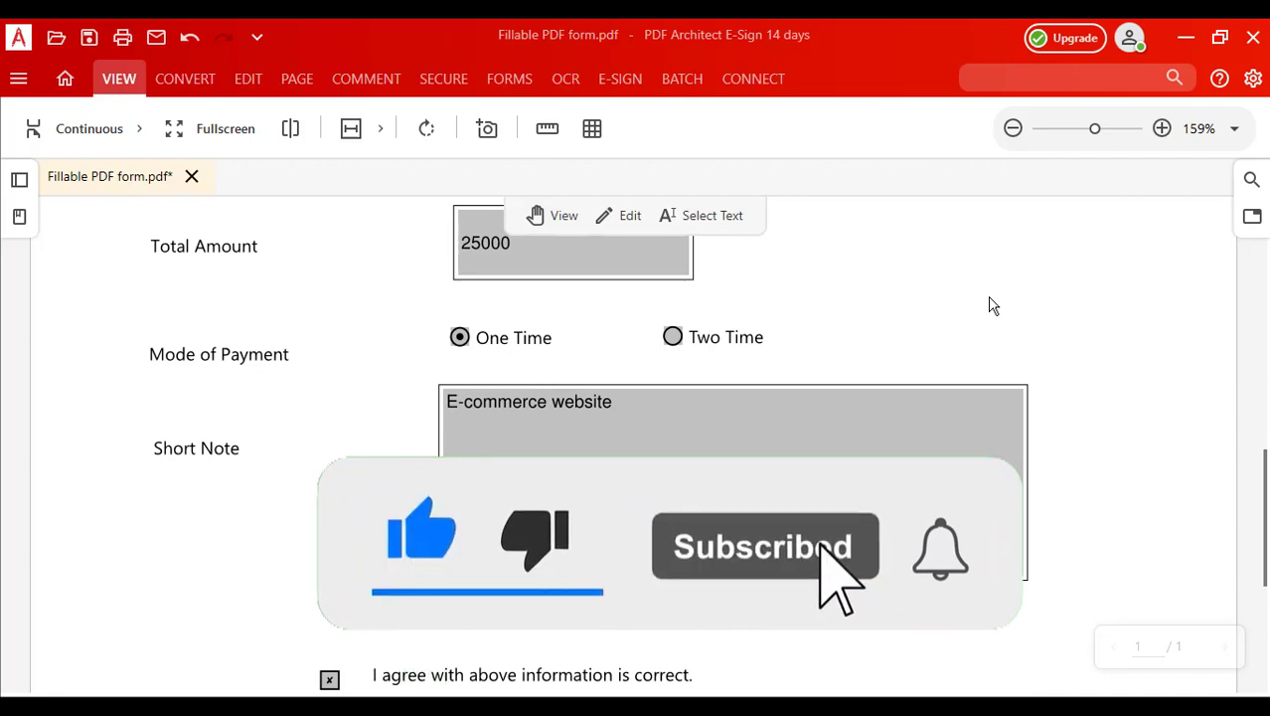
scroll(990, 304, down, 4)
scroll(992, 298, down, 4)
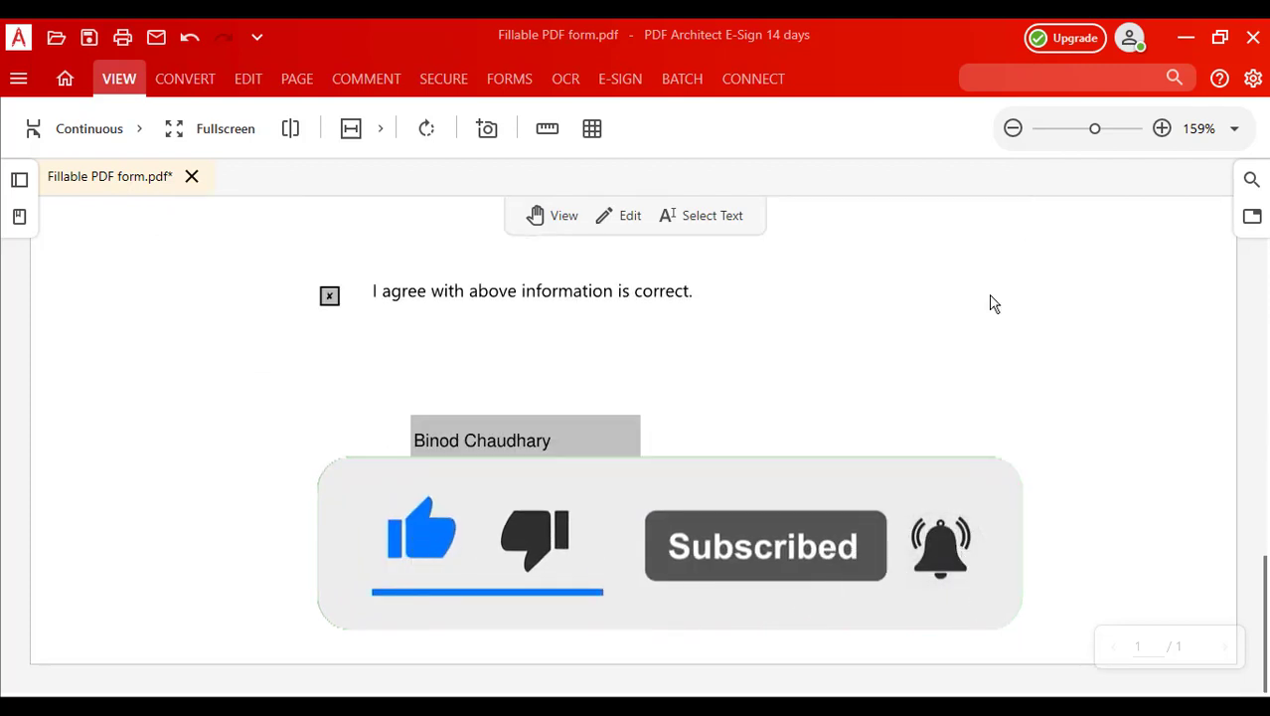